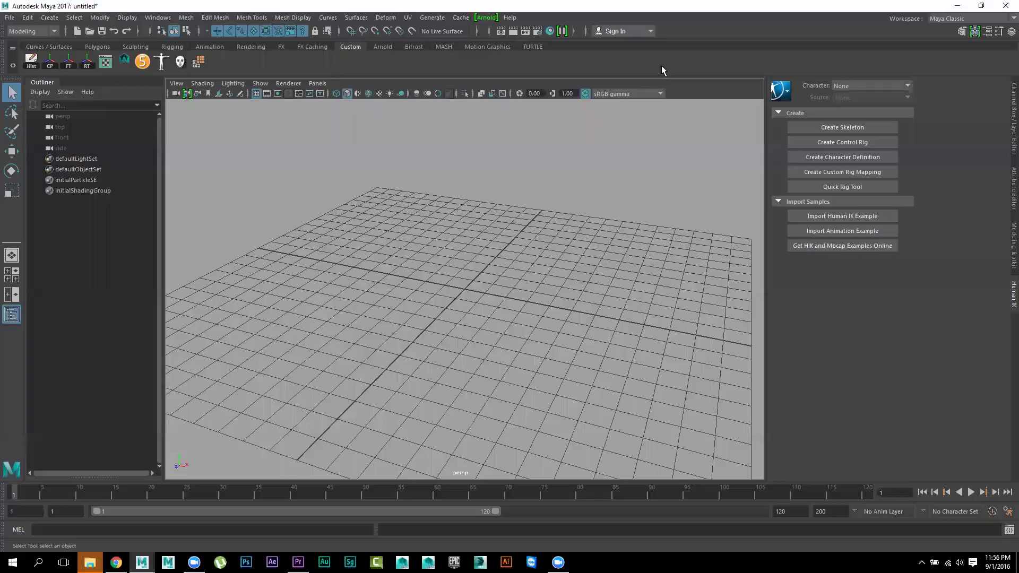
Drag out a long, flat polygon cube, pCube1, on the grid as a plank
{"action": "right_click_drag", "start_coordinate": [563, 270], "coordinate": [495, 202], "text": "alt"}
{"action": "mouse_move", "coordinate": [494, 202]}
{"action": "left_mouse_down", "text": "alt"}
{"action": "mouse_move", "coordinate": [520, 202]}
{"action": "mouse_move", "coordinate": [529, 234]}
{"action": "mouse_move", "coordinate": [539, 214]}
{"action": "left_mouse_up", "text": "alt"}
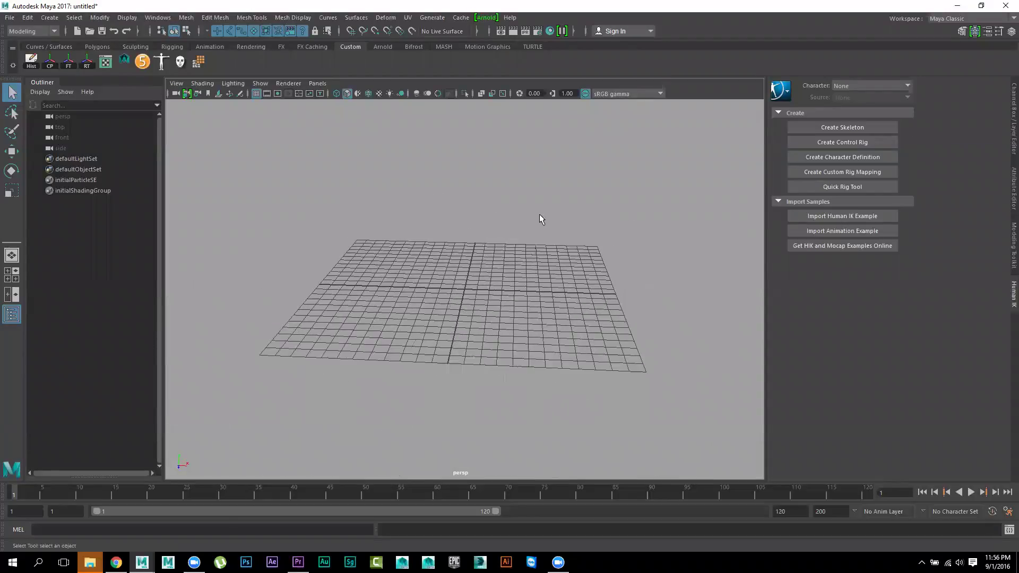
{"action": "left_click_drag", "start_coordinate": [549, 264], "coordinate": [509, 240], "text": "alt"}
{"action": "middle_click_drag", "start_coordinate": [509, 240], "coordinate": [511, 284], "text": "alt"}
{"action": "right_click_drag", "start_coordinate": [511, 284], "coordinate": [520, 308], "text": "alt"}
{"action": "mouse_move", "coordinate": [520, 308]}
{"action": "left_mouse_down", "text": "alt"}
{"action": "mouse_move", "coordinate": [526, 327]}
{"action": "mouse_move", "coordinate": [494, 285]}
{"action": "mouse_move", "coordinate": [445, 293]}
{"action": "mouse_move", "coordinate": [557, 289]}
{"action": "left_mouse_up", "text": "alt"}
{"action": "key", "text": "space"}
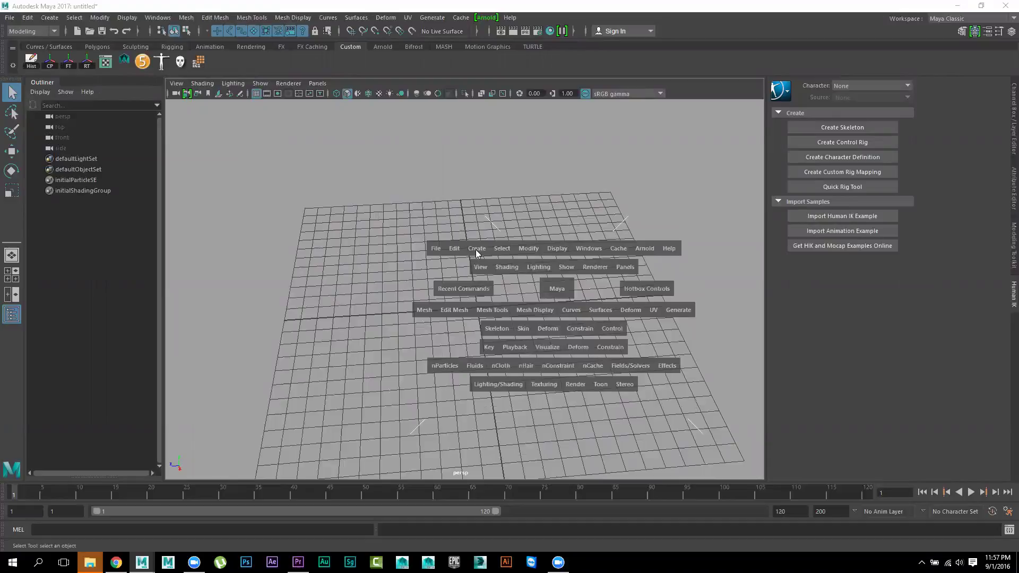
{"action": "left_click", "coordinate": [476, 249]}
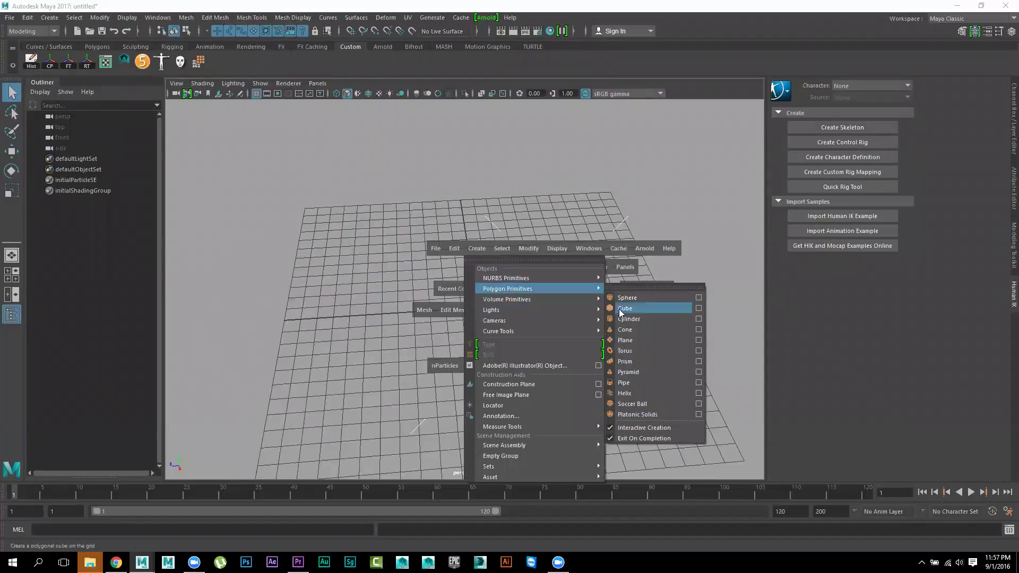
{"action": "left_click", "coordinate": [624, 308]}
{"action": "mouse_move", "coordinate": [602, 305]}
{"action": "left_mouse_down"}
{"action": "mouse_move", "coordinate": [370, 325]}
{"action": "mouse_move", "coordinate": [385, 299]}
{"action": "mouse_move", "coordinate": [553, 348]}
{"action": "mouse_move", "coordinate": [639, 257]}
{"action": "mouse_move", "coordinate": [650, 285]}
{"action": "mouse_move", "coordinate": [690, 276]}
{"action": "left_mouse_up"}
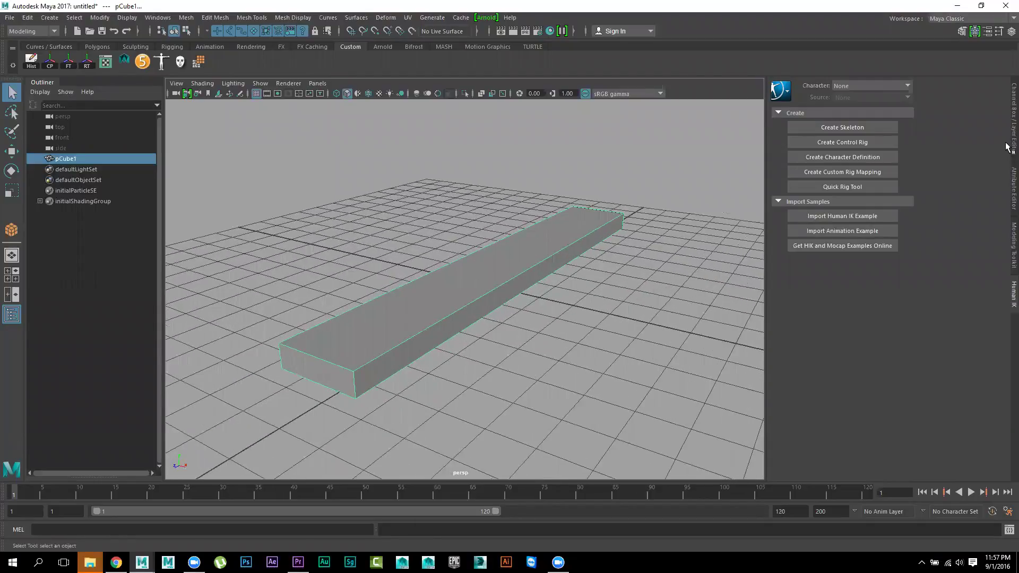
Set polyCube1 subdivisions to Width 4, Height 3 and Depth 14
{"action": "left_click", "coordinate": [1007, 145]}
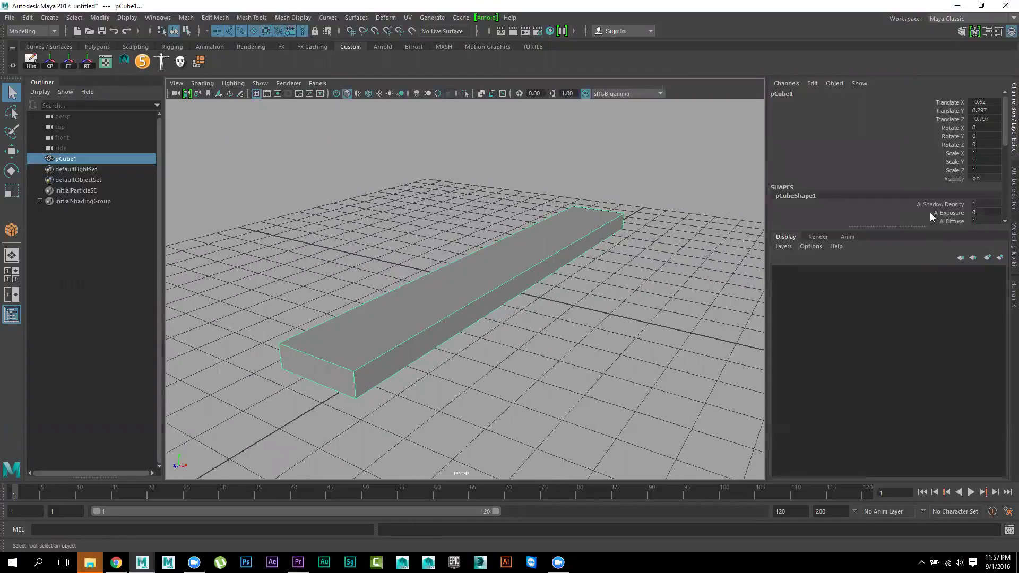
{"action": "scroll", "coordinate": [930, 212], "scroll_direction": "down", "scroll_amount": 3}
{"action": "scroll", "coordinate": [949, 210], "scroll_direction": "down", "scroll_amount": 3}
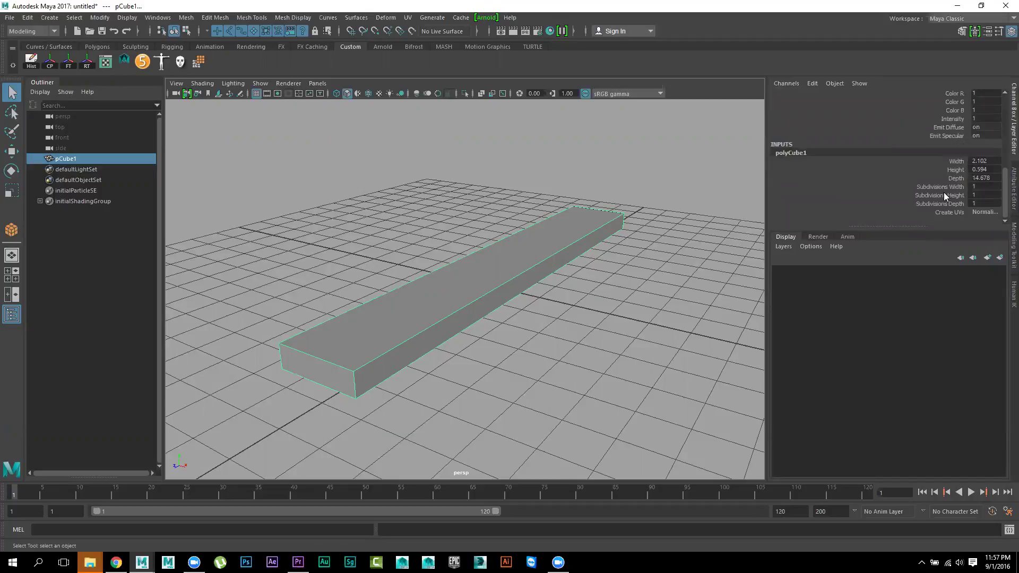
{"action": "left_click", "coordinate": [943, 188]}
{"action": "middle_click_drag", "start_coordinate": [674, 287], "coordinate": [688, 287]}
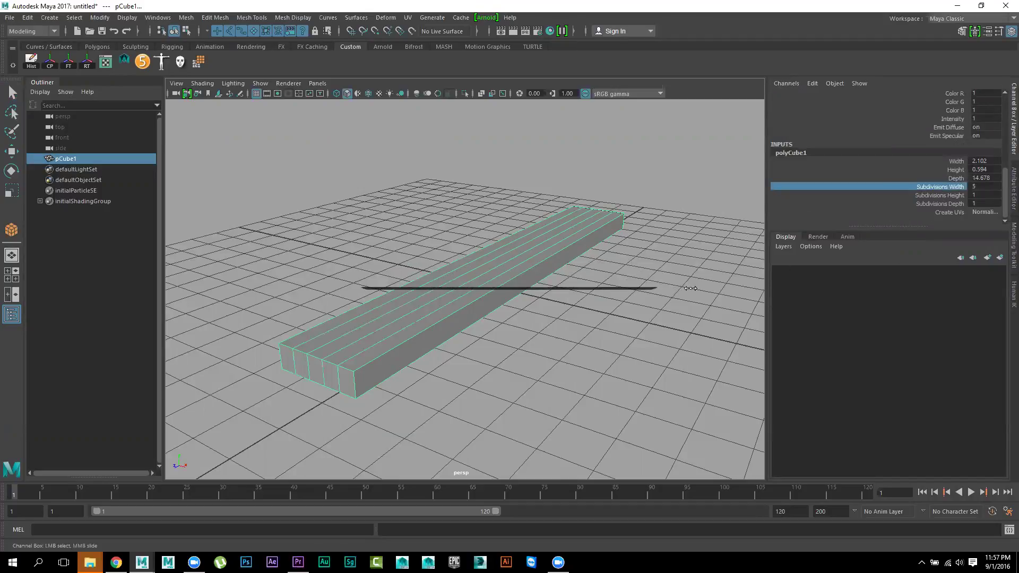
{"action": "left_click", "coordinate": [943, 195]}
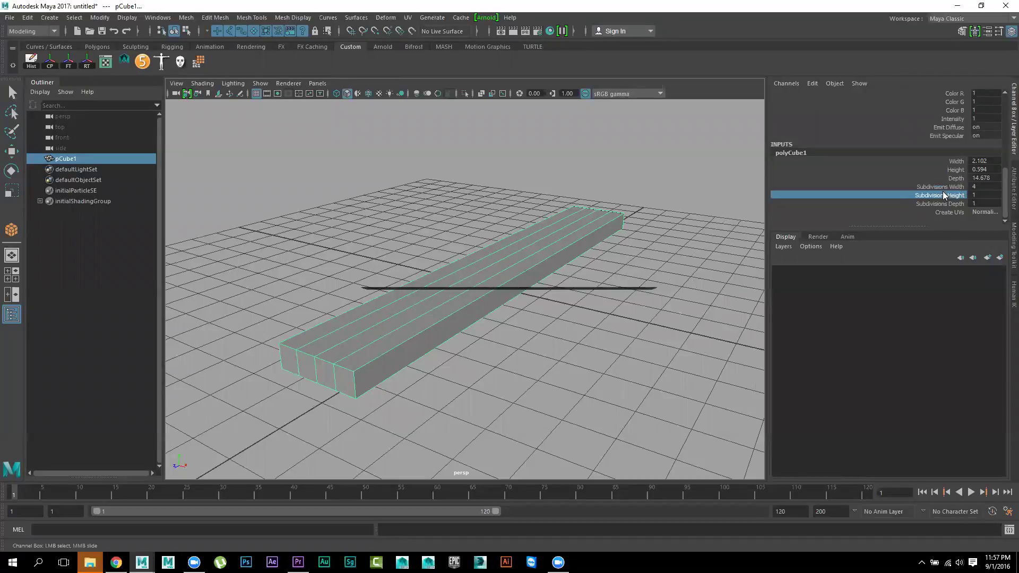
{"action": "middle_click_drag", "start_coordinate": [570, 306], "coordinate": [589, 302]}
{"action": "left_click", "coordinate": [928, 205]}
{"action": "middle_click_drag", "start_coordinate": [559, 307], "coordinate": [616, 308]}
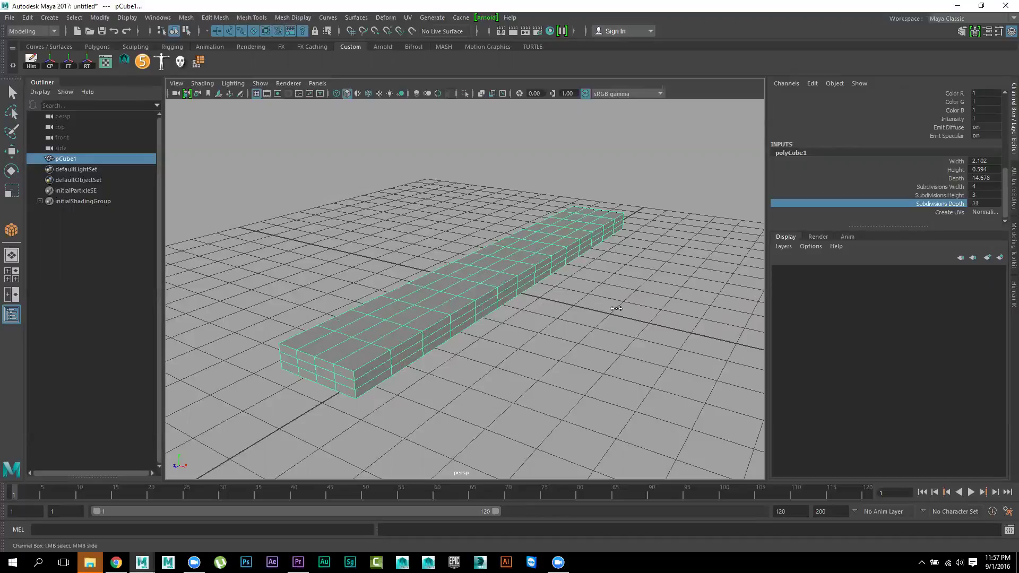
Preview the plank as a smoothed mesh with key 3 and inspect it
{"action": "mouse_move", "coordinate": [574, 323]}
{"action": "left_mouse_down", "text": "alt"}
{"action": "mouse_move", "coordinate": [605, 318]}
{"action": "mouse_move", "coordinate": [644, 334]}
{"action": "mouse_move", "coordinate": [631, 259]}
{"action": "mouse_move", "coordinate": [624, 284]}
{"action": "mouse_move", "coordinate": [631, 289]}
{"action": "mouse_move", "coordinate": [548, 344]}
{"action": "mouse_move", "coordinate": [580, 296]}
{"action": "mouse_move", "coordinate": [609, 291]}
{"action": "mouse_move", "coordinate": [476, 294]}
{"action": "left_mouse_up", "text": "alt"}
{"action": "key", "text": "3"}
{"action": "left_click", "coordinate": [639, 297]}
{"action": "left_click", "coordinate": [502, 298]}
{"action": "mouse_move", "coordinate": [502, 249]}
{"action": "left_mouse_down", "text": "alt"}
{"action": "mouse_move", "coordinate": [590, 296]}
{"action": "mouse_move", "coordinate": [673, 289]}
{"action": "mouse_move", "coordinate": [473, 274]}
{"action": "mouse_move", "coordinate": [541, 295]}
{"action": "mouse_move", "coordinate": [541, 253]}
{"action": "mouse_move", "coordinate": [557, 290]}
{"action": "left_mouse_up", "text": "alt"}
{"action": "left_click", "coordinate": [590, 291]}
{"action": "left_click", "coordinate": [495, 286]}
{"action": "right_click_drag", "start_coordinate": [557, 290], "coordinate": [488, 227], "text": "alt"}
{"action": "left_click_drag", "start_coordinate": [488, 227], "coordinate": [520, 284], "text": "alt"}
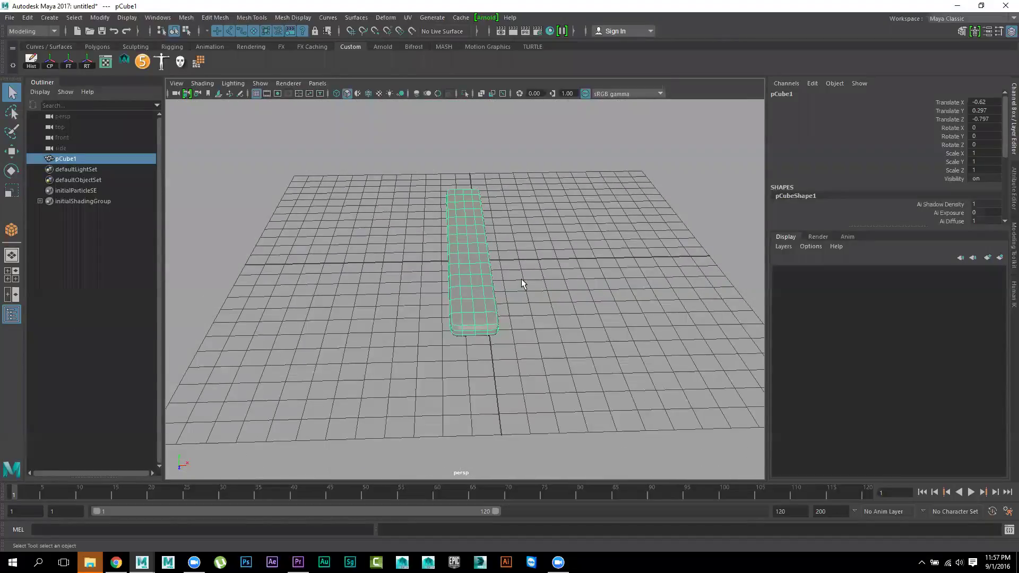
Duplicate the plank twice, placing each copy beside the previous one along X
{"action": "key", "text": "w"}
{"action": "key", "text": "ctrl+d"}
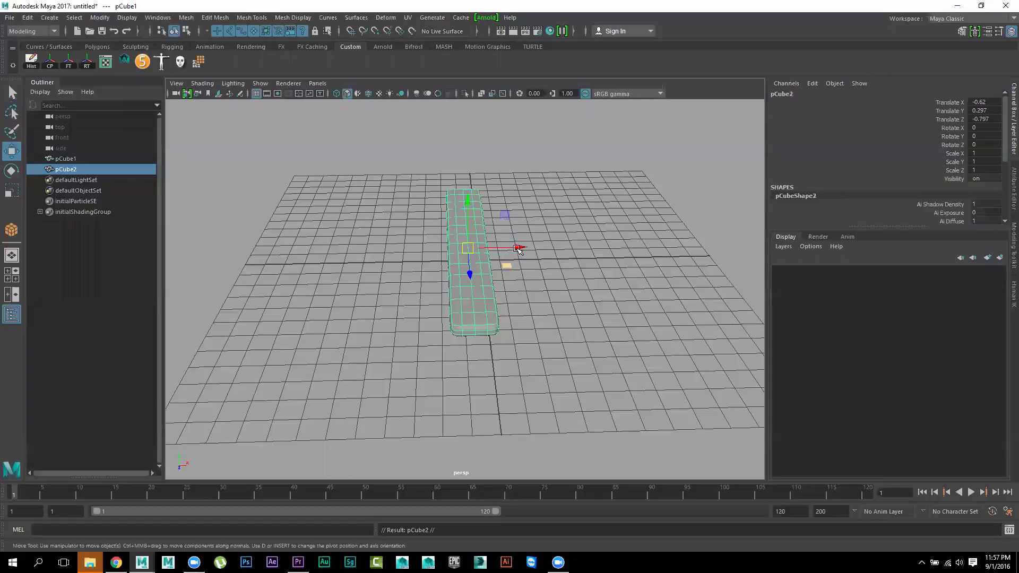
{"action": "left_click_drag", "start_coordinate": [520, 247], "coordinate": [558, 253]}
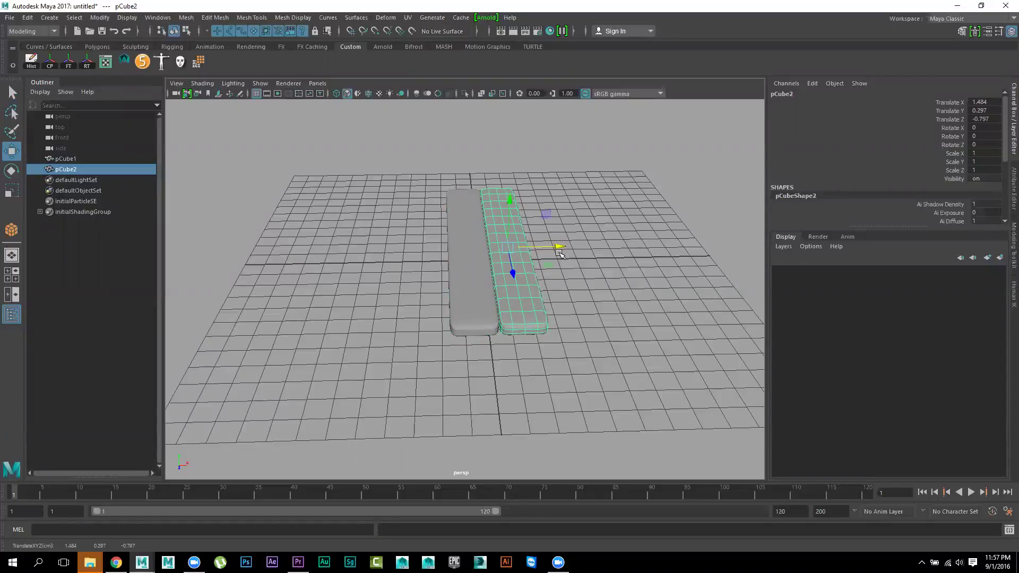
{"action": "left_click", "coordinate": [581, 280]}
{"action": "left_click_drag", "start_coordinate": [598, 301], "coordinate": [485, 317], "text": "alt"}
{"action": "left_click", "coordinate": [422, 285]}
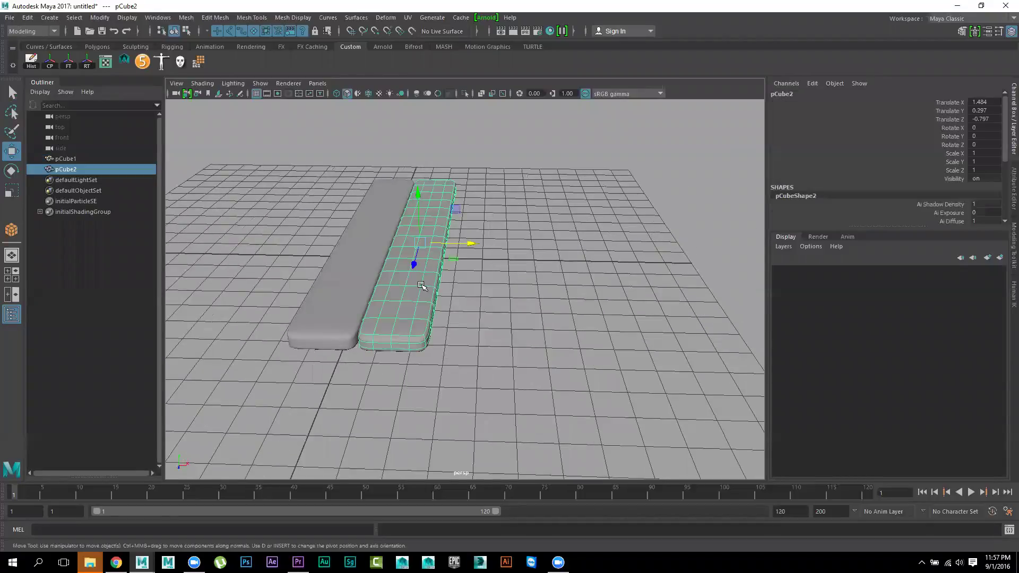
{"action": "key", "text": "ctrl+d"}
{"action": "left_click_drag", "start_coordinate": [470, 243], "coordinate": [520, 260]}
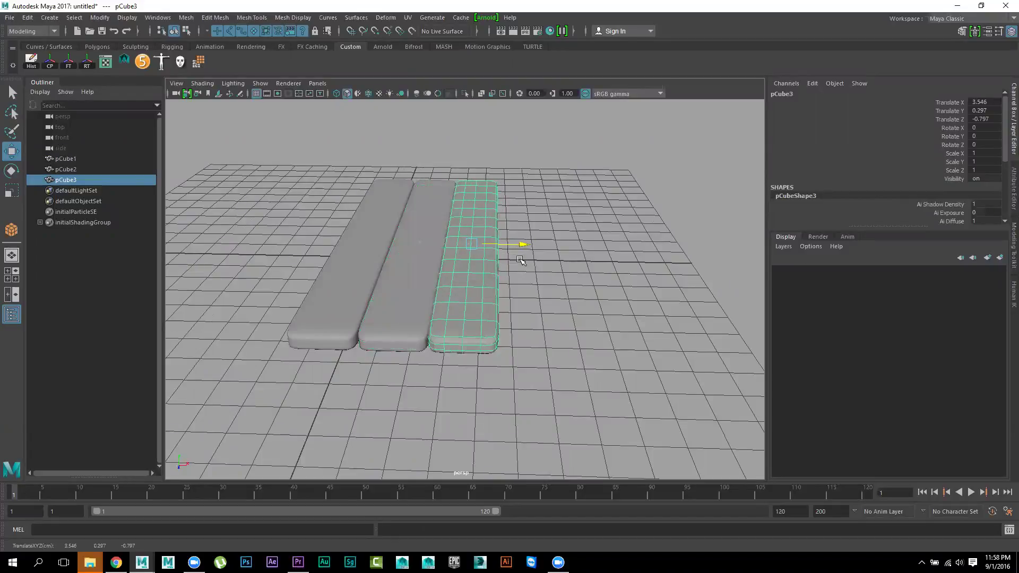
Repeat the offset duplicate with Shift+D up to pCube13, then select all thirteen planks
{"action": "key", "text": "shift+d"}
{"action": "key", "text": "shift+d"}
{"action": "key", "text": "shift+d"}
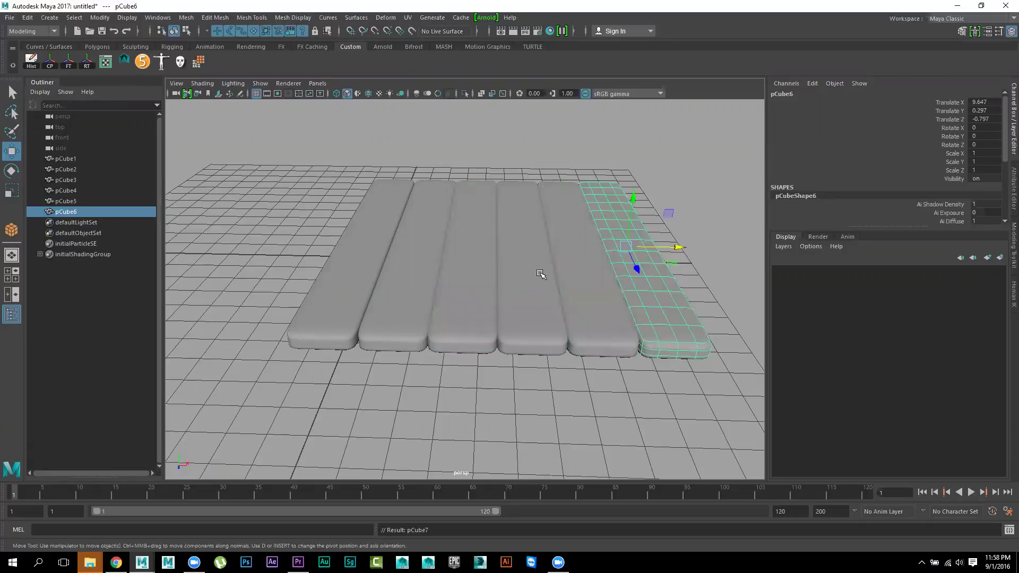
{"action": "key", "text": "shift+d"}
{"action": "key", "text": "shift+d"}
{"action": "key", "text": "shift+d"}
{"action": "key", "text": "shift+d"}
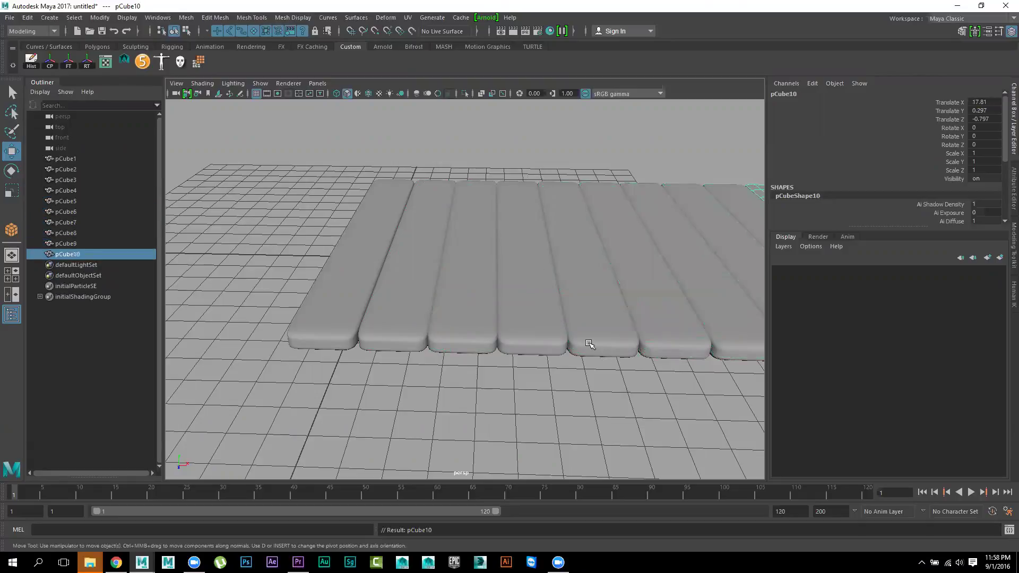
{"action": "scroll", "coordinate": [589, 344], "scroll_direction": "down", "scroll_amount": 5}
{"action": "scroll", "coordinate": [554, 320], "scroll_direction": "down", "scroll_amount": 2}
{"action": "key", "text": "shift+d"}
{"action": "key", "text": "shift+d"}
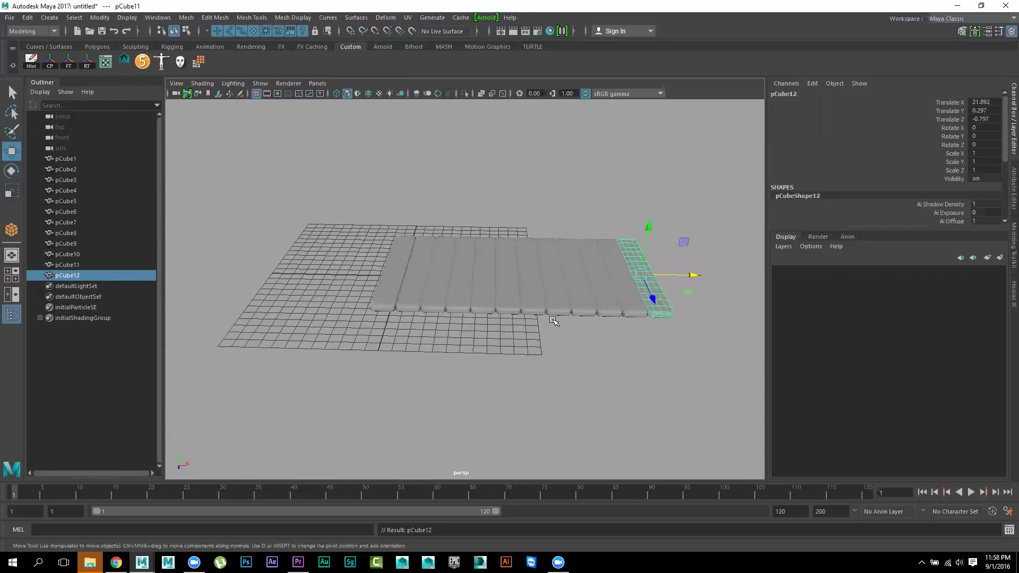
{"action": "key", "text": "shift+d"}
{"action": "middle_click_drag", "start_coordinate": [557, 348], "coordinate": [538, 350], "text": "alt"}
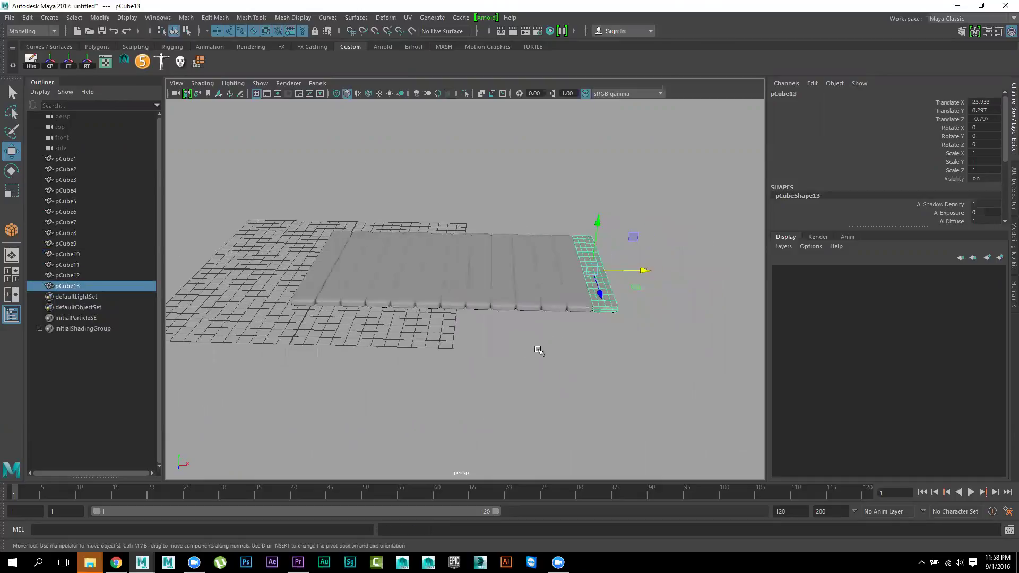
{"action": "left_click_drag", "start_coordinate": [661, 359], "coordinate": [322, 264]}
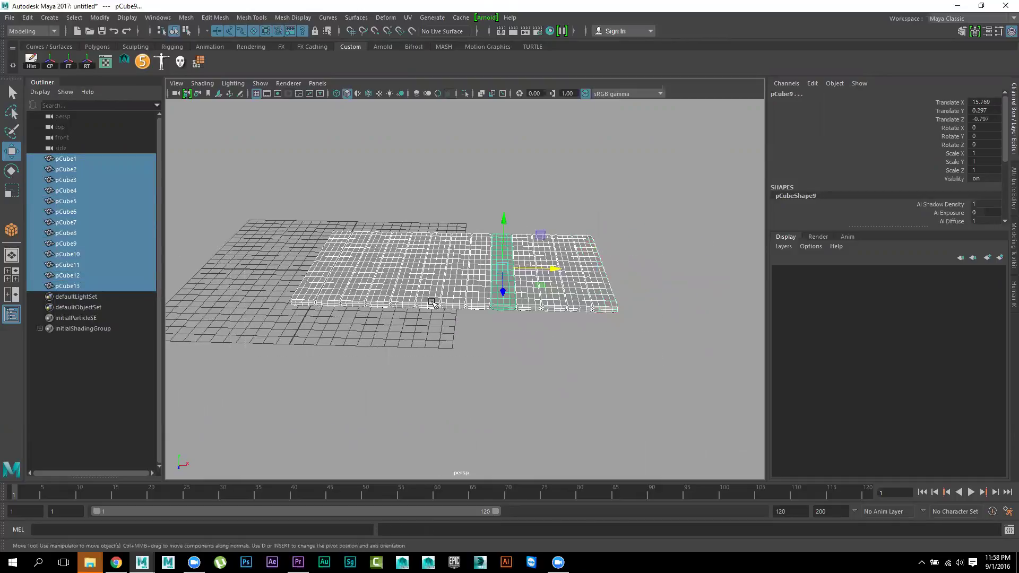
Duplicate the rightmost plank and move the copy, pCube14, to X 25.984 at the row's end
{"action": "left_click_drag", "start_coordinate": [432, 303], "coordinate": [512, 335], "text": "alt"}
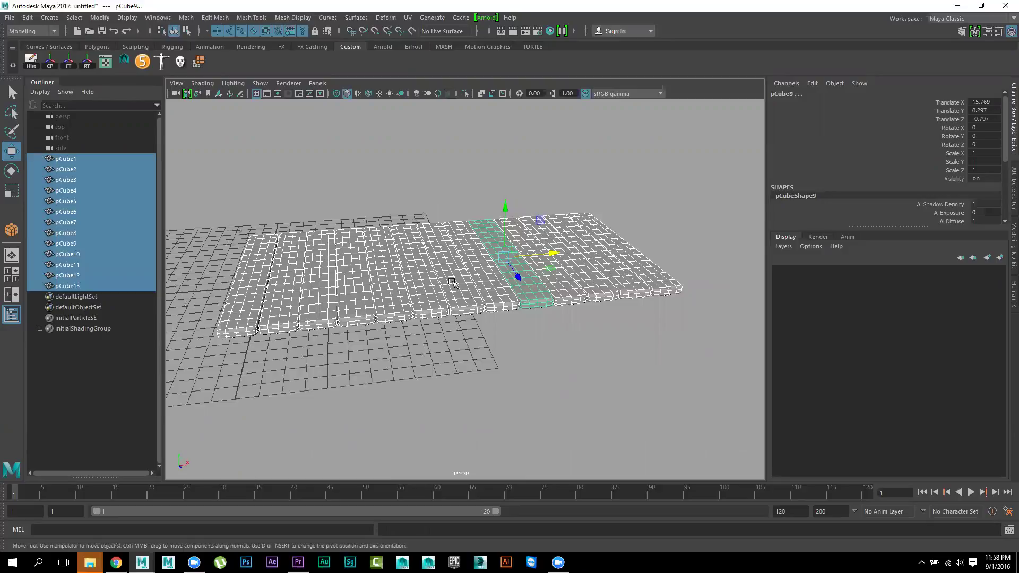
{"action": "left_click", "coordinate": [431, 308]}
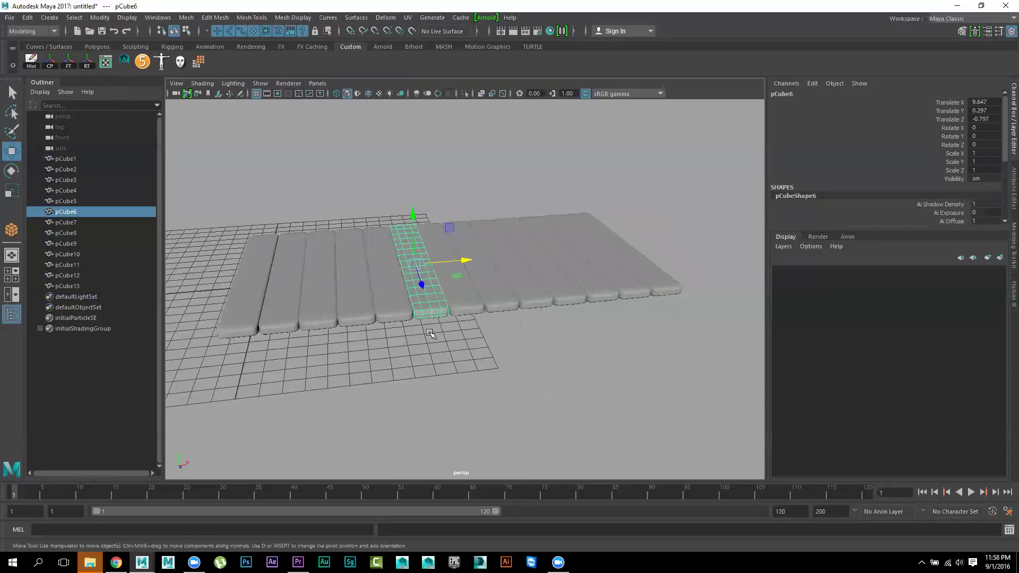
{"action": "left_click_drag", "start_coordinate": [431, 309], "coordinate": [442, 334], "text": "alt"}
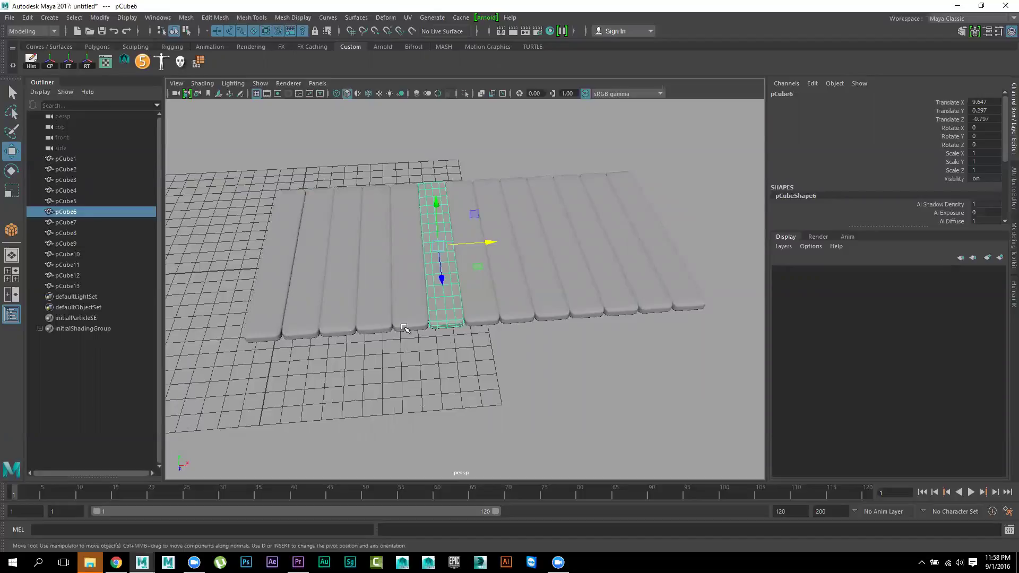
{"action": "left_click", "coordinate": [481, 320]}
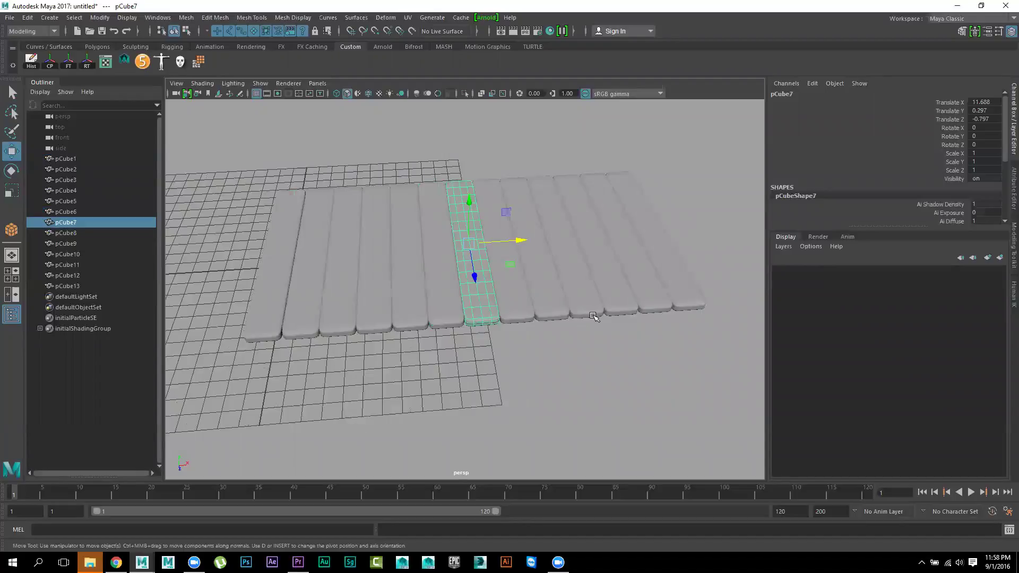
{"action": "left_click", "coordinate": [697, 300]}
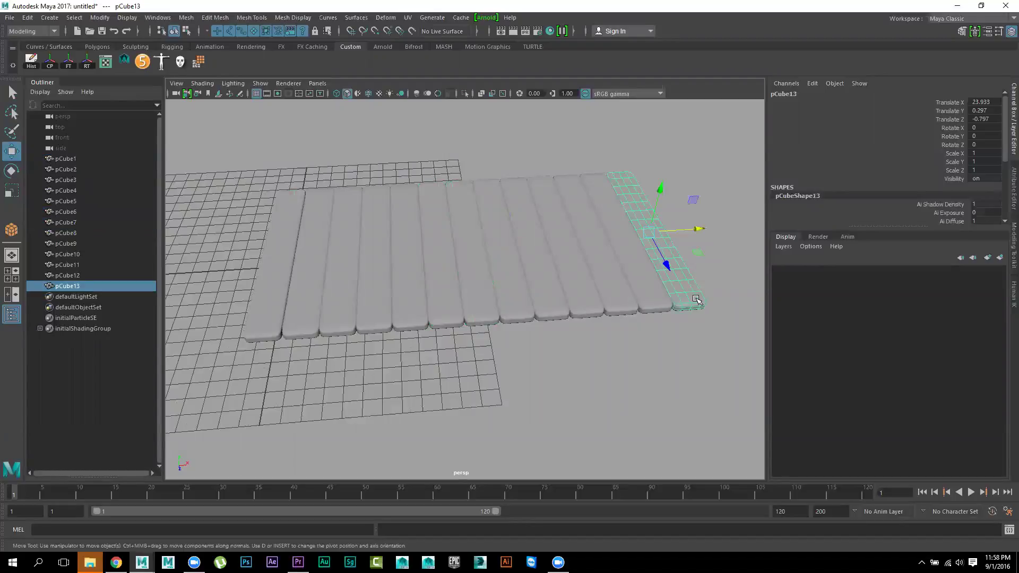
{"action": "key", "text": "ctrl+d"}
{"action": "left_click_drag", "start_coordinate": [694, 228], "coordinate": [722, 232]}
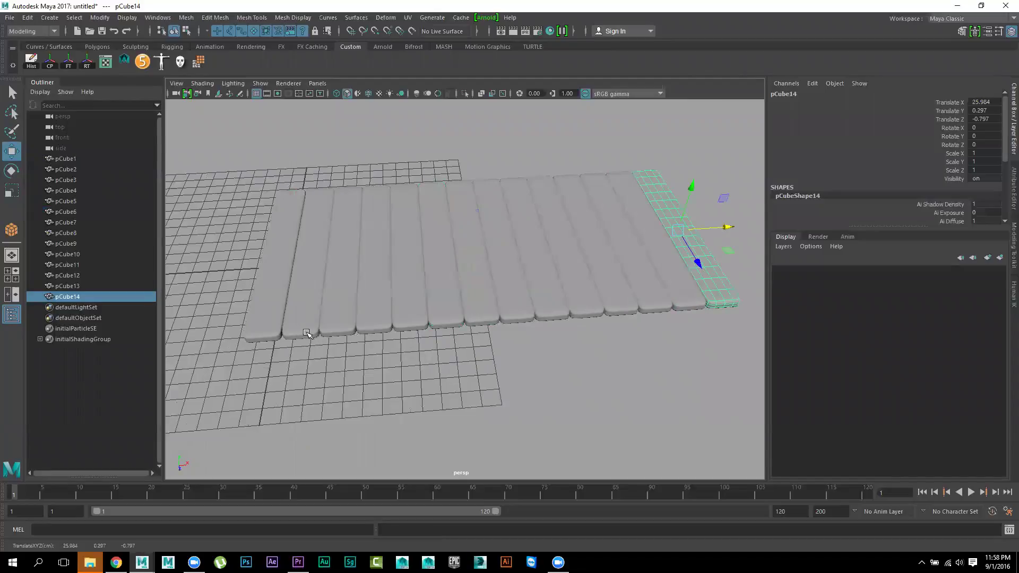
Combine pCube7 and pCube14 into one mesh, pCube15, via Mesh > Combine
{"action": "left_click", "coordinate": [480, 314], "text": "shift"}
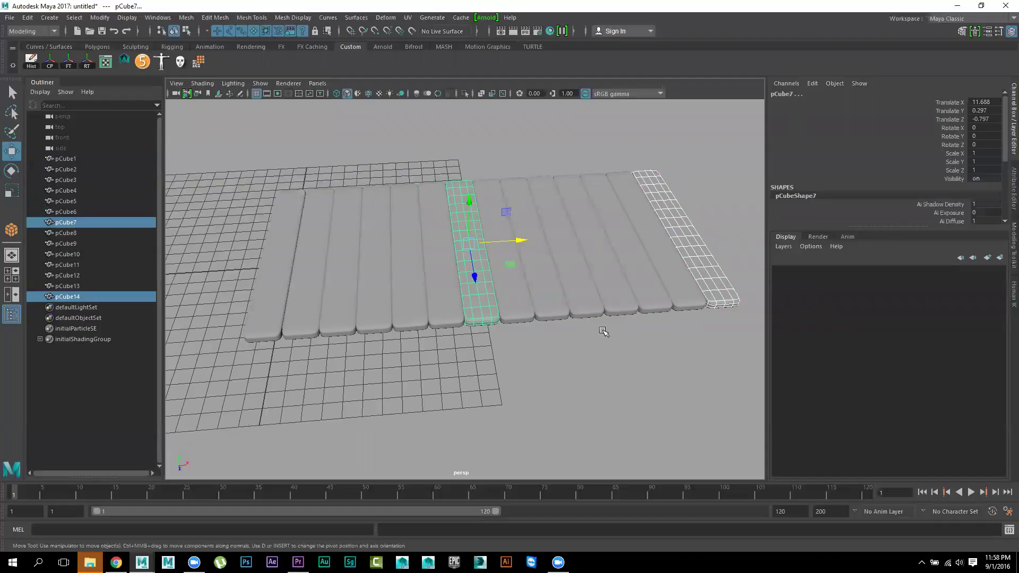
{"action": "mouse_move", "coordinate": [638, 352]}
{"action": "left_mouse_down", "text": "alt"}
{"action": "mouse_move", "coordinate": [591, 352]}
{"action": "mouse_move", "coordinate": [511, 326]}
{"action": "mouse_move", "coordinate": [522, 328]}
{"action": "left_mouse_up", "text": "alt"}
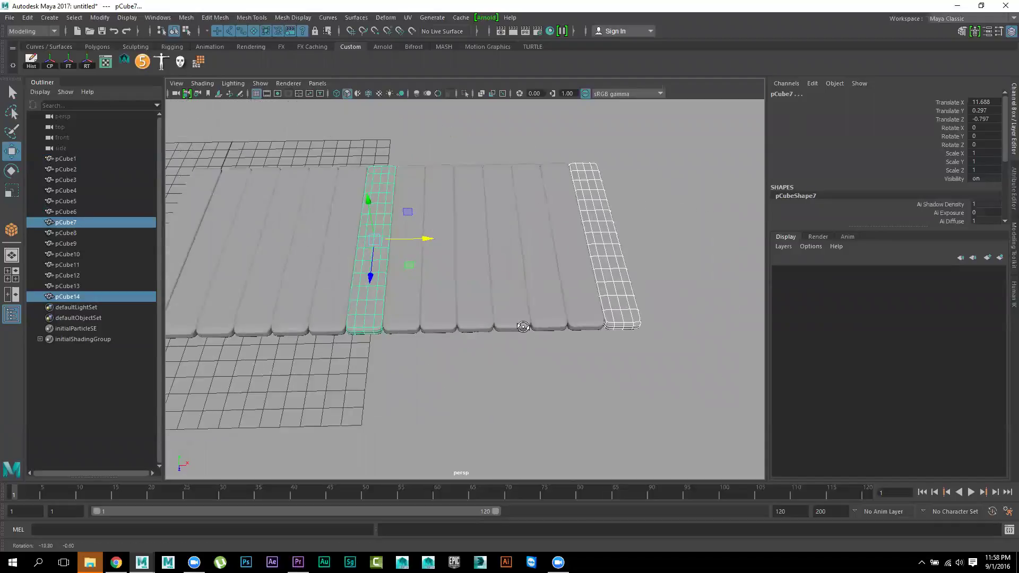
{"action": "key", "text": "space"}
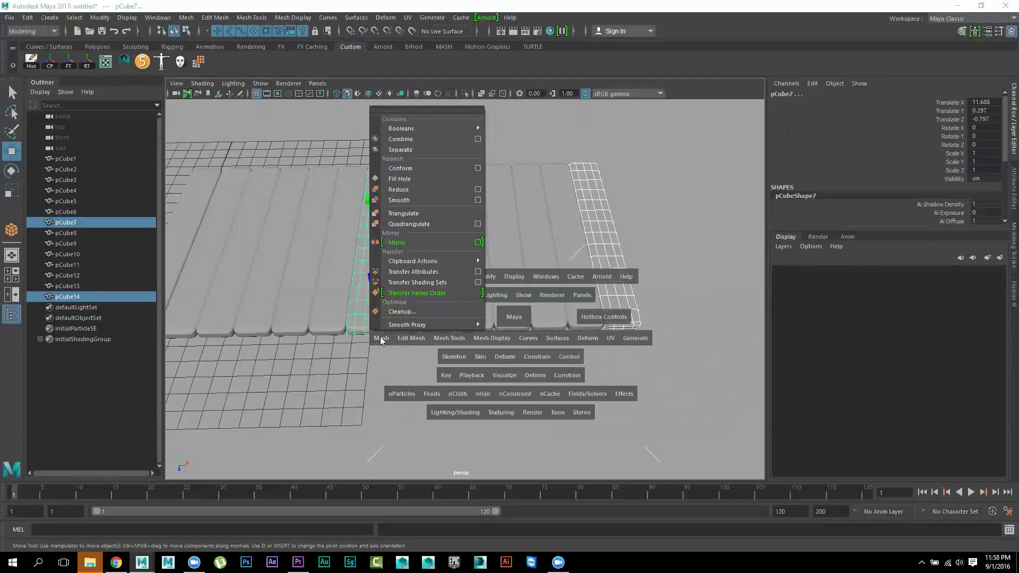
{"action": "left_click_drag", "start_coordinate": [381, 339], "coordinate": [416, 140]}
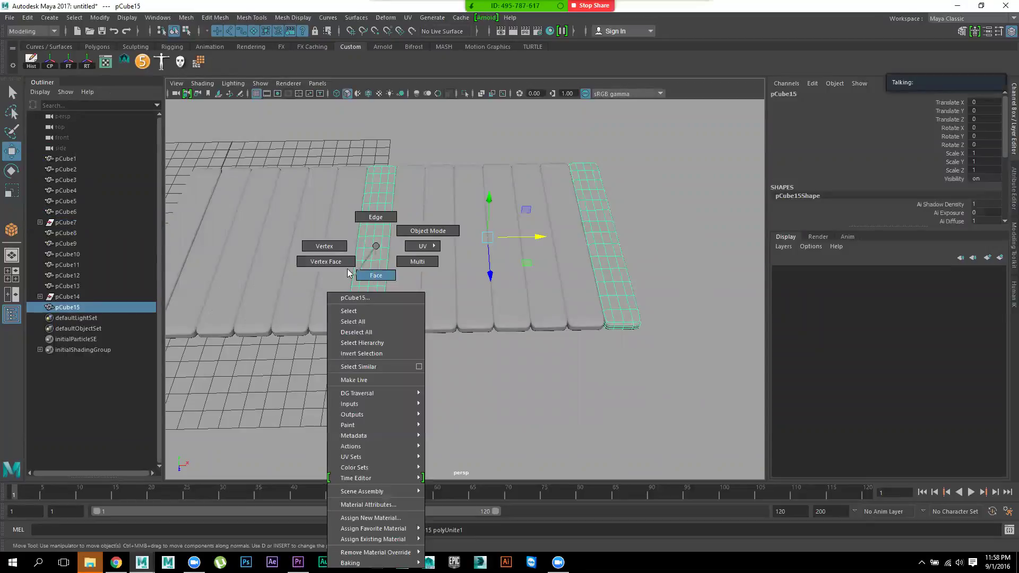
Marquee-select the vertices at the planks' near ends in vertex mode
{"action": "right_click_drag", "start_coordinate": [376, 285], "coordinate": [347, 254]}
{"action": "left_click_drag", "start_coordinate": [371, 329], "coordinate": [396, 355], "text": "alt"}
{"action": "left_click_drag", "start_coordinate": [267, 413], "coordinate": [759, 288]}
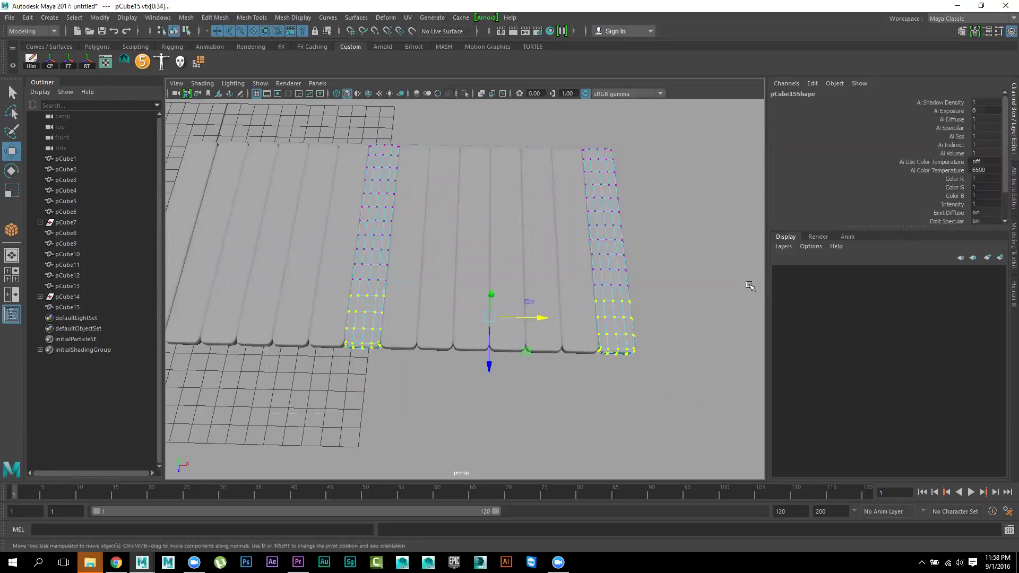
Bend the near plank ends down with soft select, then reselect pCube15 in vertex mode
{"action": "key", "text": "b"}
{"action": "mouse_move", "coordinate": [488, 365]}
{"action": "left_mouse_down"}
{"action": "mouse_move", "coordinate": [487, 397]}
{"action": "mouse_move", "coordinate": [427, 295]}
{"action": "left_mouse_up"}
{"action": "right_click_drag", "start_coordinate": [430, 284], "coordinate": [478, 230]}
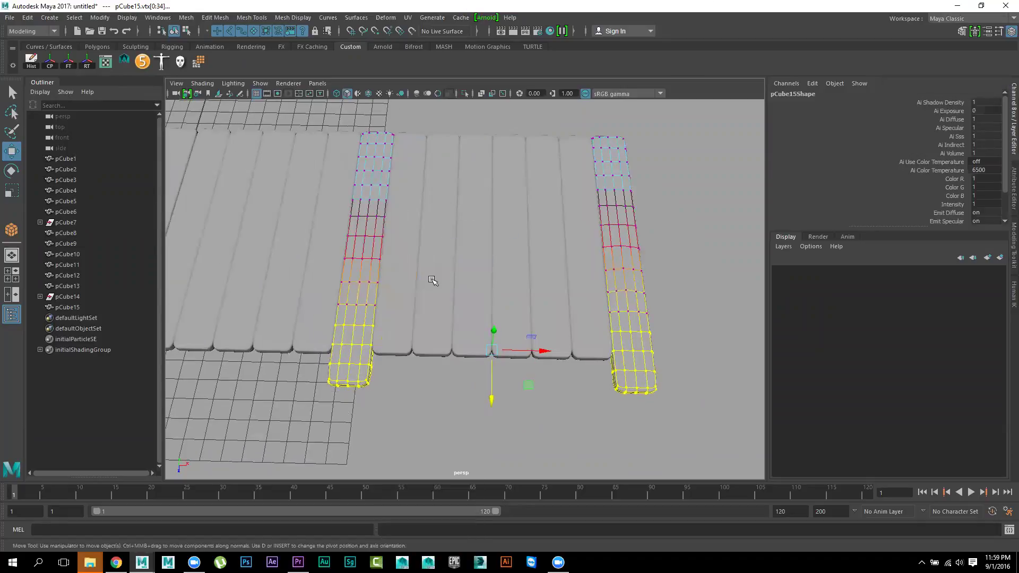
{"action": "left_click", "coordinate": [434, 296]}
{"action": "middle_click_drag", "start_coordinate": [433, 296], "coordinate": [513, 243], "text": "alt"}
{"action": "right_click_drag", "start_coordinate": [513, 243], "coordinate": [600, 348], "text": "alt"}
{"action": "left_click", "coordinate": [466, 329]}
{"action": "mouse_move", "coordinate": [466, 330]}
{"action": "right_mouse_down", "text": "alt"}
{"action": "mouse_move", "coordinate": [509, 358]}
{"action": "mouse_move", "coordinate": [516, 336]}
{"action": "mouse_move", "coordinate": [479, 336]}
{"action": "right_mouse_up", "text": "alt"}
{"action": "mouse_move", "coordinate": [454, 246]}
{"action": "right_mouse_down"}
{"action": "mouse_move", "coordinate": [457, 273]}
{"action": "mouse_move", "coordinate": [455, 229]}
{"action": "mouse_move", "coordinate": [402, 245]}
{"action": "right_mouse_up"}
With soft select off, extrude a vertex near pCube15's end (width 0.5, length 1)
{"action": "left_click", "coordinate": [423, 293]}
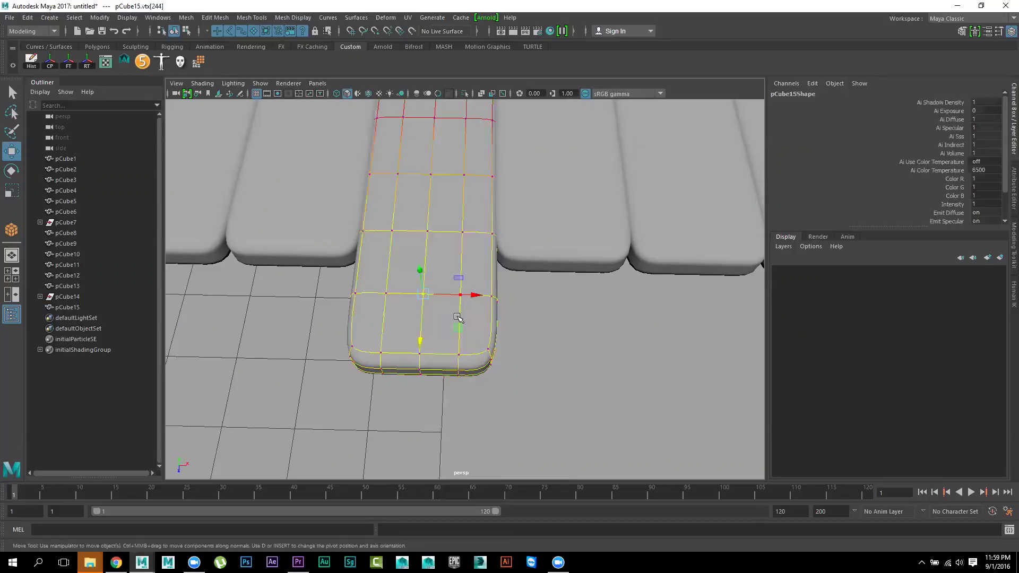
{"action": "key", "text": "b"}
{"action": "mouse_move", "coordinate": [599, 340]}
{"action": "left_mouse_down", "text": "alt"}
{"action": "mouse_move", "coordinate": [580, 346]}
{"action": "mouse_move", "coordinate": [641, 409]}
{"action": "left_mouse_up", "text": "alt"}
{"action": "left_click", "coordinate": [583, 294]}
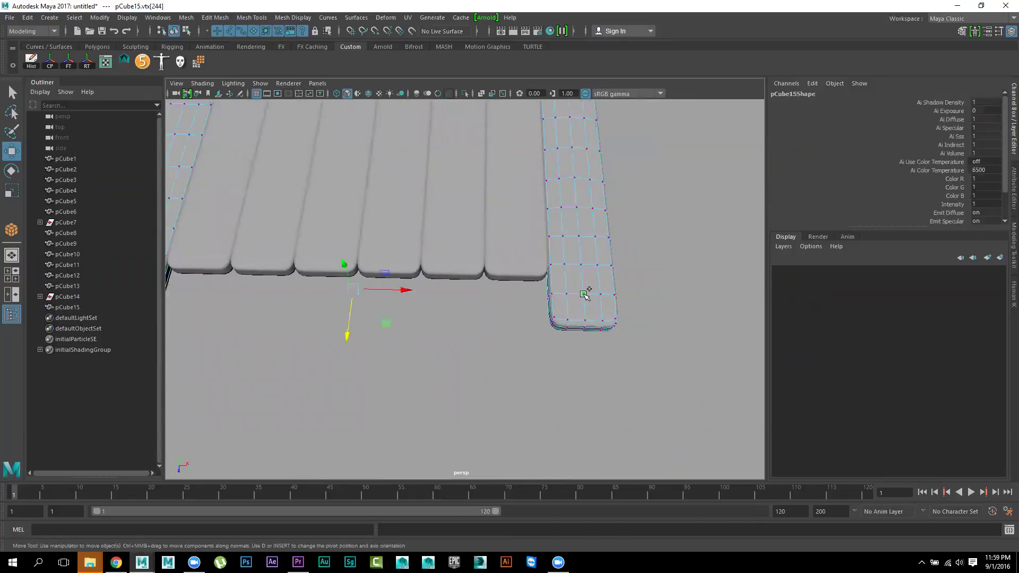
{"action": "mouse_move", "coordinate": [584, 294]}
{"action": "right_mouse_down", "text": "shift"}
{"action": "mouse_move", "coordinate": [583, 323]}
{"action": "mouse_move", "coordinate": [648, 375]}
{"action": "right_mouse_up", "text": "shift"}
{"action": "middle_click_drag", "start_coordinate": [649, 375], "coordinate": [510, 371], "text": "alt"}
{"action": "right_click_drag", "start_coordinate": [510, 371], "coordinate": [537, 339], "text": "alt"}
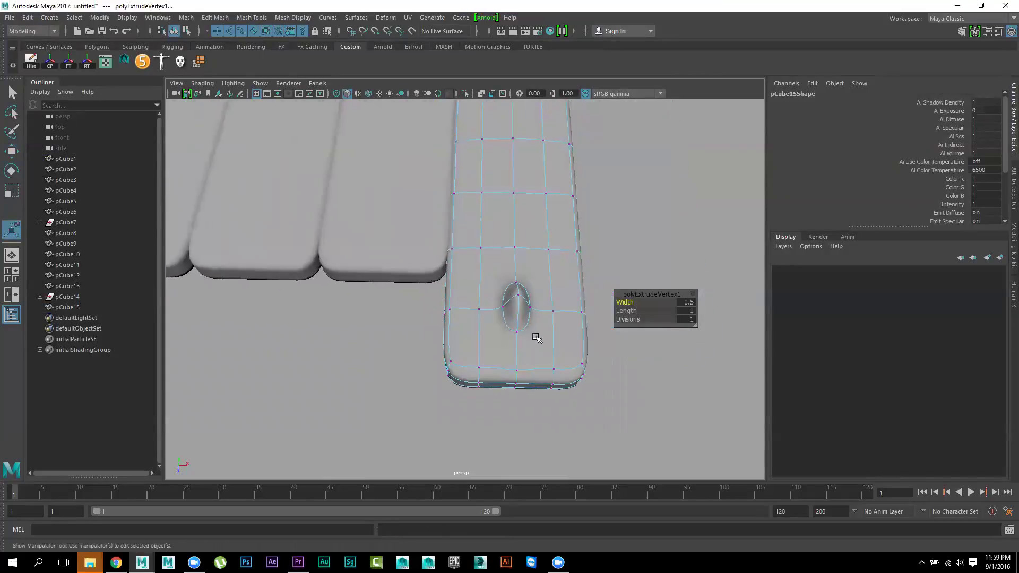
{"action": "right_click_drag", "start_coordinate": [524, 255], "coordinate": [527, 286]}
Undo the first extrusion and extrude the plank-end vertex again
{"action": "left_click", "coordinate": [518, 313]}
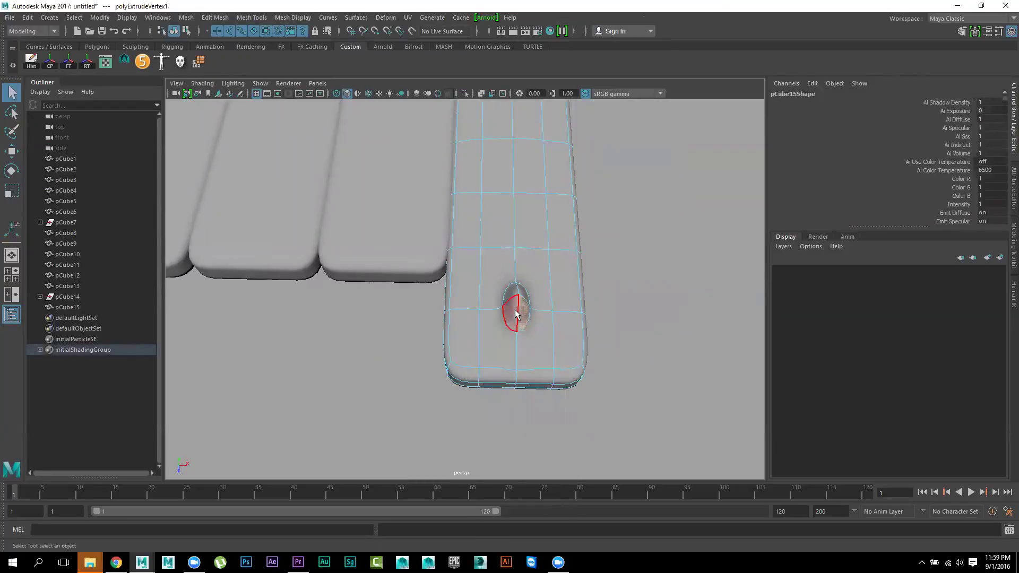
{"action": "key", "text": "ctrl+z"}
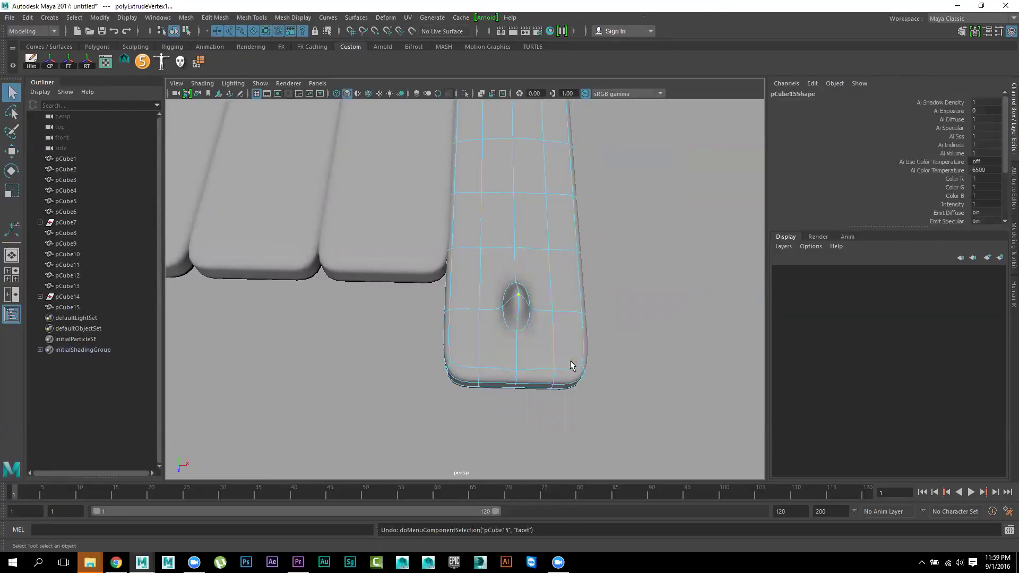
{"action": "key", "text": "ctrl+z"}
{"action": "mouse_move", "coordinate": [586, 378]}
{"action": "left_mouse_down", "text": "alt"}
{"action": "mouse_move", "coordinate": [482, 307]}
{"action": "mouse_move", "coordinate": [482, 228]}
{"action": "mouse_move", "coordinate": [512, 217]}
{"action": "left_mouse_up", "text": "alt"}
{"action": "right_click_drag", "start_coordinate": [480, 186], "coordinate": [448, 186]}
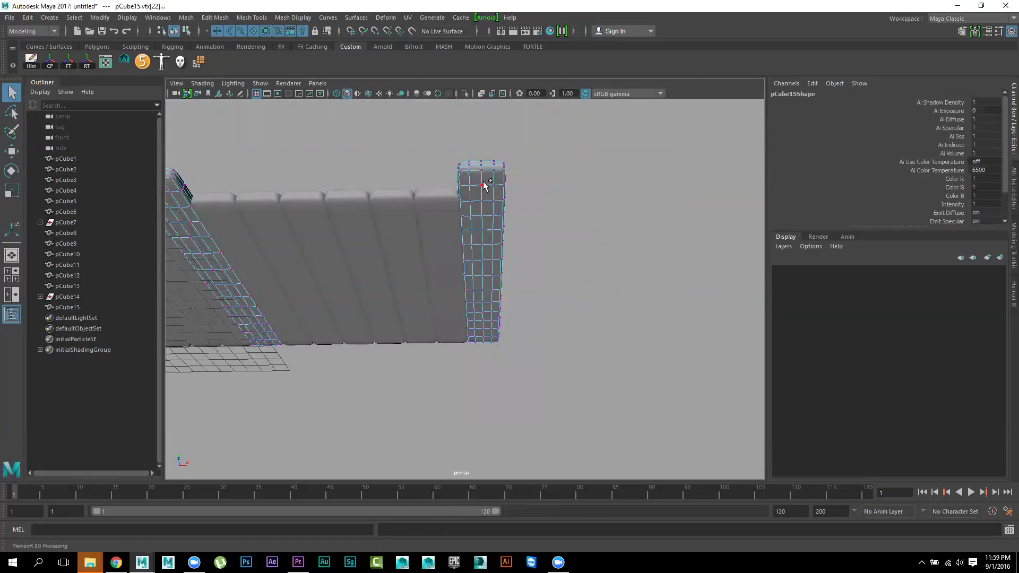
{"action": "mouse_move", "coordinate": [598, 241]}
{"action": "left_mouse_down", "text": "alt"}
{"action": "mouse_move", "coordinate": [519, 227]}
{"action": "mouse_move", "coordinate": [421, 240]}
{"action": "left_mouse_up", "text": "alt"}
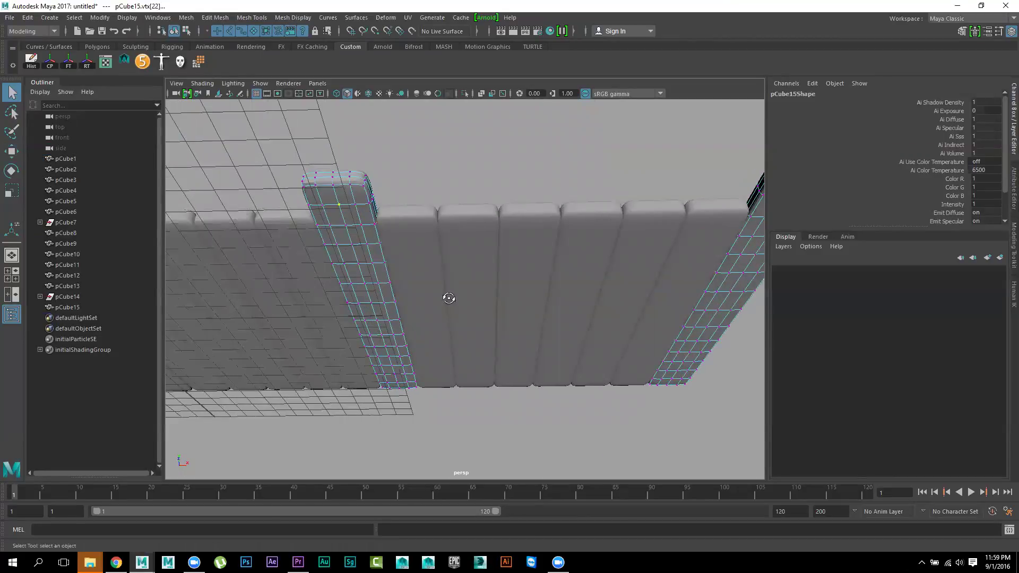
{"action": "left_click_drag", "start_coordinate": [448, 298], "coordinate": [445, 330], "text": "alt"}
{"action": "right_click_drag", "start_coordinate": [313, 239], "coordinate": [310, 265], "text": "shift"}
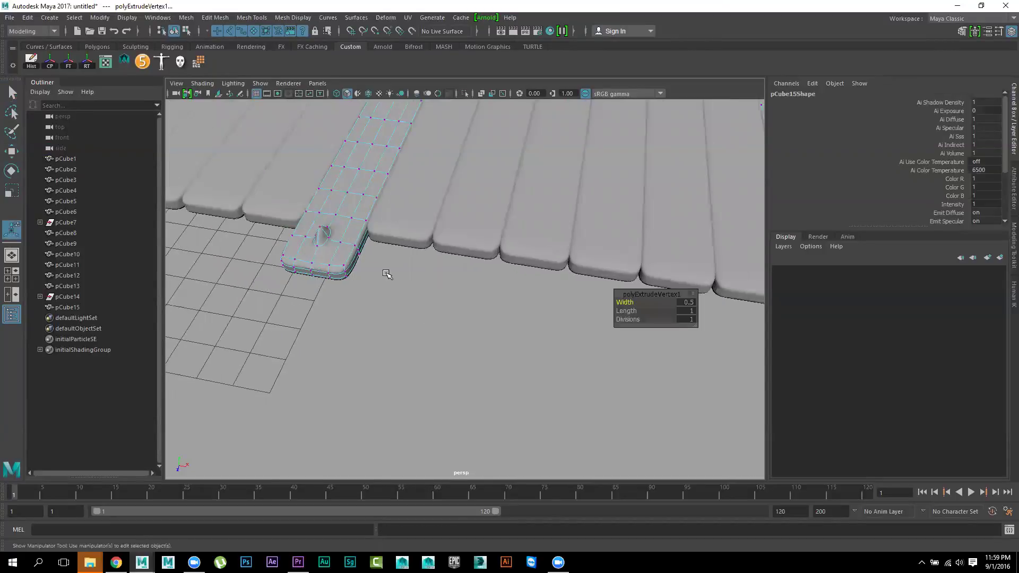
{"action": "scroll", "coordinate": [424, 298], "scroll_direction": "up", "scroll_amount": 1}
{"action": "scroll", "coordinate": [408, 286], "scroll_direction": "up", "scroll_amount": 1}
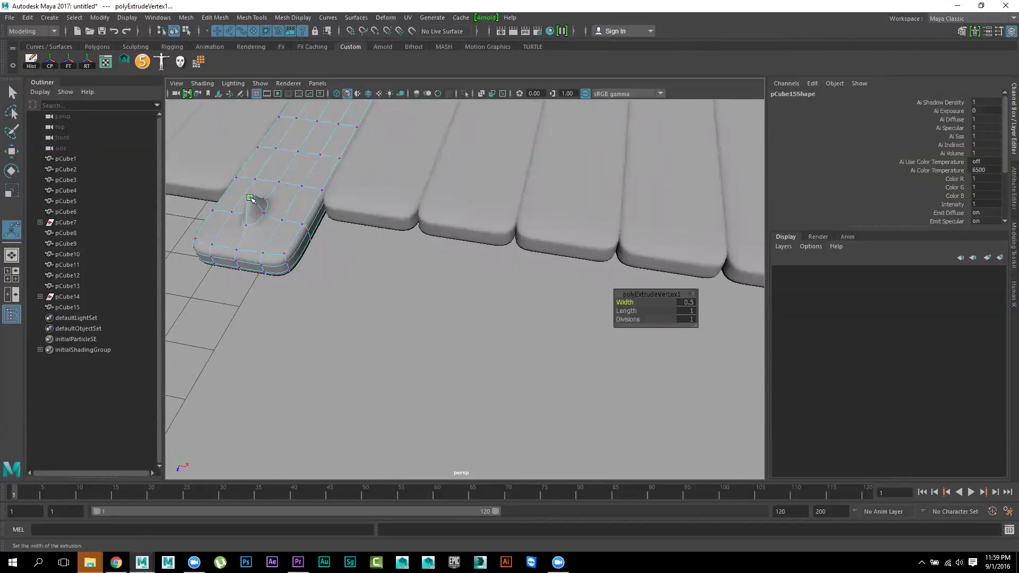
Box-select the extruded bump's faces and delete them
{"action": "right_click_drag", "start_coordinate": [252, 205], "coordinate": [252, 183]}
{"action": "left_click", "coordinate": [253, 210]}
{"action": "mouse_move", "coordinate": [254, 210]}
{"action": "left_mouse_down", "text": "alt"}
{"action": "mouse_move", "coordinate": [341, 222]}
{"action": "mouse_move", "coordinate": [389, 313]}
{"action": "mouse_move", "coordinate": [465, 292]}
{"action": "left_mouse_up", "text": "alt"}
{"action": "left_click", "coordinate": [401, 336]}
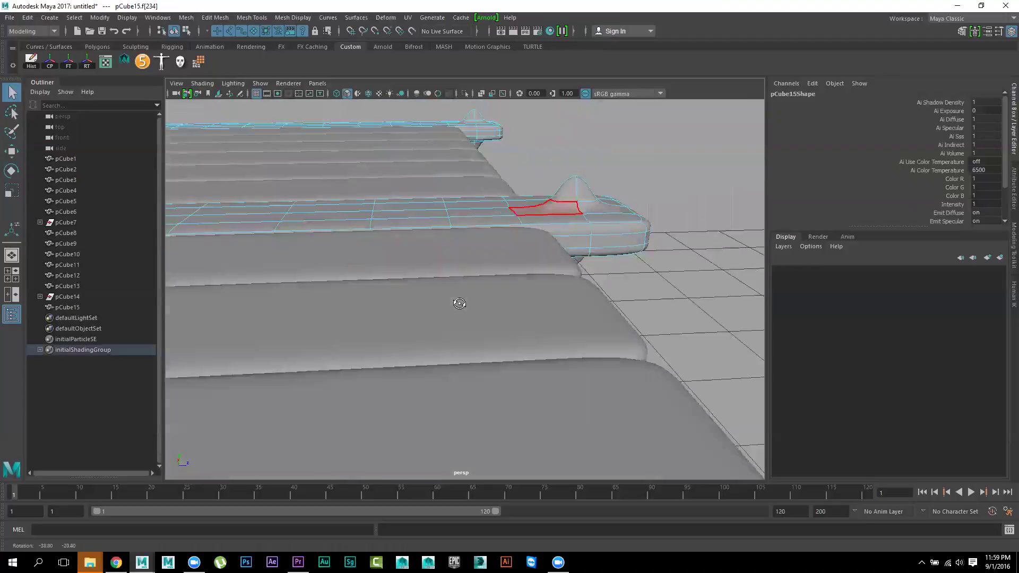
{"action": "left_click_drag", "start_coordinate": [579, 153], "coordinate": [589, 161], "text": "shift"}
{"action": "key", "text": "Delete"}
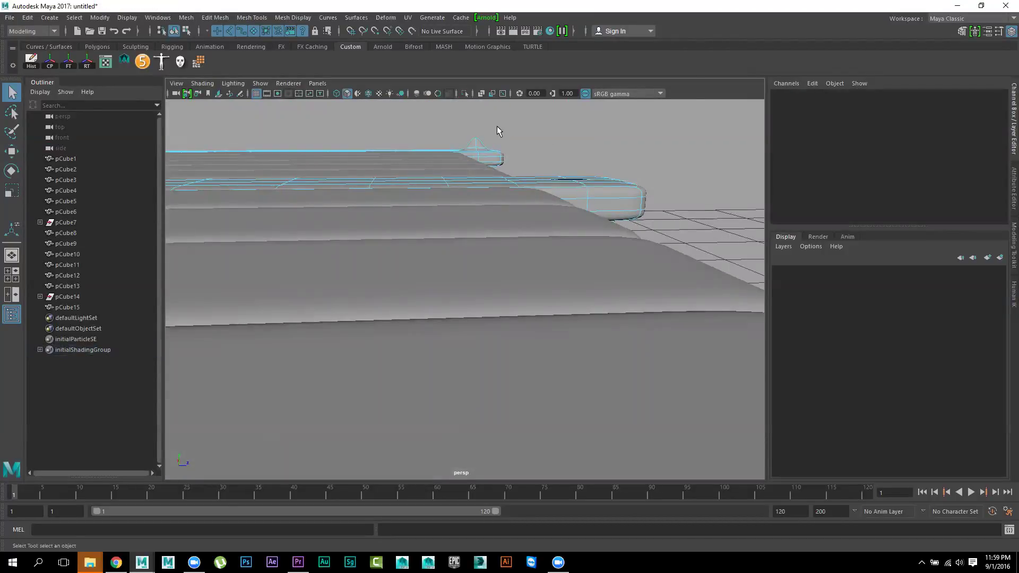
Delete the leftover cone pieces above and below the plank, leaving an open hole
{"action": "left_click", "coordinate": [474, 144]}
{"action": "key", "text": "Delete"}
{"action": "left_click", "coordinate": [650, 232]}
{"action": "left_click_drag", "start_coordinate": [650, 233], "coordinate": [627, 218], "text": "alt"}
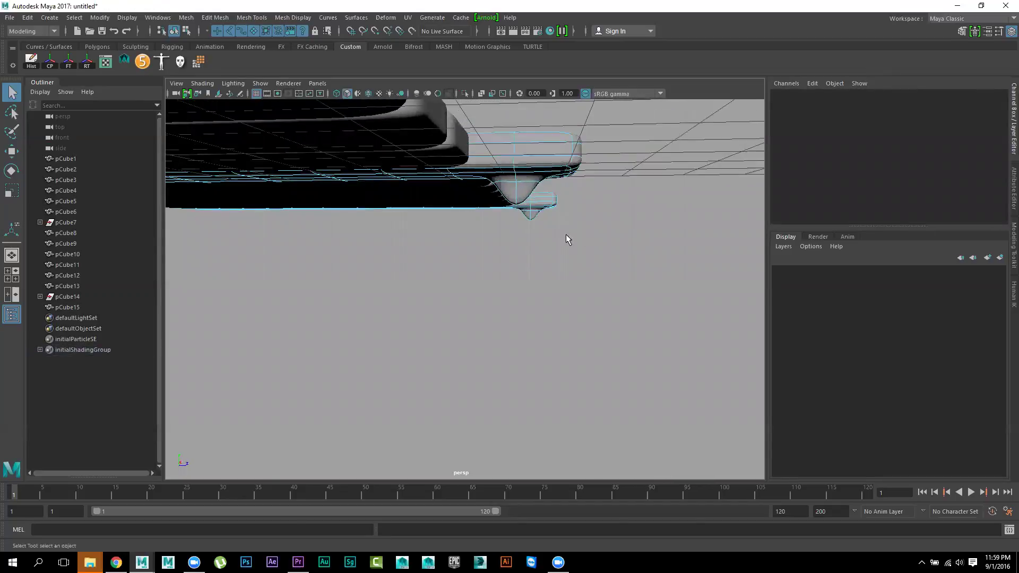
{"action": "left_click", "coordinate": [519, 216]}
{"action": "key", "text": "Delete"}
{"action": "mouse_move", "coordinate": [544, 238]}
{"action": "left_mouse_down", "text": "alt"}
{"action": "mouse_move", "coordinate": [555, 241]}
{"action": "mouse_move", "coordinate": [536, 207]}
{"action": "left_mouse_up", "text": "alt"}
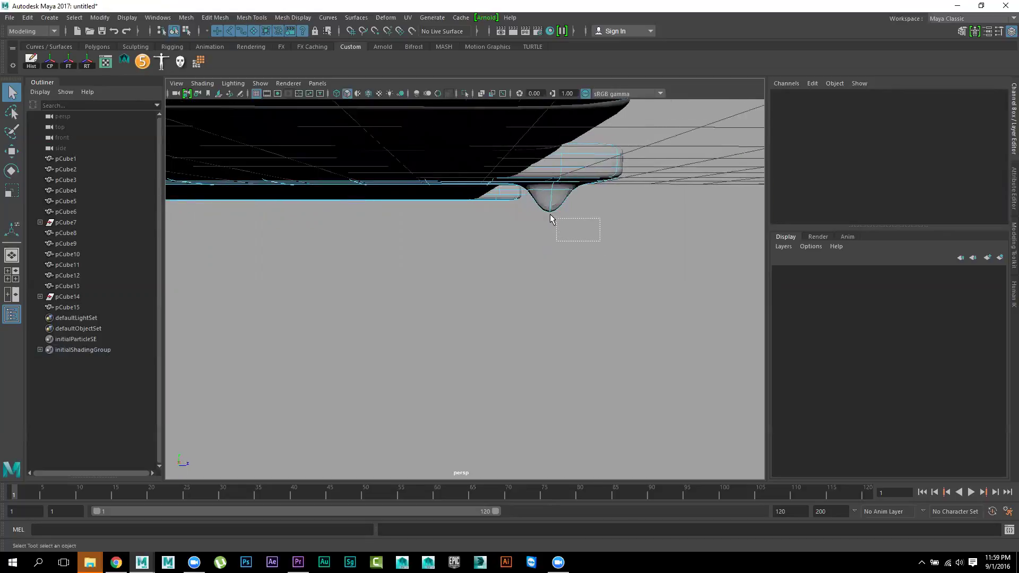
{"action": "key", "text": "Delete"}
{"action": "mouse_move", "coordinate": [607, 251]}
{"action": "left_mouse_down", "text": "alt"}
{"action": "mouse_move", "coordinate": [484, 286]}
{"action": "mouse_move", "coordinate": [307, 275]}
{"action": "left_mouse_up", "text": "alt"}
{"action": "mouse_move", "coordinate": [307, 276]}
{"action": "middle_mouse_down", "text": "alt"}
{"action": "mouse_move", "coordinate": [286, 301]}
{"action": "mouse_move", "coordinate": [591, 316]}
{"action": "middle_mouse_up", "text": "alt"}
{"action": "mouse_move", "coordinate": [571, 246]}
{"action": "right_mouse_down"}
{"action": "mouse_move", "coordinate": [571, 274]}
{"action": "mouse_move", "coordinate": [519, 245]}
{"action": "right_mouse_up"}
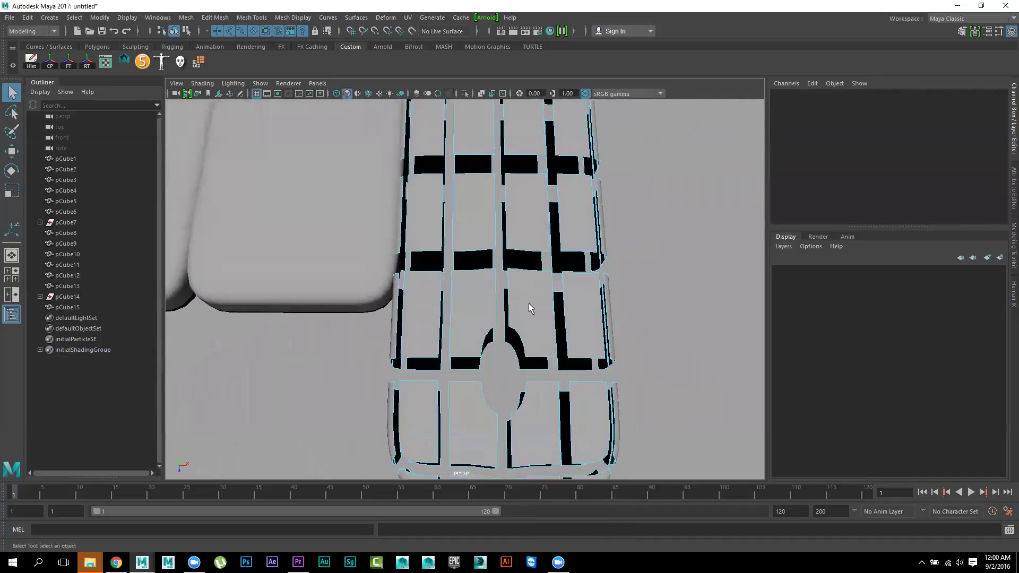
Scale both vertex rings of the hole wider along X to make it circular
{"action": "right_click_drag", "start_coordinate": [529, 307], "coordinate": [592, 230]}
{"action": "right_click", "coordinate": [500, 293]}
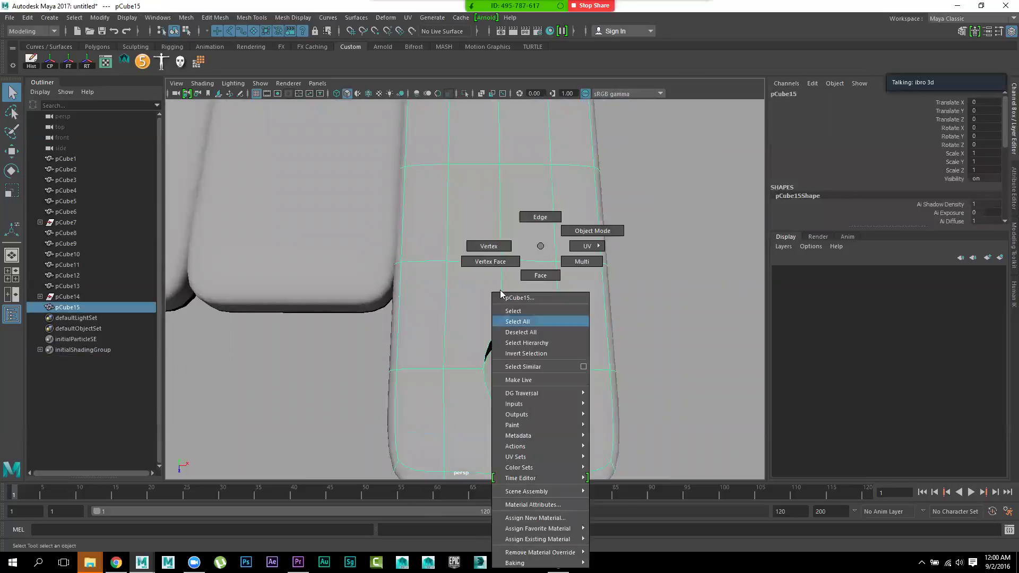
{"action": "left_click", "coordinate": [489, 246]}
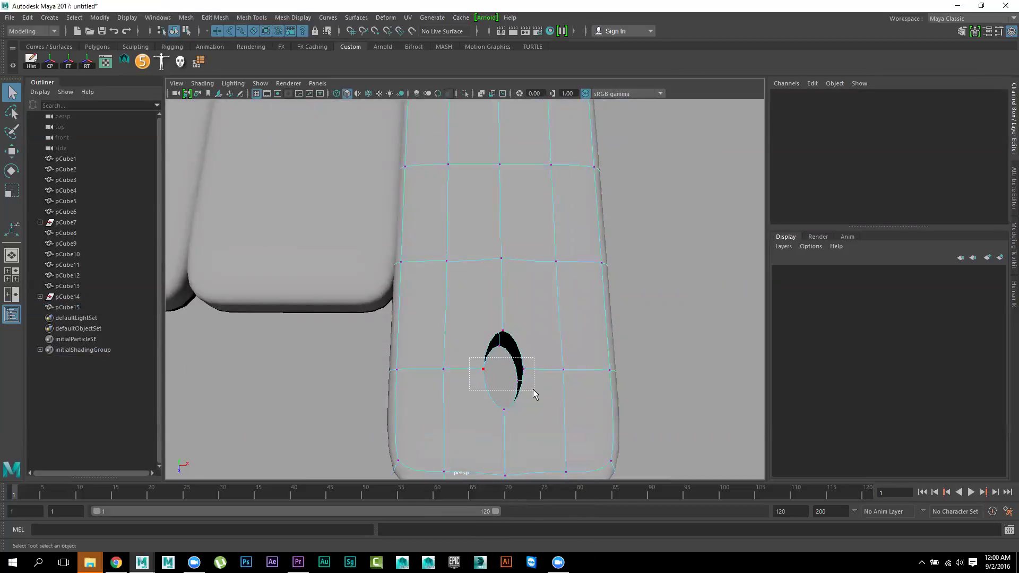
{"action": "left_click_drag", "start_coordinate": [523, 392], "coordinate": [533, 389]}
{"action": "key", "text": "r"}
{"action": "left_click_drag", "start_coordinate": [555, 378], "coordinate": [593, 391]}
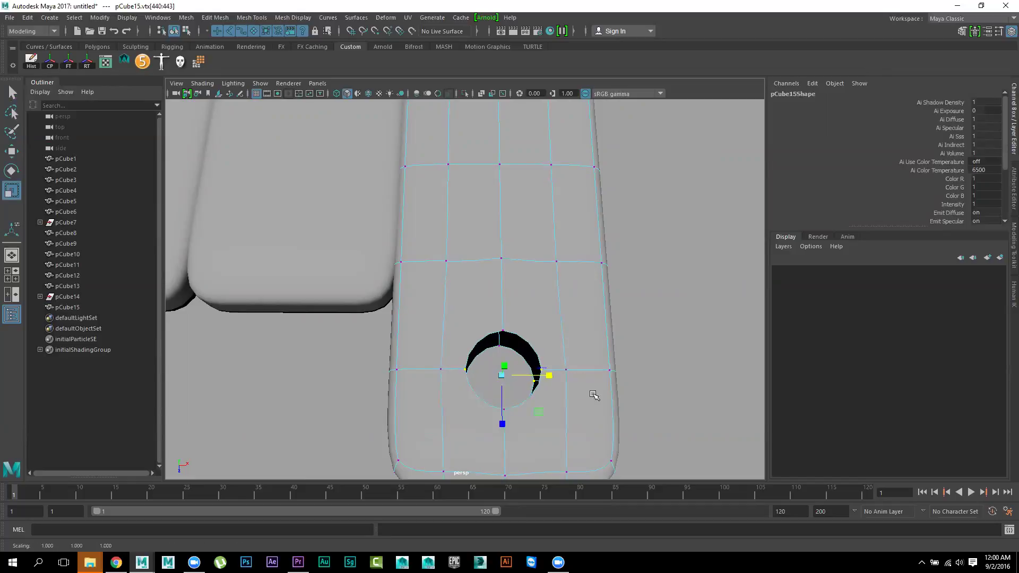
{"action": "scroll", "coordinate": [512, 371], "scroll_direction": "down", "scroll_amount": 3}
{"action": "mouse_move", "coordinate": [598, 301]}
{"action": "middle_mouse_down", "text": "alt"}
{"action": "mouse_move", "coordinate": [778, 333]}
{"action": "mouse_move", "coordinate": [563, 375]}
{"action": "middle_mouse_up", "text": "alt"}
{"action": "scroll", "coordinate": [614, 401], "scroll_direction": "up", "scroll_amount": 2}
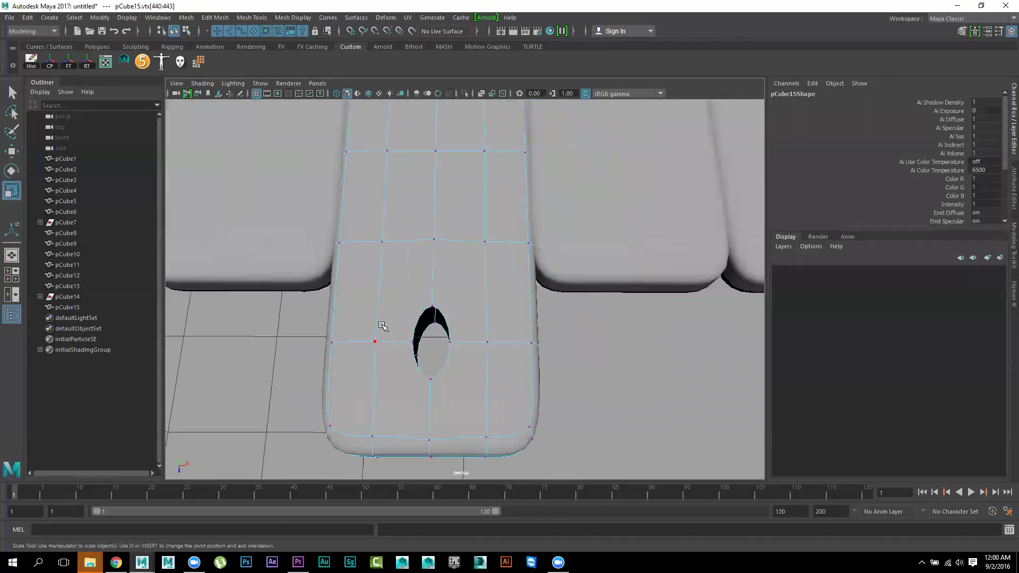
{"action": "left_click", "coordinate": [463, 348]}
{"action": "left_click_drag", "start_coordinate": [480, 321], "coordinate": [518, 329]}
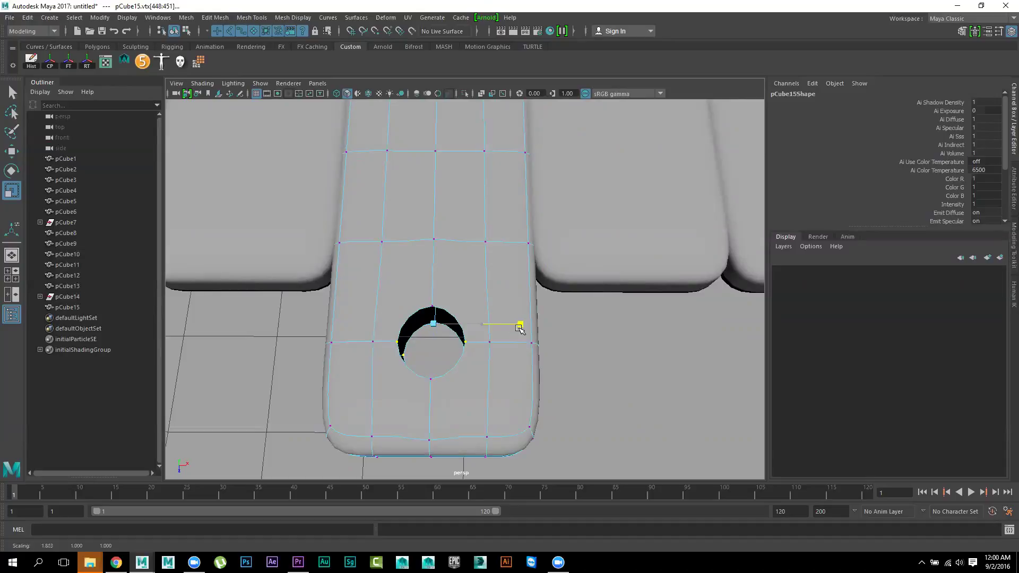
Select the hole's outer rim edge together with the matching inner arc edges
{"action": "scroll", "coordinate": [599, 341], "scroll_direction": "up", "scroll_amount": 3}
{"action": "scroll", "coordinate": [610, 346], "scroll_direction": "up", "scroll_amount": 1}
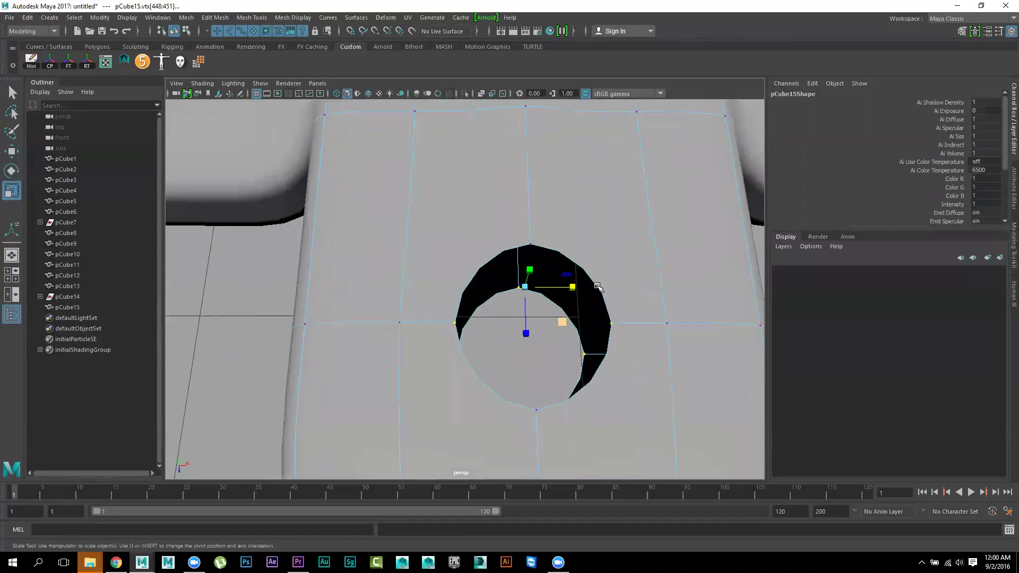
{"action": "right_click_drag", "start_coordinate": [598, 286], "coordinate": [596, 231]}
{"action": "left_click", "coordinate": [573, 264]}
{"action": "left_click", "coordinate": [567, 299]}
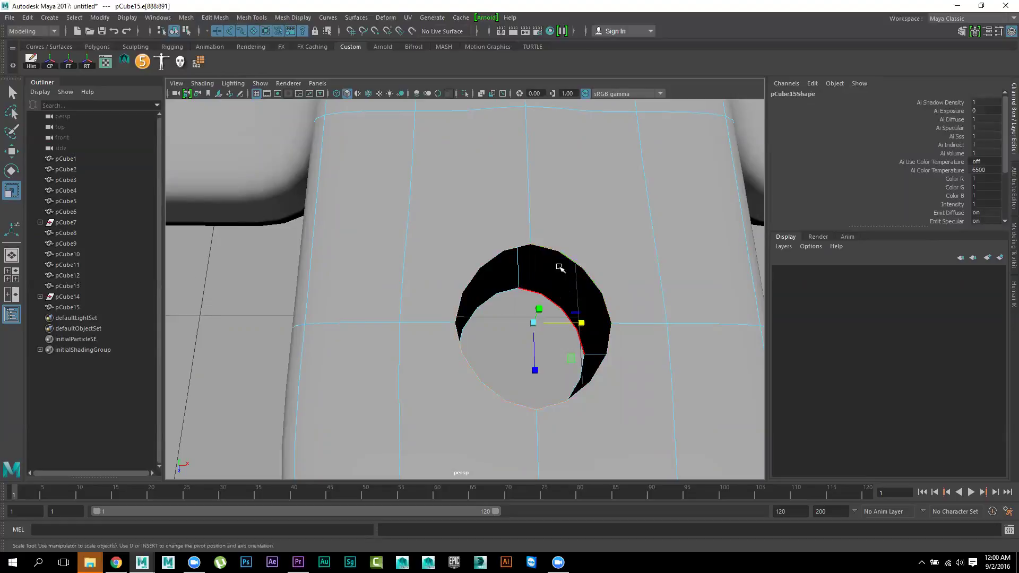
{"action": "left_click", "coordinate": [569, 259]}
{"action": "left_click", "coordinate": [543, 294], "text": "shift"}
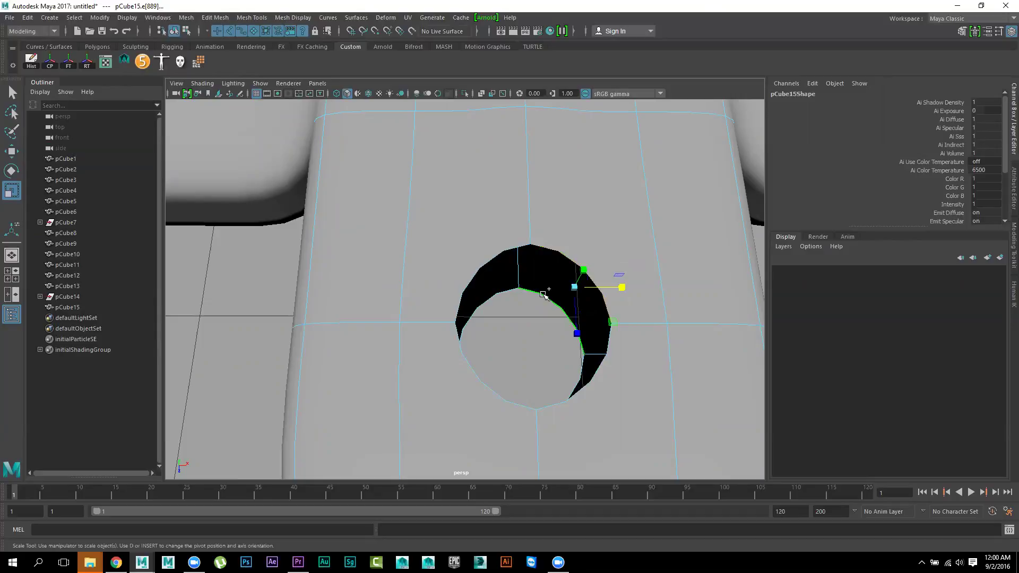
Bridge the selected hole rim edges with Edit Mesh > Bridge
{"action": "key", "text": "space"}
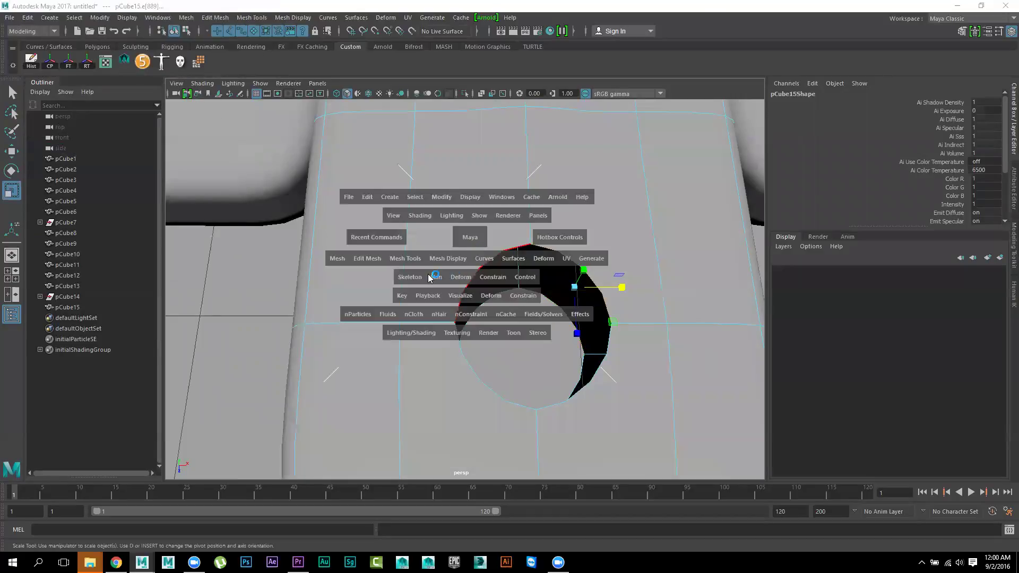
{"action": "left_click", "coordinate": [407, 260]}
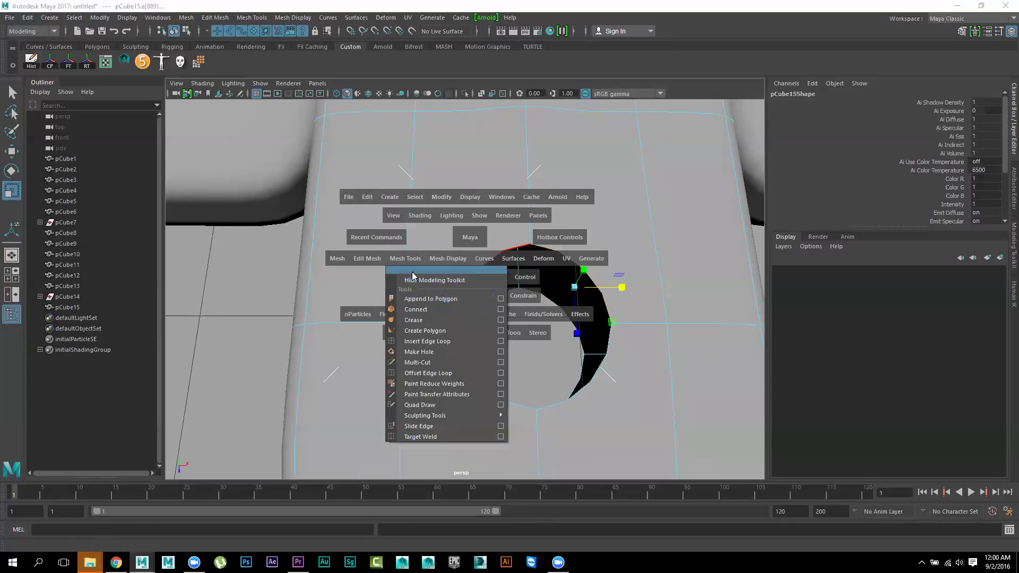
{"action": "left_click", "coordinate": [369, 259]}
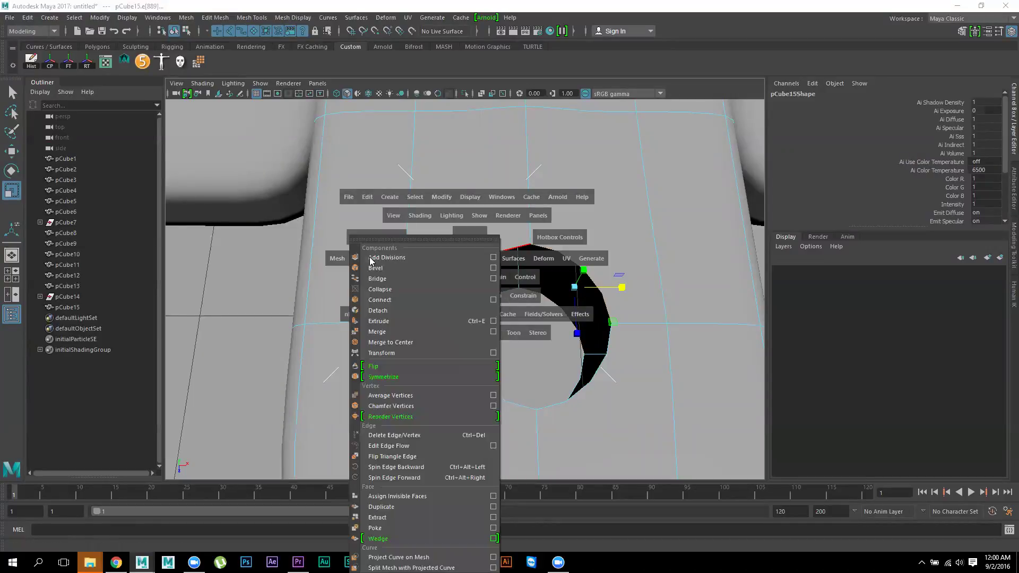
{"action": "left_click", "coordinate": [404, 277]}
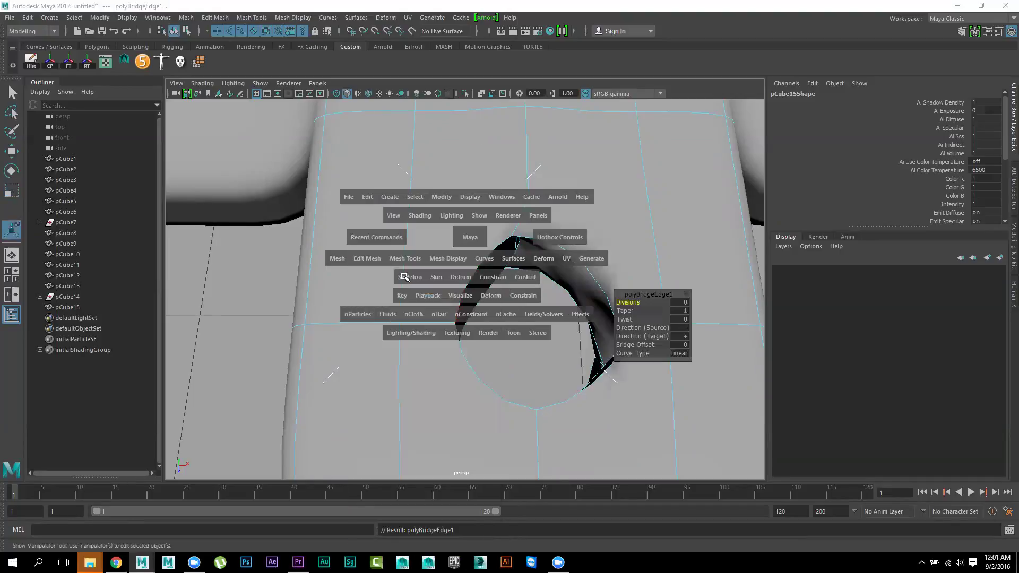
{"action": "mouse_move", "coordinate": [456, 286]}
{"action": "left_mouse_down", "text": "alt"}
{"action": "mouse_move", "coordinate": [511, 290]}
{"action": "mouse_move", "coordinate": [387, 227]}
{"action": "left_mouse_up", "text": "alt"}
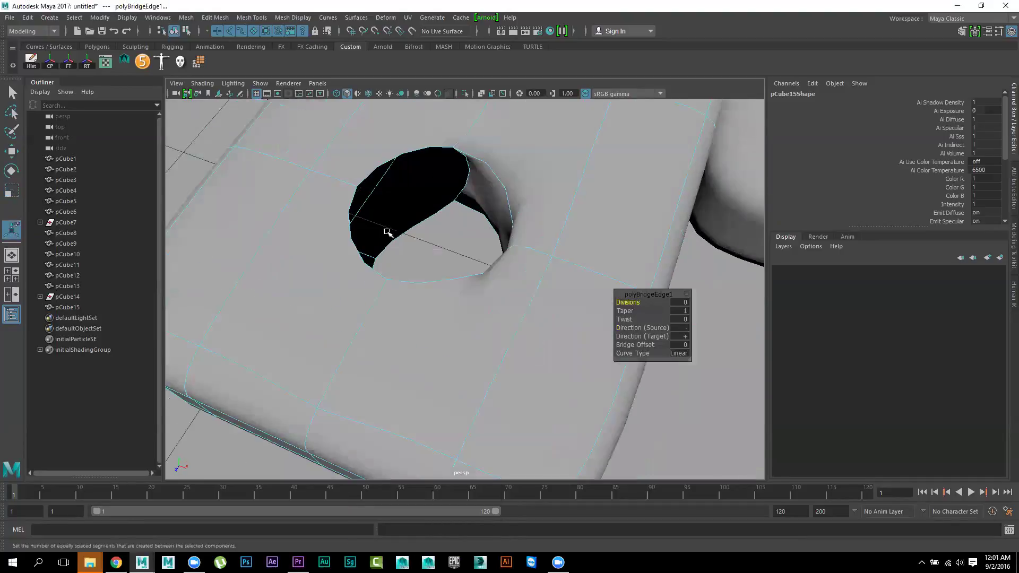
Bridge the remaining rim edge pairs around the hole, repeating with G
{"action": "left_click", "coordinate": [401, 160]}
{"action": "left_click", "coordinate": [402, 160], "text": "shift"}
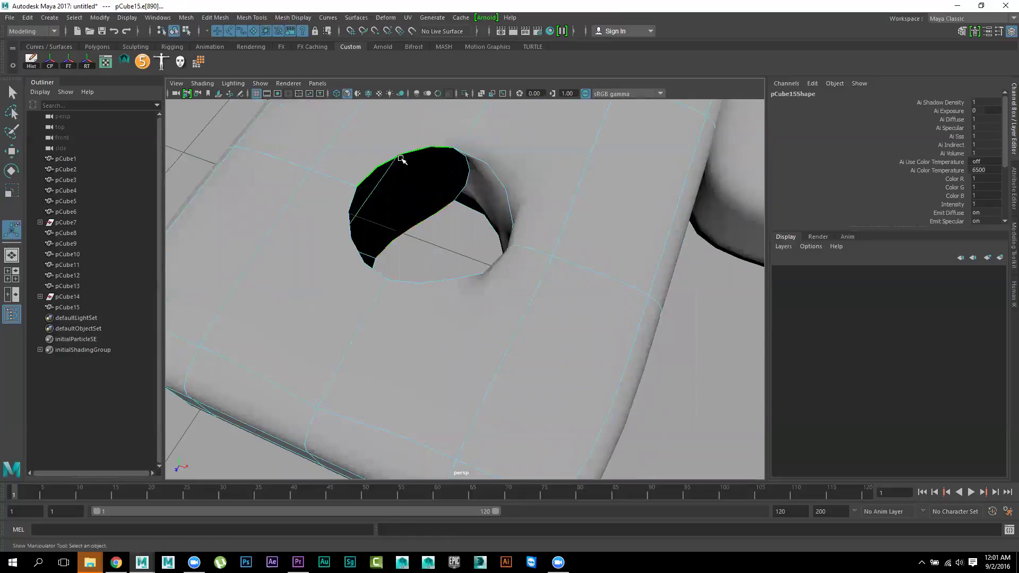
{"action": "key", "text": "g"}
{"action": "mouse_move", "coordinate": [402, 160]}
{"action": "left_mouse_down", "text": "alt"}
{"action": "mouse_move", "coordinate": [553, 293]}
{"action": "mouse_move", "coordinate": [416, 285]}
{"action": "mouse_move", "coordinate": [422, 214]}
{"action": "left_mouse_up", "text": "alt"}
{"action": "left_click", "coordinate": [422, 214]}
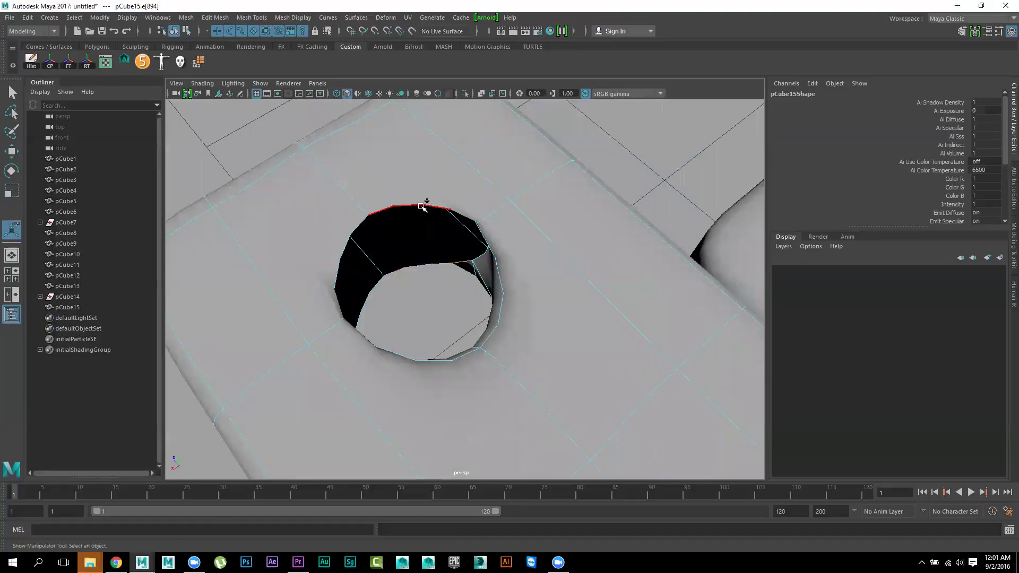
{"action": "key", "text": "g"}
{"action": "mouse_move", "coordinate": [424, 295]}
{"action": "left_mouse_down", "text": "alt"}
{"action": "mouse_move", "coordinate": [341, 285]}
{"action": "mouse_move", "coordinate": [505, 405]}
{"action": "mouse_move", "coordinate": [511, 348]}
{"action": "left_mouse_up", "text": "alt"}
{"action": "left_click", "coordinate": [503, 323]}
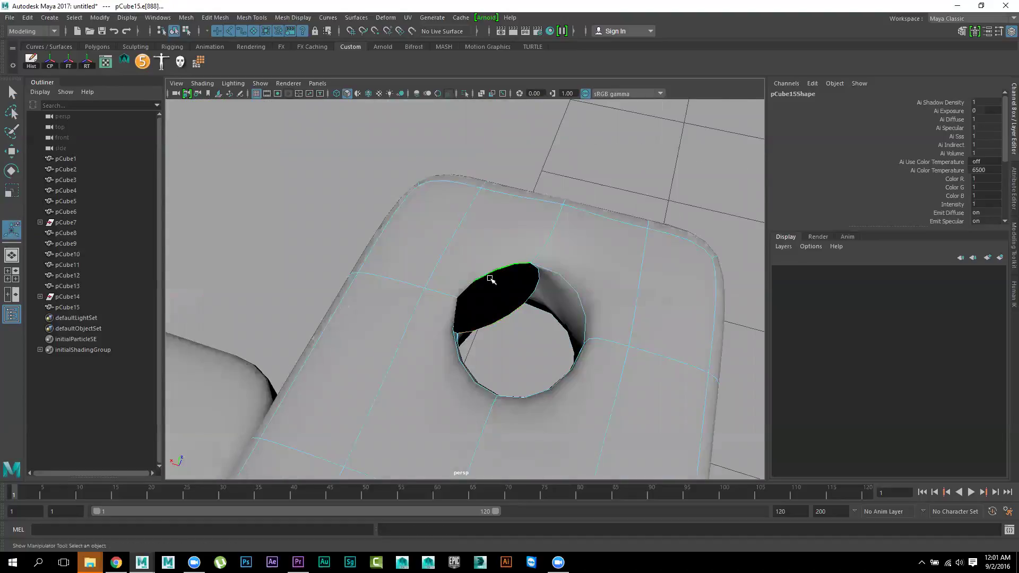
{"action": "key", "text": "g"}
Orbit and zoom in to inspect the finished walled hole
{"action": "left_click_drag", "start_coordinate": [484, 377], "coordinate": [579, 372], "text": "alt"}
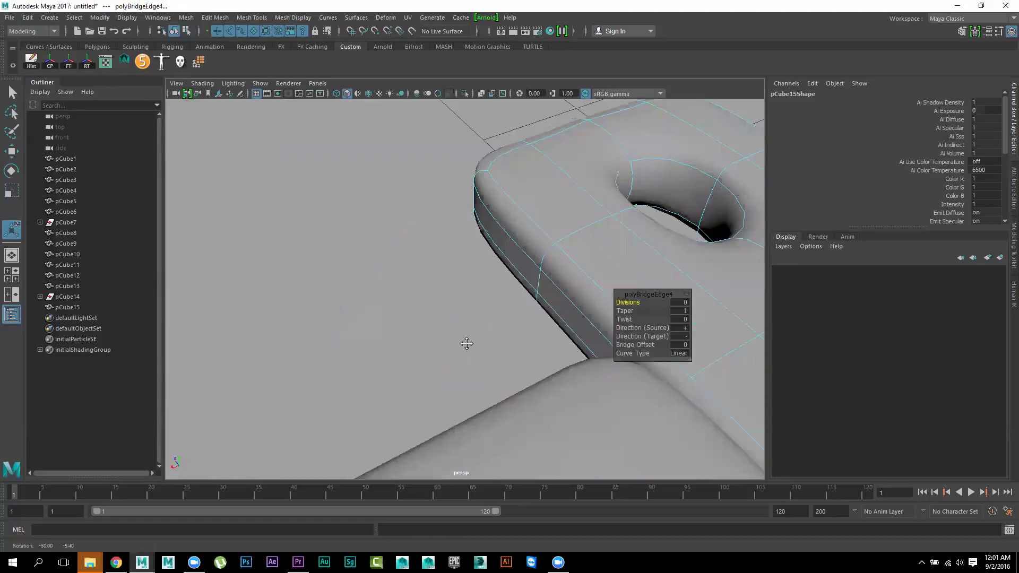
{"action": "left_click_drag", "start_coordinate": [466, 343], "coordinate": [300, 379], "text": "alt"}
{"action": "left_click_drag", "start_coordinate": [377, 375], "coordinate": [404, 382], "text": "alt"}
{"action": "right_click_drag", "start_coordinate": [311, 368], "coordinate": [341, 375], "text": "alt"}
{"action": "mouse_move", "coordinate": [443, 307]}
{"action": "right_mouse_down", "text": "alt"}
{"action": "mouse_move", "coordinate": [473, 307]}
{"action": "mouse_move", "coordinate": [518, 231]}
{"action": "right_mouse_up", "text": "alt"}
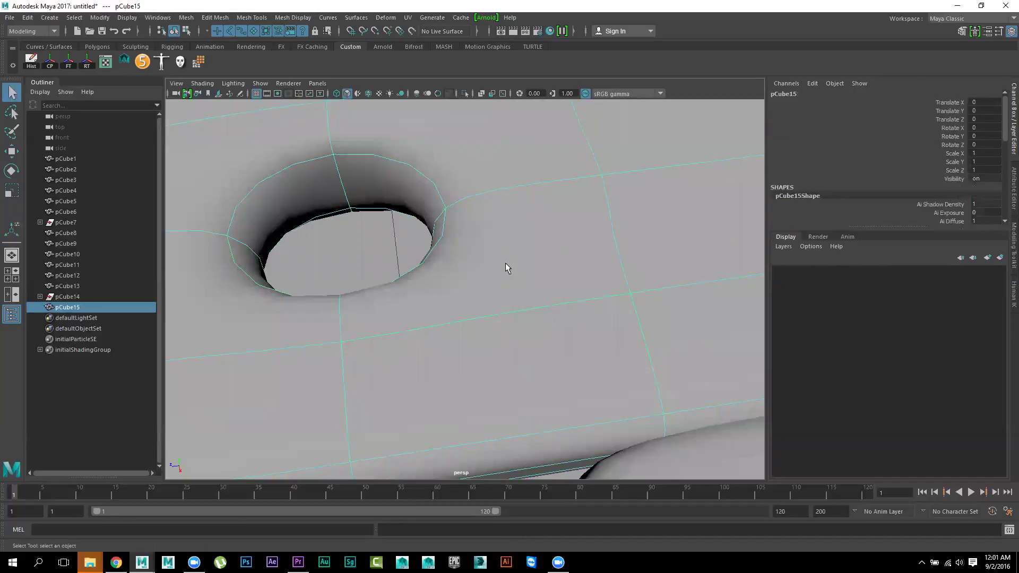
Insert an edge loop around the hole in plank pCube15 and preview it smoothed
{"action": "right_click_drag", "start_coordinate": [505, 263], "coordinate": [451, 277], "text": "shift"}
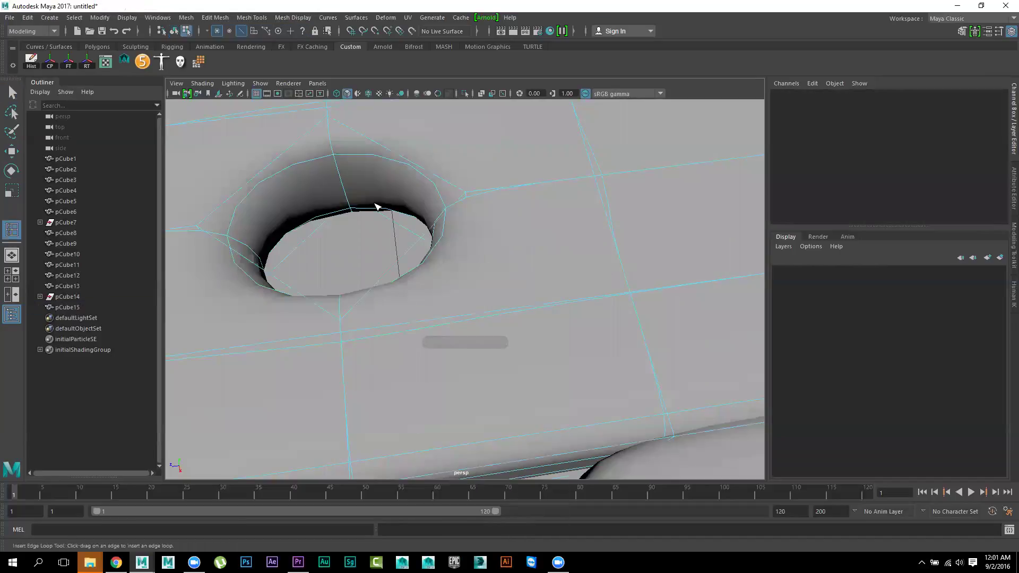
{"action": "left_click", "coordinate": [330, 147]}
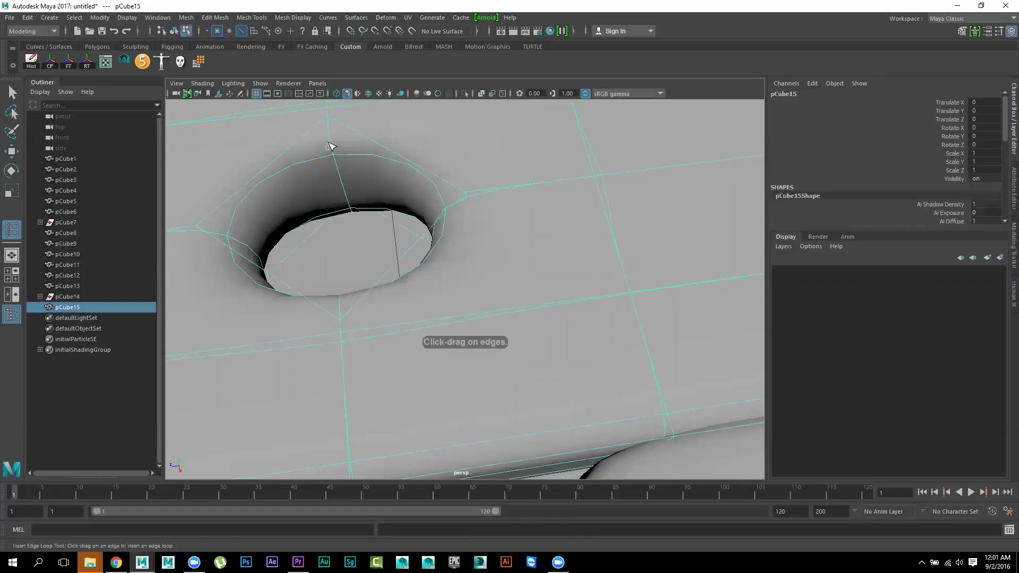
{"action": "left_click_drag", "start_coordinate": [333, 146], "coordinate": [353, 187]}
{"action": "key", "text": "3"}
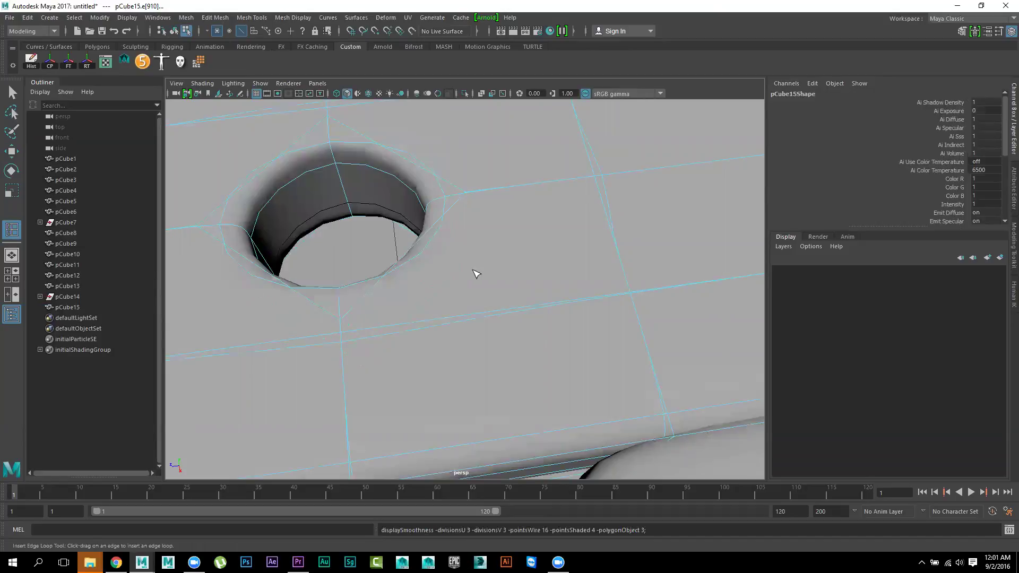
Return to Object Mode and reselect pCube15, orbiting to check the smoothed hole
{"action": "left_click_drag", "start_coordinate": [477, 276], "coordinate": [446, 227], "text": "alt"}
{"action": "scroll", "coordinate": [434, 235], "scroll_direction": "down", "scroll_amount": 2}
{"action": "key", "text": "w"}
{"action": "right_click_drag", "start_coordinate": [477, 216], "coordinate": [506, 202]}
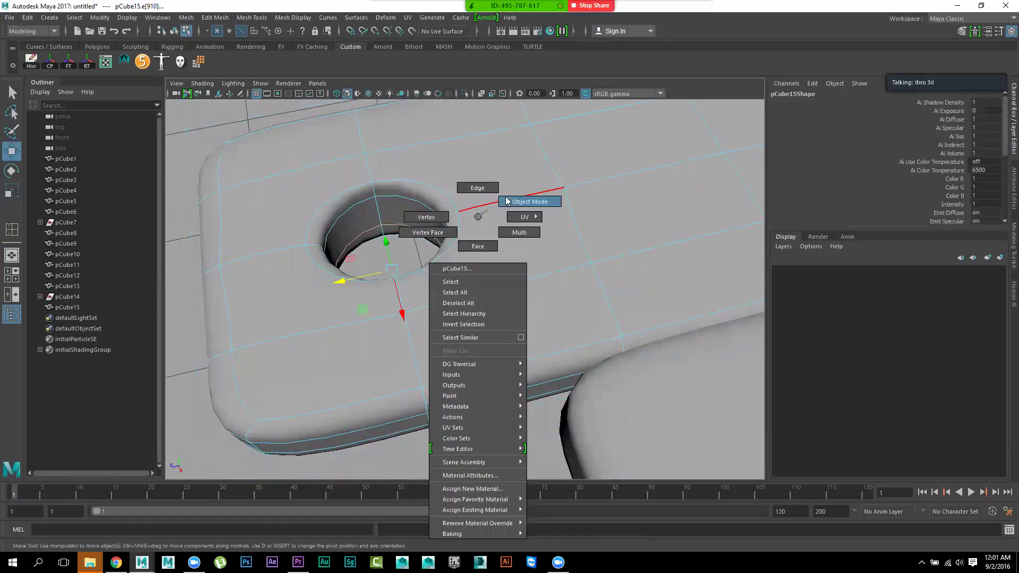
{"action": "left_click", "coordinate": [510, 417]}
{"action": "mouse_move", "coordinate": [495, 390]}
{"action": "left_mouse_down", "text": "alt"}
{"action": "mouse_move", "coordinate": [481, 295]}
{"action": "mouse_move", "coordinate": [355, 325]}
{"action": "mouse_move", "coordinate": [407, 268]}
{"action": "mouse_move", "coordinate": [500, 320]}
{"action": "left_mouse_up", "text": "alt"}
{"action": "mouse_move", "coordinate": [501, 320]}
{"action": "right_mouse_down", "text": "alt"}
{"action": "mouse_move", "coordinate": [444, 334]}
{"action": "mouse_move", "coordinate": [605, 399]}
{"action": "right_mouse_up", "text": "alt"}
{"action": "left_click", "coordinate": [549, 299]}
{"action": "mouse_move", "coordinate": [518, 329]}
{"action": "left_mouse_down", "text": "alt"}
{"action": "mouse_move", "coordinate": [507, 323]}
{"action": "mouse_move", "coordinate": [529, 318]}
{"action": "left_mouse_up", "text": "alt"}
Separate pCube15 into pieces and delete the right-hand board
{"action": "key", "text": "space"}
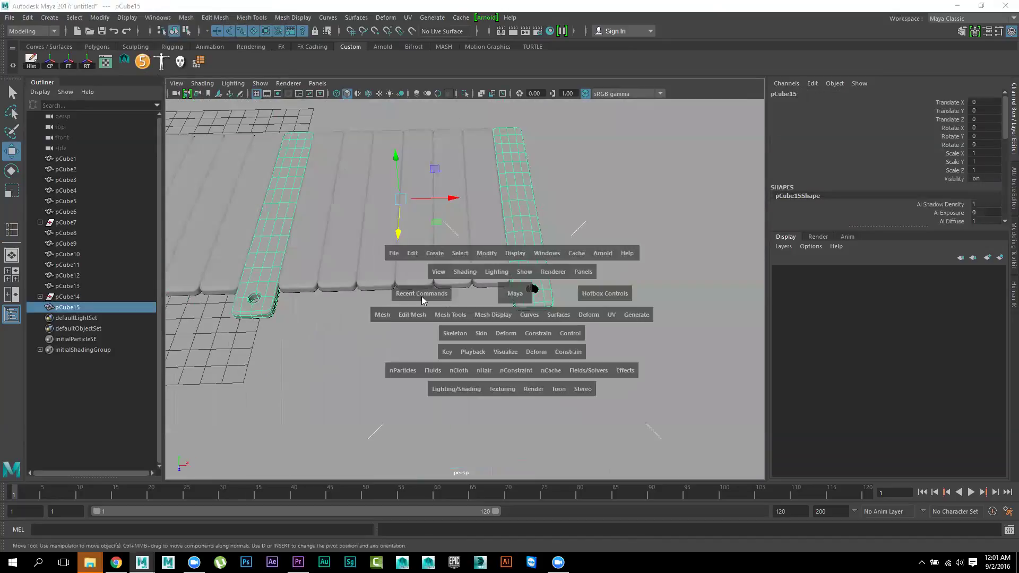
{"action": "left_click_drag", "start_coordinate": [382, 317], "coordinate": [411, 364]}
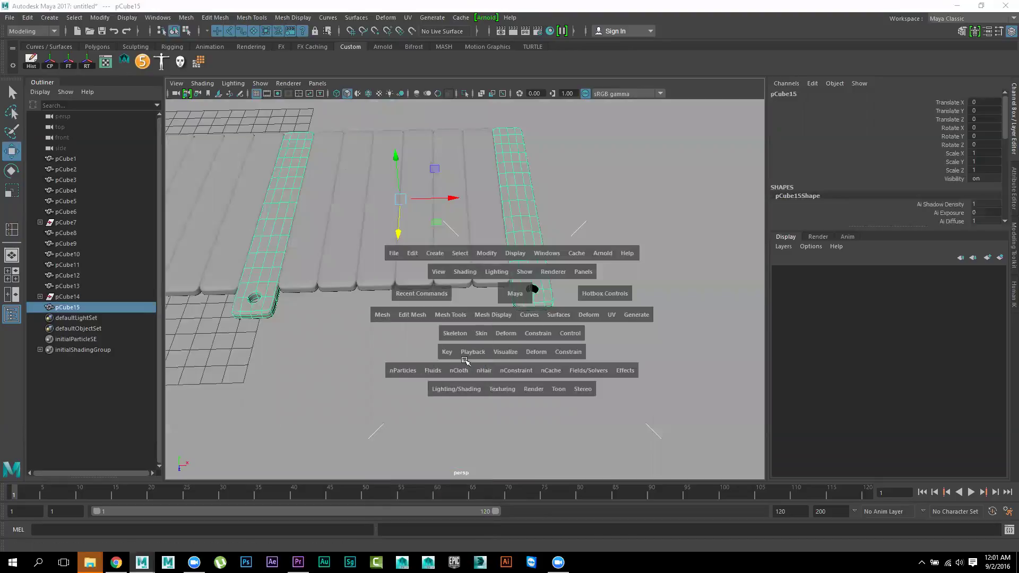
{"action": "left_click", "coordinate": [540, 307]}
{"action": "key", "text": "Delete"}
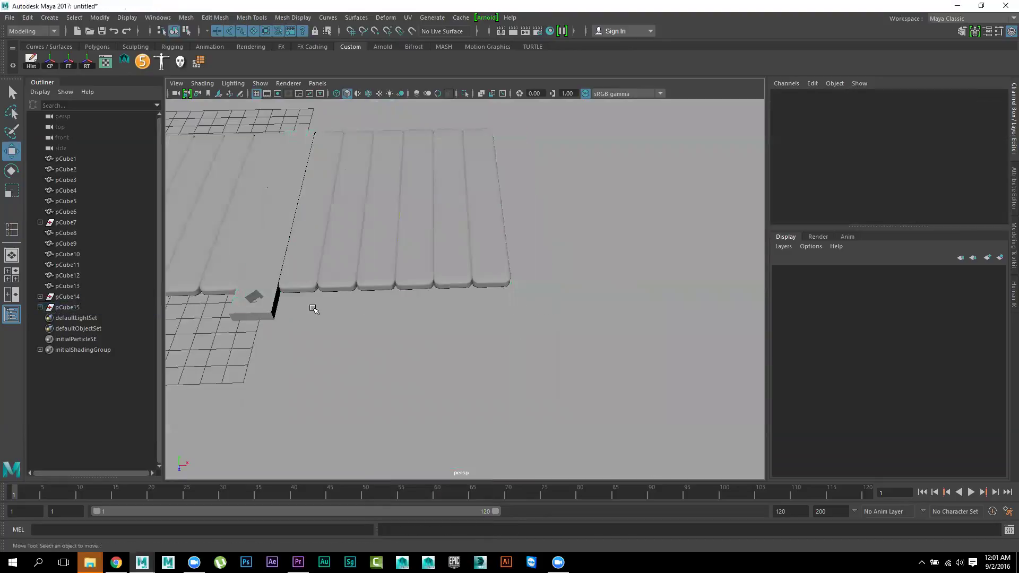
Duplicate the remaining board, freeze it, move it to Translate X 14.363, and select all planks
{"action": "left_click", "coordinate": [274, 301]}
{"action": "key", "text": "g"}
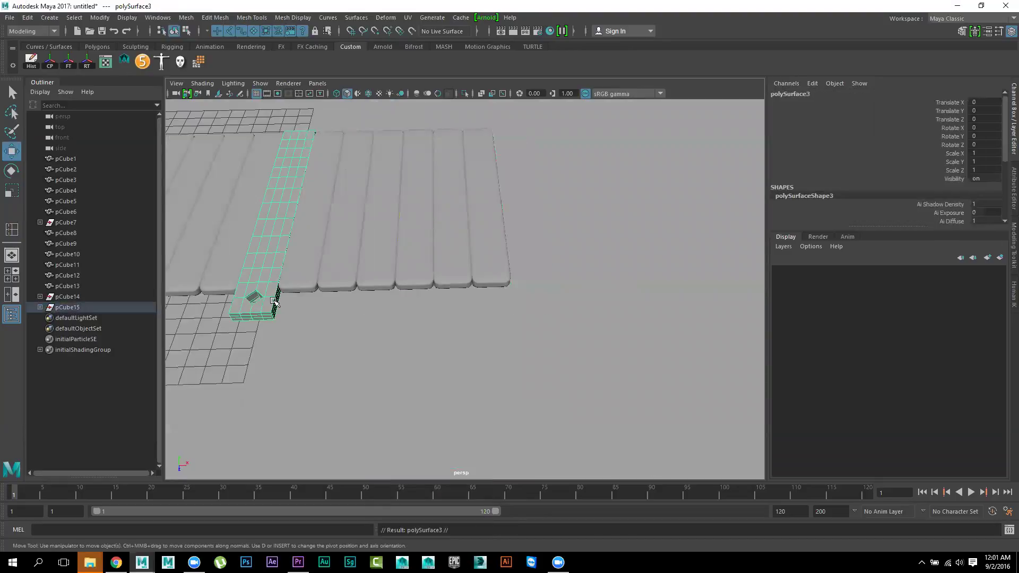
{"action": "left_click", "coordinate": [53, 63]}
{"action": "left_click_drag", "start_coordinate": [333, 212], "coordinate": [568, 224]}
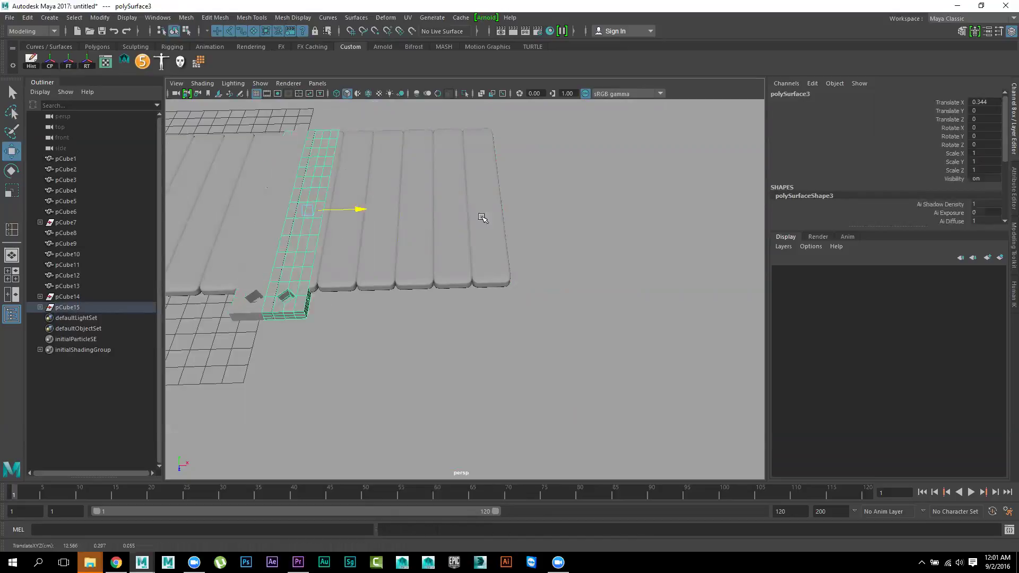
{"action": "mouse_move", "coordinate": [606, 307]}
{"action": "left_mouse_down", "text": "alt"}
{"action": "mouse_move", "coordinate": [596, 330]}
{"action": "mouse_move", "coordinate": [154, 167]}
{"action": "left_mouse_up", "text": "alt"}
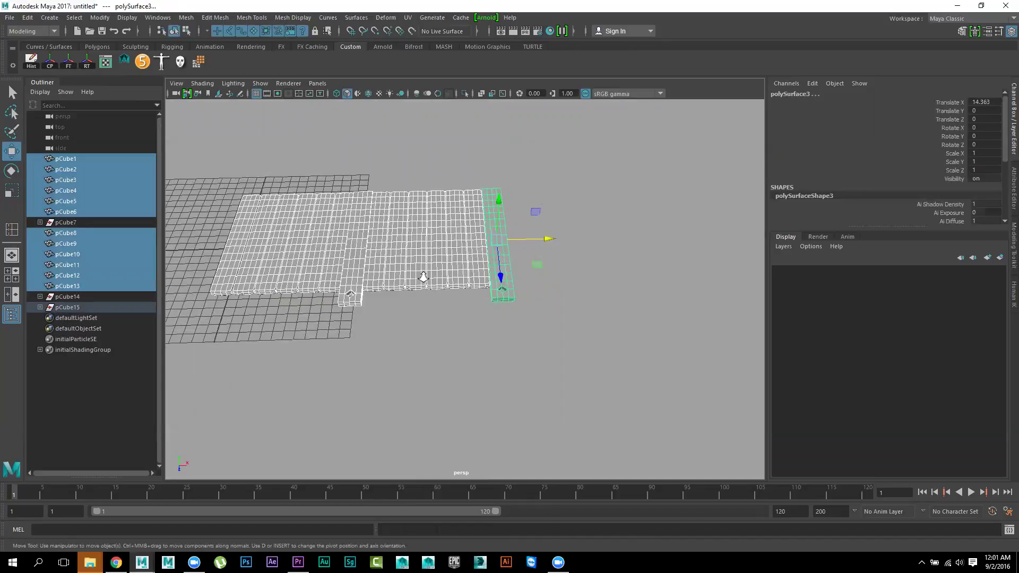
{"action": "middle_click_drag", "start_coordinate": [423, 276], "coordinate": [471, 277], "text": "alt"}
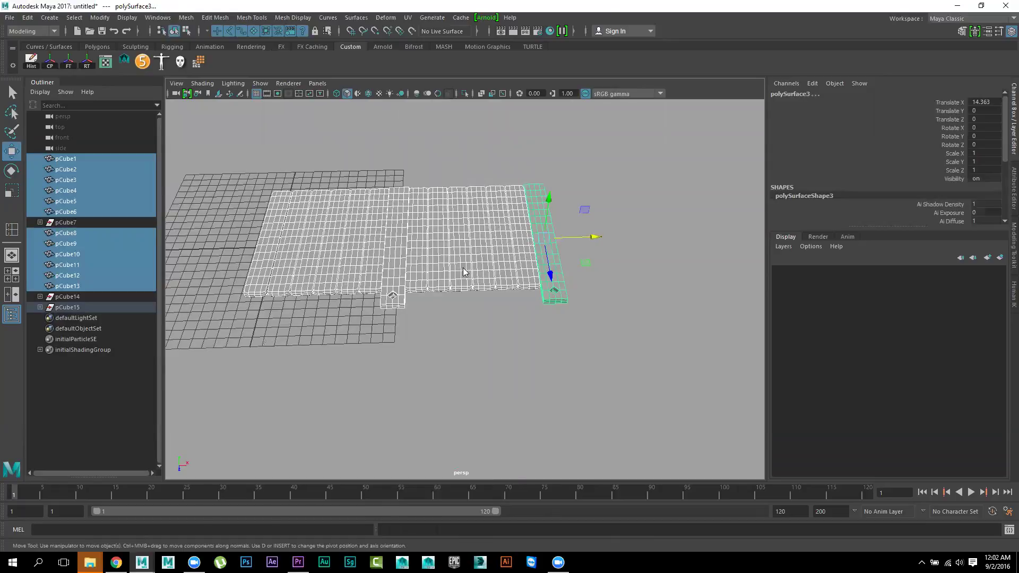
Combine all selected planks into one mesh, pCube16
{"action": "right_click", "coordinate": [463, 272], "text": "shift"}
{"action": "key", "text": "space"}
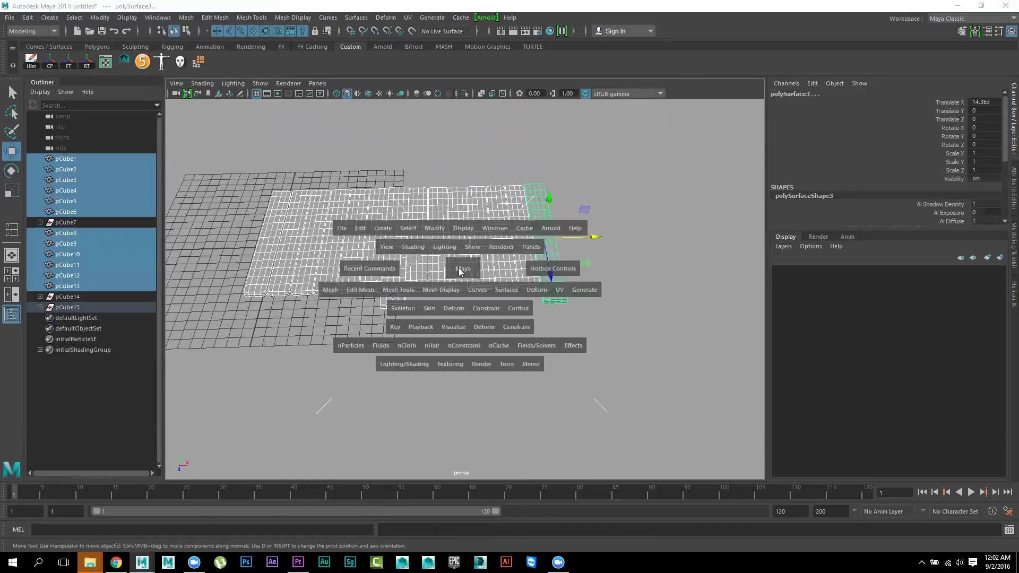
{"action": "left_click", "coordinate": [335, 291]}
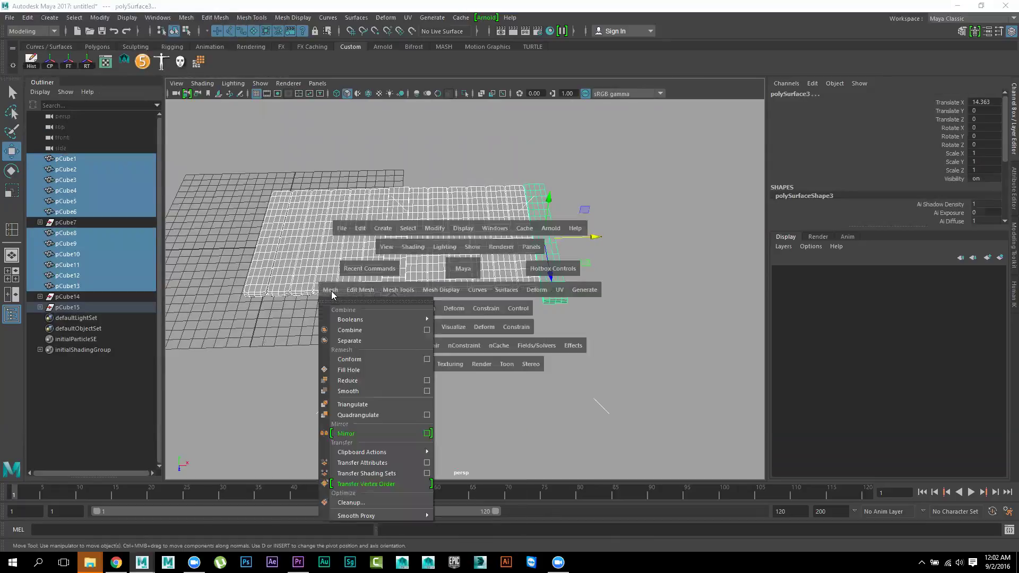
{"action": "left_click", "coordinate": [371, 332]}
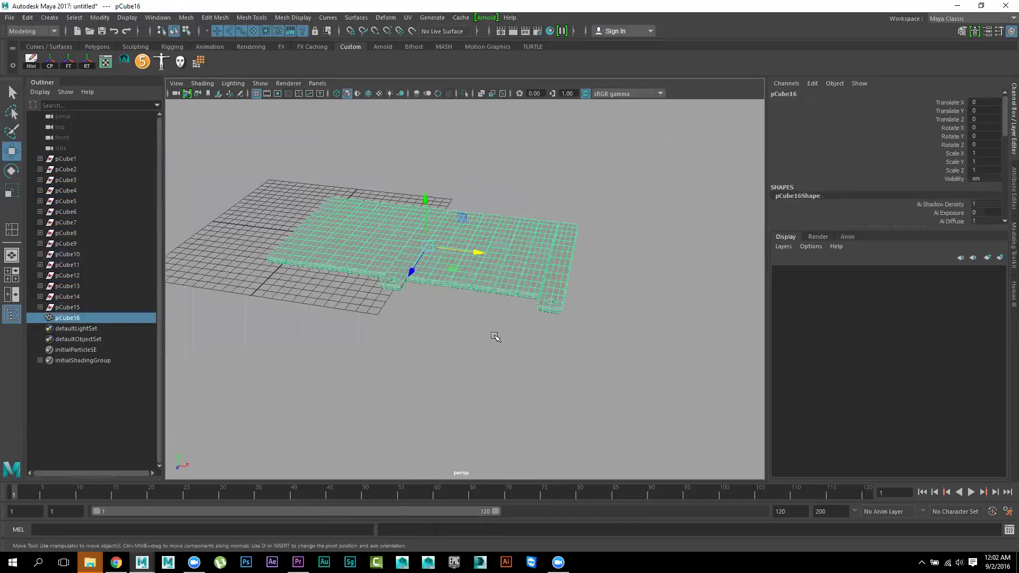
Rotate pCube16 to -90 on X so it stands upright
{"action": "key", "text": "ctrl+z"}
{"action": "left_click", "coordinate": [498, 293]}
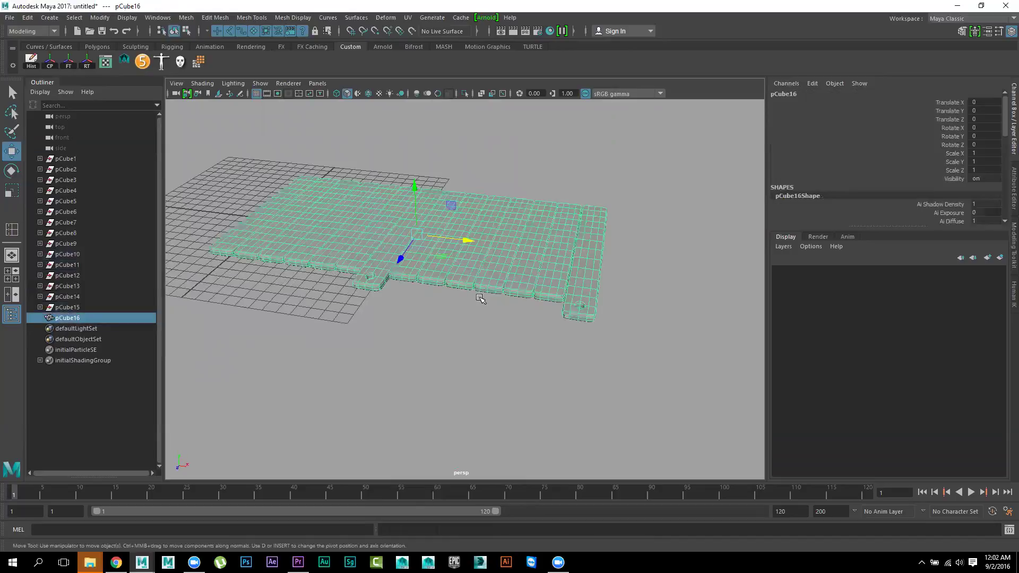
{"action": "key", "text": "e"}
{"action": "left_click_drag", "start_coordinate": [406, 230], "coordinate": [989, 129]}
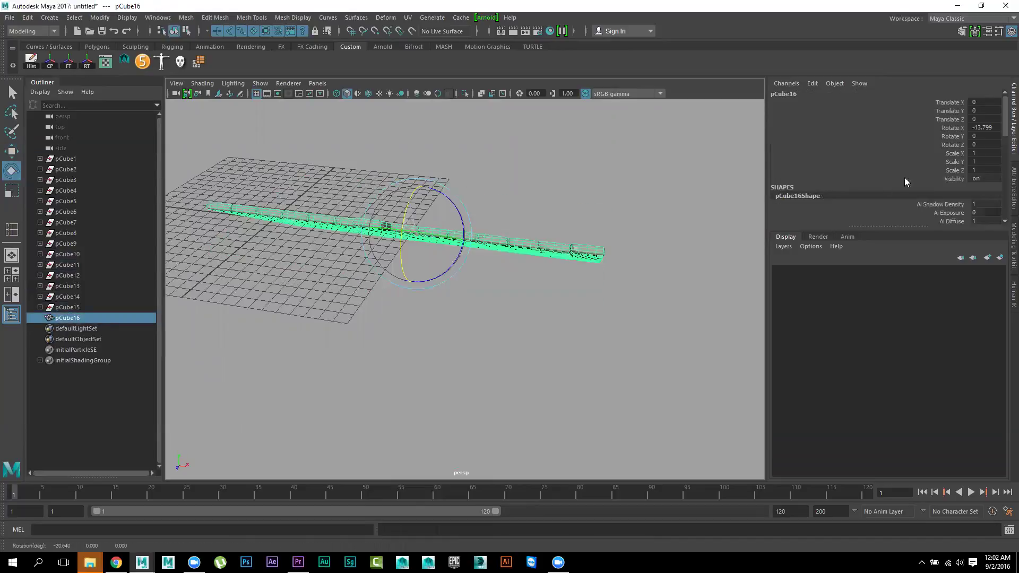
{"action": "double_click", "coordinate": [984, 127]}
{"action": "type", "text": "-90"}
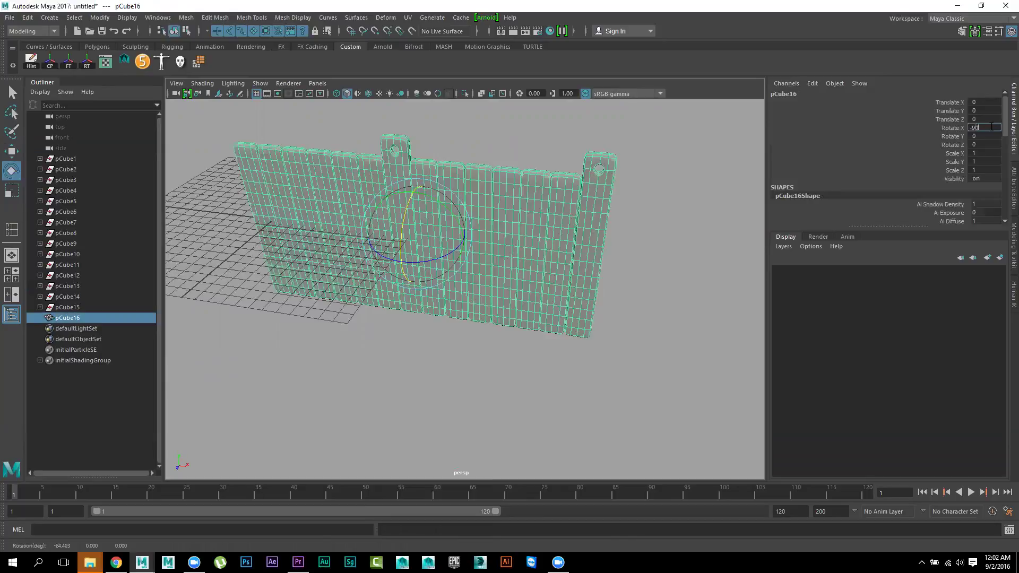
{"action": "key", "text": "Return"}
Enter vertex mode and marquee-select the fence's lower vertex rows
{"action": "mouse_move", "coordinate": [605, 295]}
{"action": "left_mouse_down", "text": "alt"}
{"action": "mouse_move", "coordinate": [573, 229]}
{"action": "mouse_move", "coordinate": [548, 278]}
{"action": "left_mouse_up", "text": "alt"}
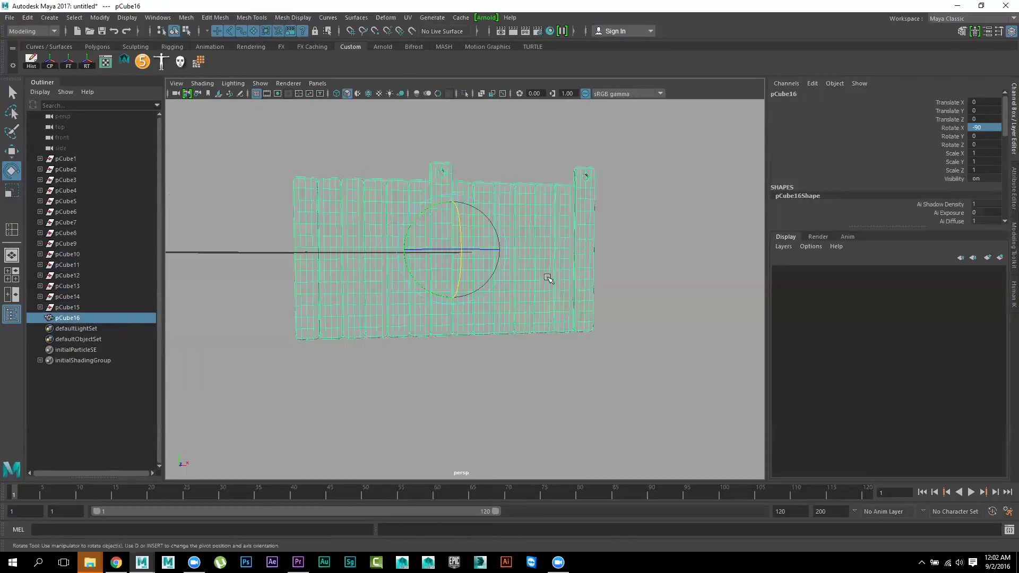
{"action": "right_click_drag", "start_coordinate": [501, 253], "coordinate": [614, 359]}
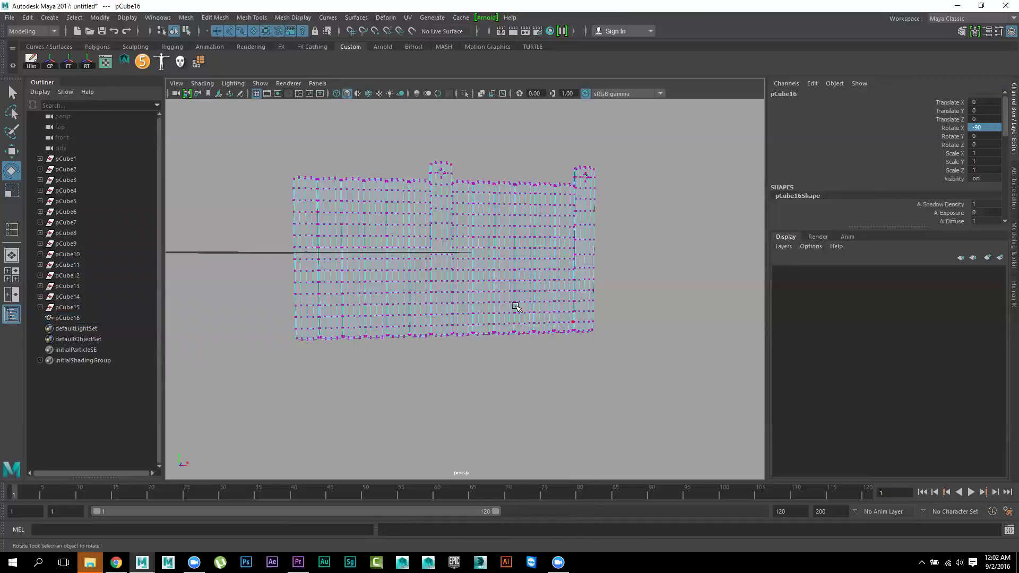
{"action": "left_click", "coordinate": [653, 374]}
{"action": "left_click_drag", "start_coordinate": [653, 374], "coordinate": [265, 269]}
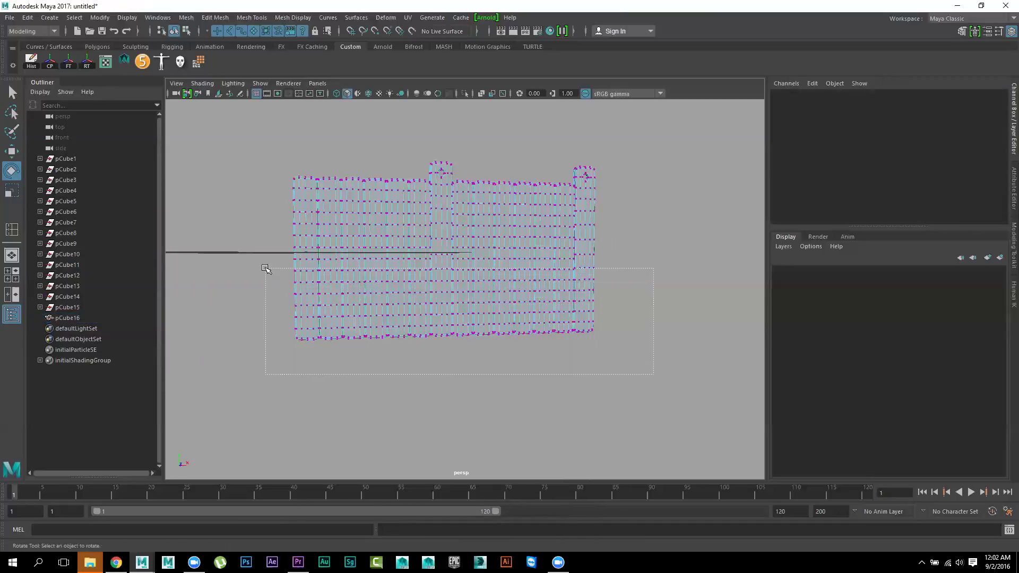
With Soft Select on, raise several bands of lower fence vertices, then return to object mode
{"action": "key", "text": "b"}
{"action": "key", "text": "w"}
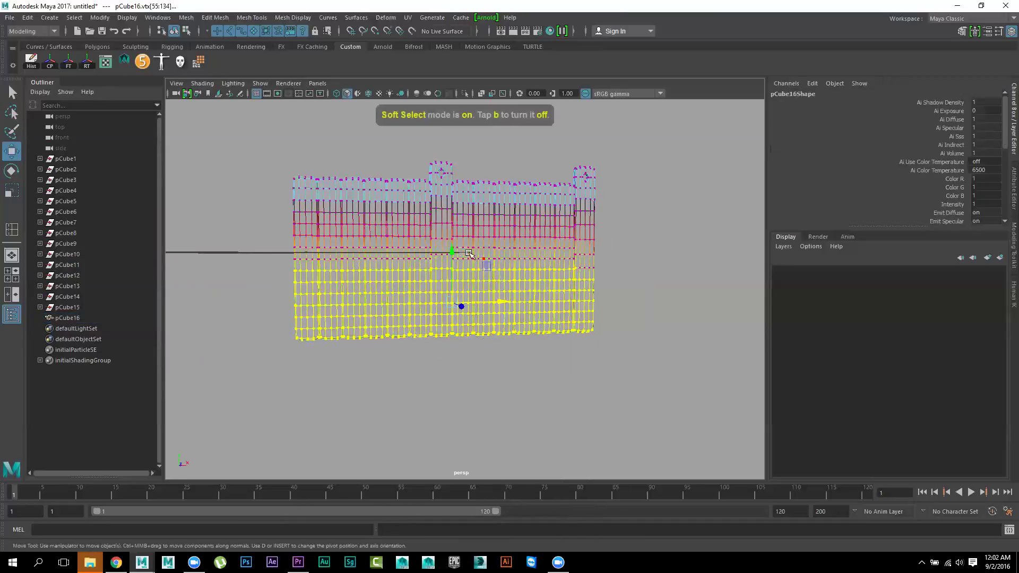
{"action": "left_click_drag", "start_coordinate": [461, 304], "coordinate": [450, 228]}
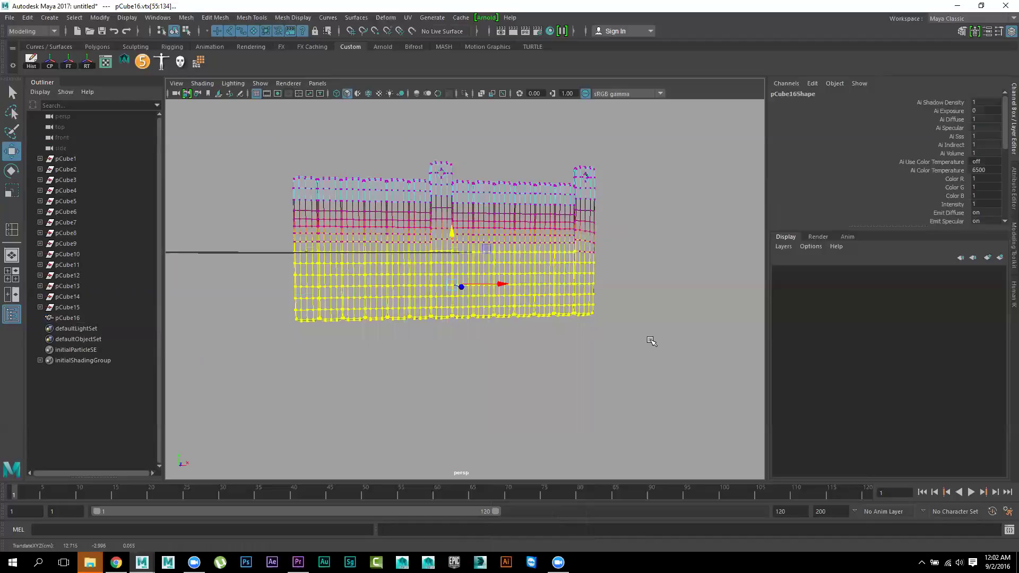
{"action": "key", "text": "ctrl+z"}
{"action": "left_click_drag", "start_coordinate": [684, 392], "coordinate": [224, 227]}
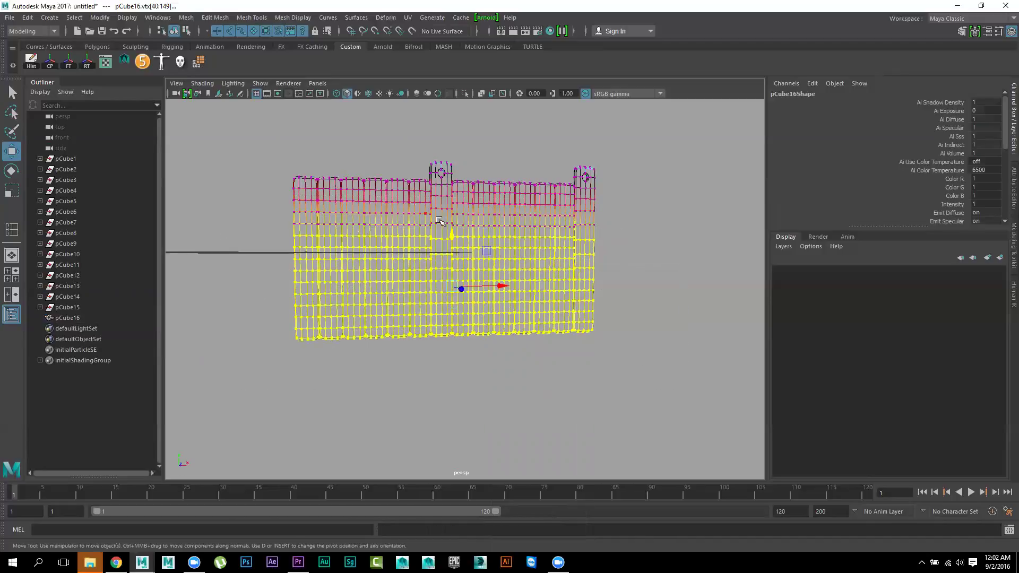
{"action": "middle_click_drag", "start_coordinate": [451, 236], "coordinate": [455, 220]}
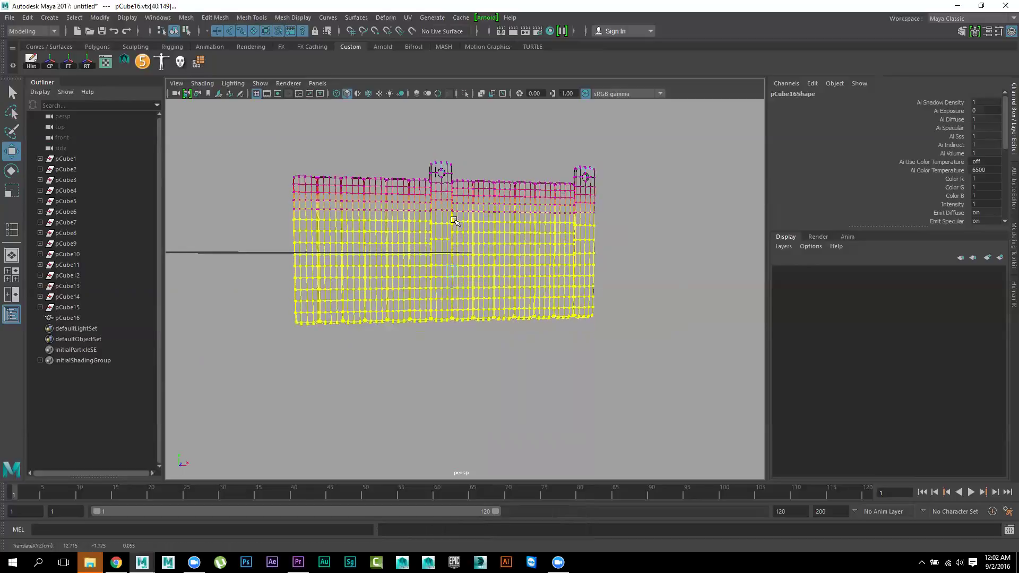
{"action": "mouse_move", "coordinate": [683, 376]}
{"action": "left_mouse_down"}
{"action": "mouse_move", "coordinate": [260, 250]}
{"action": "mouse_move", "coordinate": [443, 239]}
{"action": "mouse_move", "coordinate": [205, 246]}
{"action": "left_mouse_up"}
{"action": "left_click_drag", "start_coordinate": [451, 235], "coordinate": [451, 216]}
{"action": "left_click_drag", "start_coordinate": [664, 338], "coordinate": [223, 264]}
{"action": "left_click_drag", "start_coordinate": [448, 230], "coordinate": [449, 222]}
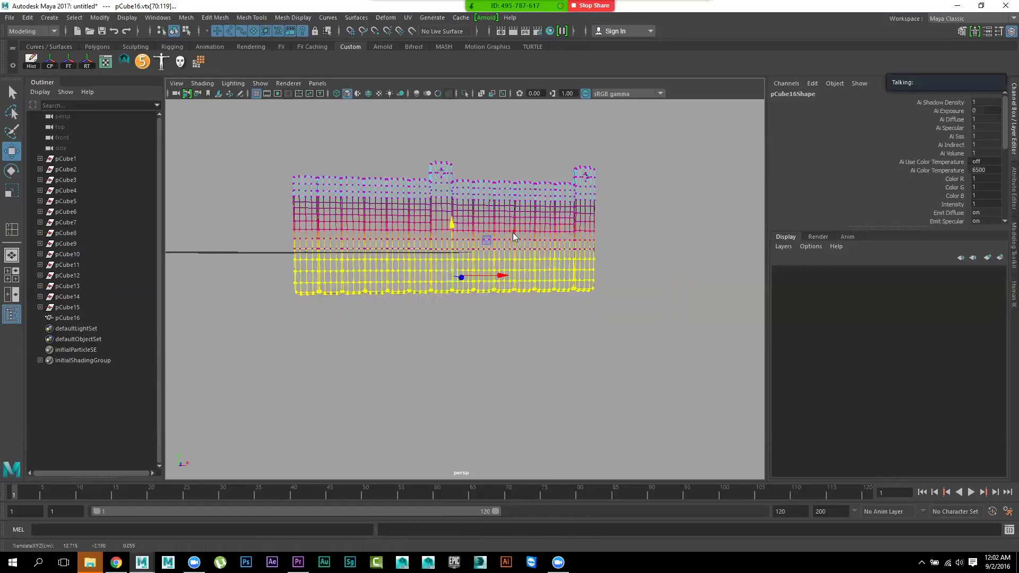
{"action": "key", "text": "F8"}
Add a Nonlinear Bend deformer to the fence panel pCube16
{"action": "left_click_drag", "start_coordinate": [448, 330], "coordinate": [337, 346], "text": "alt"}
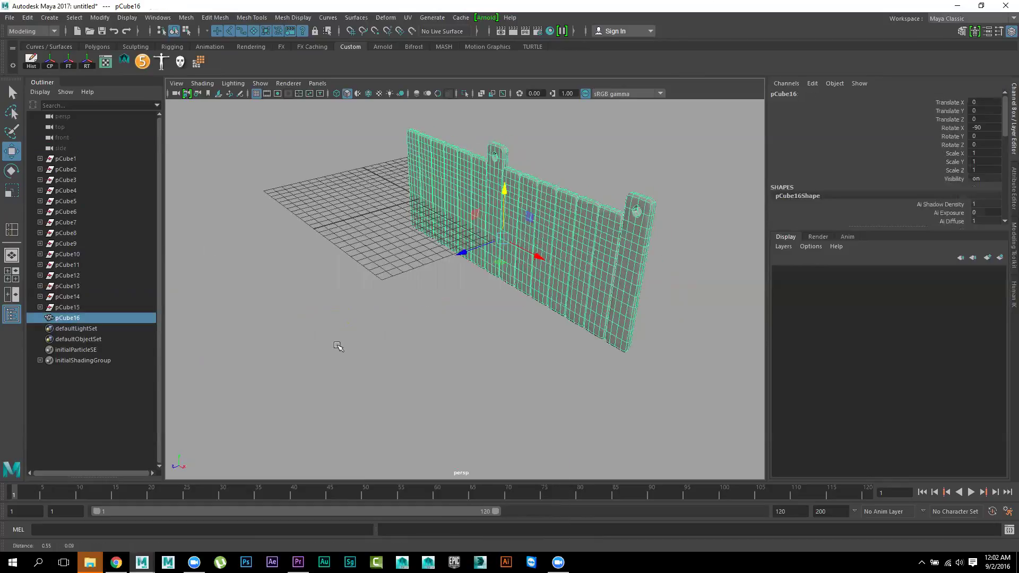
{"action": "left_click_drag", "start_coordinate": [586, 301], "coordinate": [518, 308], "text": "alt"}
{"action": "key", "text": "space"}
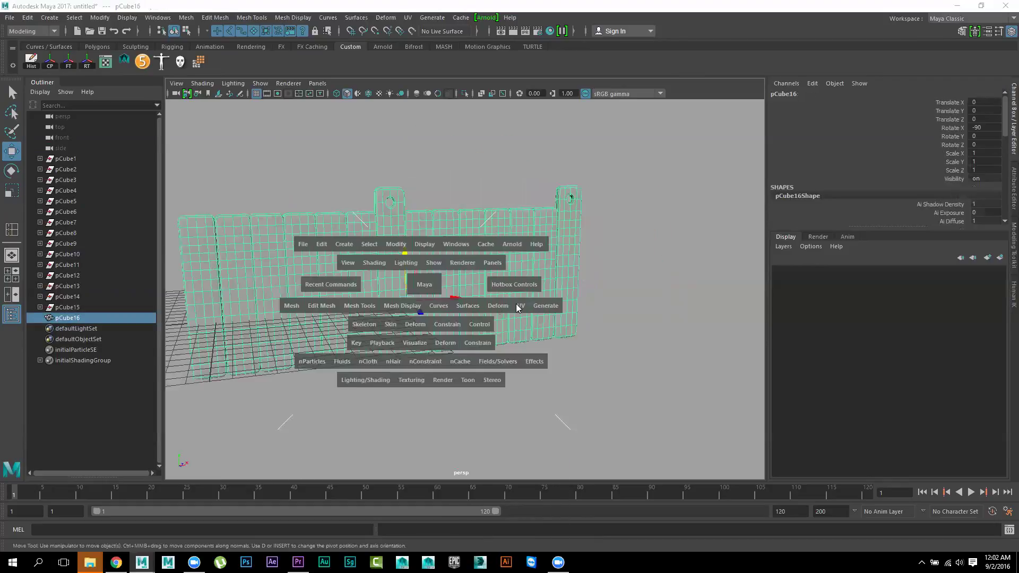
{"action": "left_click", "coordinate": [495, 305]}
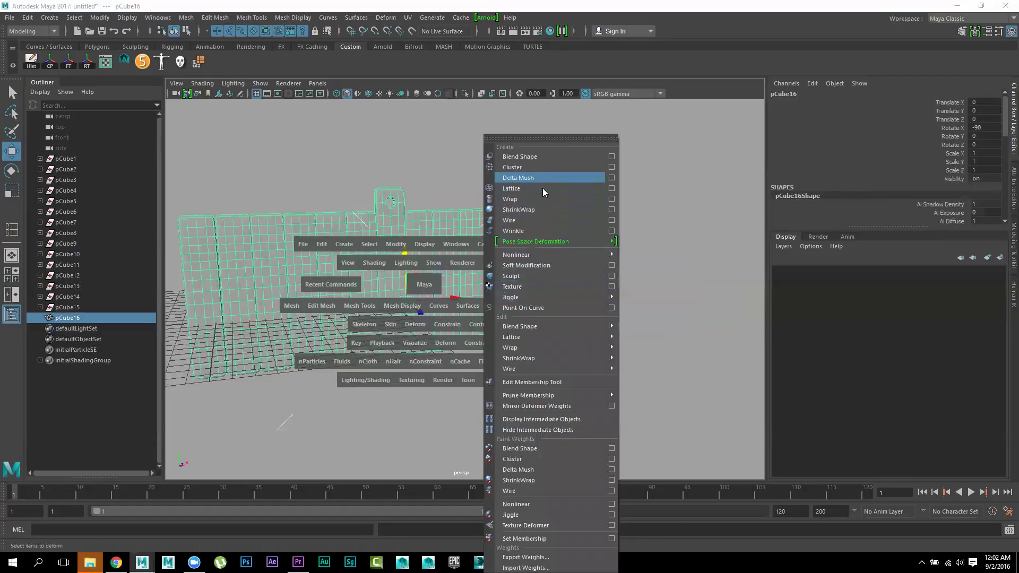
{"action": "mouse_move", "coordinate": [525, 253]}
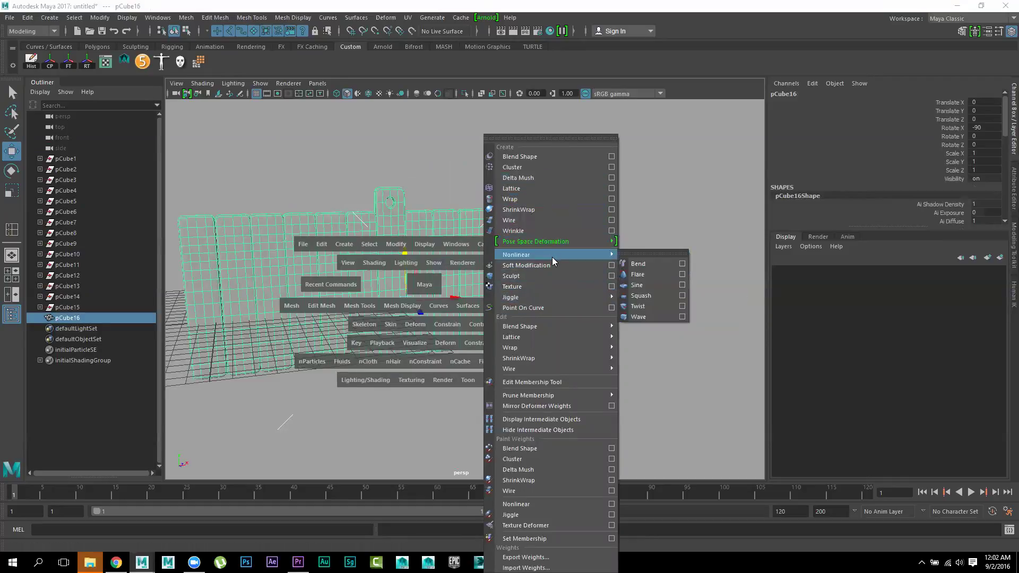
{"action": "left_click", "coordinate": [638, 264]}
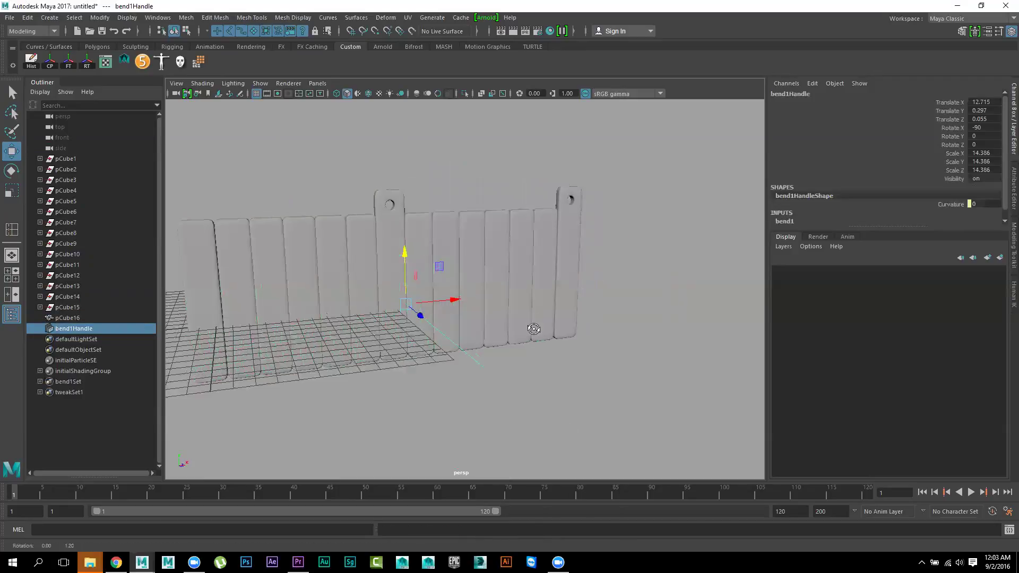
Rotate bend1Handle to 90 on Y
{"action": "left_click_drag", "start_coordinate": [469, 288], "coordinate": [610, 321], "text": "alt"}
{"action": "key", "text": "e"}
{"action": "left_click_drag", "start_coordinate": [485, 336], "coordinate": [457, 329]}
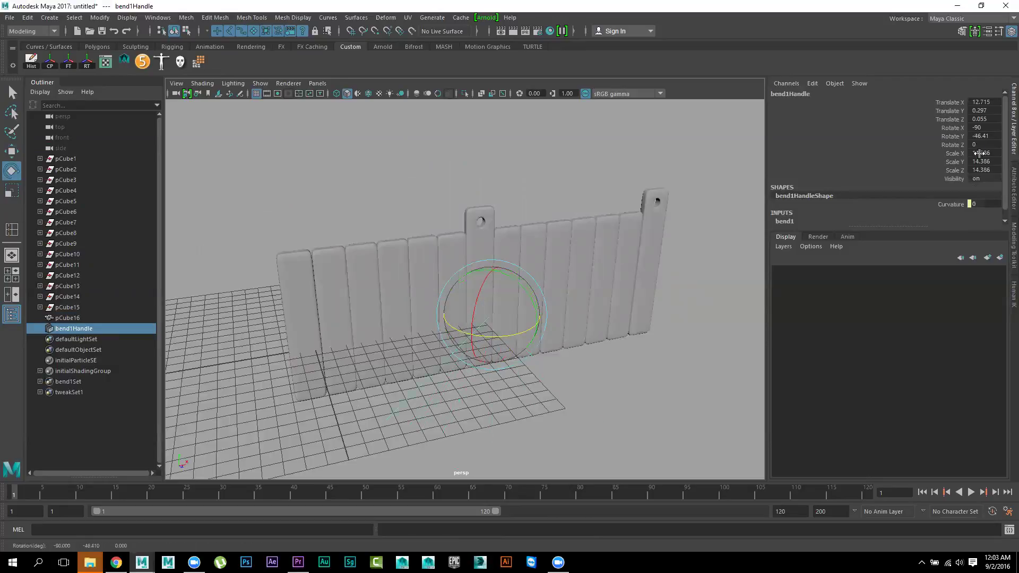
{"action": "double_click", "coordinate": [981, 137]}
{"action": "type", "text": "90"}
{"action": "key", "text": "Return"}
Create a new camera view and set the bend1 Curvature to -59.588
{"action": "key", "text": "space"}
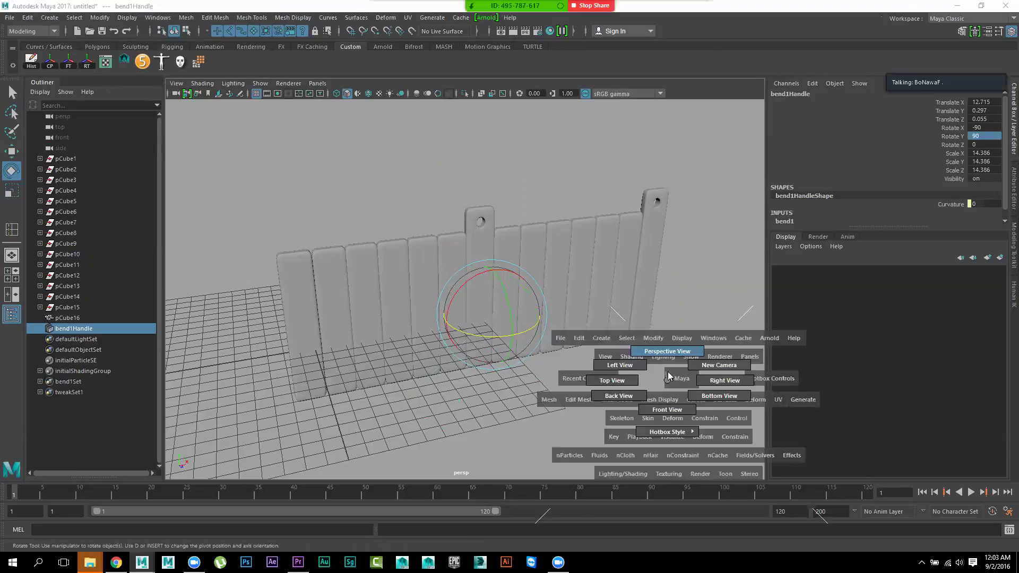
{"action": "left_click", "coordinate": [675, 380]}
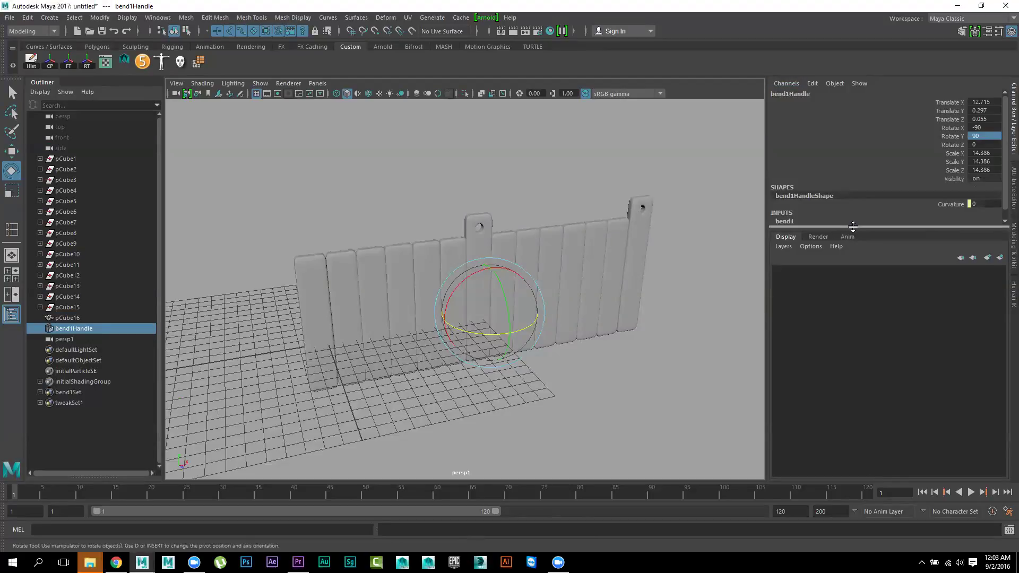
{"action": "left_click_drag", "start_coordinate": [847, 228], "coordinate": [838, 318]}
{"action": "left_click", "coordinate": [784, 221]}
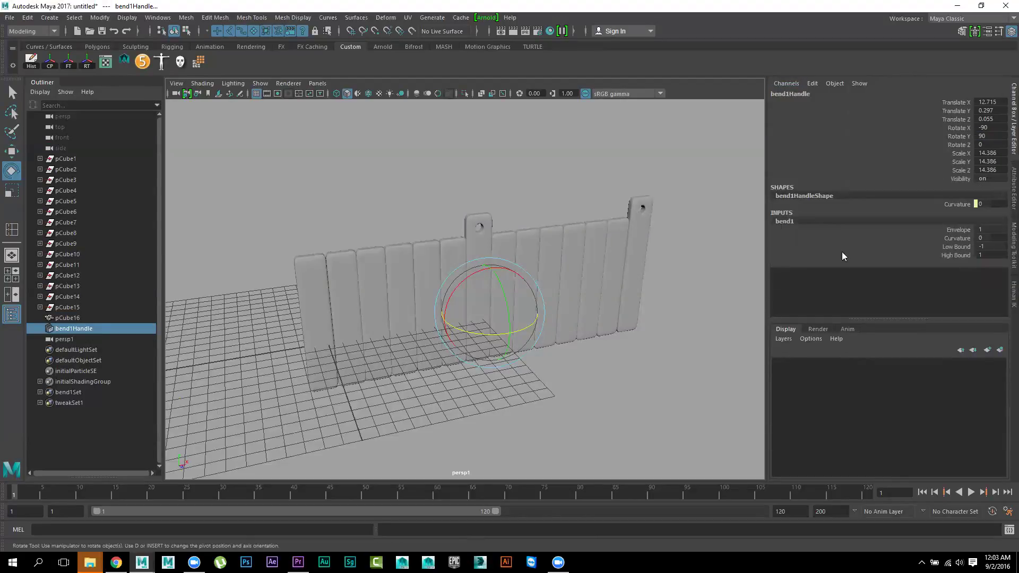
{"action": "left_click", "coordinate": [955, 237]}
{"action": "mouse_move", "coordinate": [595, 365]}
{"action": "middle_mouse_down"}
{"action": "mouse_move", "coordinate": [505, 351]}
{"action": "mouse_move", "coordinate": [478, 326]}
{"action": "middle_mouse_up"}
Duplicate the bucket and move the copy to the left along X
{"action": "mouse_move", "coordinate": [586, 333]}
{"action": "left_mouse_down", "text": "alt"}
{"action": "mouse_move", "coordinate": [563, 324]}
{"action": "mouse_move", "coordinate": [578, 315]}
{"action": "left_mouse_up", "text": "alt"}
{"action": "left_click", "coordinate": [518, 301]}
{"action": "key", "text": "e"}
{"action": "left_click_drag", "start_coordinate": [517, 300], "coordinate": [533, 320], "text": "alt"}
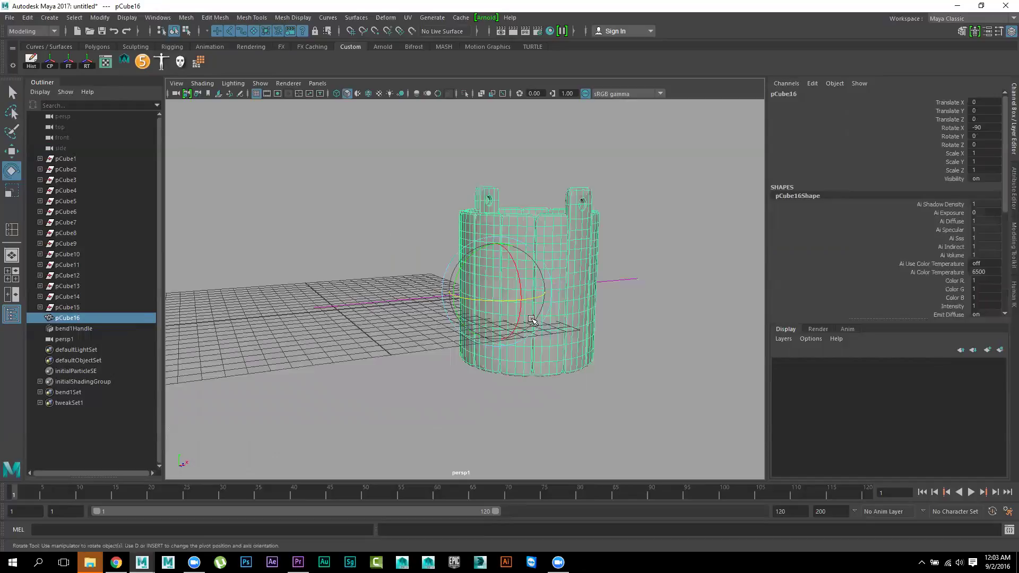
{"action": "key", "text": "ctrl+d"}
{"action": "key", "text": "w"}
{"action": "scroll", "coordinate": [530, 297], "scroll_direction": "down", "scroll_amount": 3}
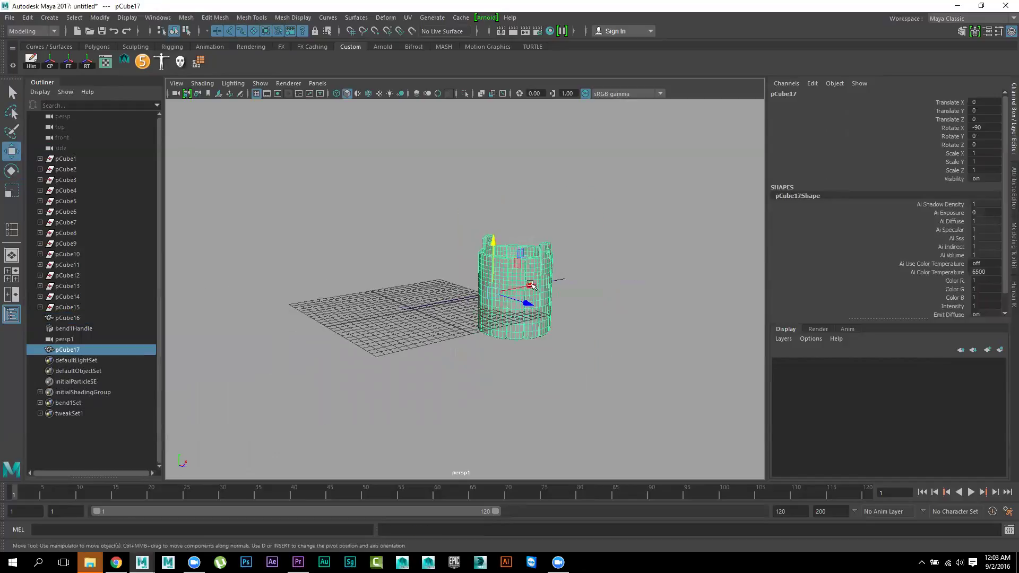
{"action": "mouse_move", "coordinate": [533, 286]}
{"action": "left_mouse_down"}
{"action": "mouse_move", "coordinate": [371, 313]}
{"action": "mouse_move", "coordinate": [477, 329]}
{"action": "left_mouse_up"}
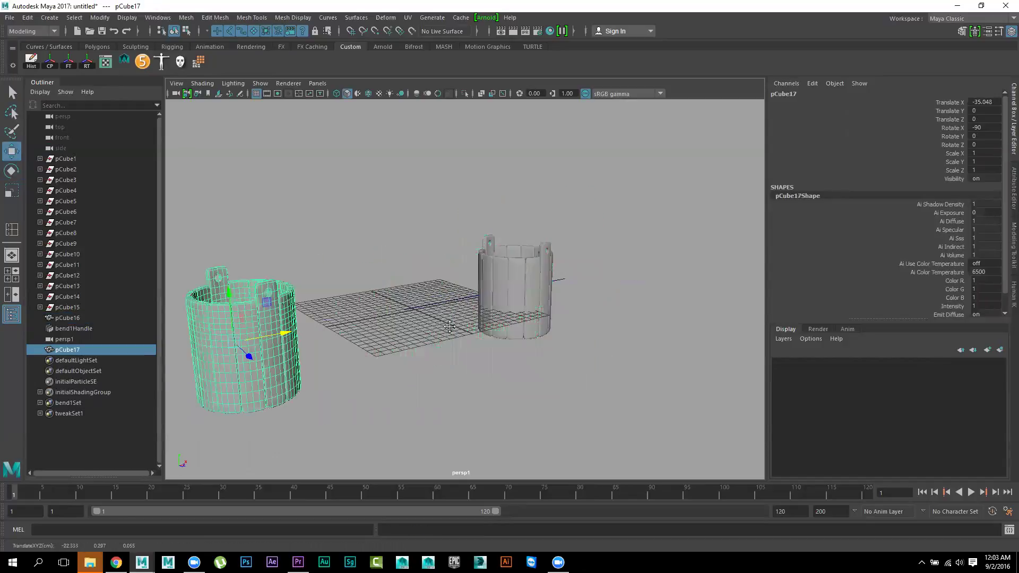
{"action": "middle_click_drag", "start_coordinate": [477, 329], "coordinate": [516, 339], "text": "alt"}
{"action": "left_click_drag", "start_coordinate": [570, 347], "coordinate": [563, 347], "text": "alt"}
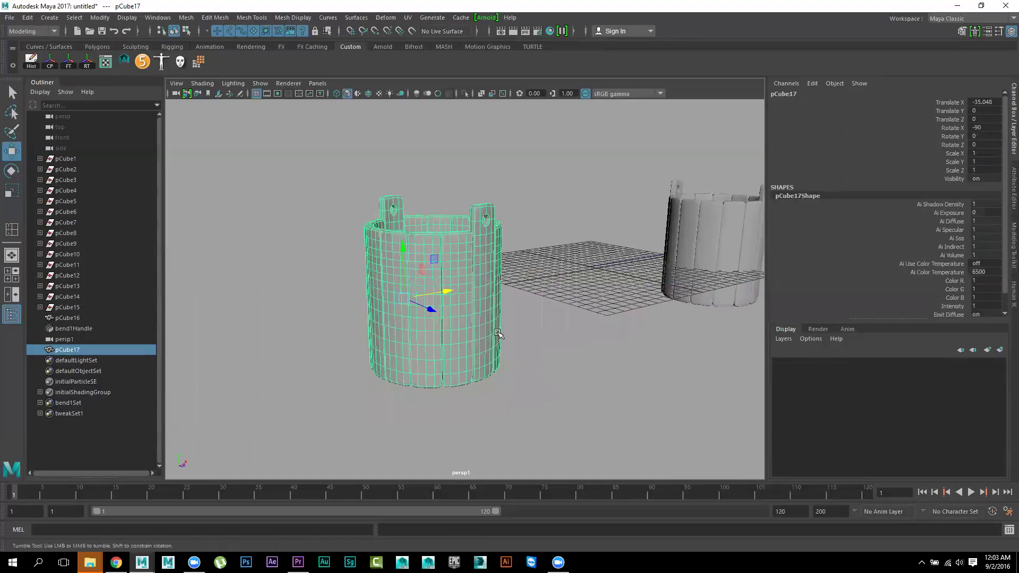
{"action": "left_click_drag", "start_coordinate": [453, 265], "coordinate": [502, 293], "text": "alt"}
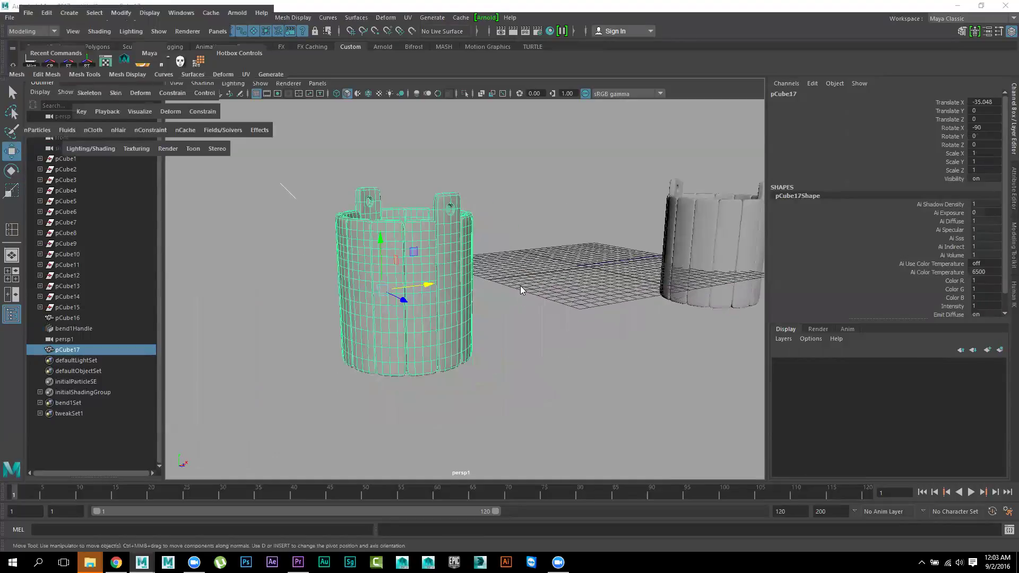
Add a lattice deformer to the bucket and select its bottom row of points
{"action": "key", "text": "space"}
{"action": "left_click", "coordinate": [517, 286]}
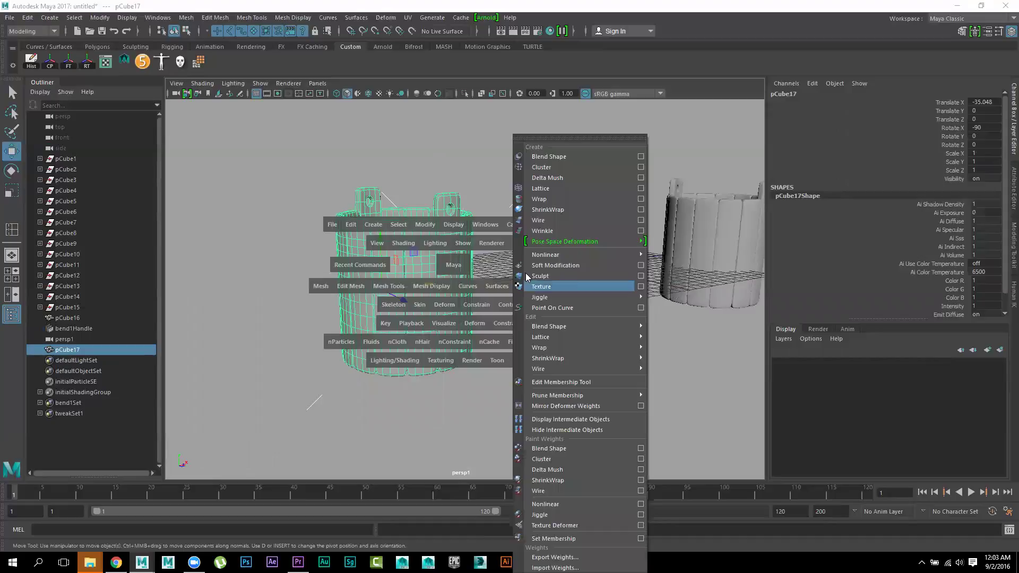
{"action": "left_click", "coordinate": [547, 188]}
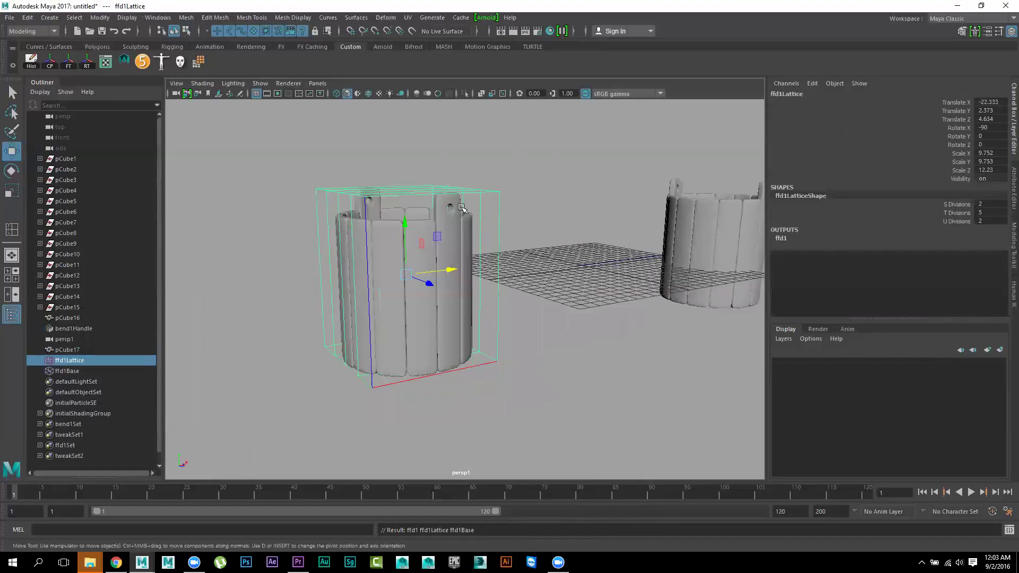
{"action": "right_click_drag", "start_coordinate": [486, 191], "coordinate": [484, 160]}
{"action": "left_click_drag", "start_coordinate": [556, 271], "coordinate": [213, 440]}
Scale the bottom lattice points inward and raise them slightly to taper the base
{"action": "key", "text": "r"}
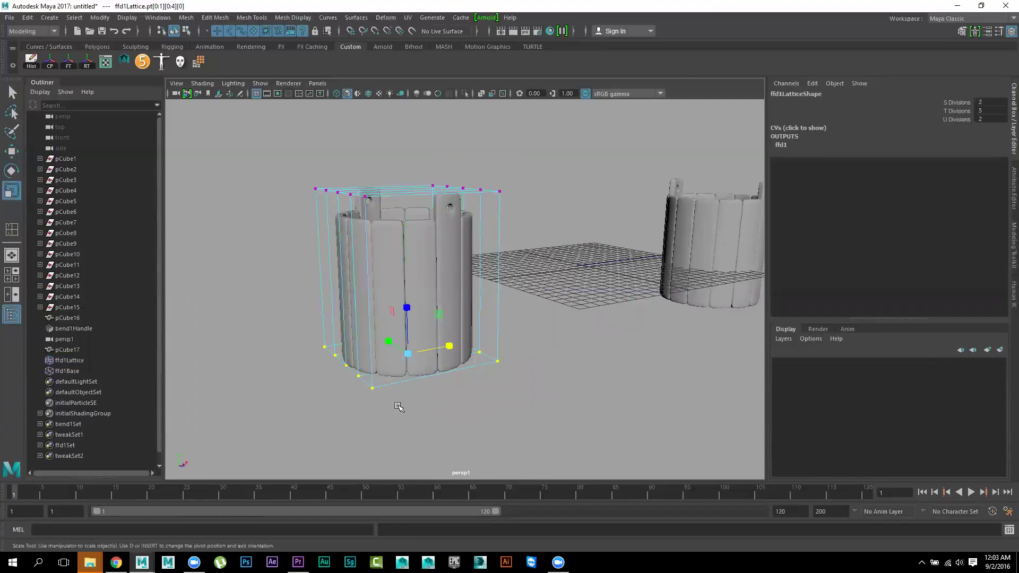
{"action": "left_click_drag", "start_coordinate": [406, 354], "coordinate": [391, 348]}
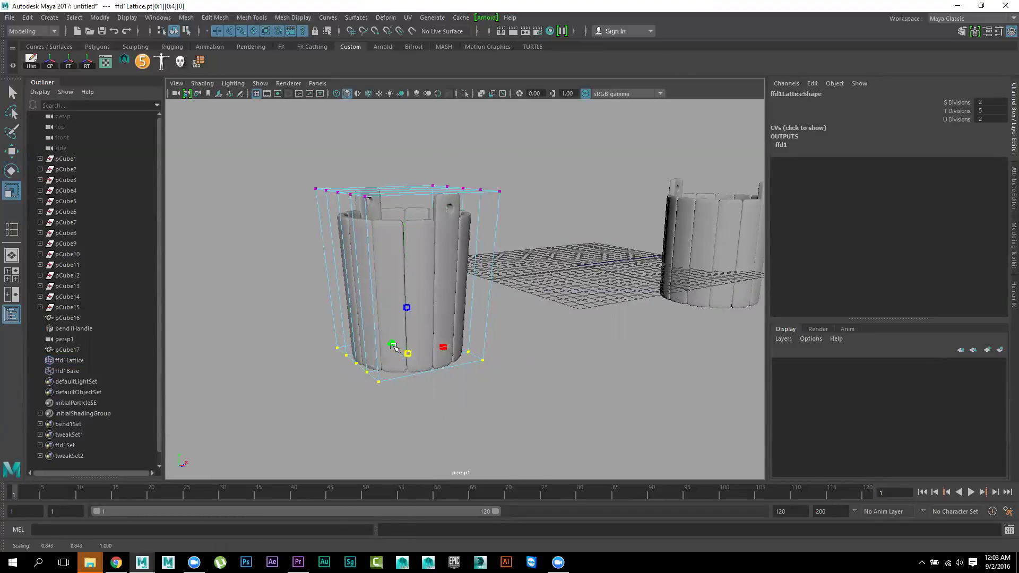
{"action": "key", "text": "w"}
{"action": "left_click_drag", "start_coordinate": [406, 305], "coordinate": [448, 306]}
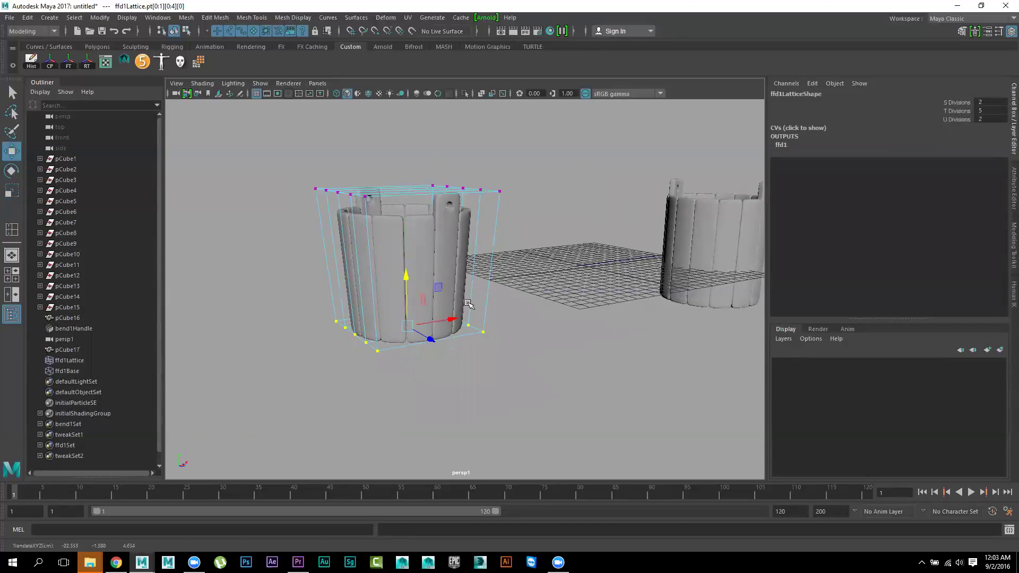
{"action": "key", "text": "F8"}
{"action": "left_click", "coordinate": [555, 387]}
{"action": "mouse_move", "coordinate": [555, 387]}
{"action": "left_mouse_down", "text": "alt"}
{"action": "mouse_move", "coordinate": [630, 385]}
{"action": "mouse_move", "coordinate": [546, 359]}
{"action": "mouse_move", "coordinate": [562, 348]}
{"action": "left_mouse_up", "text": "alt"}
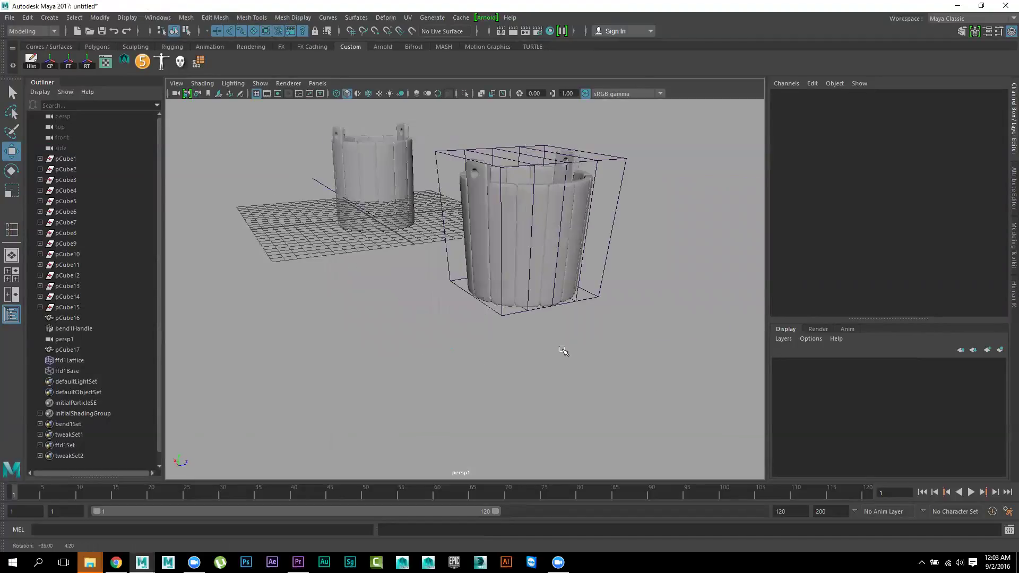
Duplicate the tapered bucket and move the copy forward along Z
{"action": "left_click", "coordinate": [573, 269]}
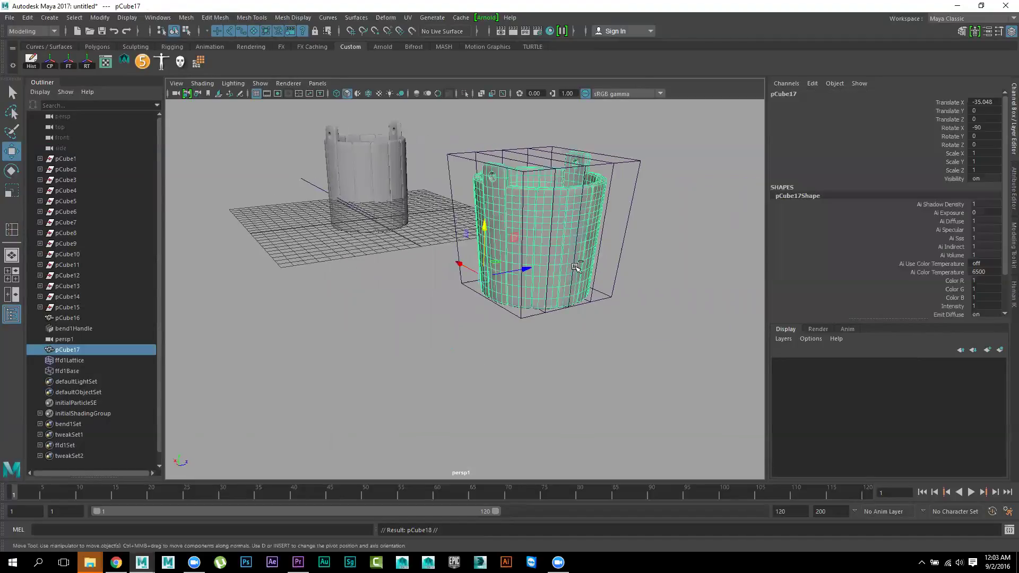
{"action": "key", "text": "ctrl+d"}
{"action": "mouse_move", "coordinate": [528, 269]}
{"action": "left_mouse_down"}
{"action": "mouse_move", "coordinate": [345, 330]}
{"action": "mouse_move", "coordinate": [485, 403]}
{"action": "left_mouse_up"}
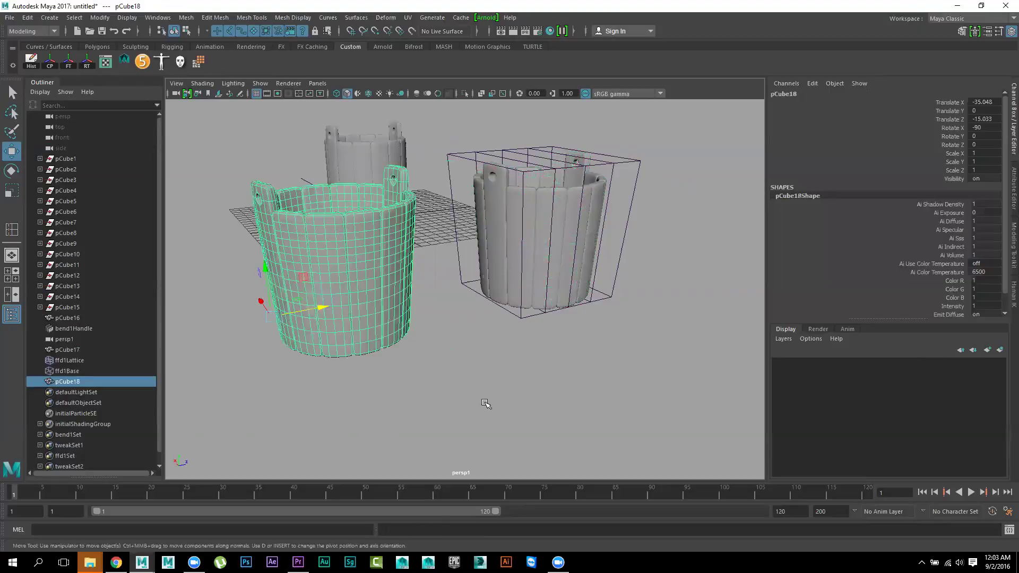
{"action": "left_click", "coordinate": [440, 356]}
{"action": "mouse_move", "coordinate": [440, 356]}
{"action": "left_mouse_down", "text": "alt"}
{"action": "mouse_move", "coordinate": [466, 350]}
{"action": "mouse_move", "coordinate": [535, 365]}
{"action": "left_mouse_up", "text": "alt"}
{"action": "left_click_drag", "start_coordinate": [535, 260], "coordinate": [453, 264], "text": "alt"}
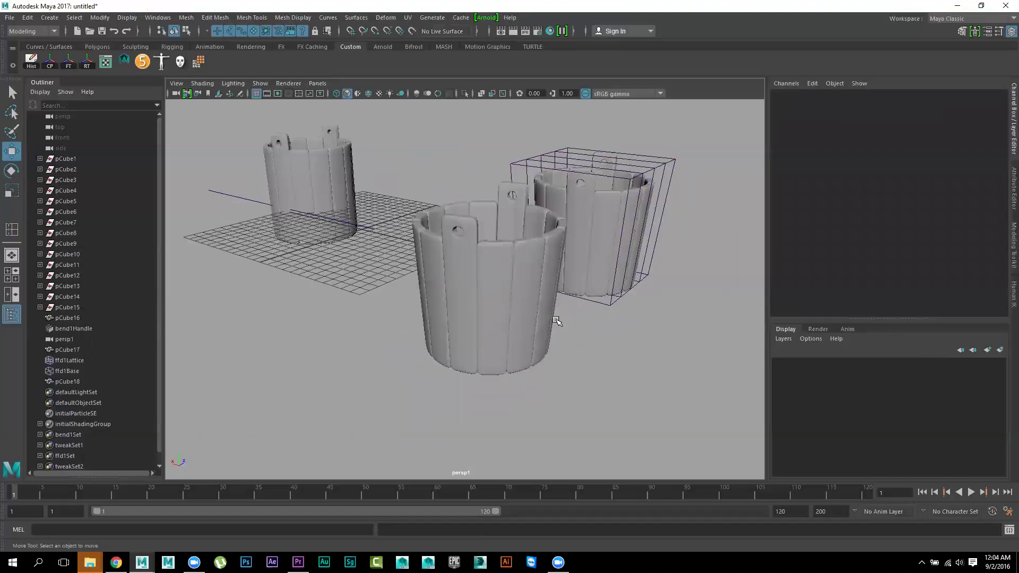
{"action": "right_click_drag", "start_coordinate": [547, 349], "coordinate": [476, 266], "text": "alt"}
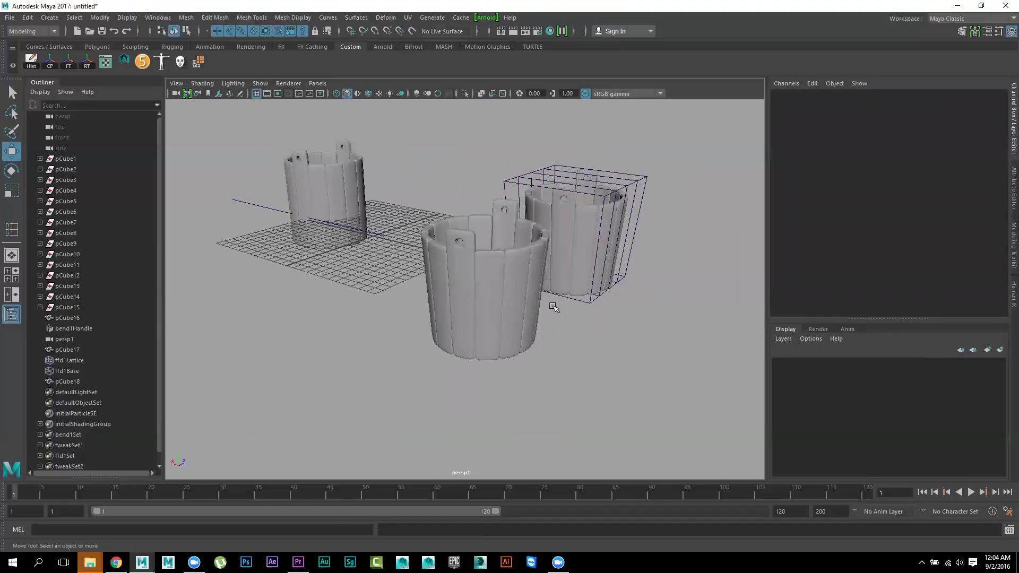
{"action": "left_click_drag", "start_coordinate": [534, 371], "coordinate": [541, 375], "text": "alt"}
{"action": "mouse_move", "coordinate": [512, 337]}
{"action": "left_mouse_down", "text": "alt"}
{"action": "mouse_move", "coordinate": [571, 338]}
{"action": "mouse_move", "coordinate": [630, 371]}
{"action": "mouse_move", "coordinate": [575, 334]}
{"action": "mouse_move", "coordinate": [587, 350]}
{"action": "left_mouse_up", "text": "alt"}
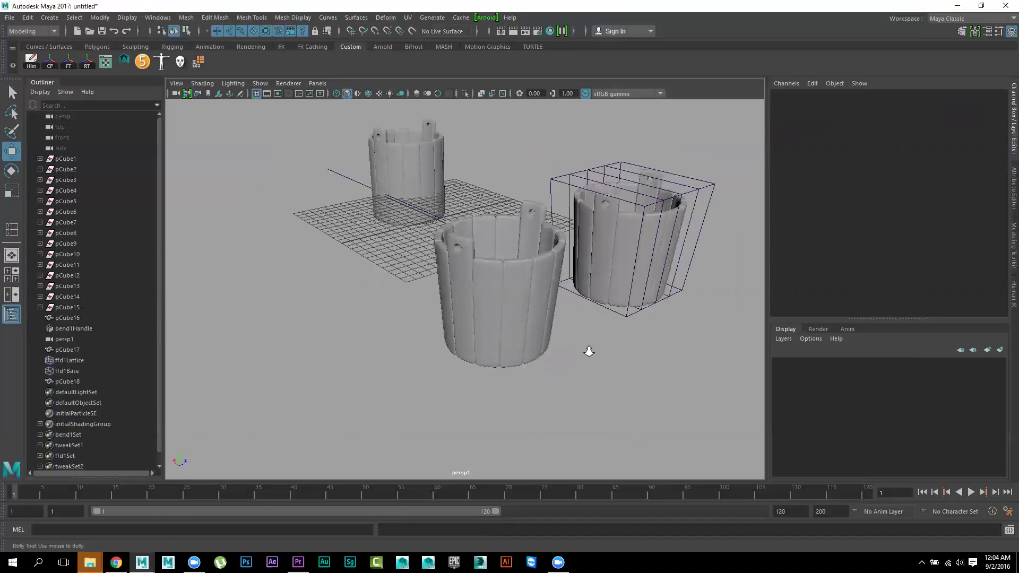
{"action": "scroll", "coordinate": [541, 302], "scroll_direction": "up", "scroll_amount": 3}
Select edges on the front bucket pCube18 and delete them with Delete Edge
{"action": "left_click", "coordinate": [507, 289]}
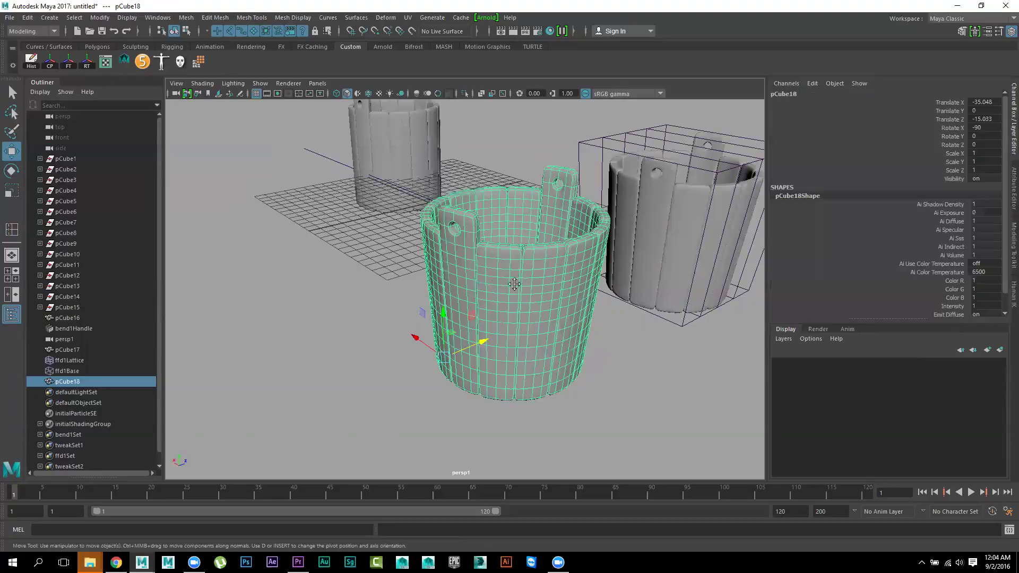
{"action": "scroll", "coordinate": [501, 282], "scroll_direction": "up", "scroll_amount": 5}
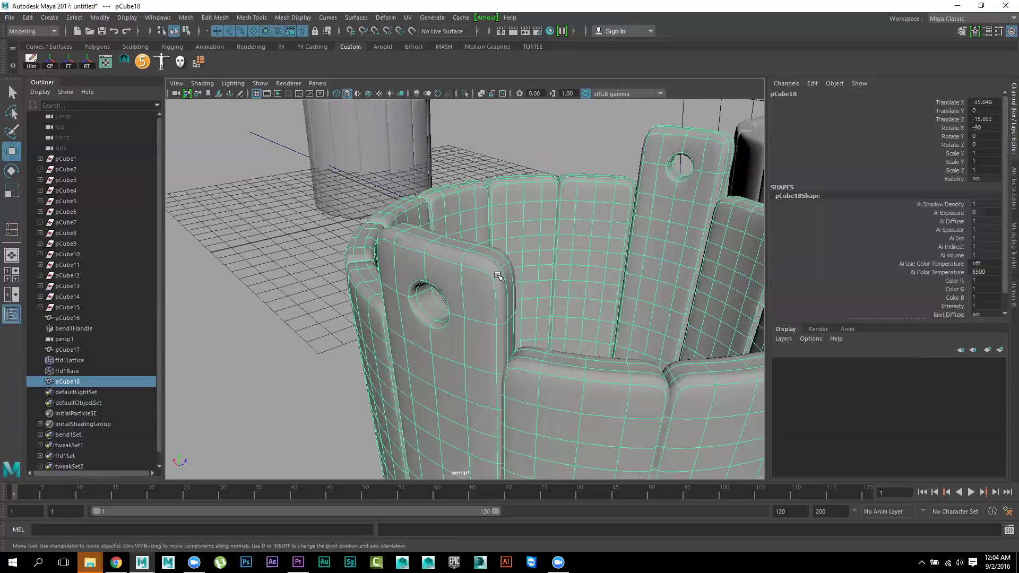
{"action": "key", "text": "F10"}
{"action": "left_click", "coordinate": [509, 254]}
{"action": "right_click", "coordinate": [466, 284], "text": "shift"}
{"action": "left_click", "coordinate": [446, 291]}
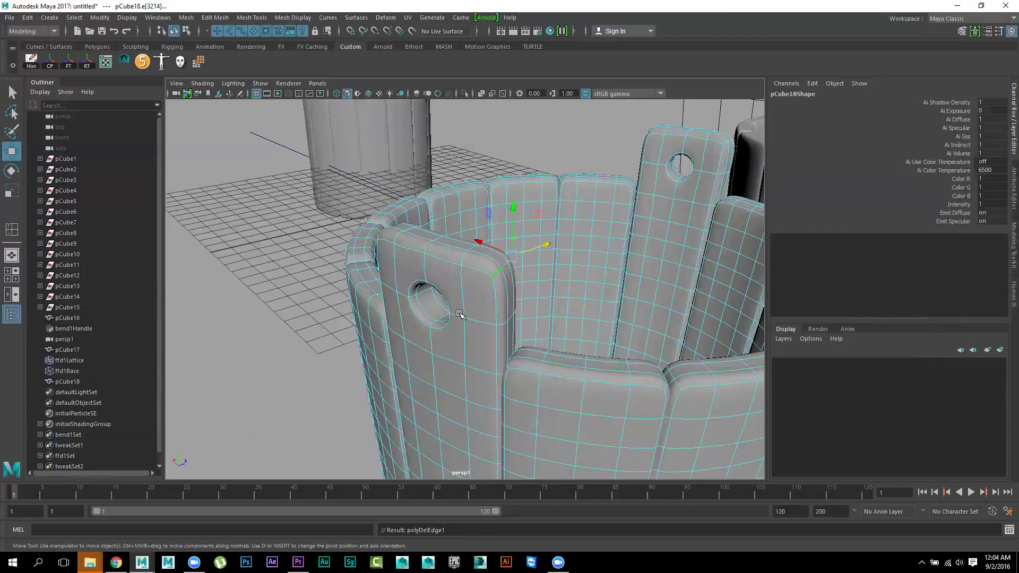
{"action": "left_click_drag", "start_coordinate": [446, 305], "coordinate": [483, 303], "text": "alt"}
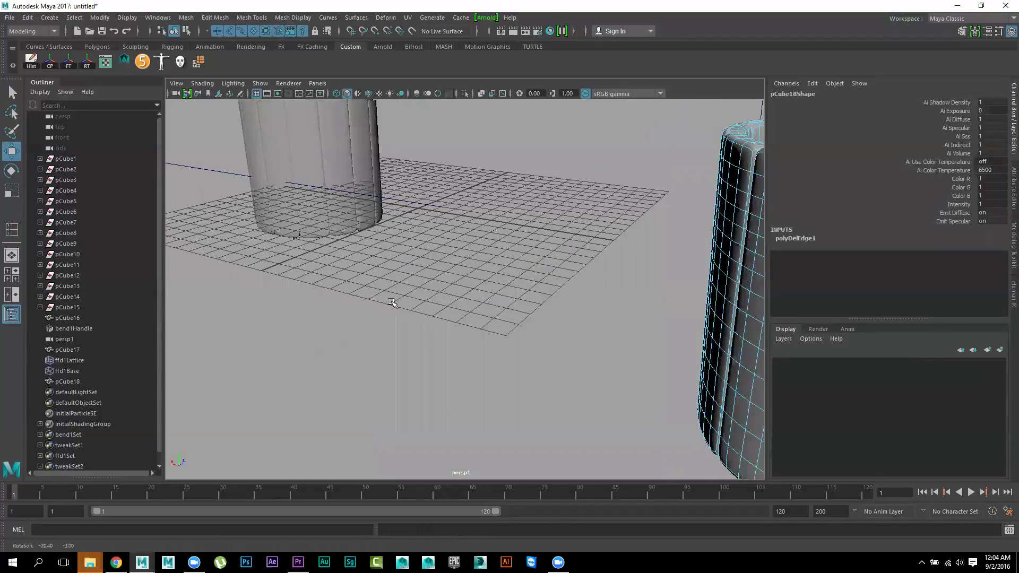
{"action": "key", "text": "f"}
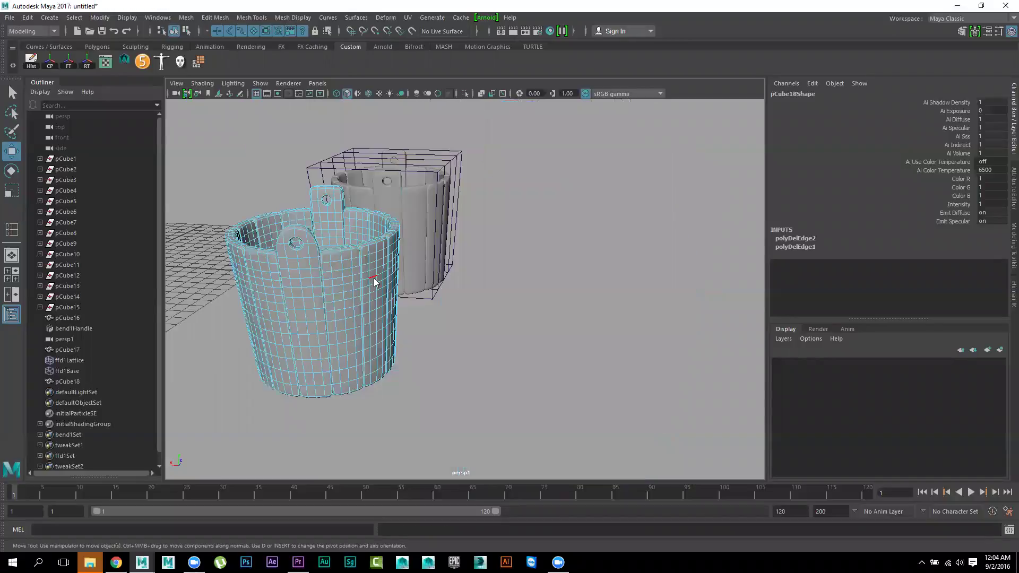
Orbit and zoom the view to look down over the buckets
{"action": "left_click", "coordinate": [520, 248]}
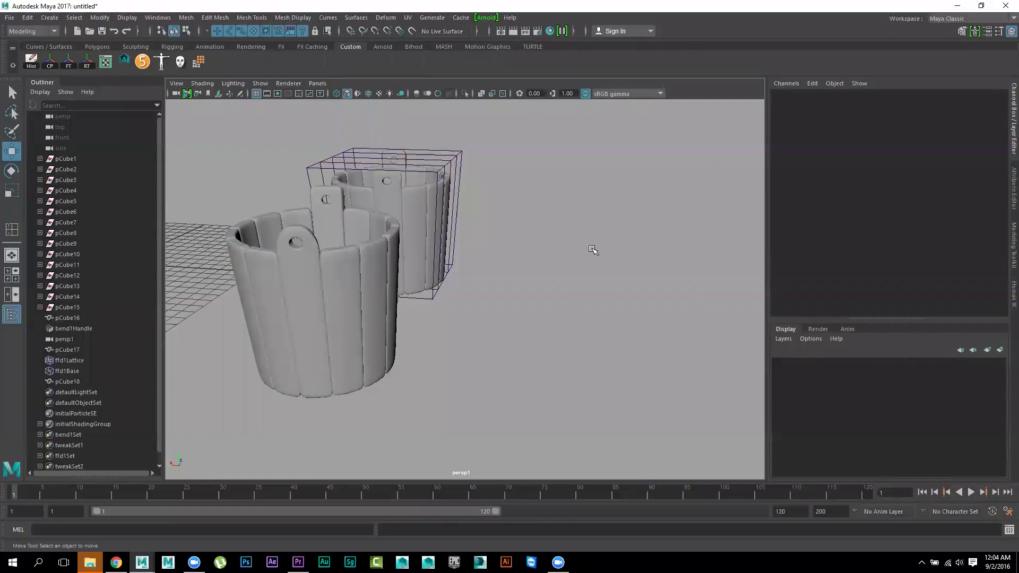
{"action": "left_click_drag", "start_coordinate": [568, 255], "coordinate": [602, 278], "text": "alt"}
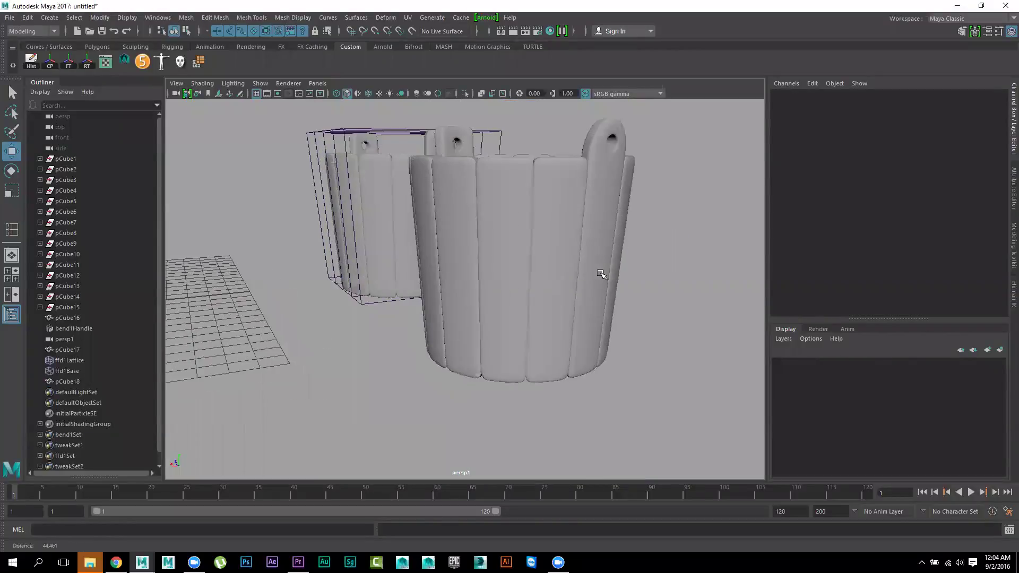
{"action": "scroll", "coordinate": [539, 323], "scroll_direction": "up", "scroll_amount": 3}
{"action": "scroll", "coordinate": [539, 323], "scroll_direction": "up", "scroll_amount": 2}
{"action": "scroll", "coordinate": [572, 341], "scroll_direction": "up", "scroll_amount": 3}
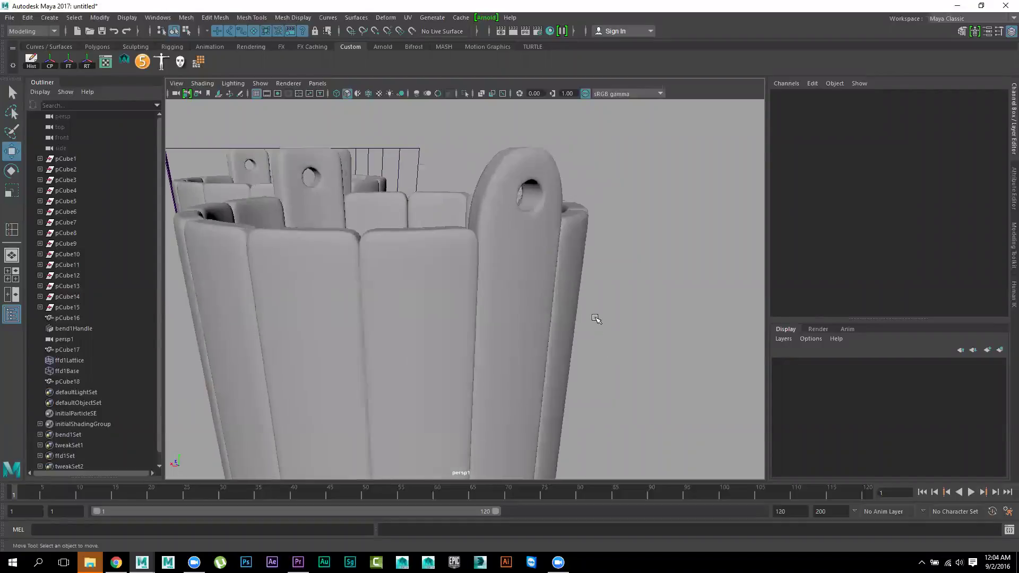
{"action": "scroll", "coordinate": [596, 318], "scroll_direction": "down", "scroll_amount": 2}
{"action": "scroll", "coordinate": [643, 313], "scroll_direction": "down", "scroll_amount": 3}
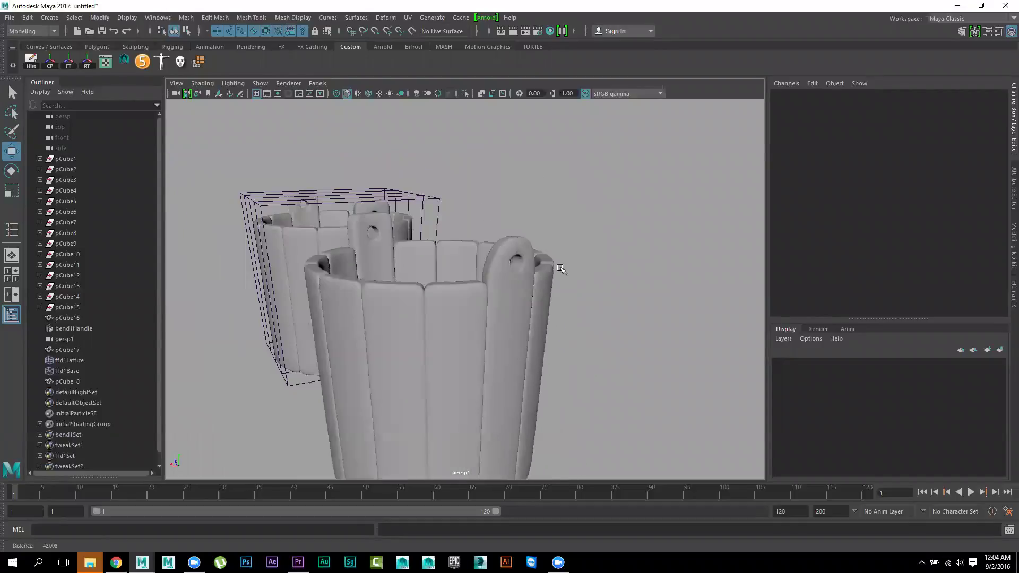
{"action": "scroll", "coordinate": [599, 294], "scroll_direction": "down", "scroll_amount": 3}
{"action": "mouse_move", "coordinate": [489, 234]}
{"action": "left_mouse_down", "text": "alt"}
{"action": "mouse_move", "coordinate": [586, 281]}
{"action": "mouse_move", "coordinate": [546, 294]}
{"action": "mouse_move", "coordinate": [609, 336]}
{"action": "mouse_move", "coordinate": [593, 291]}
{"action": "left_mouse_up", "text": "alt"}
{"action": "scroll", "coordinate": [600, 305], "scroll_direction": "up", "scroll_amount": 3}
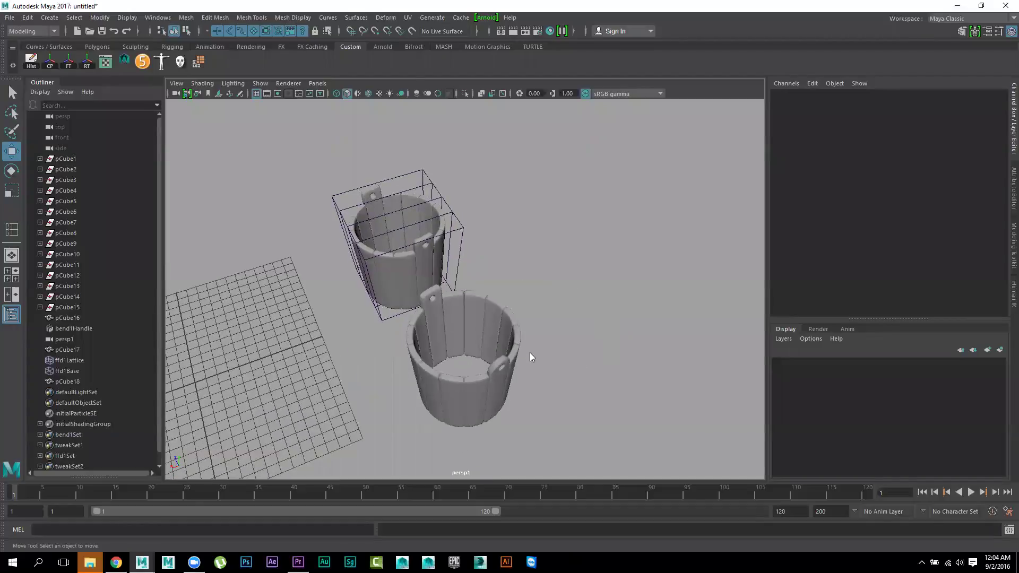
{"action": "key", "text": "space"}
Create a flat polygon cylinder disc beside the bucket
{"action": "left_click", "coordinate": [456, 316]}
{"action": "mouse_move", "coordinate": [482, 355]}
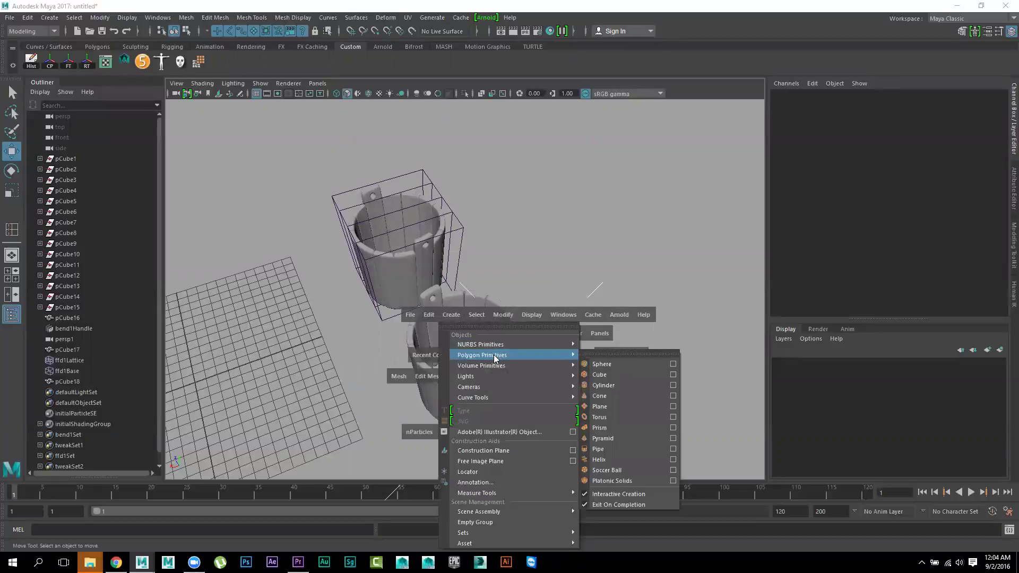
{"action": "left_click", "coordinate": [627, 384]}
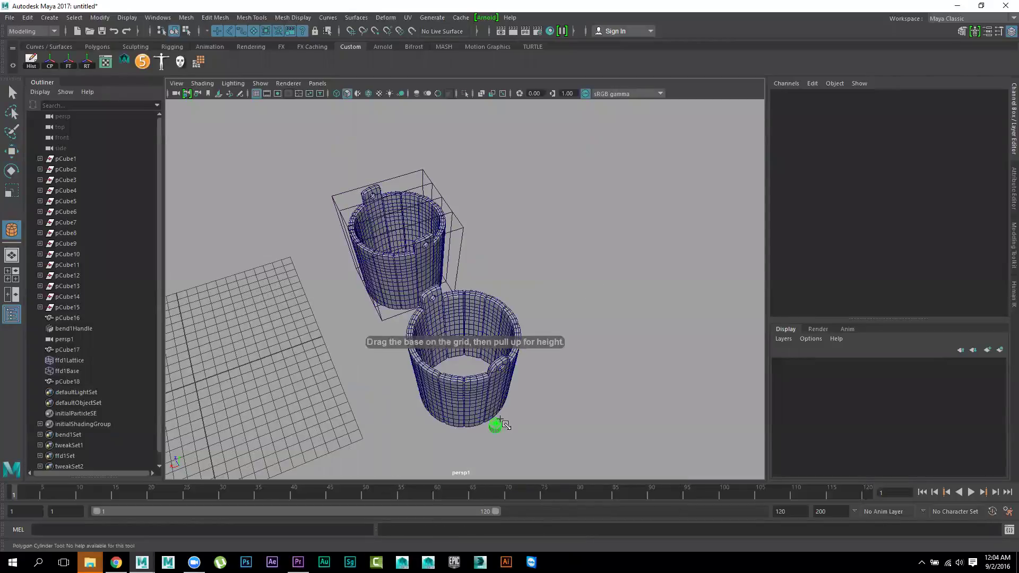
{"action": "mouse_move", "coordinate": [508, 423]}
{"action": "left_mouse_down"}
{"action": "mouse_move", "coordinate": [531, 424]}
{"action": "mouse_move", "coordinate": [531, 403]}
{"action": "mouse_move", "coordinate": [497, 418]}
{"action": "mouse_move", "coordinate": [498, 434]}
{"action": "left_mouse_up"}
{"action": "key", "text": "r"}
Move the disc into the bucket's bottom and scale it to fill the base (1.288 × 0.16 × 1.288)
{"action": "key", "text": "w"}
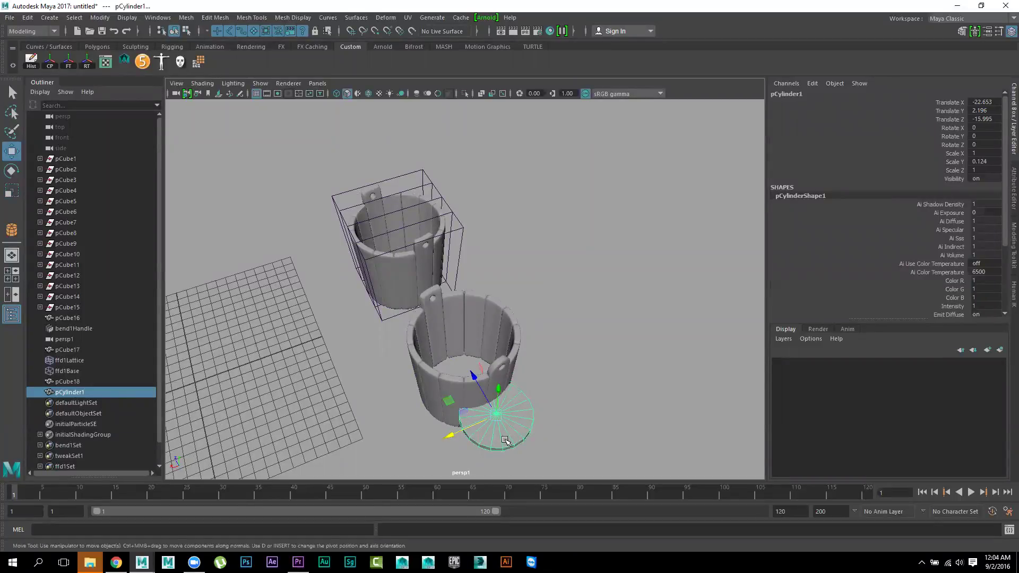
{"action": "left_click_drag", "start_coordinate": [473, 390], "coordinate": [445, 334]}
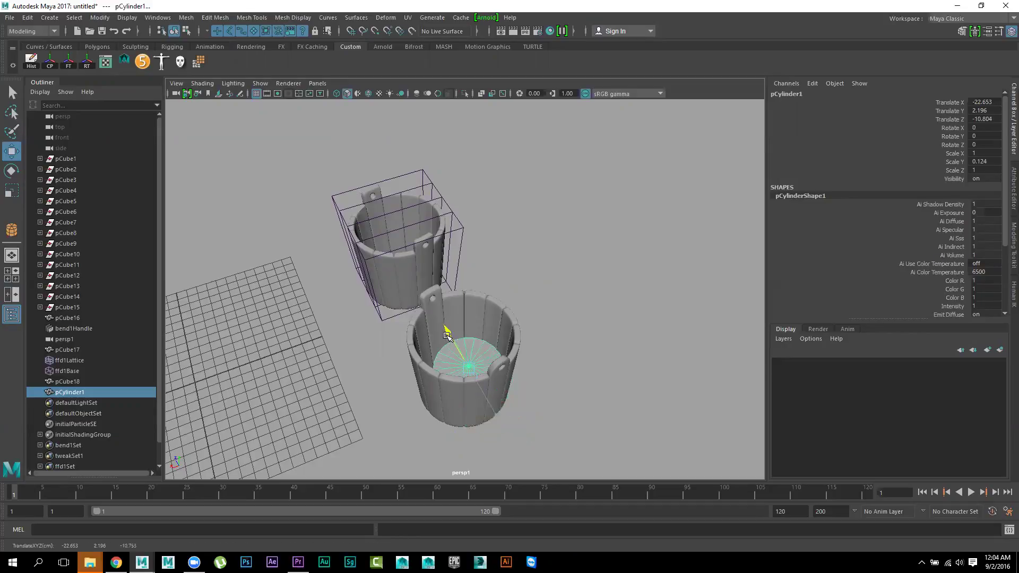
{"action": "mouse_move", "coordinate": [415, 394]}
{"action": "left_mouse_down"}
{"action": "mouse_move", "coordinate": [400, 389]}
{"action": "mouse_move", "coordinate": [410, 386]}
{"action": "left_mouse_up"}
{"action": "left_click_drag", "start_coordinate": [463, 338], "coordinate": [464, 353]}
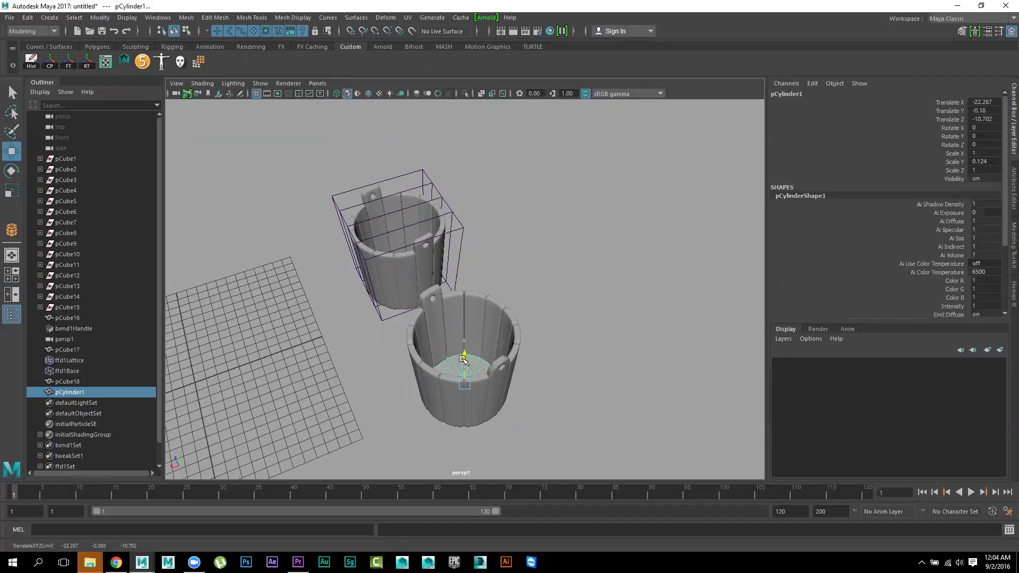
{"action": "key", "text": "r"}
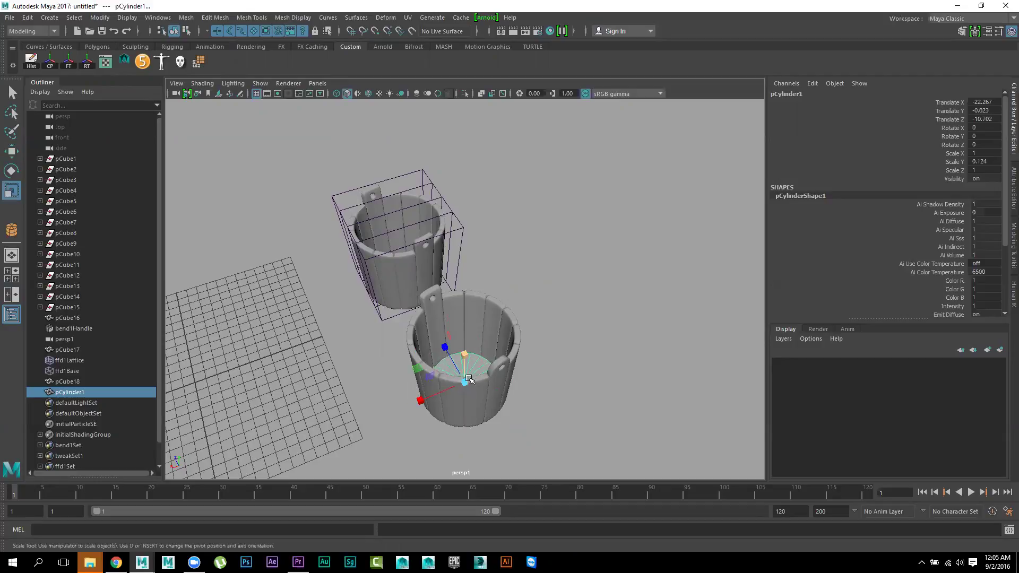
{"action": "mouse_move", "coordinate": [464, 380]}
{"action": "left_mouse_down"}
{"action": "mouse_move", "coordinate": [542, 417]}
{"action": "mouse_move", "coordinate": [575, 412]}
{"action": "left_mouse_up"}
In the top view, move pCylinder1 to X -34, Z -11
{"action": "key", "text": "w"}
{"action": "key", "text": "space"}
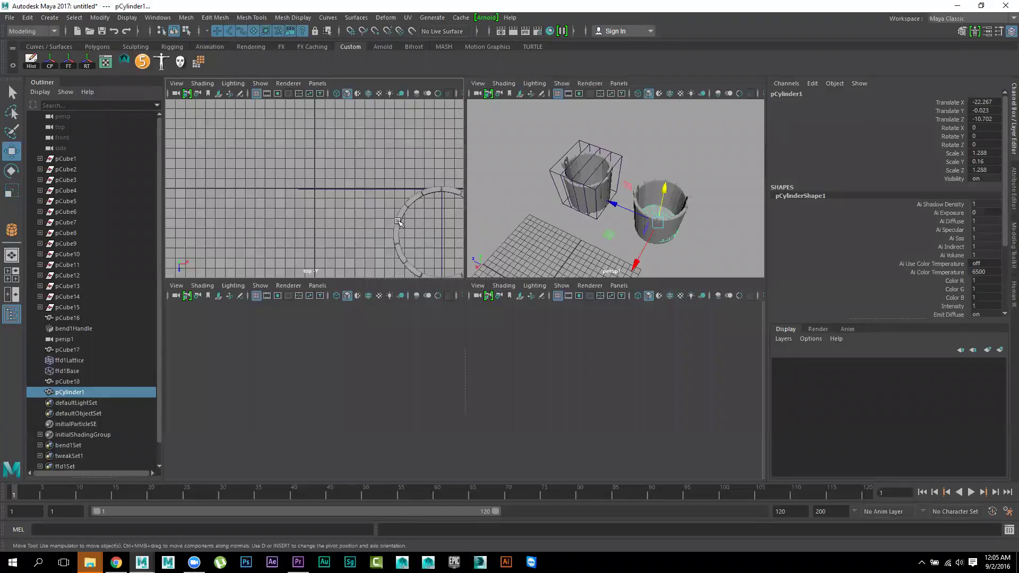
{"action": "key", "text": "f"}
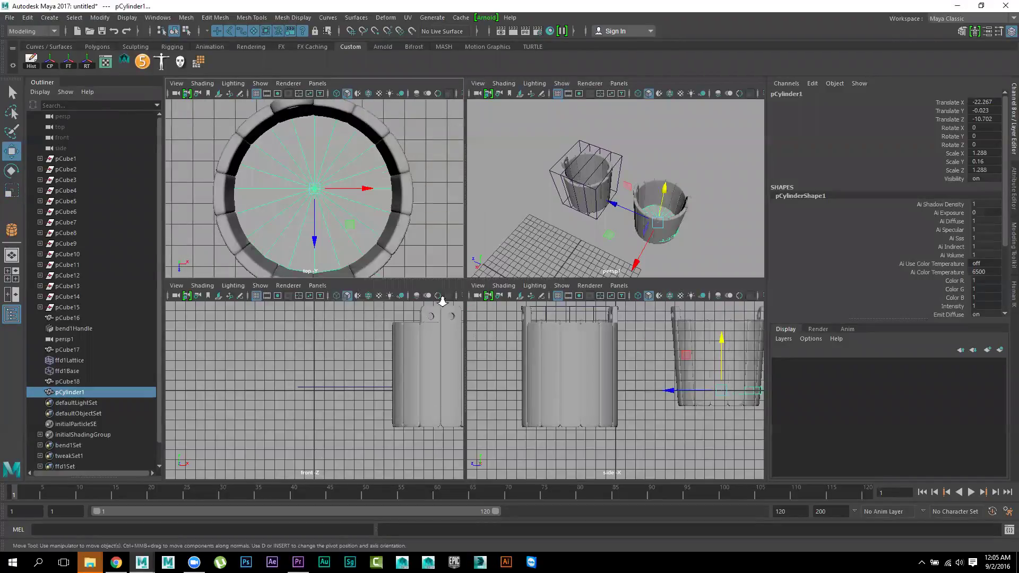
{"action": "key", "text": "space"}
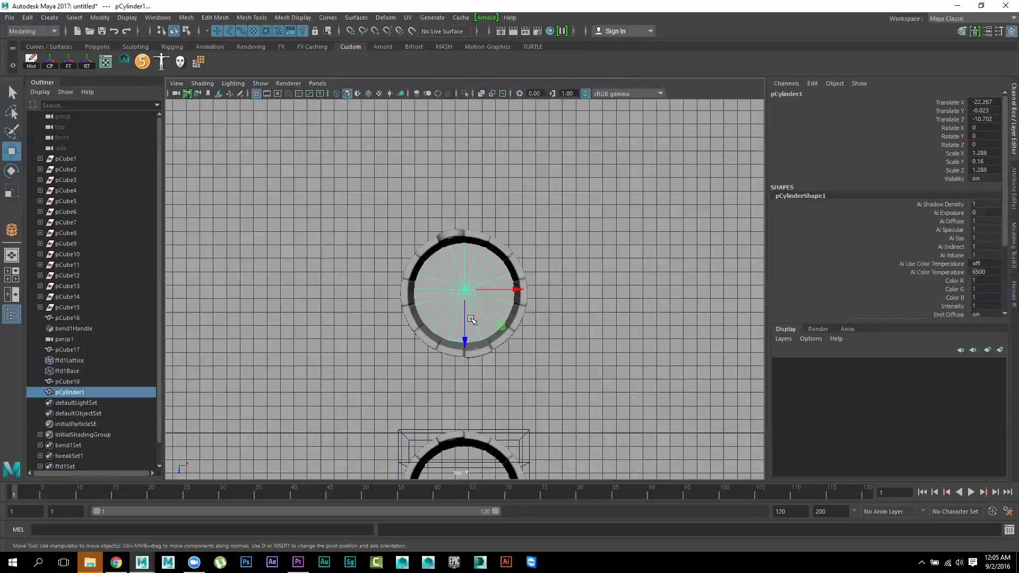
{"action": "left_click_drag", "start_coordinate": [497, 291], "coordinate": [447, 308]}
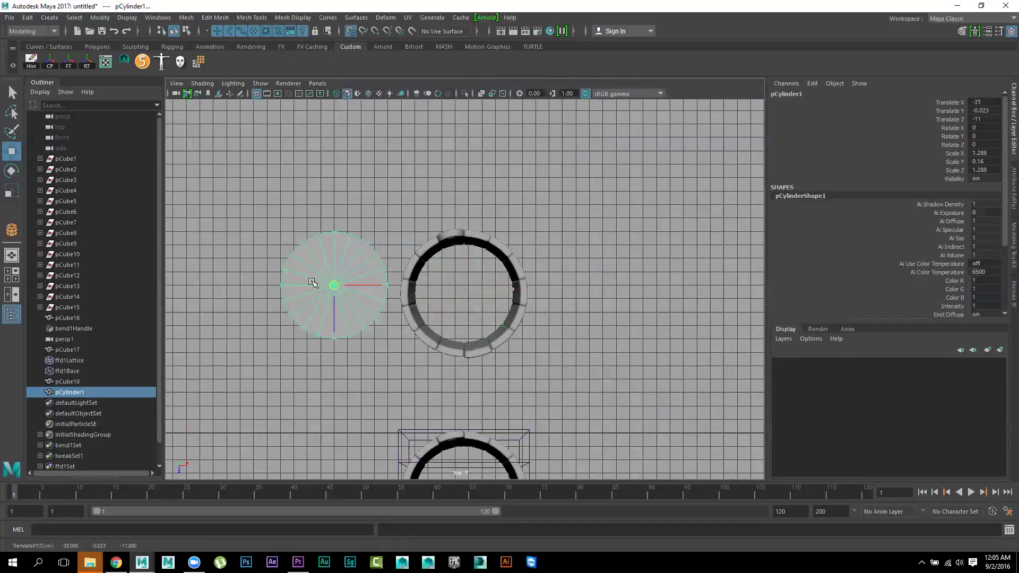
Freeze pCube18's transformations, move it over the disc, and maximize the perspective view
{"action": "left_click", "coordinate": [501, 333]}
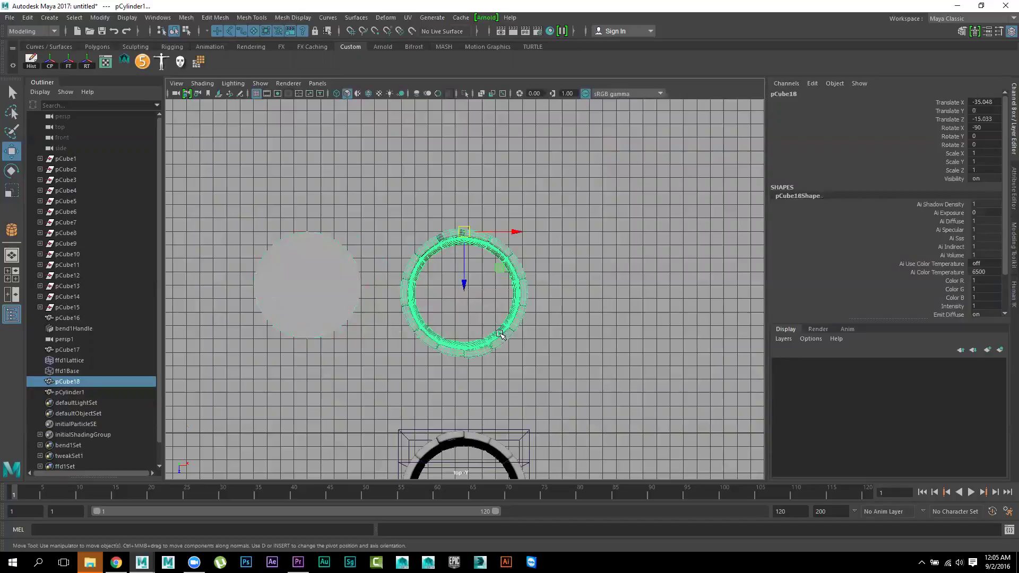
{"action": "left_click", "coordinate": [48, 64]}
{"action": "left_click", "coordinate": [68, 61]}
{"action": "middle_click_drag", "start_coordinate": [425, 293], "coordinate": [268, 285]}
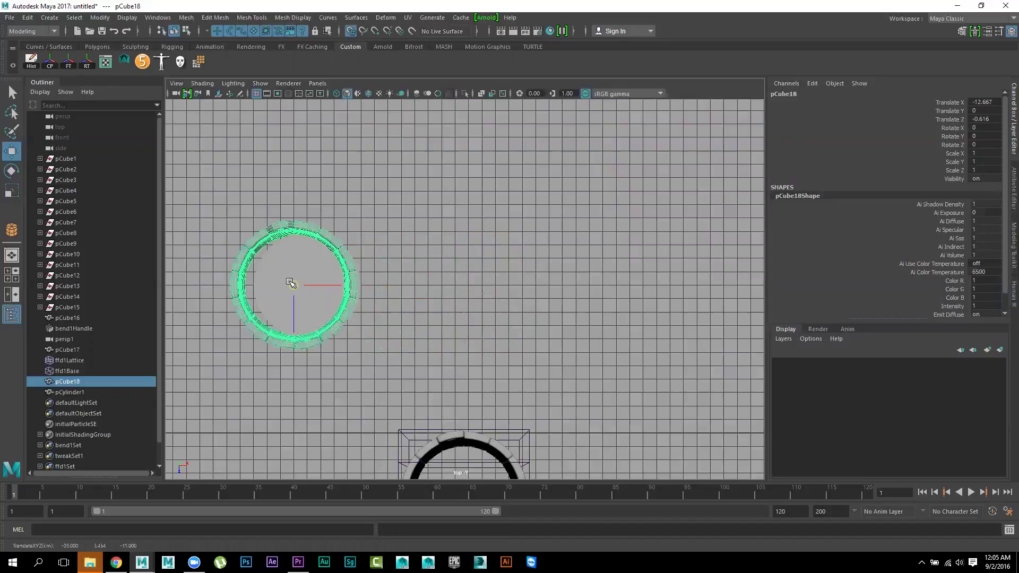
{"action": "key", "text": "space"}
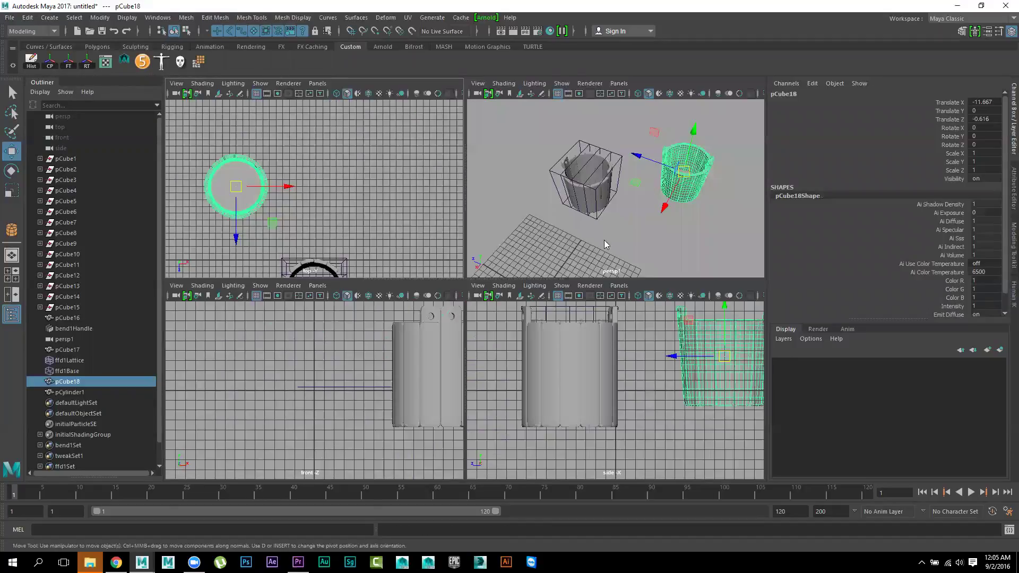
{"action": "key", "text": "space"}
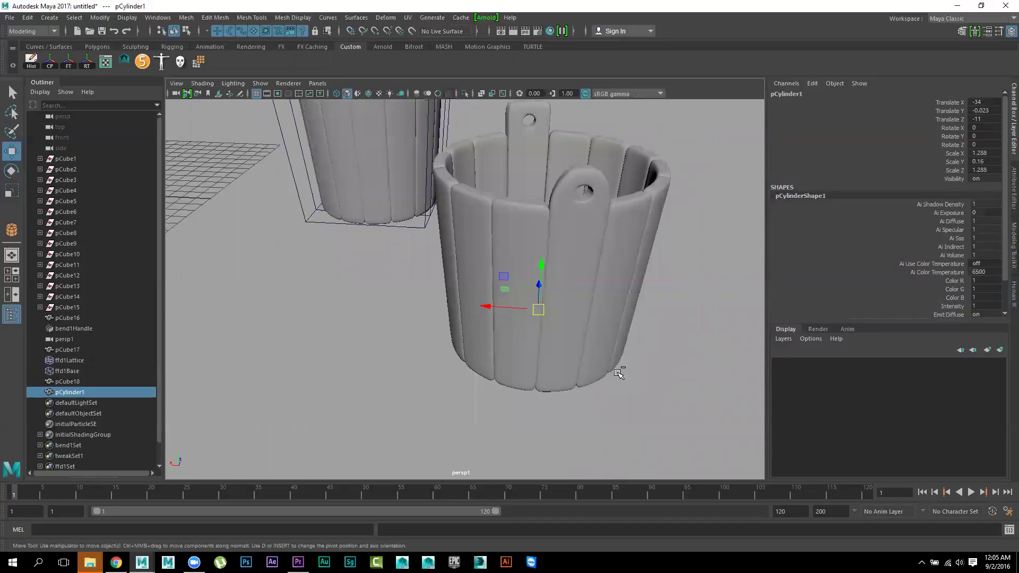
Raise the duplicated base cylinder slightly and scale it up into a hoop around the bucket body
{"action": "left_click", "coordinate": [607, 356]}
{"action": "left_click_drag", "start_coordinate": [543, 259], "coordinate": [542, 255]}
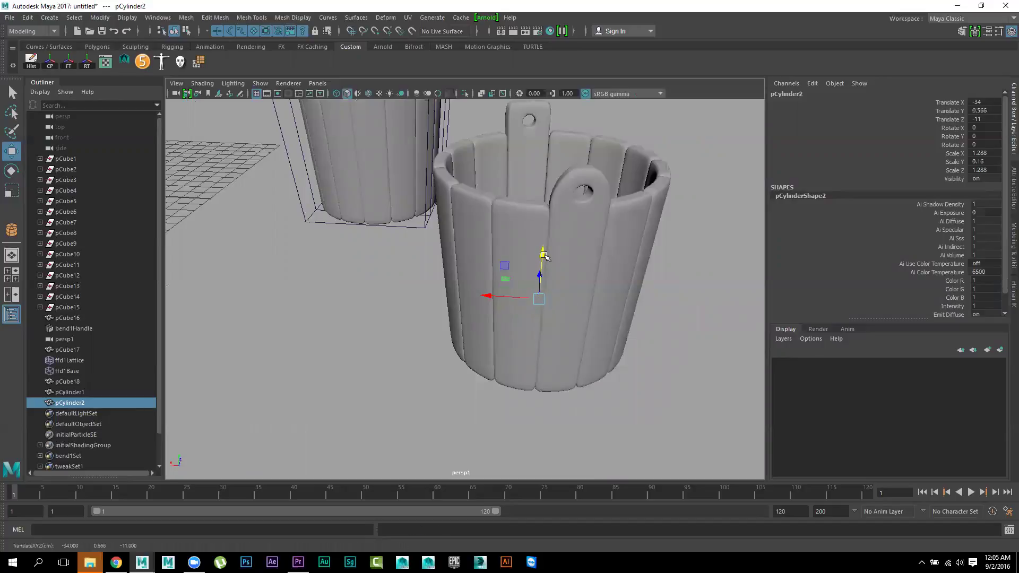
{"action": "key", "text": "r"}
{"action": "left_click_drag", "start_coordinate": [540, 300], "coordinate": [554, 301]}
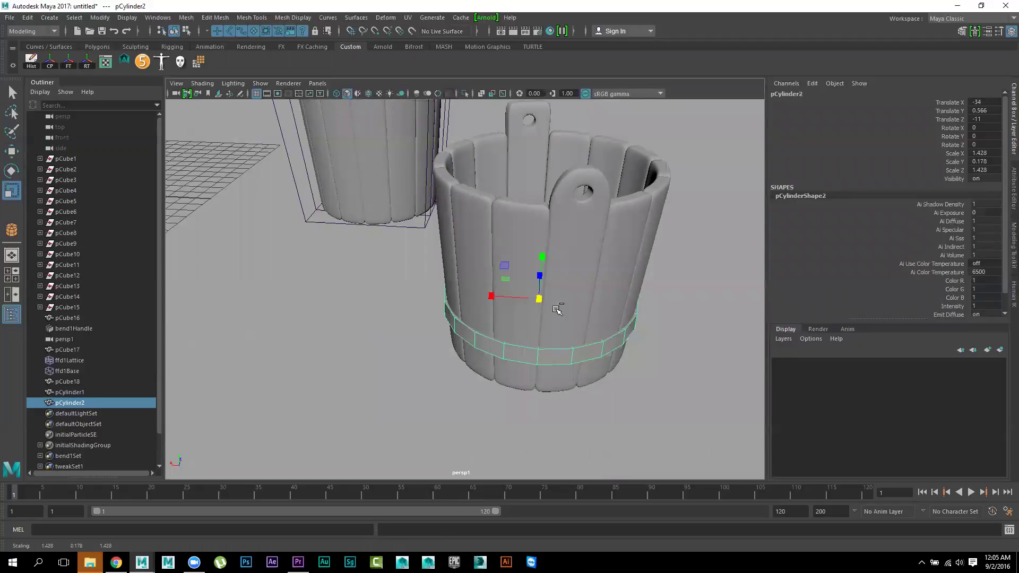
Duplicate the hoop, lift it near the rim and scale it up to 1.53
{"action": "key", "text": "ctrl+d"}
{"action": "key", "text": "w"}
{"action": "left_click_drag", "start_coordinate": [539, 262], "coordinate": [547, 162]}
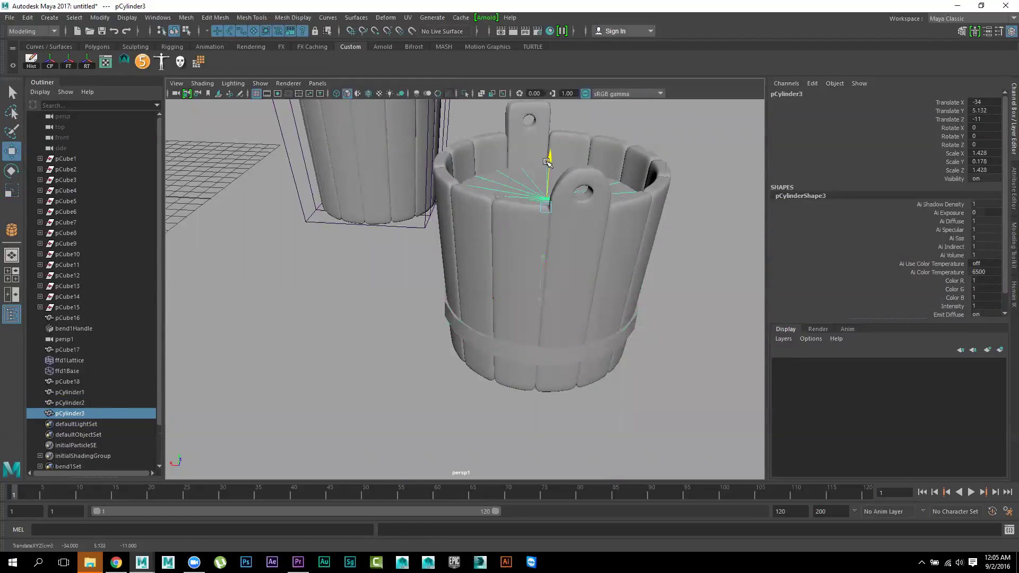
{"action": "key", "text": "r"}
{"action": "left_click_drag", "start_coordinate": [546, 206], "coordinate": [553, 207]}
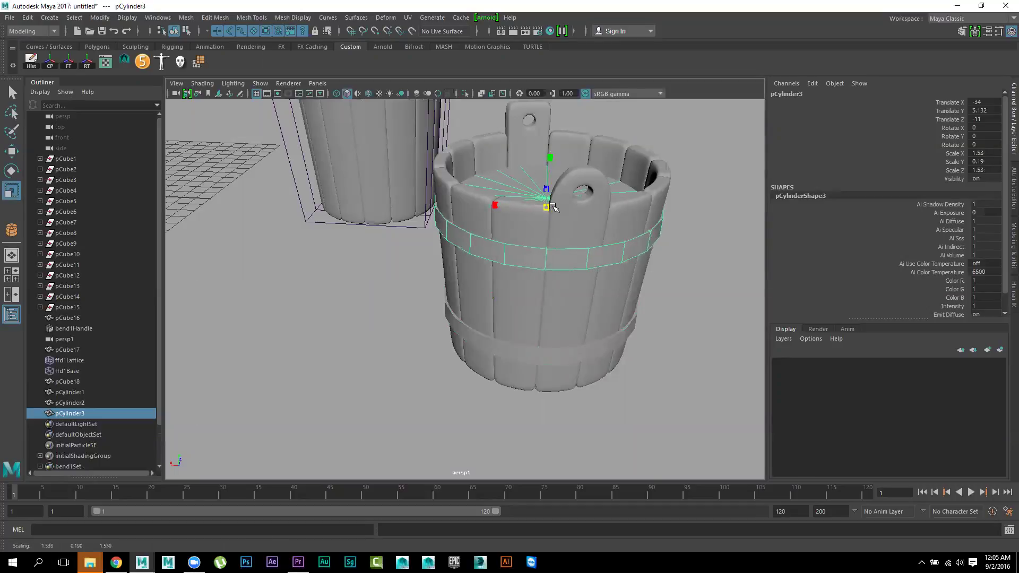
{"action": "left_click", "coordinate": [695, 382]}
{"action": "mouse_move", "coordinate": [698, 387]}
{"action": "left_mouse_down", "text": "alt"}
{"action": "mouse_move", "coordinate": [610, 286]}
{"action": "mouse_move", "coordinate": [554, 282]}
{"action": "mouse_move", "coordinate": [568, 293]}
{"action": "mouse_move", "coordinate": [498, 316]}
{"action": "left_mouse_up", "text": "alt"}
{"action": "left_click_drag", "start_coordinate": [584, 292], "coordinate": [554, 273], "text": "alt"}
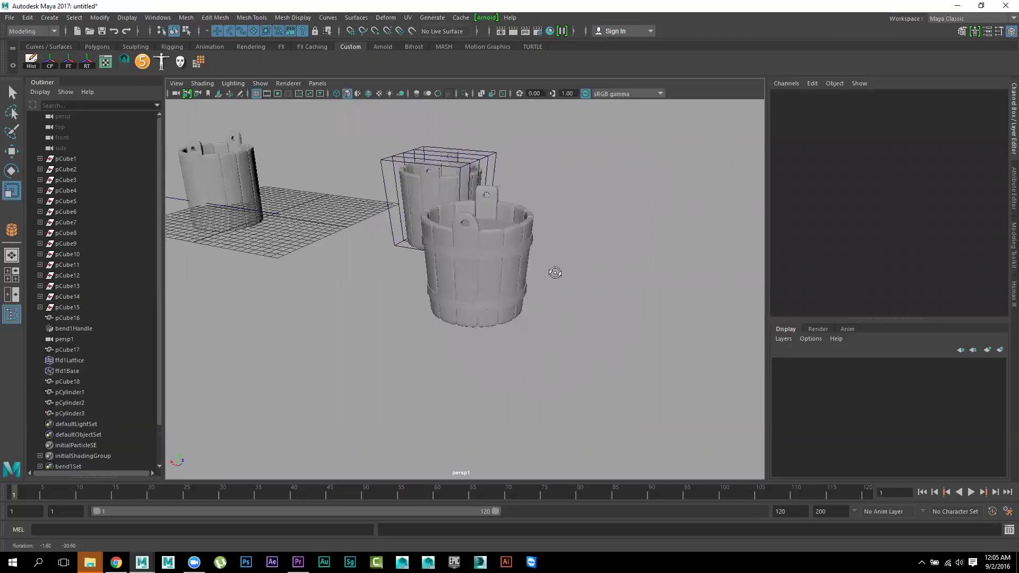
Render the bucket scene in the Arnold RenderView and move the render window aside
{"action": "left_click_drag", "start_coordinate": [488, 264], "coordinate": [648, 291], "text": "alt"}
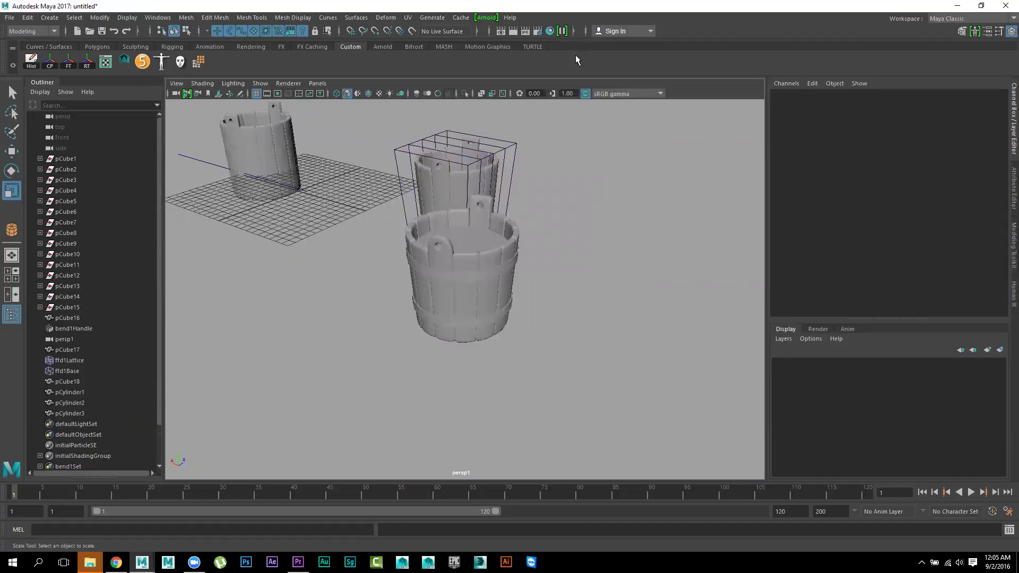
{"action": "left_click", "coordinate": [486, 17]}
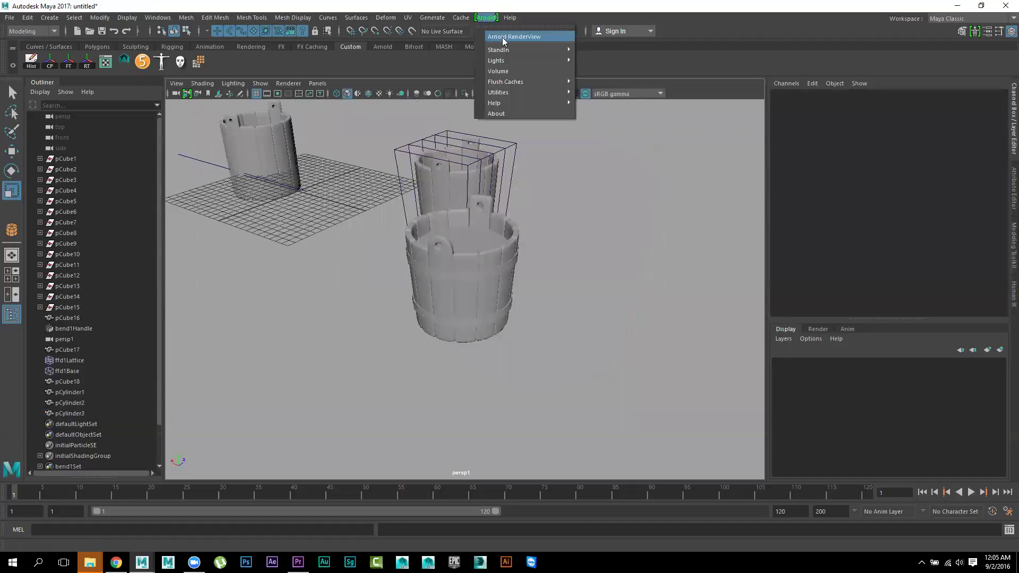
{"action": "left_click", "coordinate": [502, 37]}
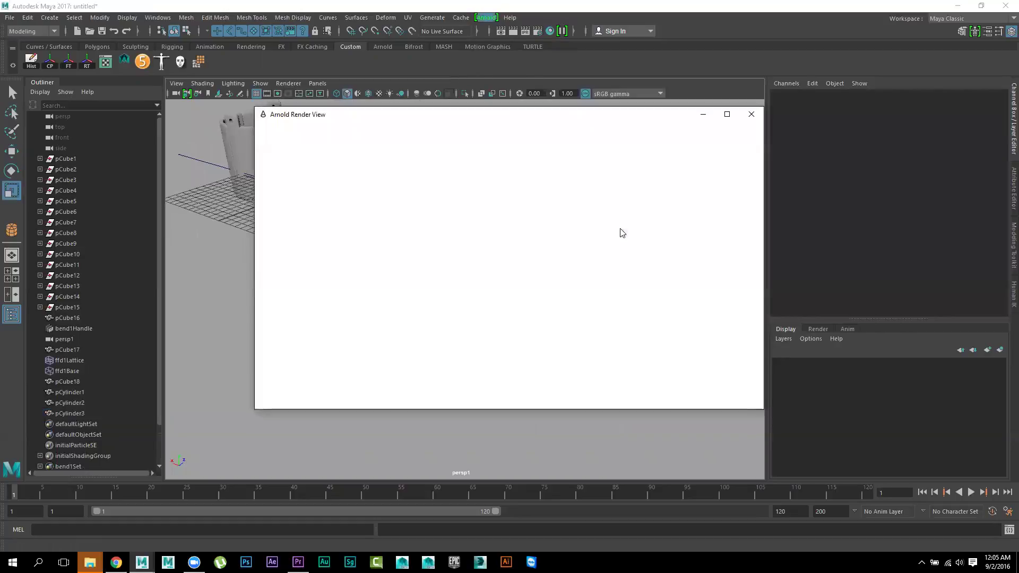
{"action": "left_click", "coordinate": [486, 19]}
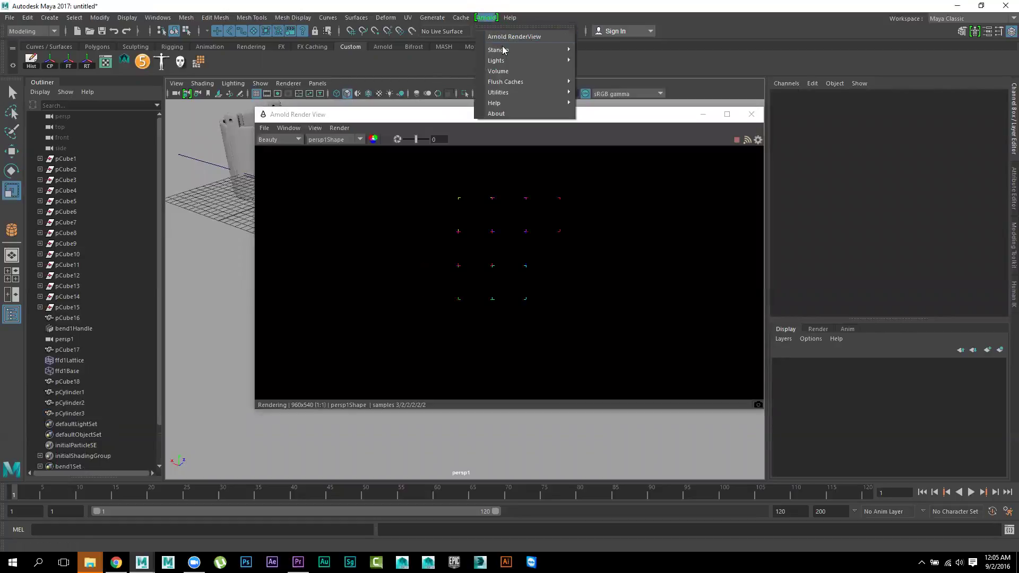
{"action": "mouse_move", "coordinate": [505, 81]}
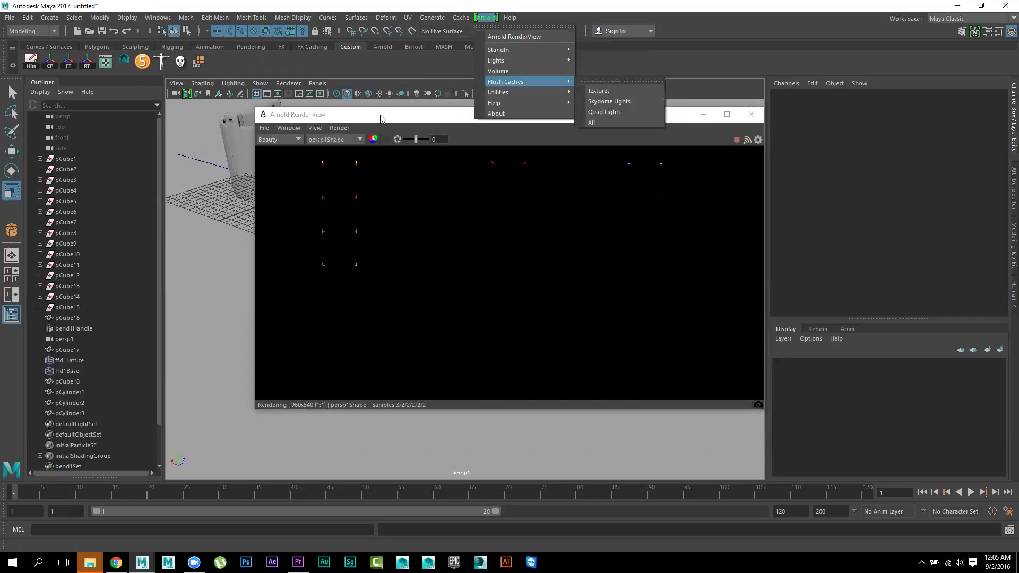
{"action": "left_click", "coordinate": [379, 117]}
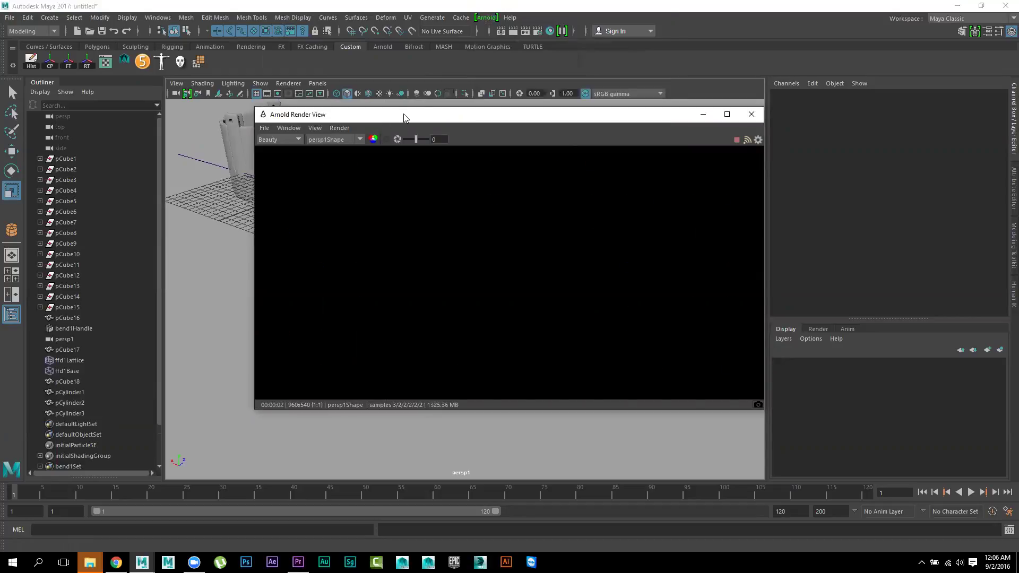
{"action": "left_click_drag", "start_coordinate": [403, 117], "coordinate": [756, 143]}
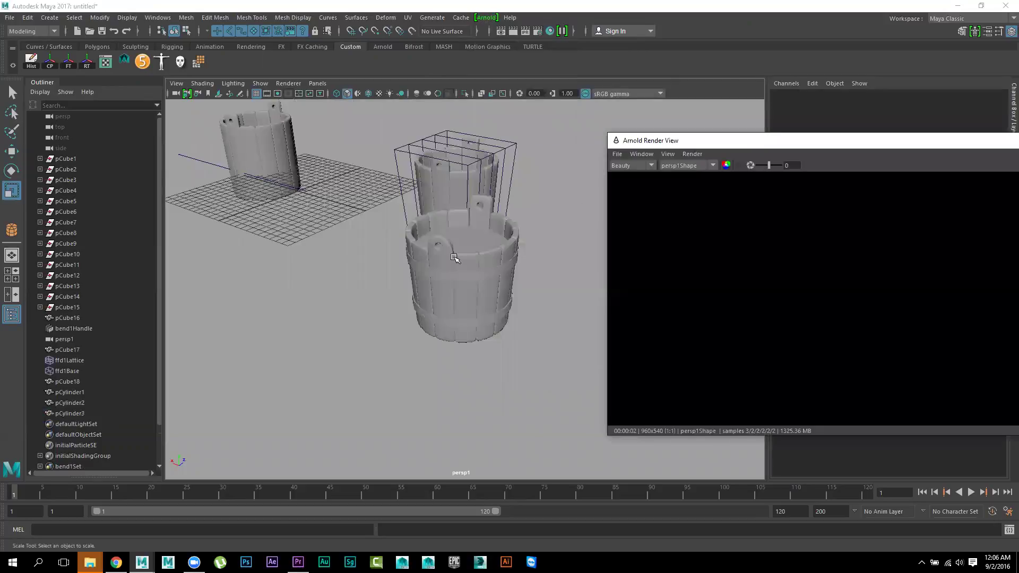
Select the finished bucket pCube18 and show its UV layout in the UV Editor
{"action": "left_click", "coordinate": [470, 303]}
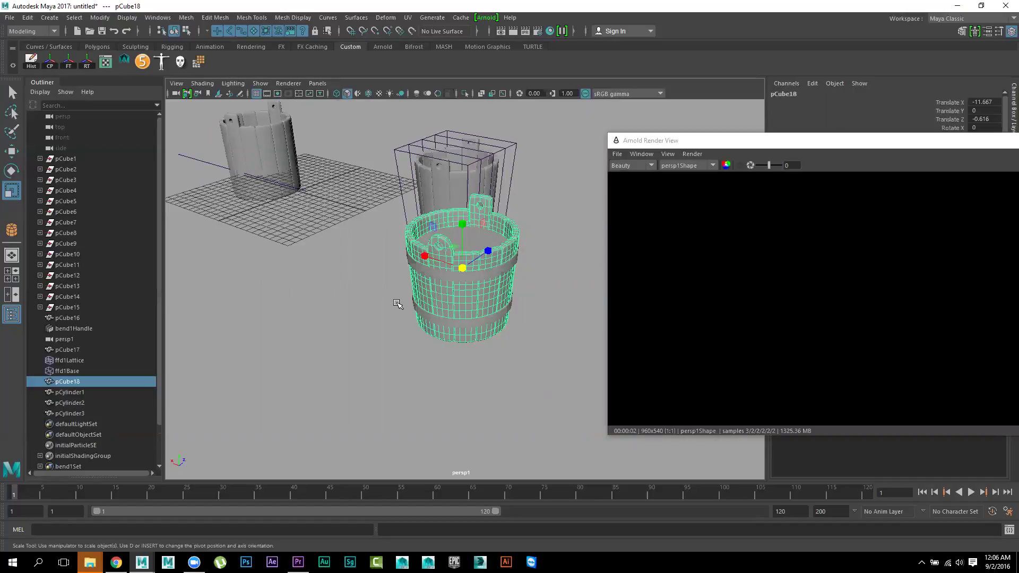
{"action": "left_click", "coordinate": [668, 142]}
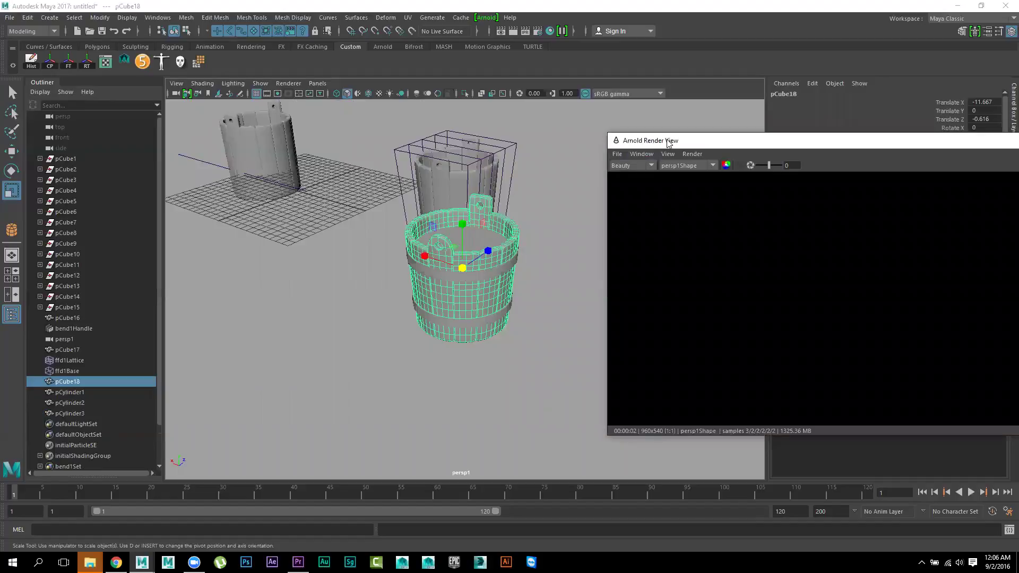
{"action": "left_click_drag", "start_coordinate": [668, 142], "coordinate": [651, 282]}
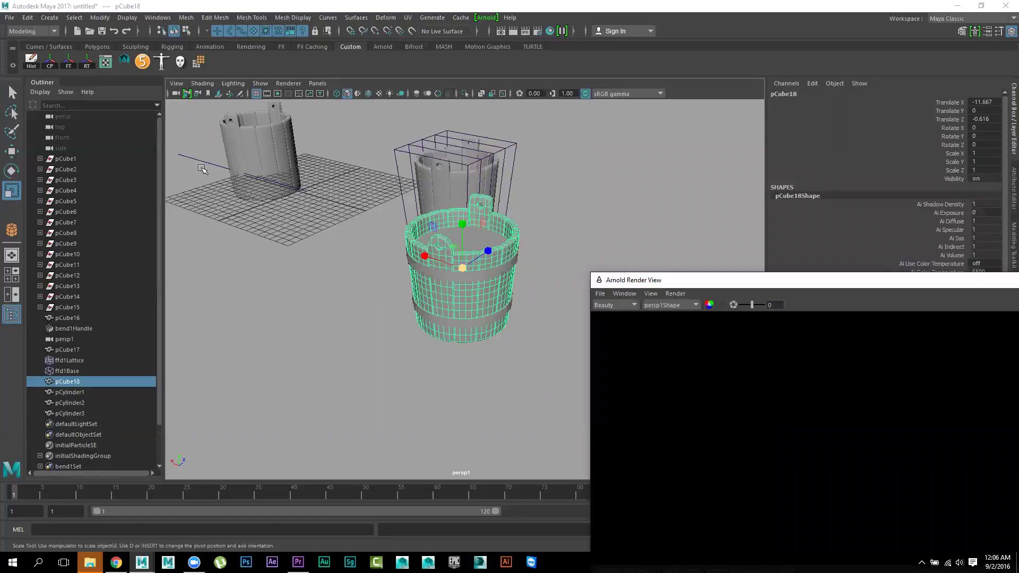
{"action": "left_click", "coordinate": [106, 61]}
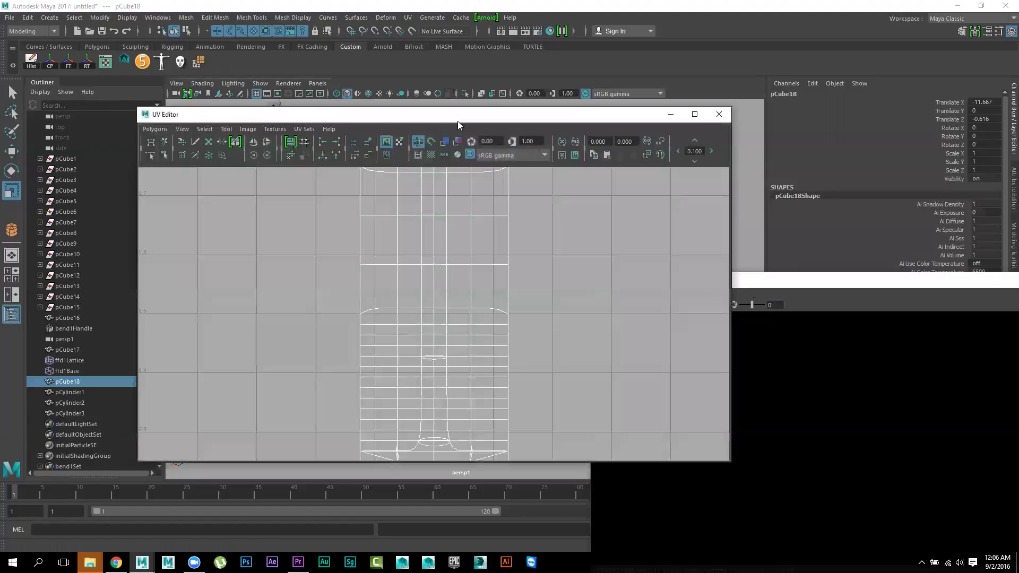
Move the UV Editor aside and zoom out to show the 0–1 UV range
{"action": "left_click_drag", "start_coordinate": [457, 121], "coordinate": [767, 137]}
{"action": "scroll", "coordinate": [774, 335], "scroll_direction": "down", "scroll_amount": 3}
{"action": "scroll", "coordinate": [631, 264], "scroll_direction": "down", "scroll_amount": 2}
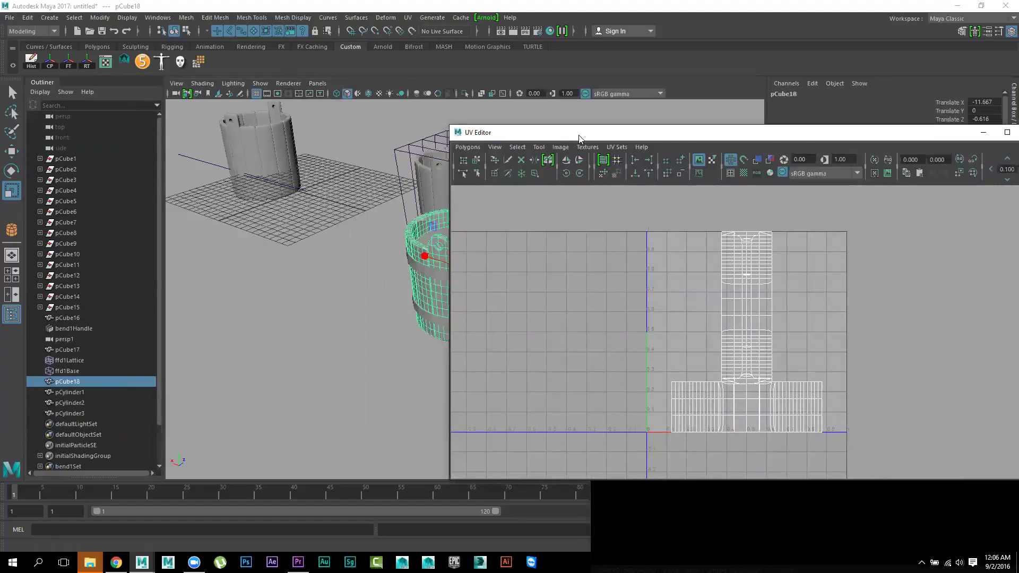
{"action": "left_click_drag", "start_coordinate": [579, 138], "coordinate": [647, 124]}
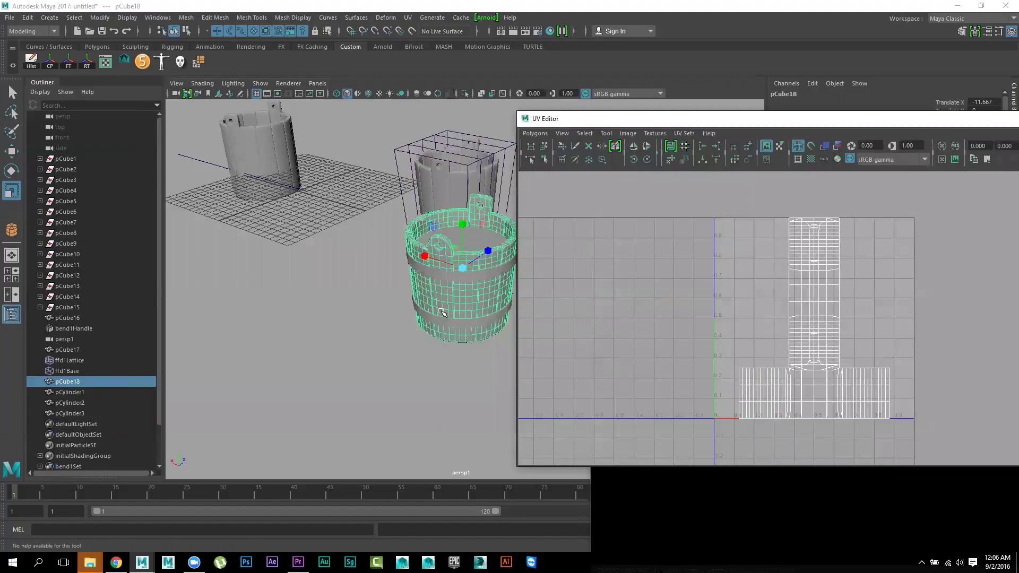
Delete the bend1Handle deformer so the pCube16 plank wall lies flat, then select it
{"action": "mouse_move", "coordinate": [441, 312]}
{"action": "left_mouse_down", "text": "alt"}
{"action": "mouse_move", "coordinate": [358, 297]}
{"action": "mouse_move", "coordinate": [414, 334]}
{"action": "mouse_move", "coordinate": [403, 353]}
{"action": "left_mouse_up", "text": "alt"}
{"action": "right_click_drag", "start_coordinate": [403, 353], "coordinate": [402, 273], "text": "alt"}
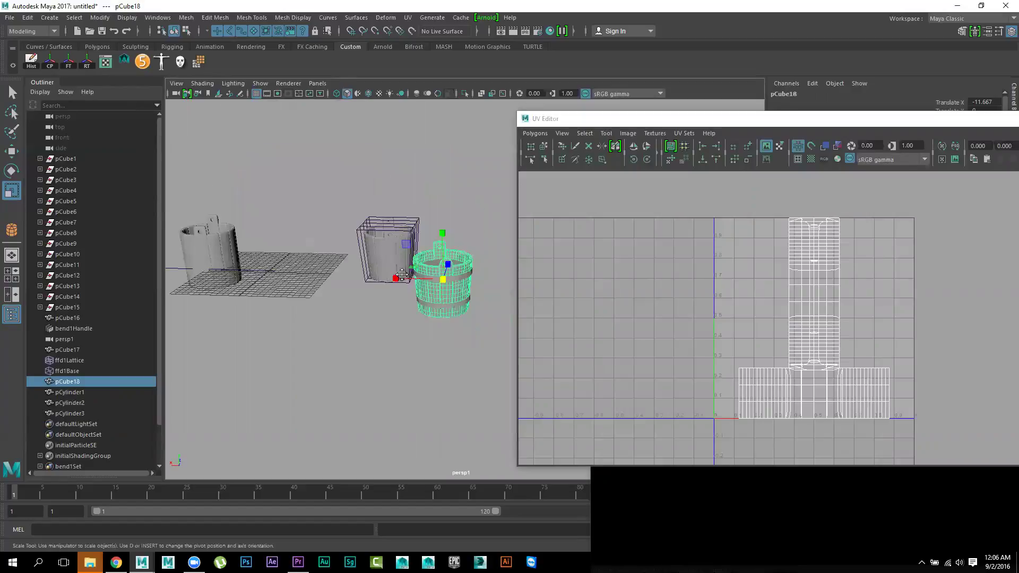
{"action": "middle_click_drag", "start_coordinate": [401, 273], "coordinate": [452, 275], "text": "alt"}
{"action": "left_click", "coordinate": [312, 273]}
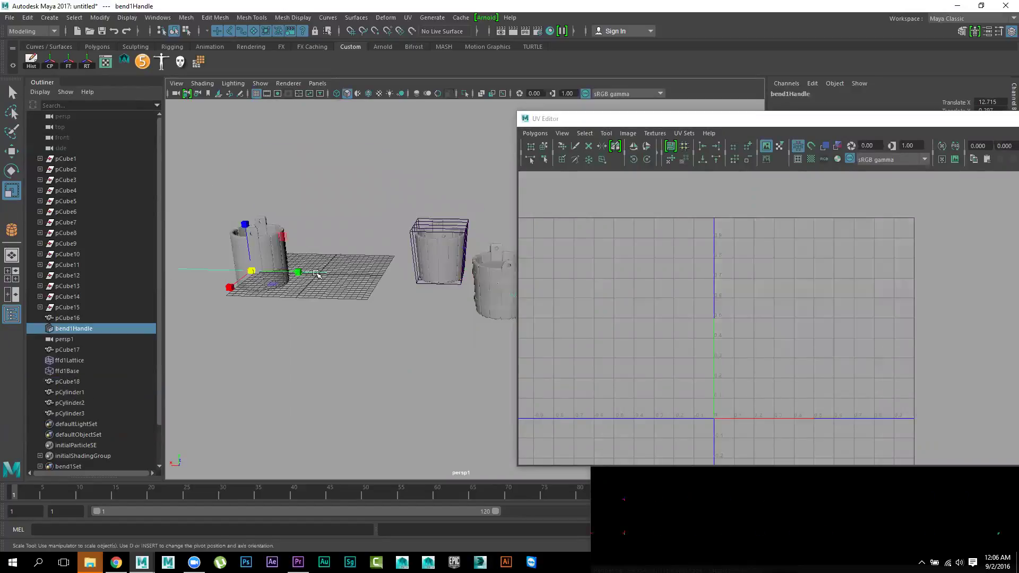
{"action": "key", "text": "Delete"}
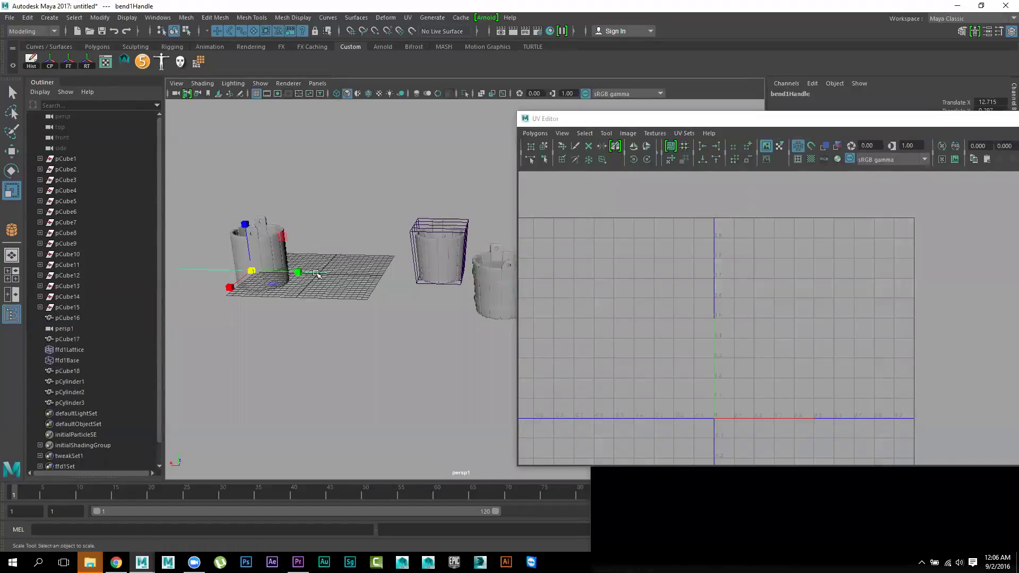
{"action": "left_click", "coordinate": [289, 291]}
Split pCube16 into individual plank meshes with Mesh > Separate and select the rightmost piece
{"action": "mouse_move", "coordinate": [282, 309]}
{"action": "right_mouse_down", "text": "alt"}
{"action": "mouse_move", "coordinate": [409, 298]}
{"action": "mouse_move", "coordinate": [407, 262]}
{"action": "right_mouse_up", "text": "alt"}
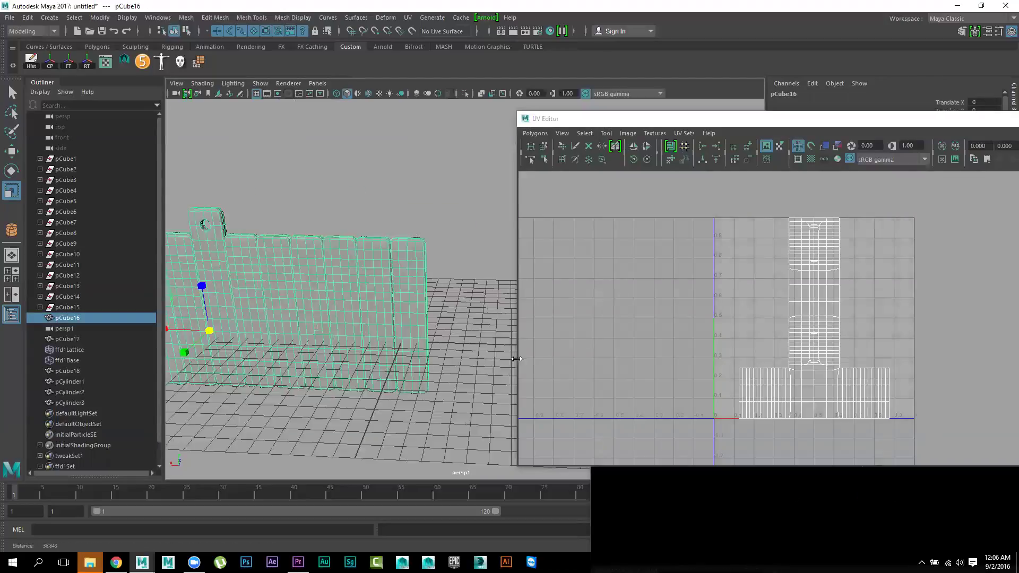
{"action": "key", "text": "space"}
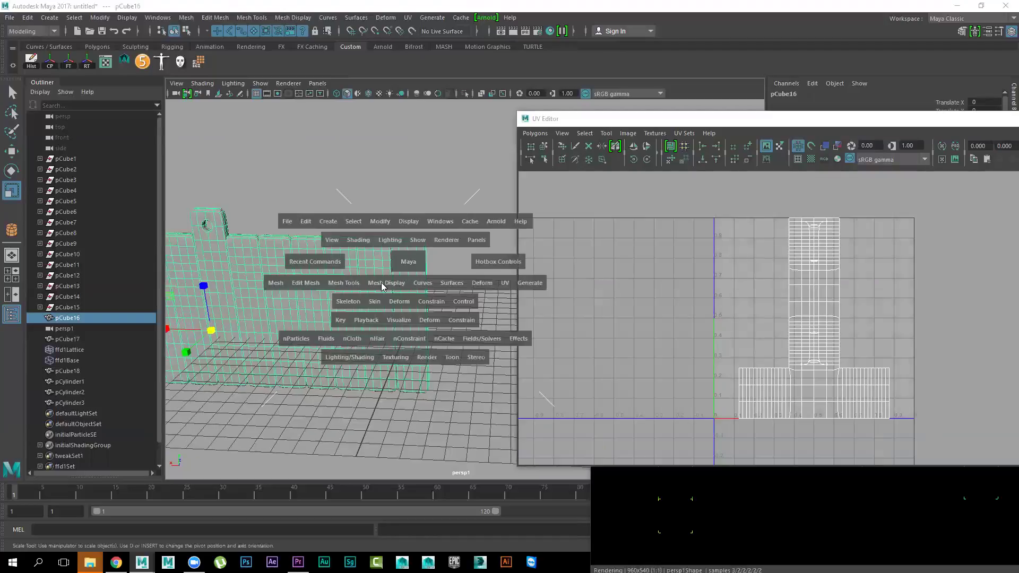
{"action": "left_click", "coordinate": [282, 282]}
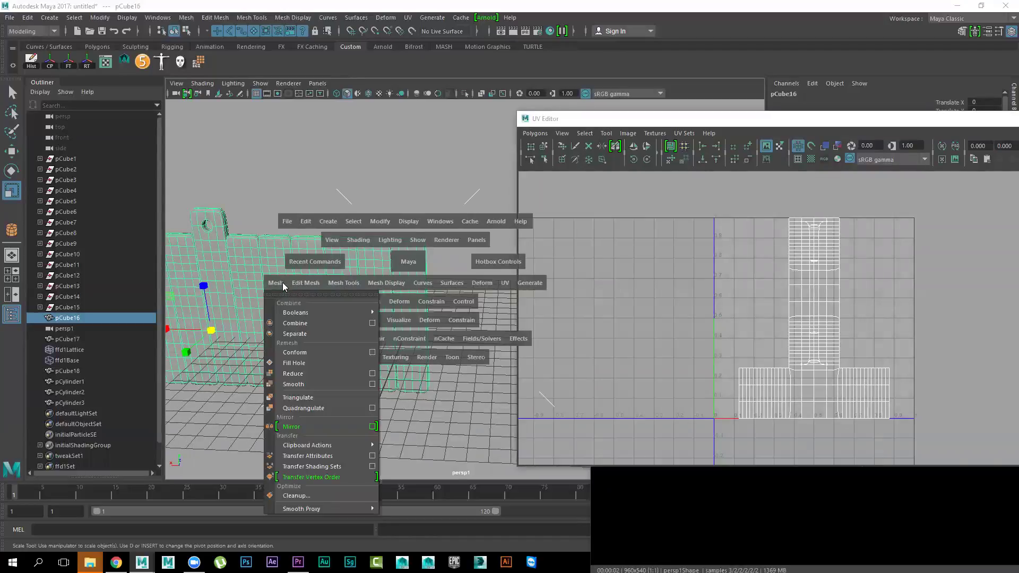
{"action": "left_click", "coordinate": [318, 331]}
{"action": "left_click", "coordinate": [418, 281]}
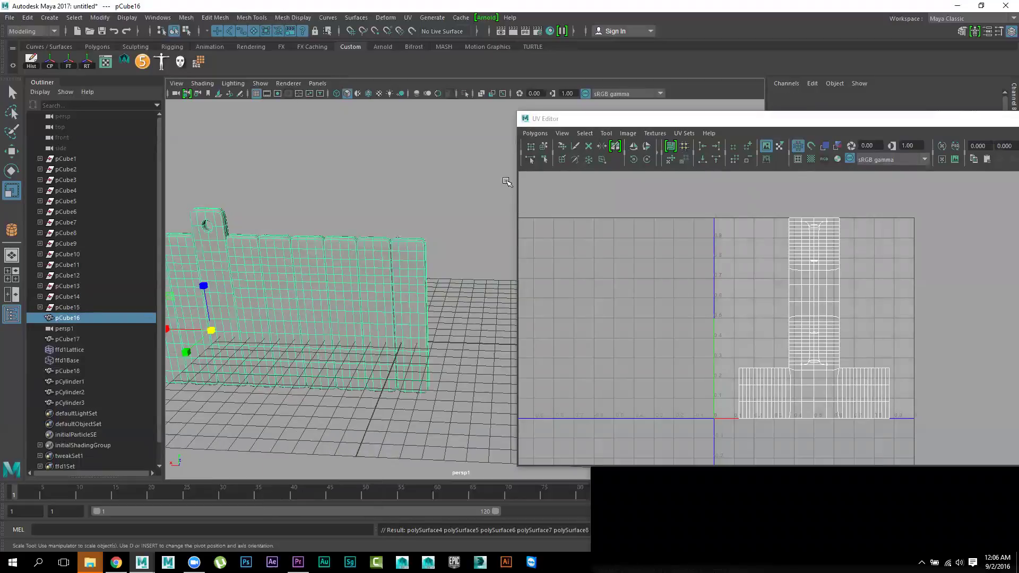
Zoom the UV Editor view and shrink its window, moving it up and to the left
{"action": "scroll", "coordinate": [808, 342], "scroll_direction": "up", "scroll_amount": 1}
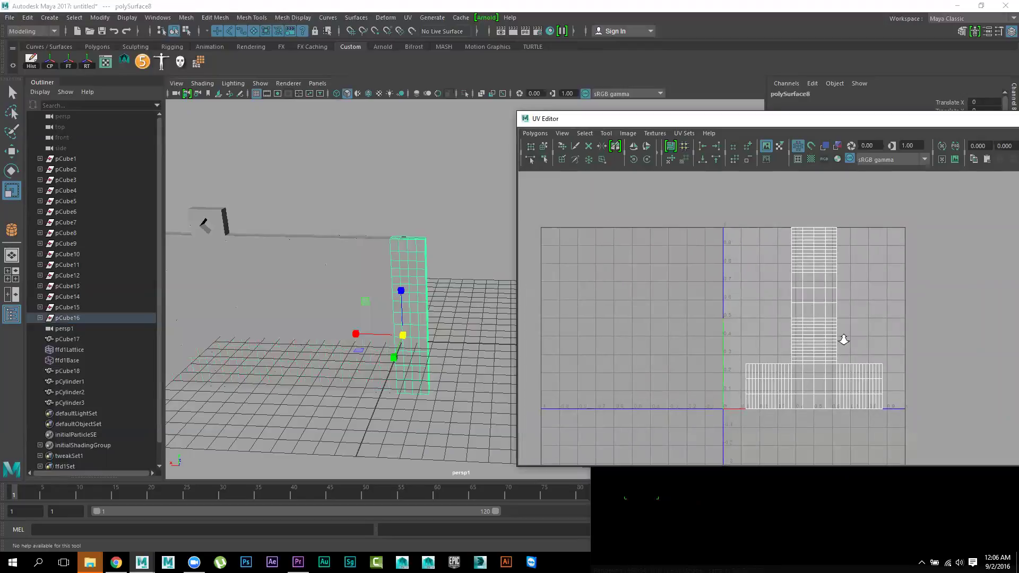
{"action": "scroll", "coordinate": [807, 342], "scroll_direction": "up", "scroll_amount": 1}
{"action": "scroll", "coordinate": [807, 342], "scroll_direction": "up", "scroll_amount": 1}
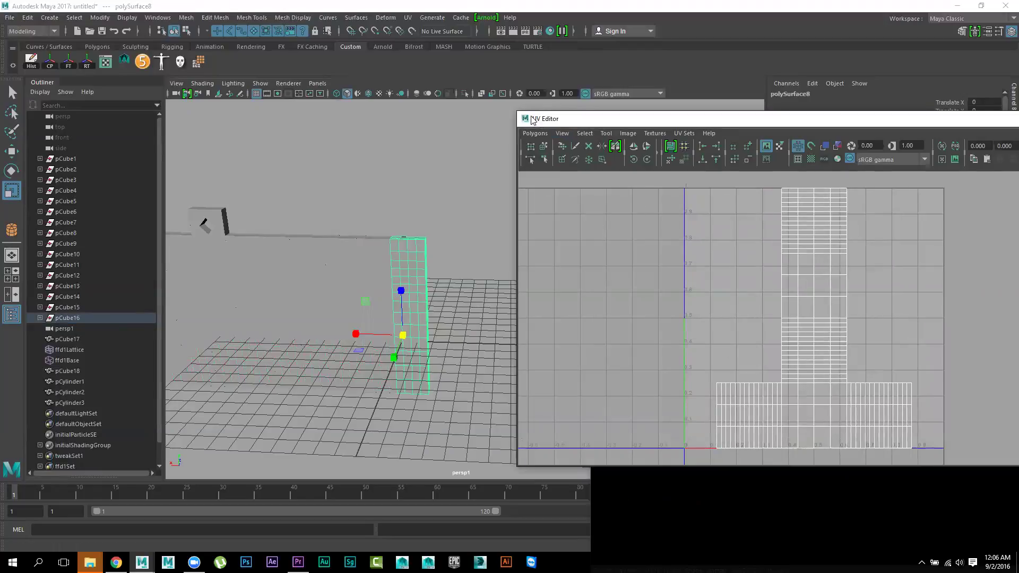
{"action": "left_click_drag", "start_coordinate": [516, 109], "coordinate": [677, 140]}
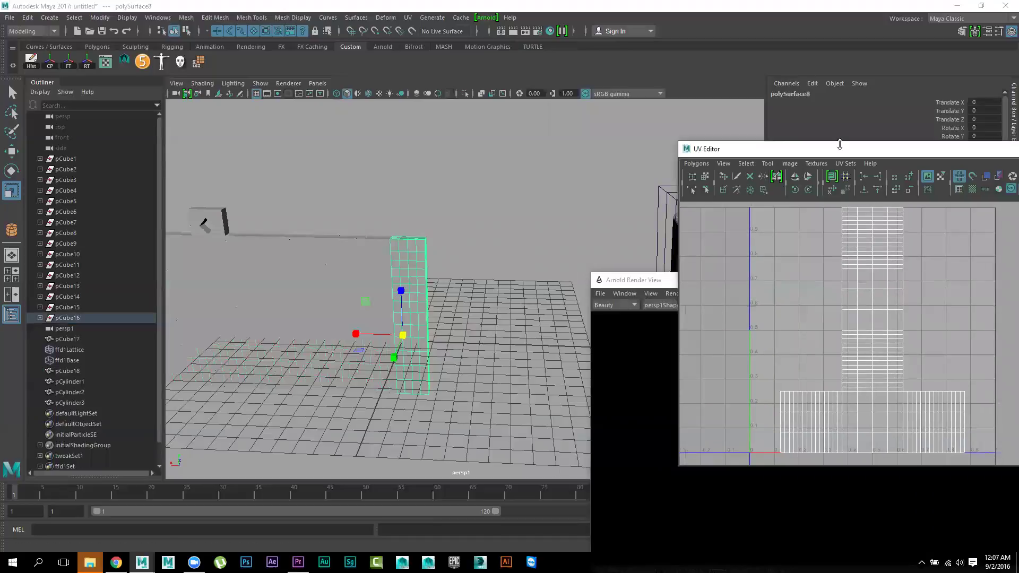
{"action": "left_click_drag", "start_coordinate": [838, 154], "coordinate": [657, 113]}
{"action": "left_click_drag", "start_coordinate": [324, 279], "coordinate": [344, 281], "text": "alt"}
Freeze the tall plank polySurface8's transformations with the CP shelf button and reselect it
{"action": "left_click_drag", "start_coordinate": [286, 268], "coordinate": [347, 305], "text": "alt"}
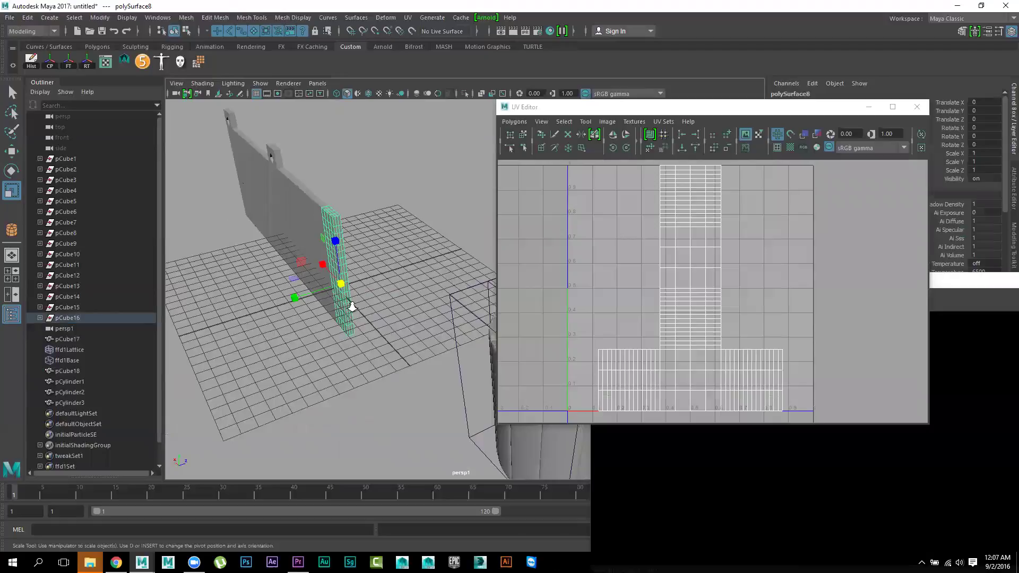
{"action": "middle_click_drag", "start_coordinate": [355, 305], "coordinate": [433, 252], "text": "alt"}
{"action": "scroll", "coordinate": [371, 276], "scroll_direction": "up", "scroll_amount": 2}
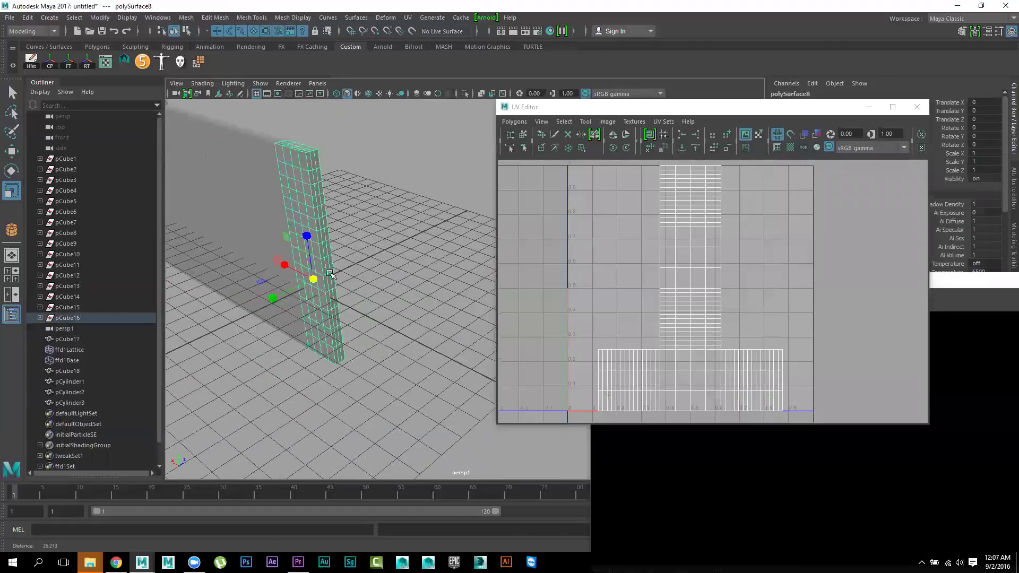
{"action": "scroll", "coordinate": [345, 287], "scroll_direction": "up", "scroll_amount": 2}
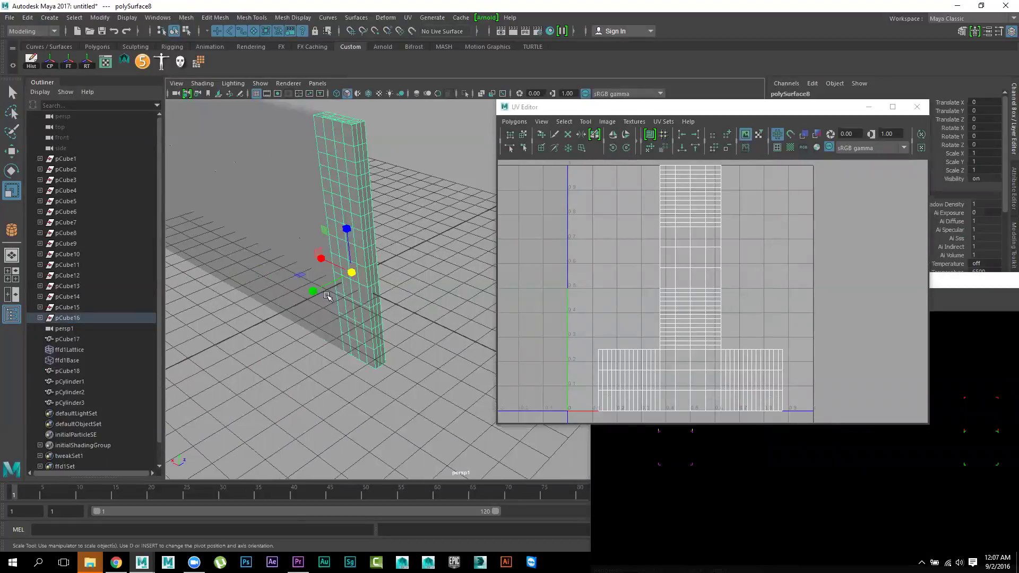
{"action": "scroll", "coordinate": [372, 287], "scroll_direction": "down", "scroll_amount": 1}
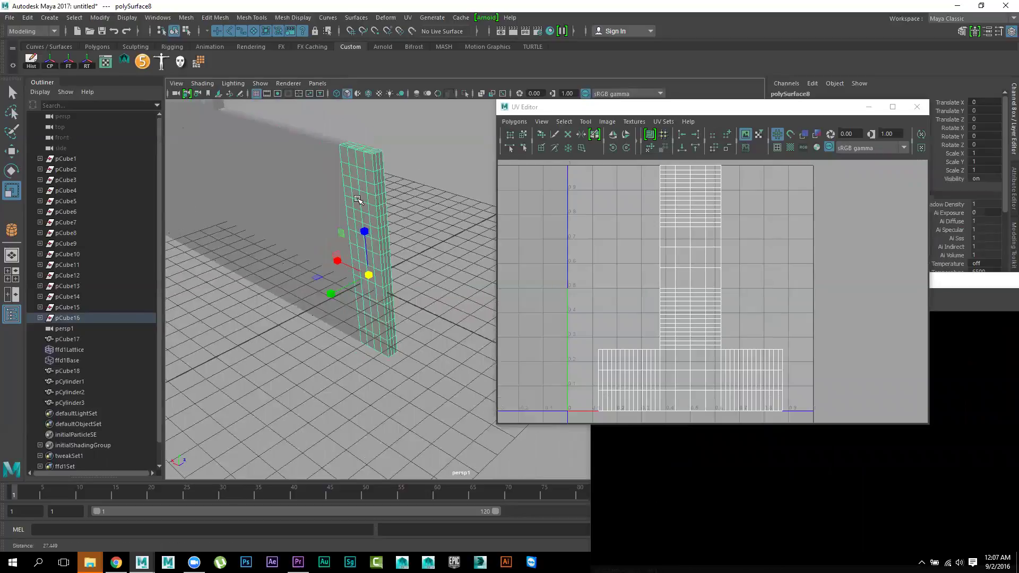
{"action": "scroll", "coordinate": [358, 199], "scroll_direction": "down", "scroll_amount": 1}
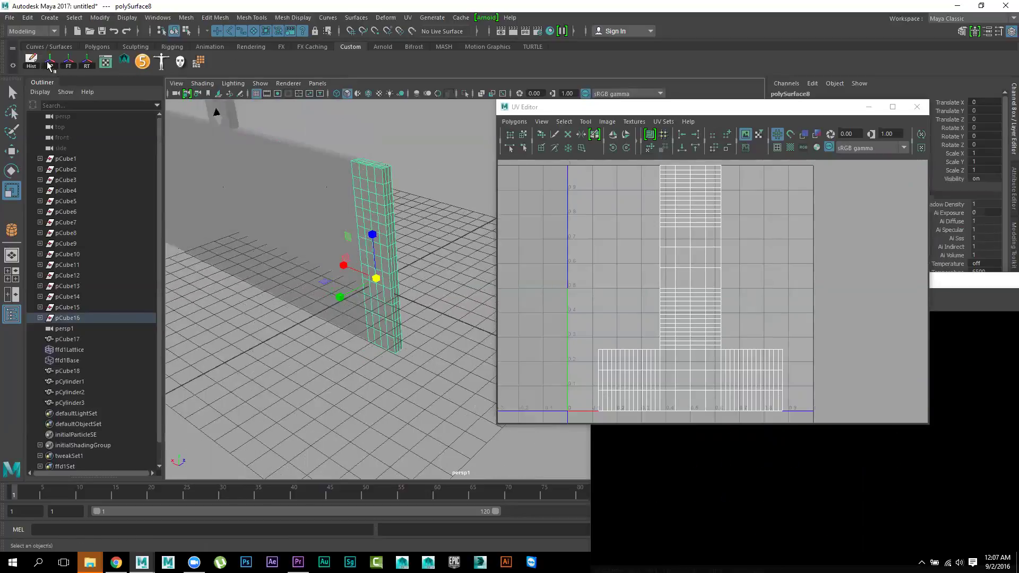
{"action": "left_click", "coordinate": [53, 66]}
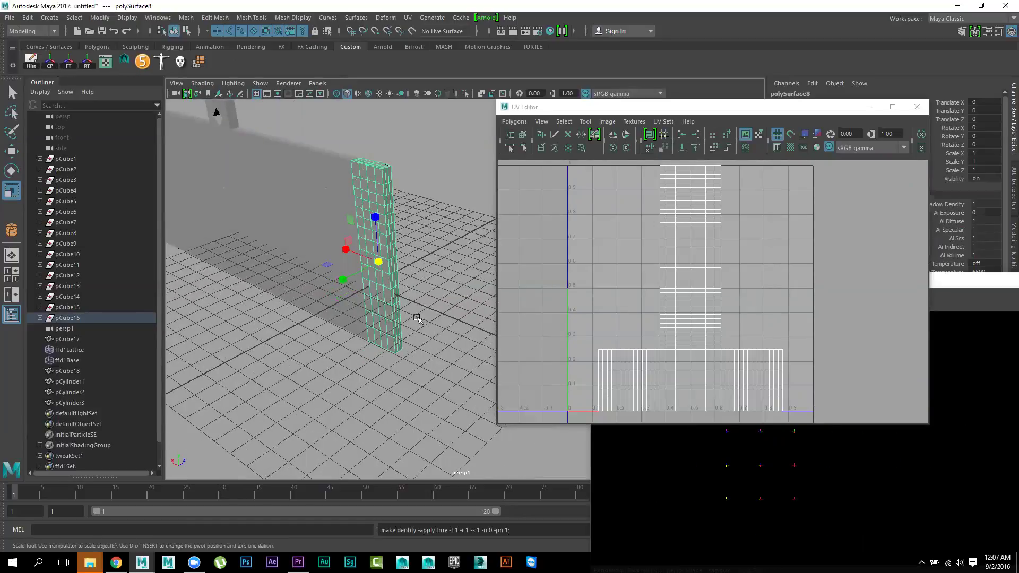
{"action": "left_click", "coordinate": [391, 340]}
{"action": "mouse_move", "coordinate": [391, 339]}
{"action": "left_mouse_down", "text": "alt"}
{"action": "mouse_move", "coordinate": [398, 275]}
{"action": "mouse_move", "coordinate": [391, 332]}
{"action": "mouse_move", "coordinate": [374, 329]}
{"action": "left_mouse_up", "text": "alt"}
{"action": "left_click", "coordinate": [398, 275]}
{"action": "mouse_move", "coordinate": [262, 316]}
{"action": "left_mouse_down", "text": "alt"}
{"action": "mouse_move", "coordinate": [366, 319]}
{"action": "mouse_move", "coordinate": [367, 287]}
{"action": "mouse_move", "coordinate": [416, 300]}
{"action": "left_mouse_up", "text": "alt"}
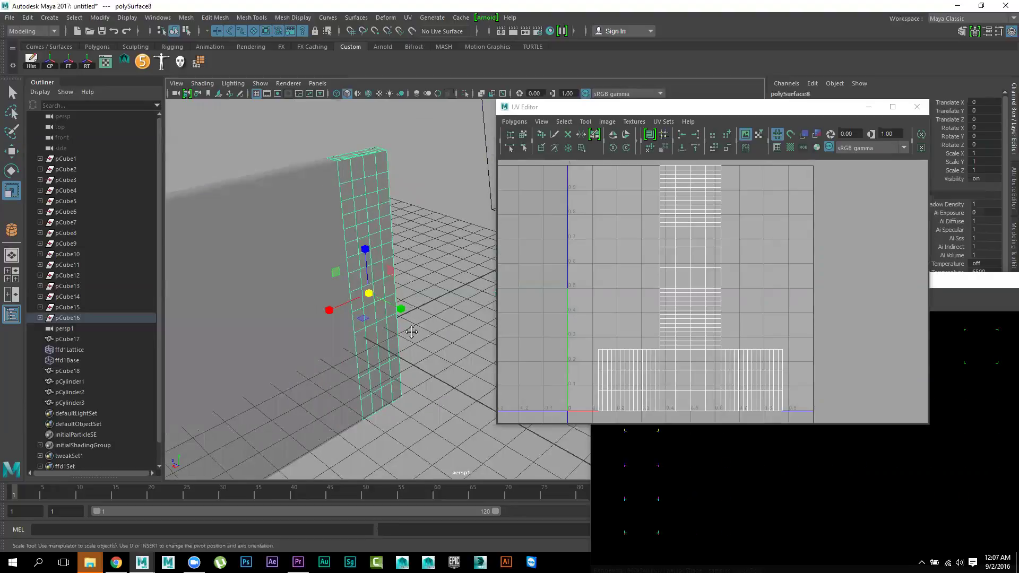
{"action": "middle_click_drag", "start_coordinate": [411, 331], "coordinate": [406, 326], "text": "alt"}
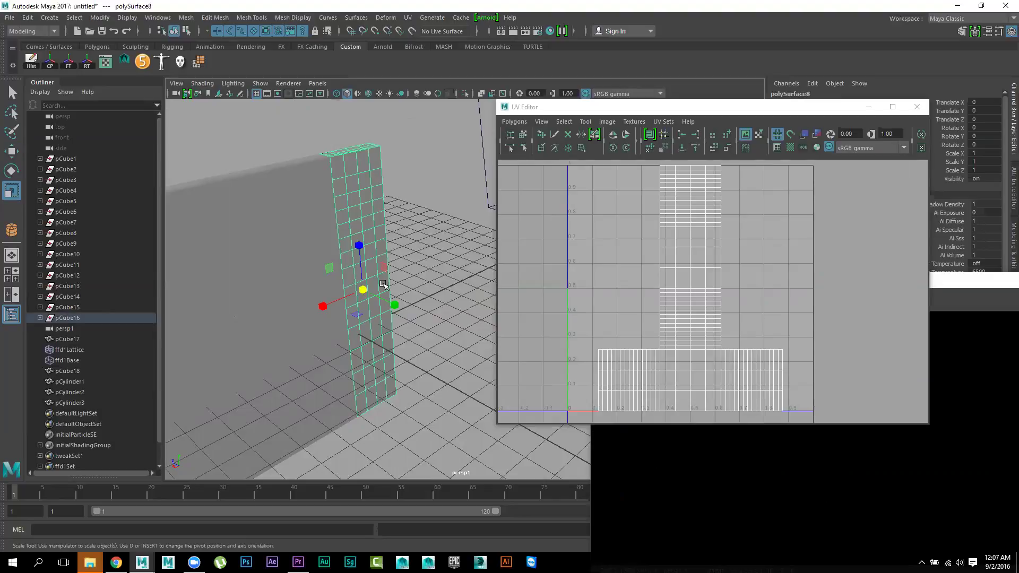
Apply a Planar Map Y projection to polySurface8 and normalize its UVs into the 0–1 square
{"action": "right_click", "coordinate": [383, 285], "text": "shift"}
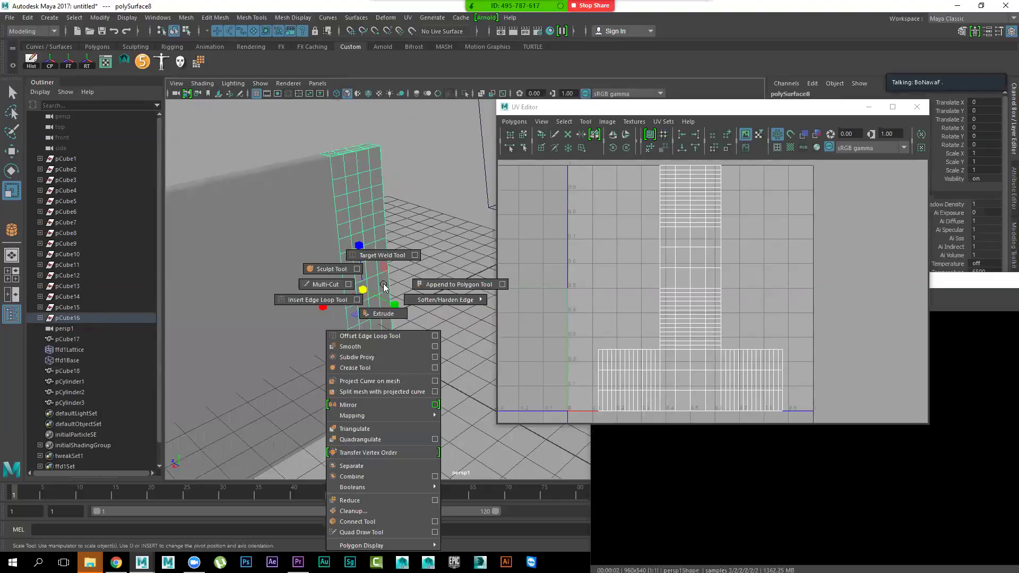
{"action": "mouse_move", "coordinate": [374, 415]}
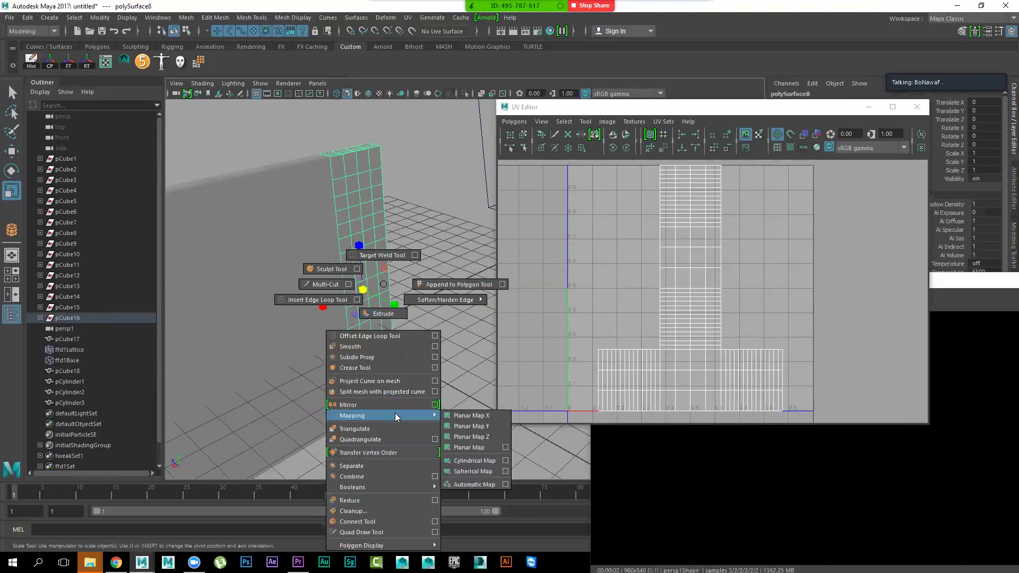
{"action": "left_click", "coordinate": [488, 426]}
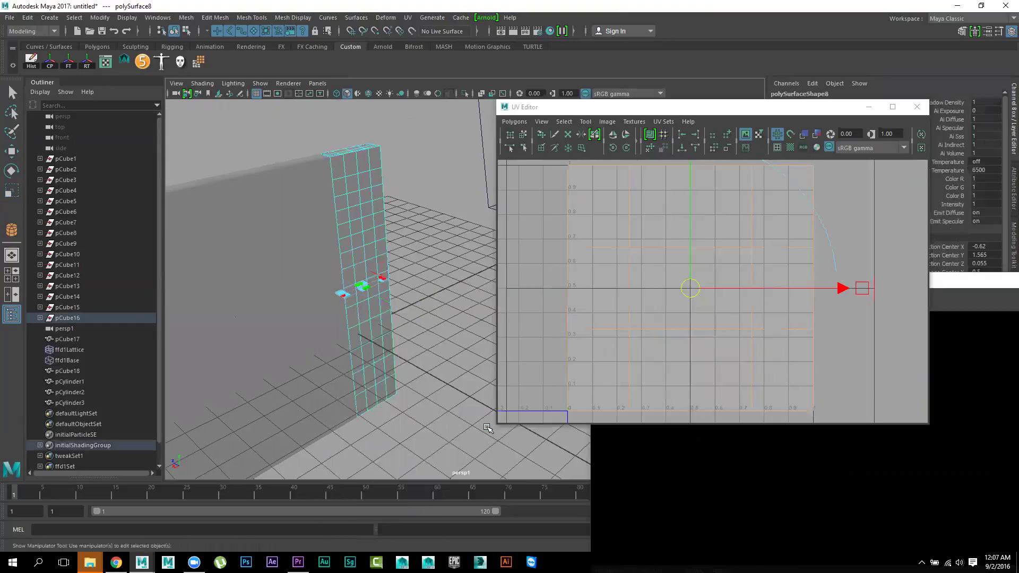
{"action": "scroll", "coordinate": [695, 247], "scroll_direction": "down", "scroll_amount": 2}
{"action": "scroll", "coordinate": [744, 257], "scroll_direction": "down", "scroll_amount": 1}
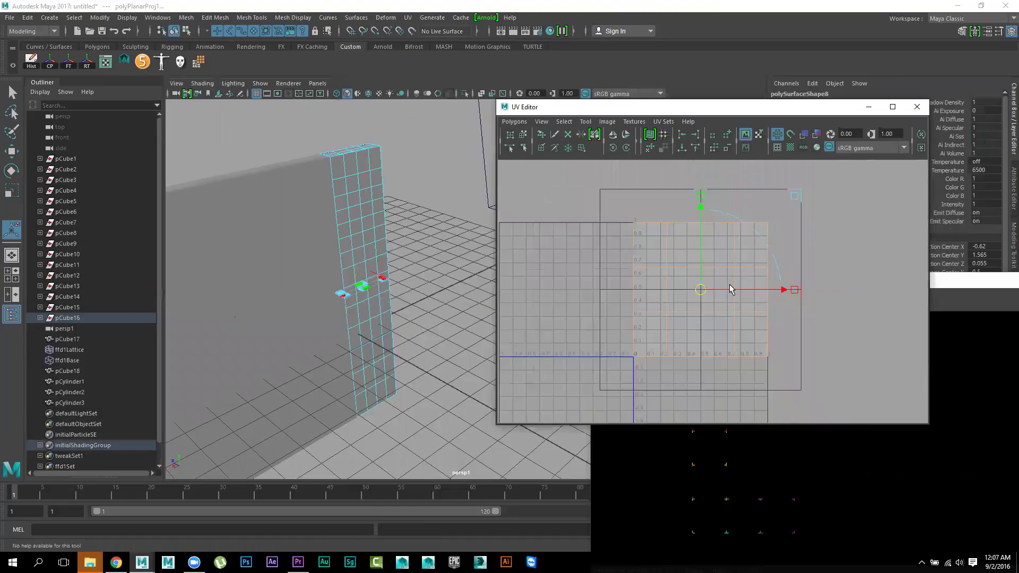
{"action": "left_click", "coordinate": [514, 121]}
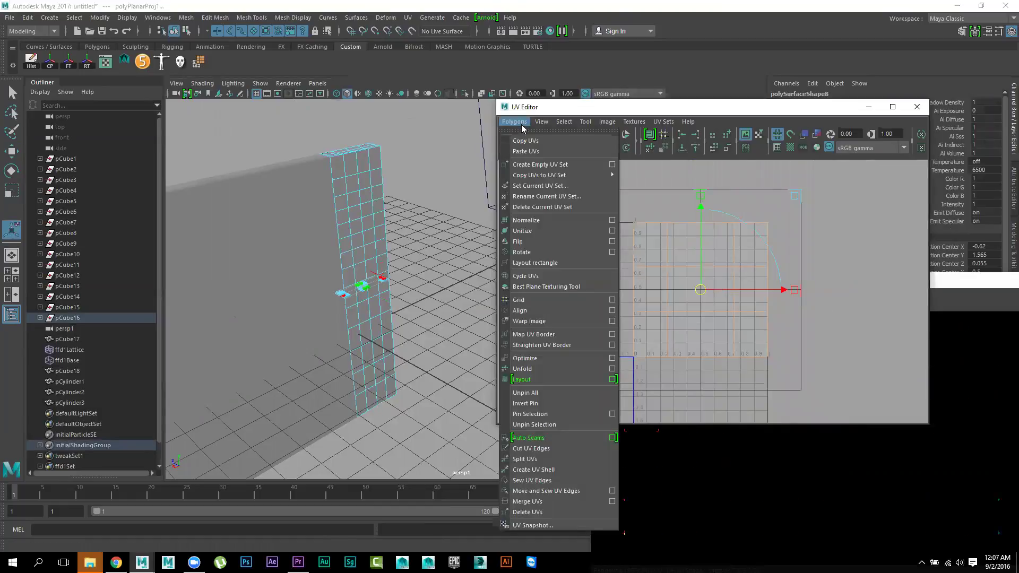
{"action": "left_click", "coordinate": [536, 218]}
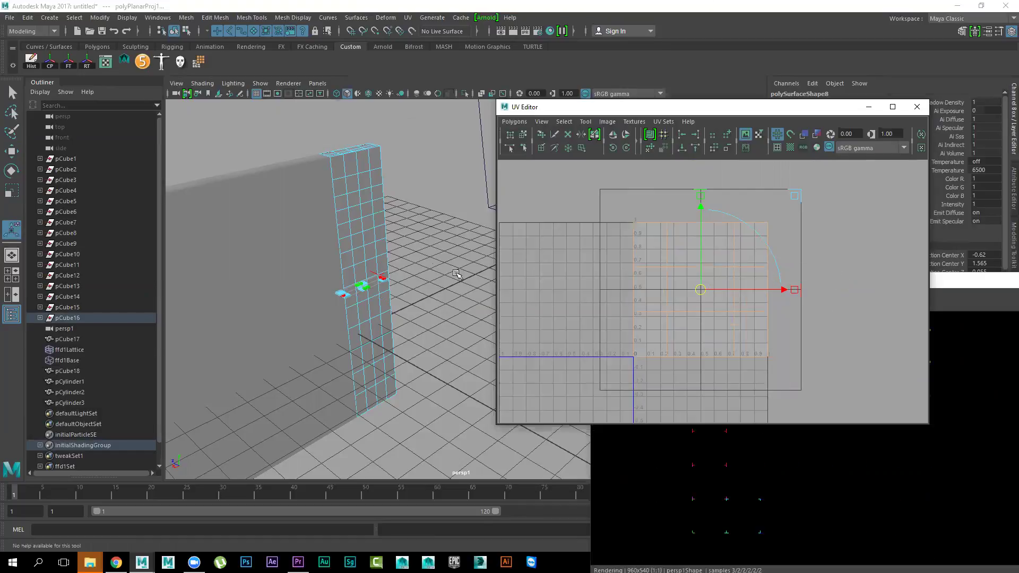
{"action": "right_click_drag", "start_coordinate": [381, 225], "coordinate": [406, 227]}
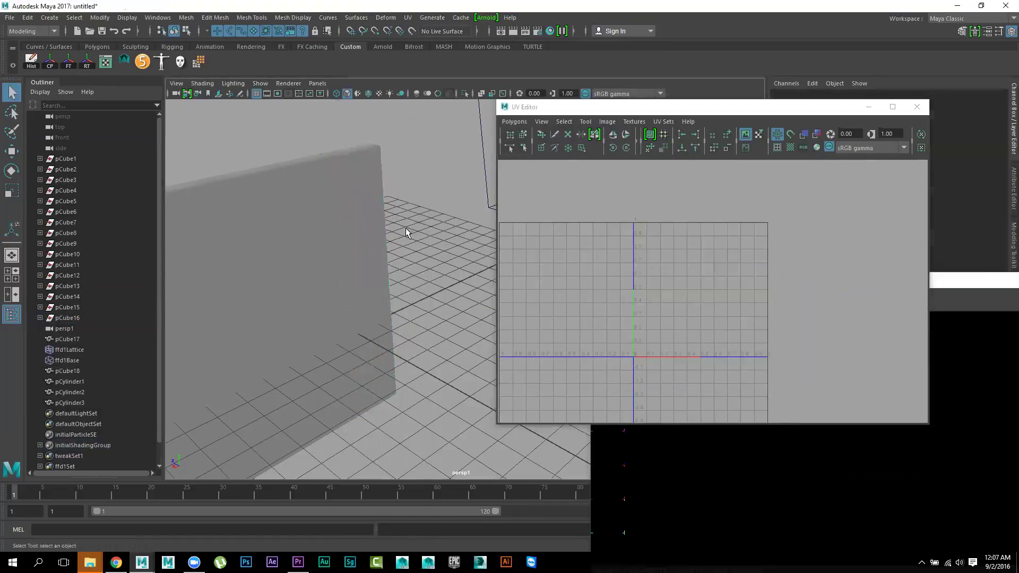
{"action": "scroll", "coordinate": [692, 289], "scroll_direction": "up", "scroll_amount": 1}
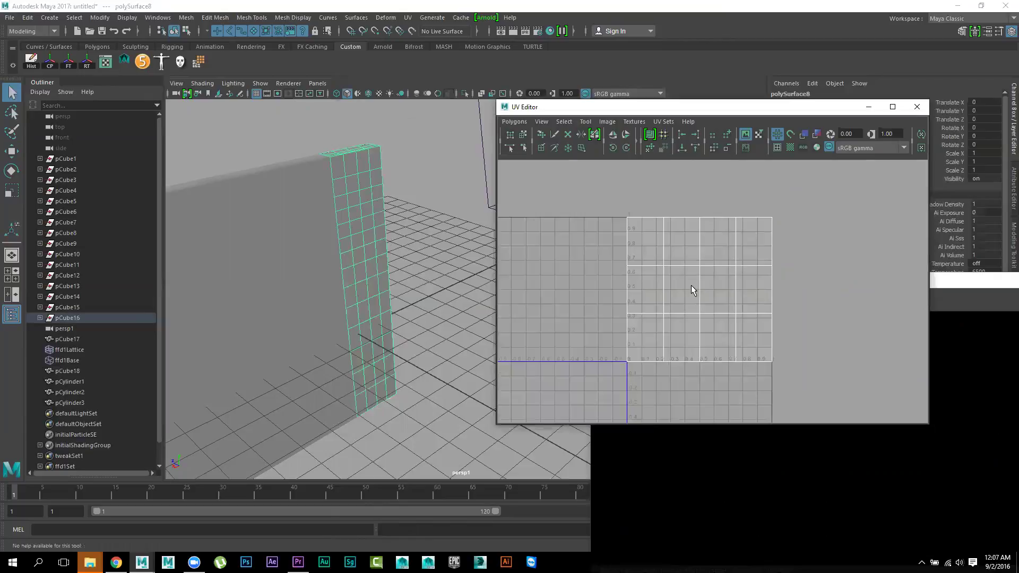
Assign a new Lambert material, lambert2, to the plank and show its attributes
{"action": "right_click", "coordinate": [357, 192]}
{"action": "mouse_move", "coordinate": [355, 471]}
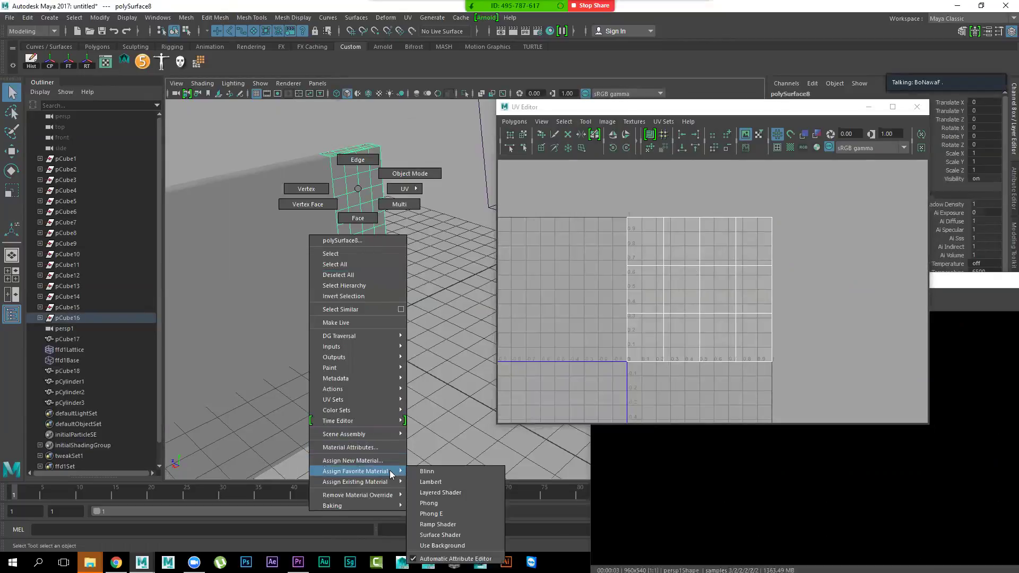
{"action": "left_click", "coordinate": [434, 482]}
{"action": "left_click_drag", "start_coordinate": [738, 115], "coordinate": [518, 308]}
{"action": "left_click", "coordinate": [1004, 102]}
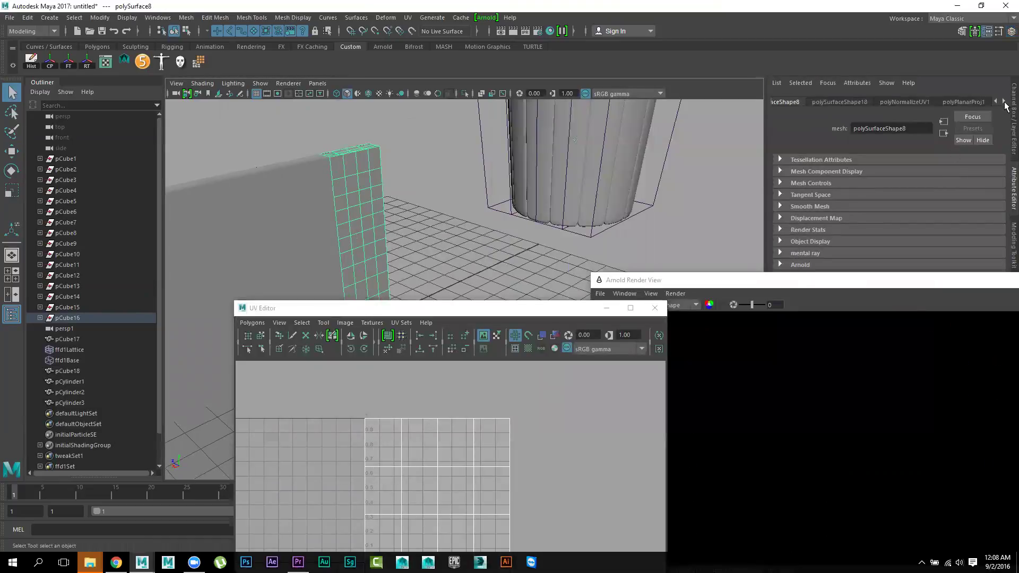
{"action": "left_click", "coordinate": [980, 101]}
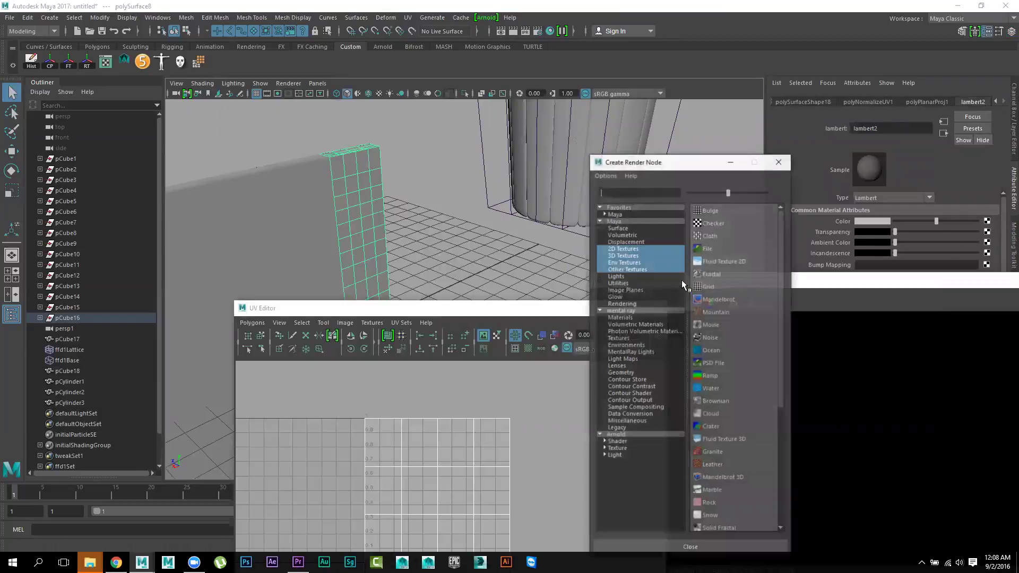
Map a File texture to lambert2's Color with Filter Type Off, loading Middle.jpg
{"action": "left_click", "coordinate": [712, 249]}
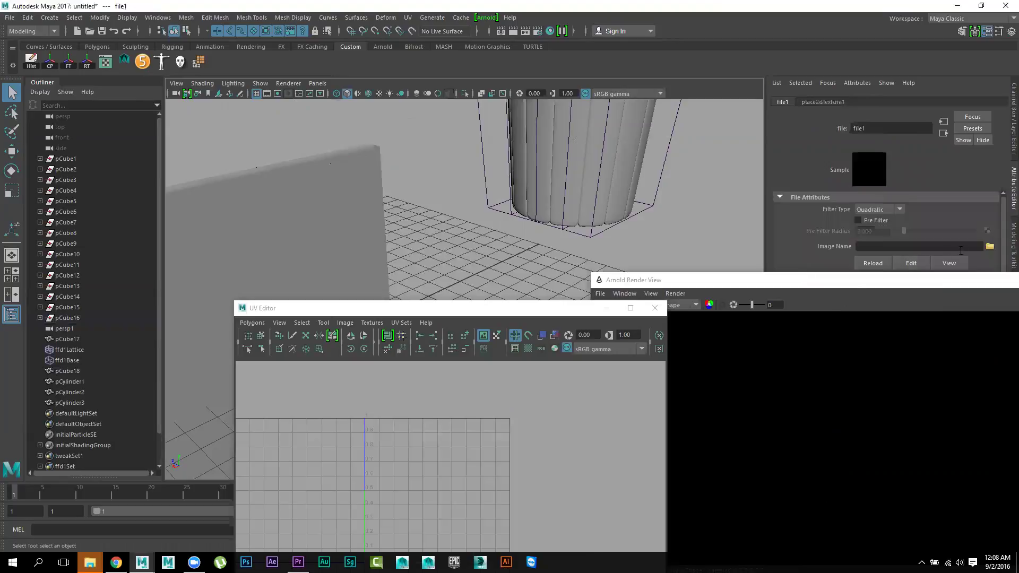
{"action": "left_click", "coordinate": [882, 213]}
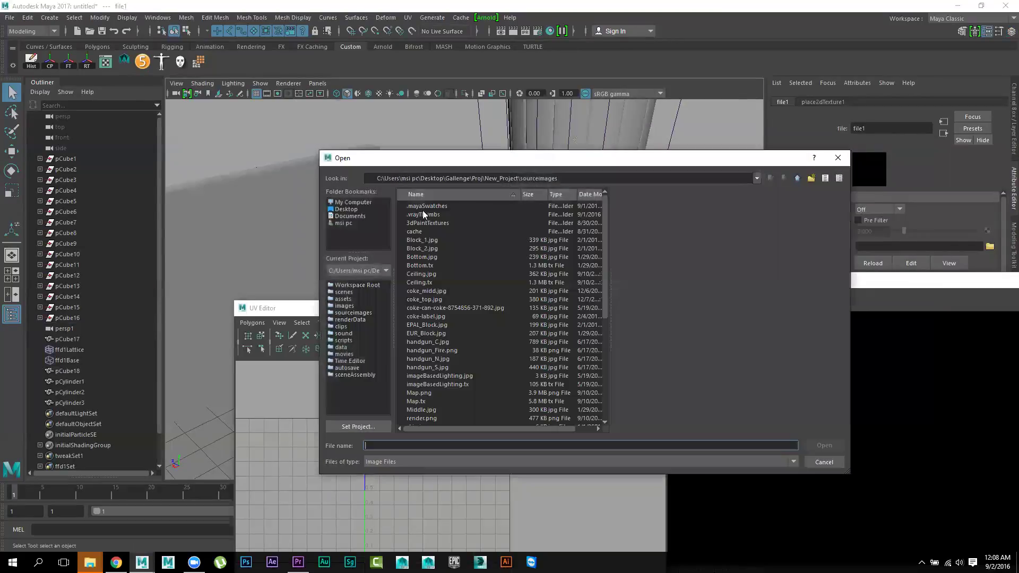
{"action": "left_click", "coordinate": [422, 292]}
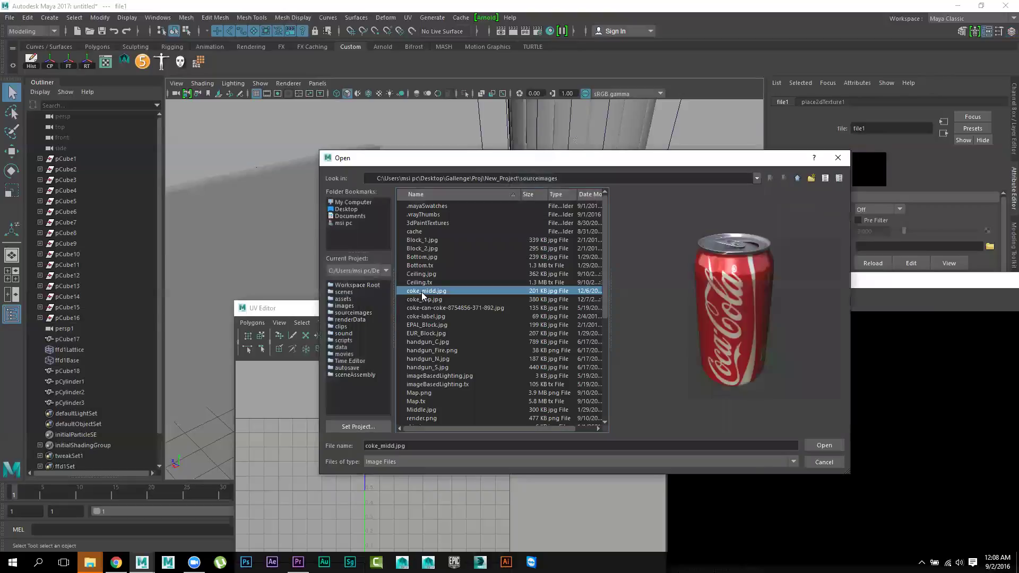
{"action": "left_click", "coordinate": [430, 299]}
{"action": "key", "text": "Down"}
{"action": "key", "text": "Down"}
{"action": "key", "text": "Down"}
{"action": "key", "text": "Down"}
{"action": "key", "text": "Down"}
{"action": "key", "text": "Up"}
{"action": "key", "text": "Up"}
{"action": "key", "text": "Up"}
{"action": "key", "text": "Up"}
{"action": "key", "text": "Down"}
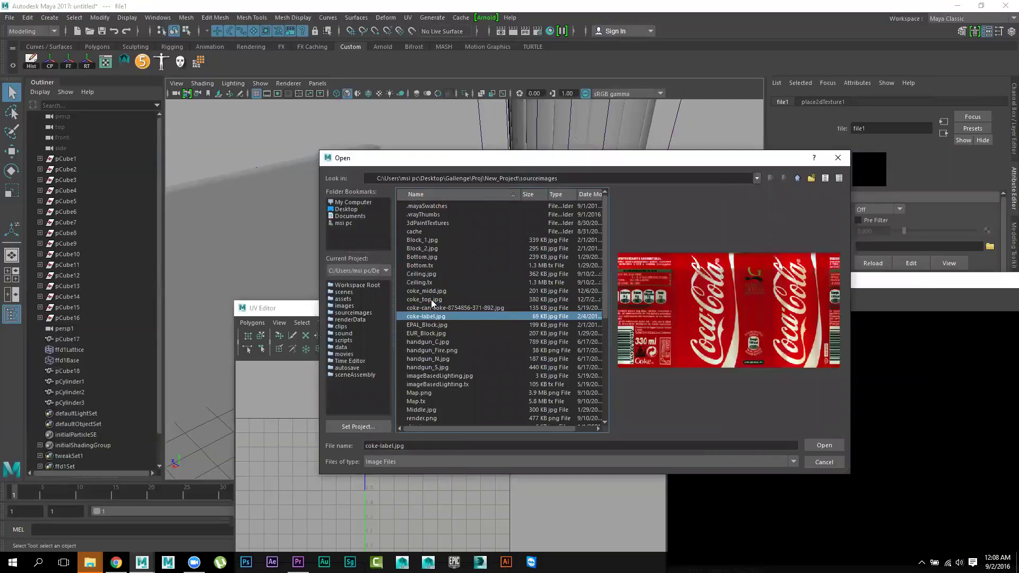
{"action": "key", "text": "Down"}
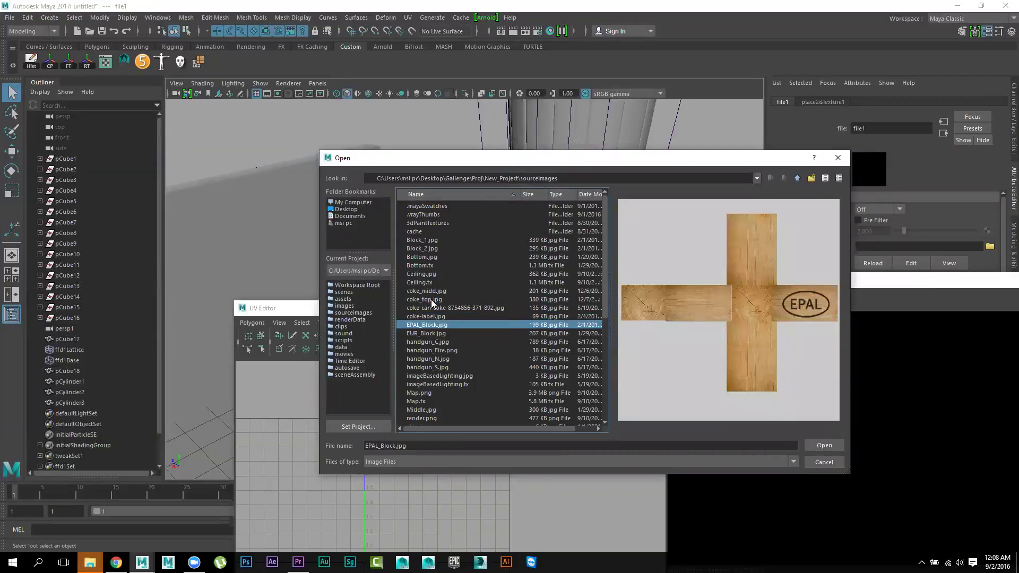
{"action": "key", "text": "Down"}
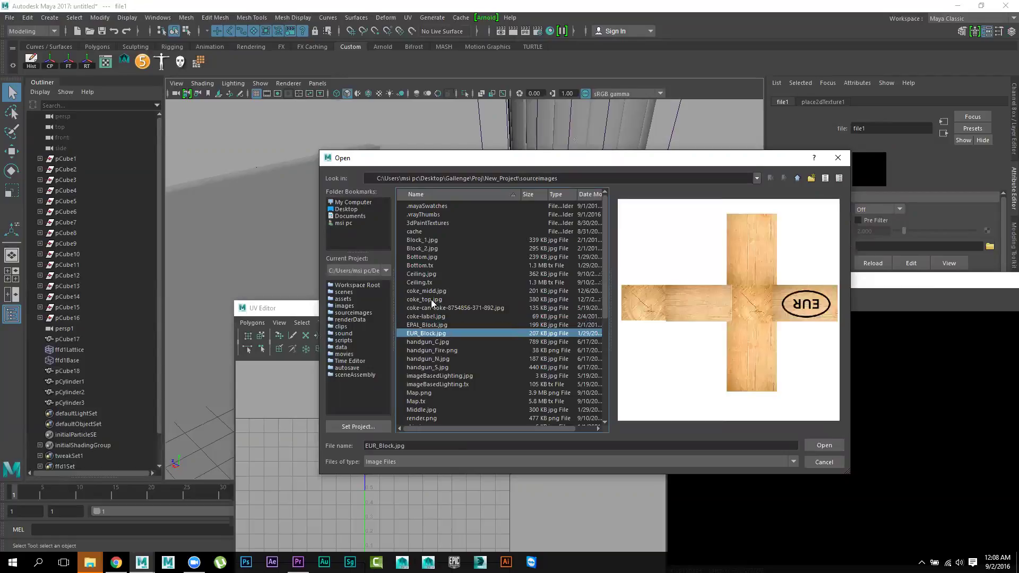
{"action": "key", "text": "Down"}
{"action": "key", "text": "Down"}
{"action": "key", "text": "Down"}
{"action": "key", "text": "Down"}
{"action": "key", "text": "Down"}
{"action": "key", "text": "Down"}
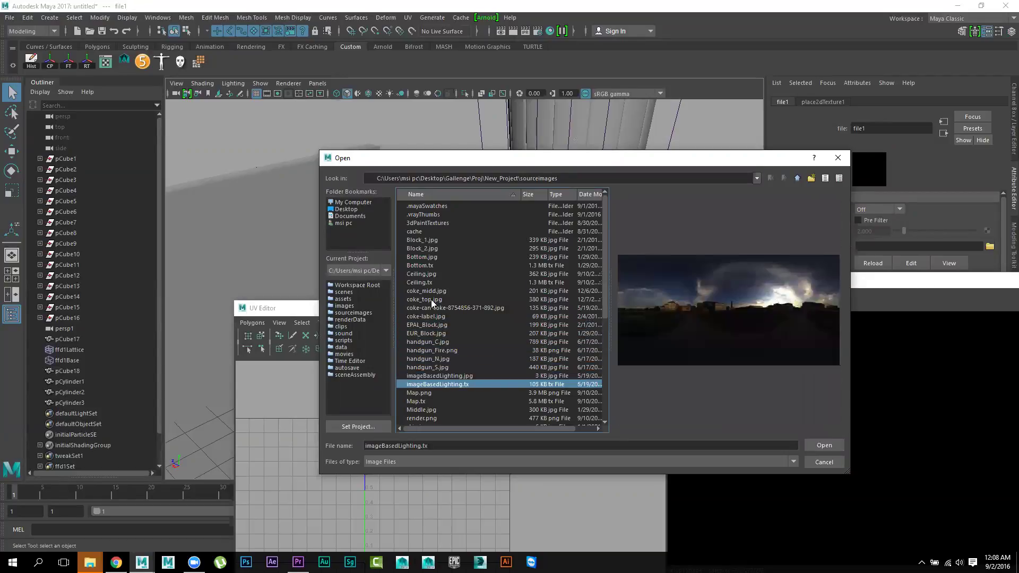
{"action": "key", "text": "Down"}
{"action": "key", "text": "Down"}
{"action": "key", "text": "Down"}
{"action": "key", "text": "Down"}
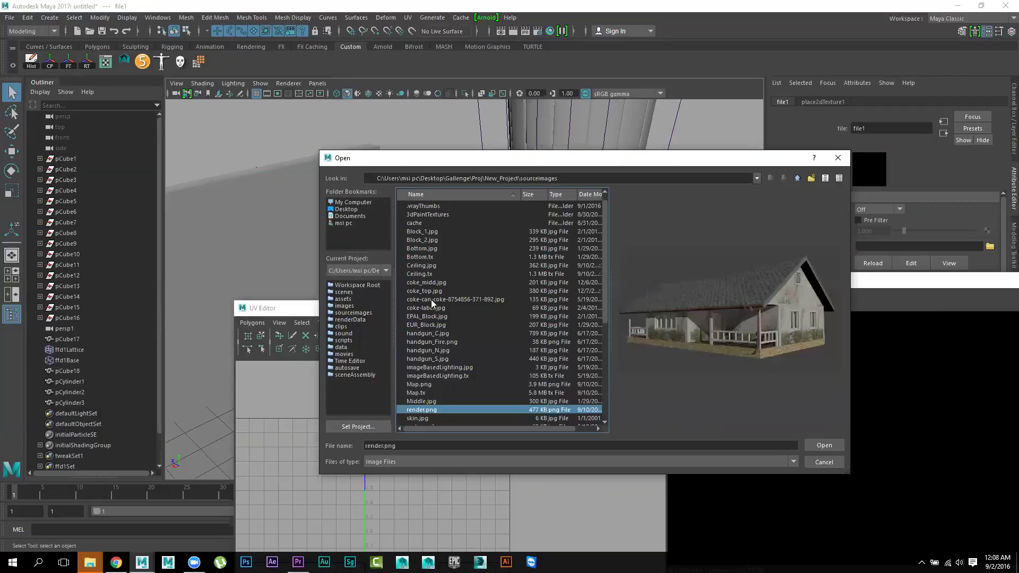
{"action": "key", "text": "Up"}
{"action": "key", "text": "Return"}
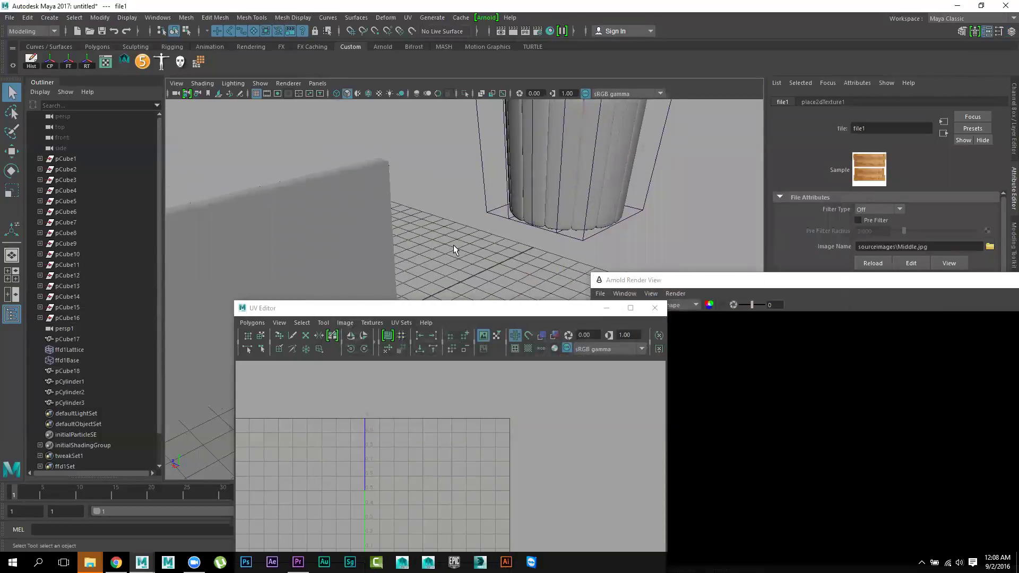
Switch to textured shading (6), select the plank, and tumble around it to inspect the wood
{"action": "key", "text": "6"}
{"action": "right_click_drag", "start_coordinate": [452, 250], "coordinate": [407, 217], "text": "alt"}
{"action": "mouse_move", "coordinate": [408, 216]}
{"action": "left_mouse_down", "text": "alt"}
{"action": "mouse_move", "coordinate": [466, 213]}
{"action": "mouse_move", "coordinate": [496, 227]}
{"action": "mouse_move", "coordinate": [397, 219]}
{"action": "mouse_move", "coordinate": [481, 211]}
{"action": "mouse_move", "coordinate": [492, 215]}
{"action": "mouse_move", "coordinate": [436, 219]}
{"action": "mouse_move", "coordinate": [634, 225]}
{"action": "mouse_move", "coordinate": [425, 240]}
{"action": "mouse_move", "coordinate": [515, 244]}
{"action": "mouse_move", "coordinate": [401, 243]}
{"action": "mouse_move", "coordinate": [460, 236]}
{"action": "left_mouse_up", "text": "alt"}
{"action": "left_click", "coordinate": [421, 206]}
{"action": "key", "text": "w"}
{"action": "left_click_drag", "start_coordinate": [520, 243], "coordinate": [463, 202], "text": "alt"}
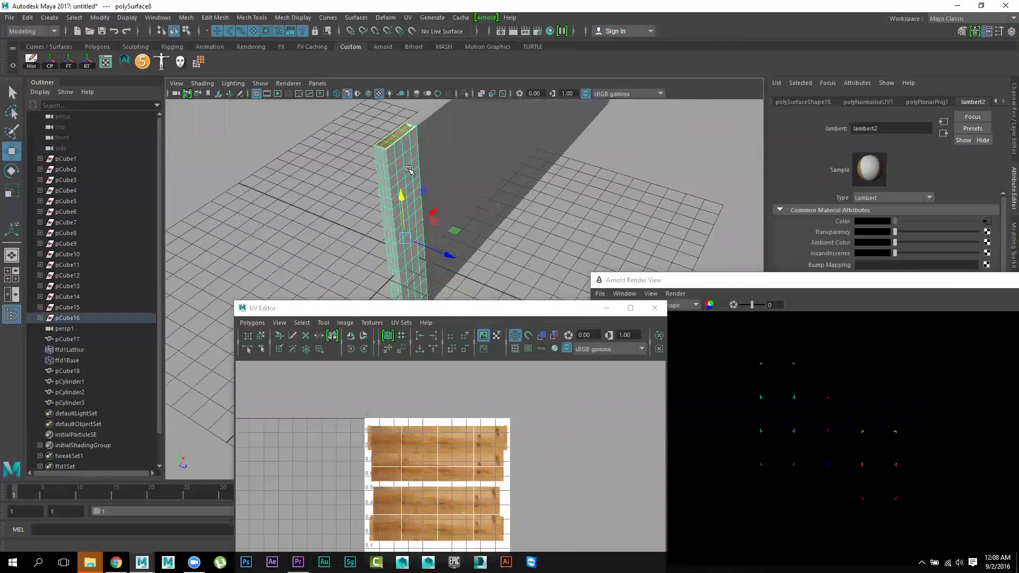
{"action": "left_click_drag", "start_coordinate": [408, 169], "coordinate": [421, 140], "text": "alt"}
{"action": "mouse_move", "coordinate": [408, 223]}
{"action": "left_mouse_down", "text": "alt"}
{"action": "mouse_move", "coordinate": [487, 225]}
{"action": "mouse_move", "coordinate": [467, 280]}
{"action": "left_mouse_up", "text": "alt"}
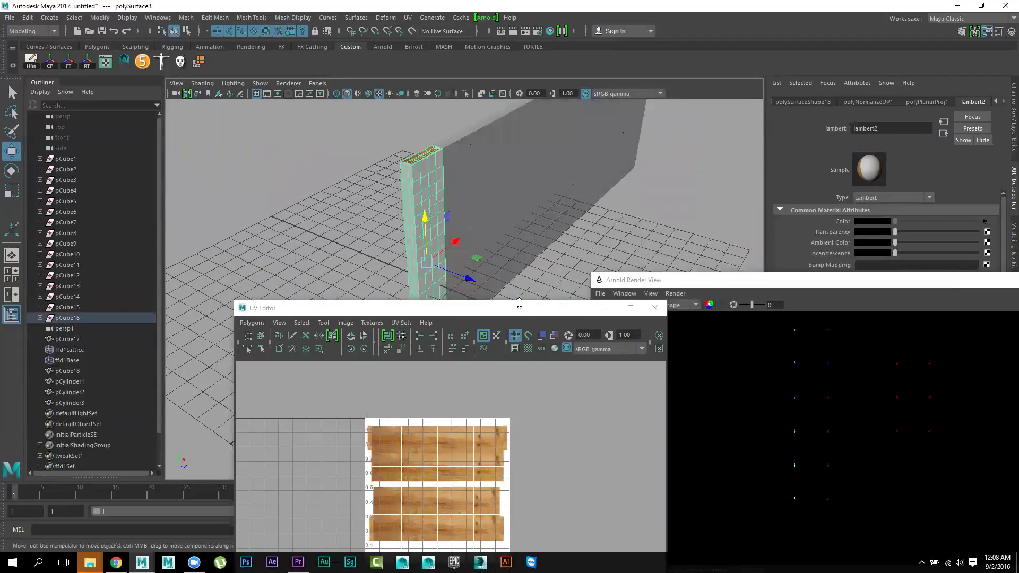
{"action": "left_click_drag", "start_coordinate": [534, 221], "coordinate": [528, 210], "text": "alt"}
Apply a planar UV projection to the plank and move the UV Editor window up
{"action": "left_click_drag", "start_coordinate": [434, 213], "coordinate": [416, 197], "text": "alt"}
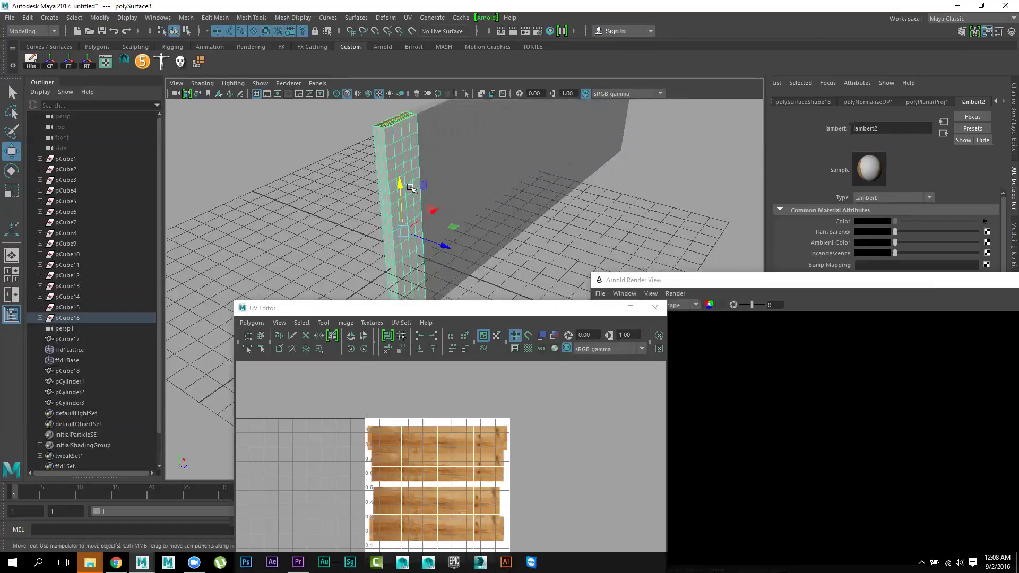
{"action": "right_click_drag", "start_coordinate": [411, 187], "coordinate": [415, 374], "text": "shift"}
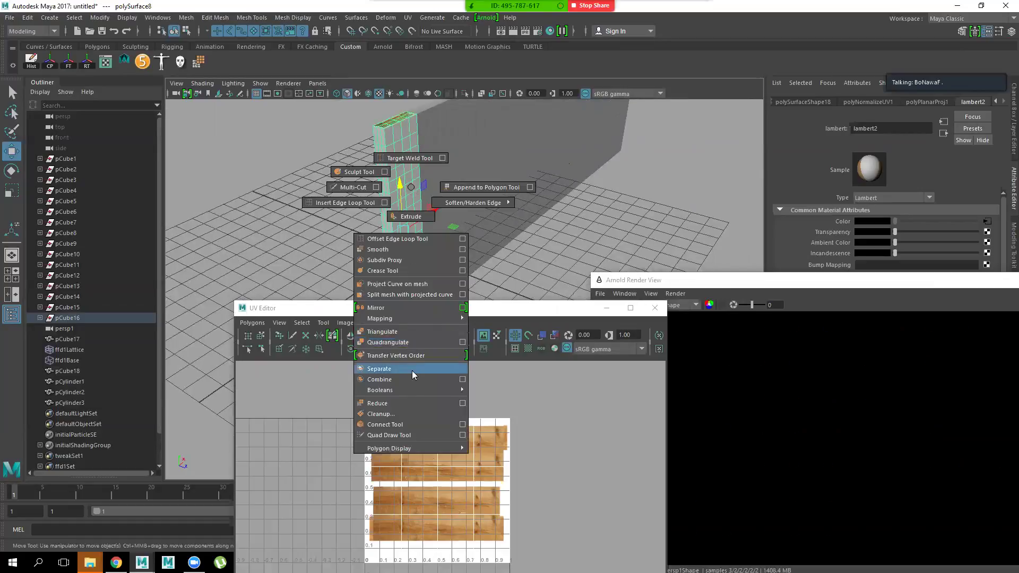
{"action": "mouse_move", "coordinate": [398, 318]}
{"action": "left_click", "coordinate": [505, 340]}
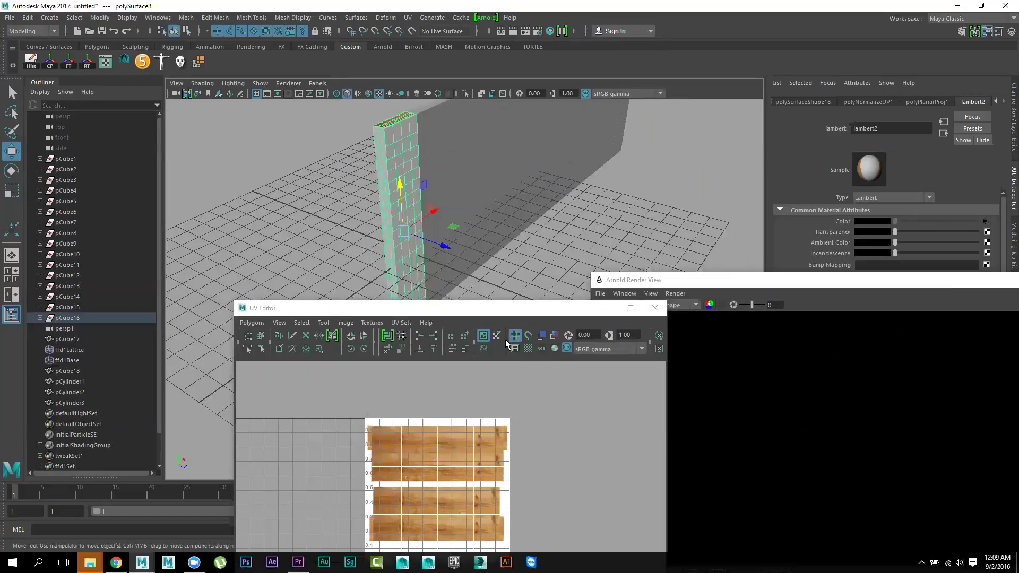
{"action": "left_click_drag", "start_coordinate": [503, 262], "coordinate": [477, 194], "text": "alt"}
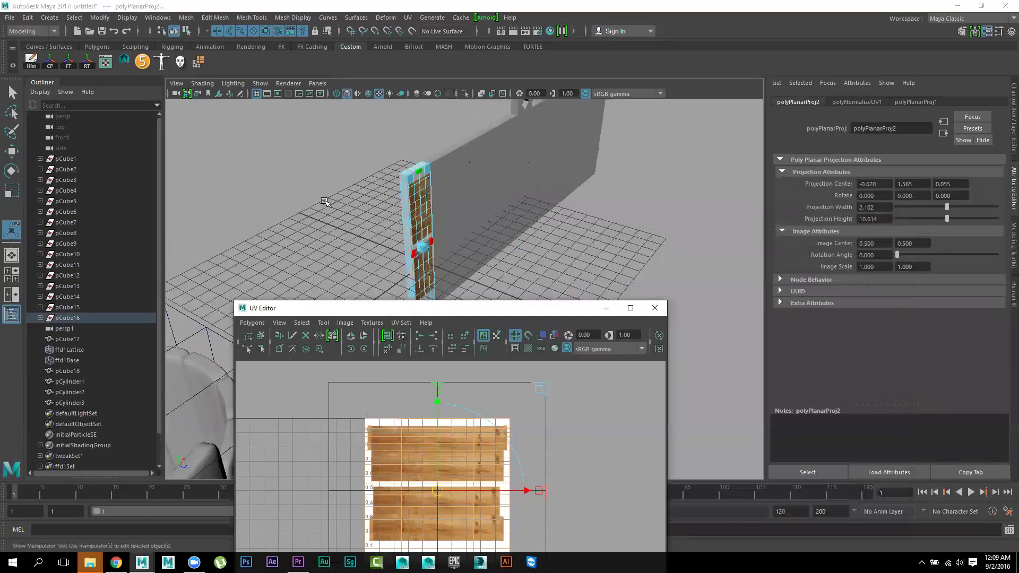
{"action": "left_click_drag", "start_coordinate": [391, 316], "coordinate": [732, 136]}
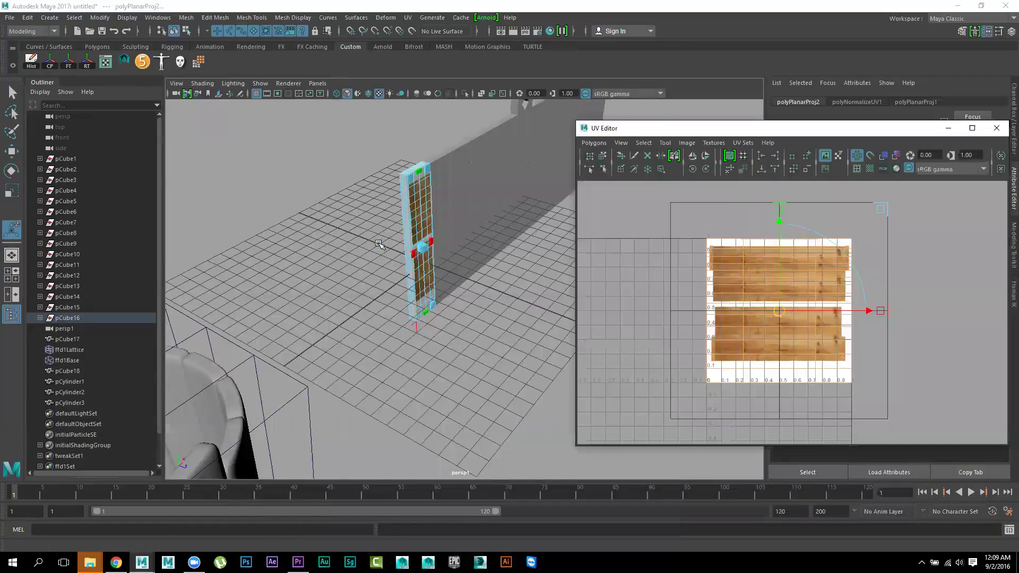
{"action": "left_click_drag", "start_coordinate": [419, 335], "coordinate": [391, 239], "text": "alt"}
Dim the wood image in the UV Editor and zoom in on the plank's UV layout
{"action": "key", "text": "q"}
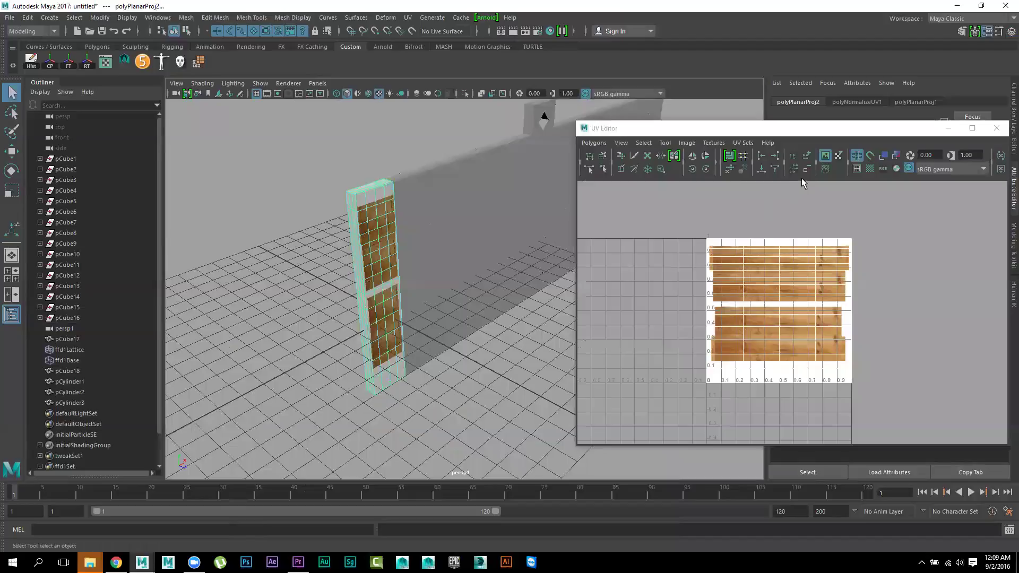
{"action": "left_click", "coordinate": [825, 169]}
{"action": "right_click_drag", "start_coordinate": [874, 301], "coordinate": [984, 375], "text": "alt"}
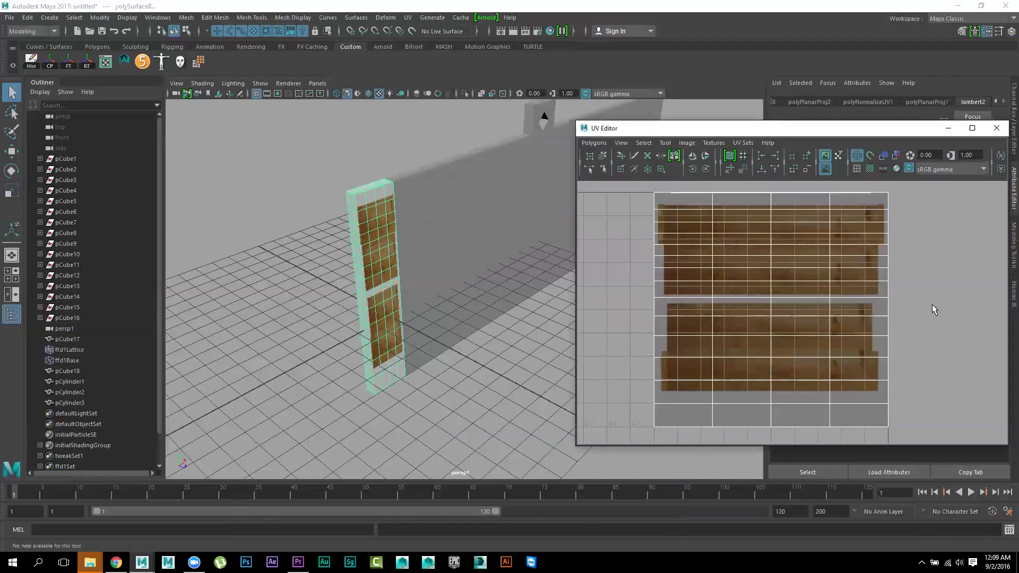
{"action": "middle_click_drag", "start_coordinate": [932, 304], "coordinate": [921, 314], "text": "alt"}
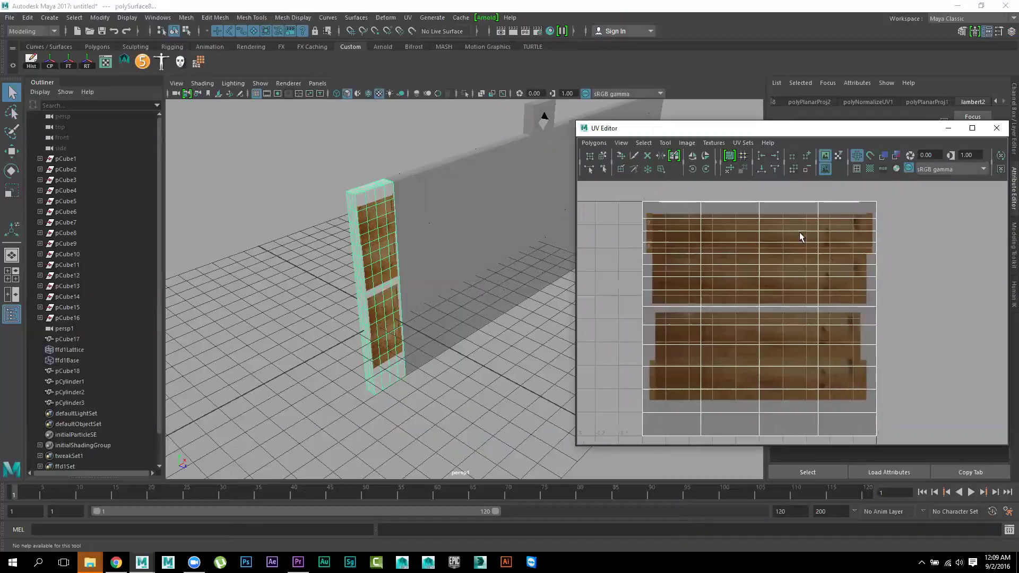
Select all the plank's UVs and scale them down vertically, then horizontally, into a thin band
{"action": "right_click_drag", "start_coordinate": [758, 211], "coordinate": [798, 205]}
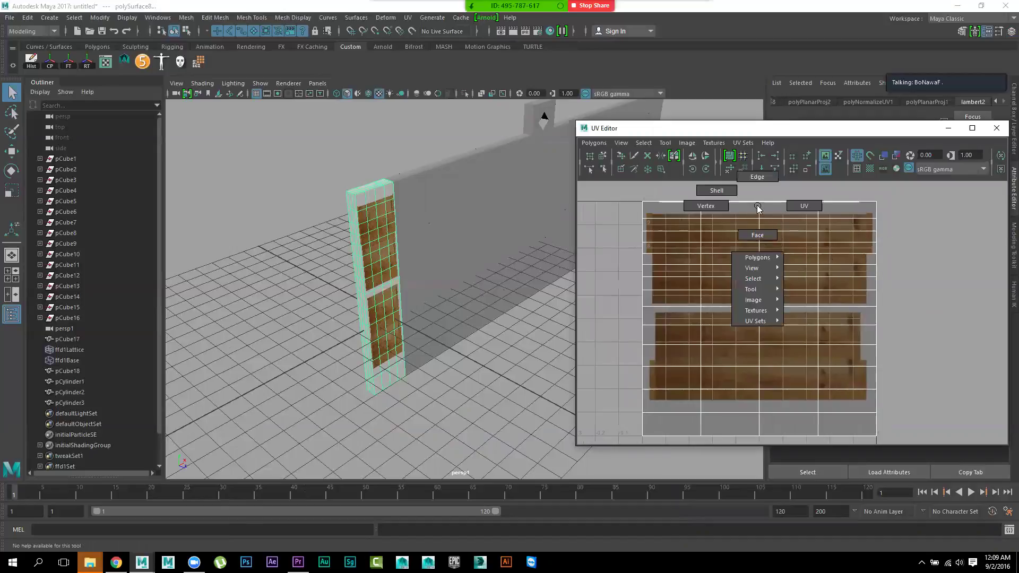
{"action": "left_click_drag", "start_coordinate": [896, 193], "coordinate": [606, 453]}
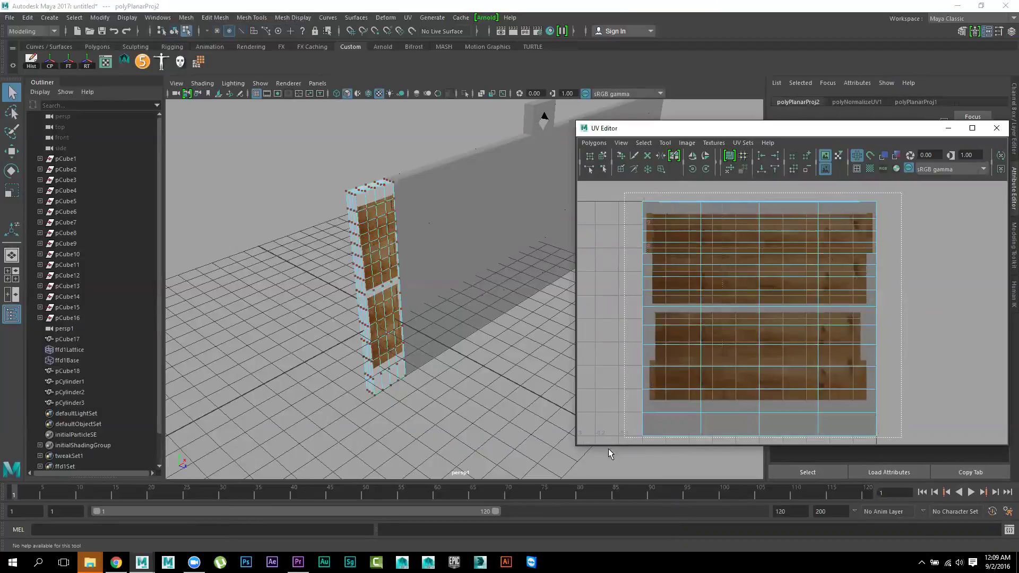
{"action": "key", "text": "r"}
{"action": "mouse_move", "coordinate": [760, 268]}
{"action": "left_mouse_down"}
{"action": "mouse_move", "coordinate": [761, 284]}
{"action": "mouse_move", "coordinate": [733, 301]}
{"action": "left_mouse_up"}
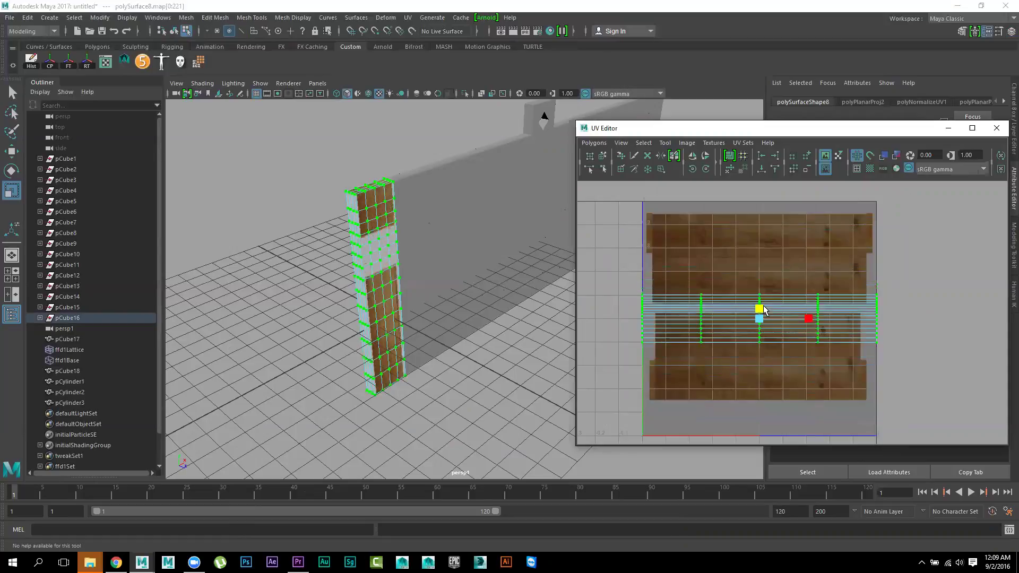
{"action": "scroll", "coordinate": [844, 352], "scroll_direction": "up", "scroll_amount": 1}
{"action": "scroll", "coordinate": [855, 348], "scroll_direction": "up", "scroll_amount": 2}
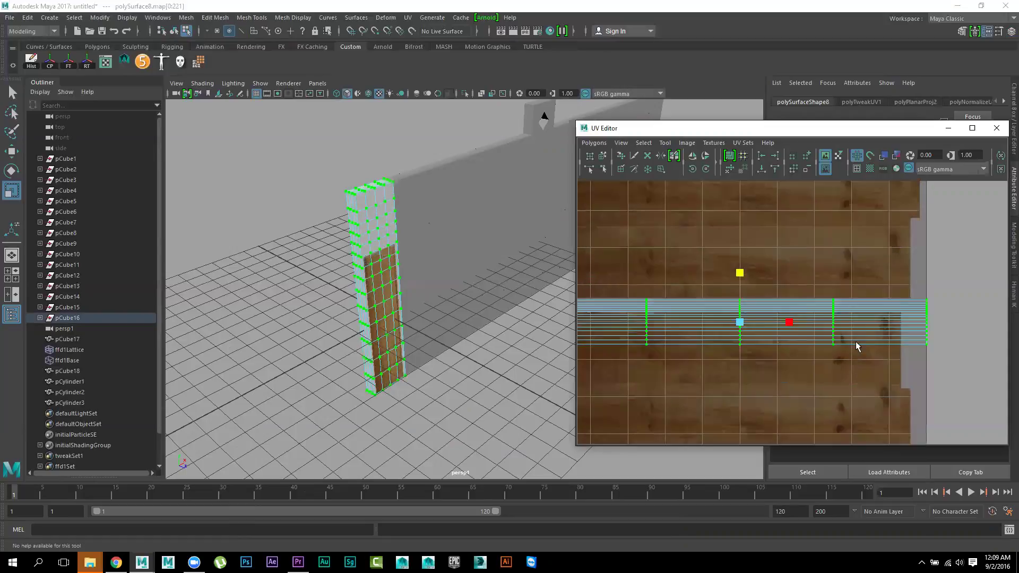
{"action": "scroll", "coordinate": [932, 331], "scroll_direction": "up", "scroll_amount": 2}
{"action": "left_click_drag", "start_coordinate": [863, 310], "coordinate": [856, 308]}
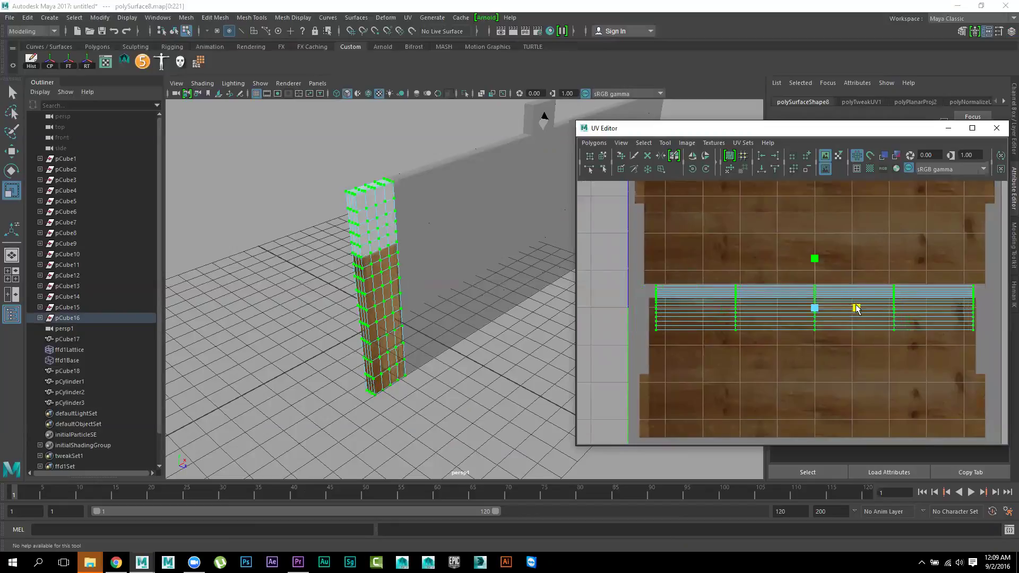
Move the UV band down onto the wood texture and deselect to check the plank's grain
{"action": "key", "text": "w"}
{"action": "left_click_drag", "start_coordinate": [815, 259], "coordinate": [815, 272]}
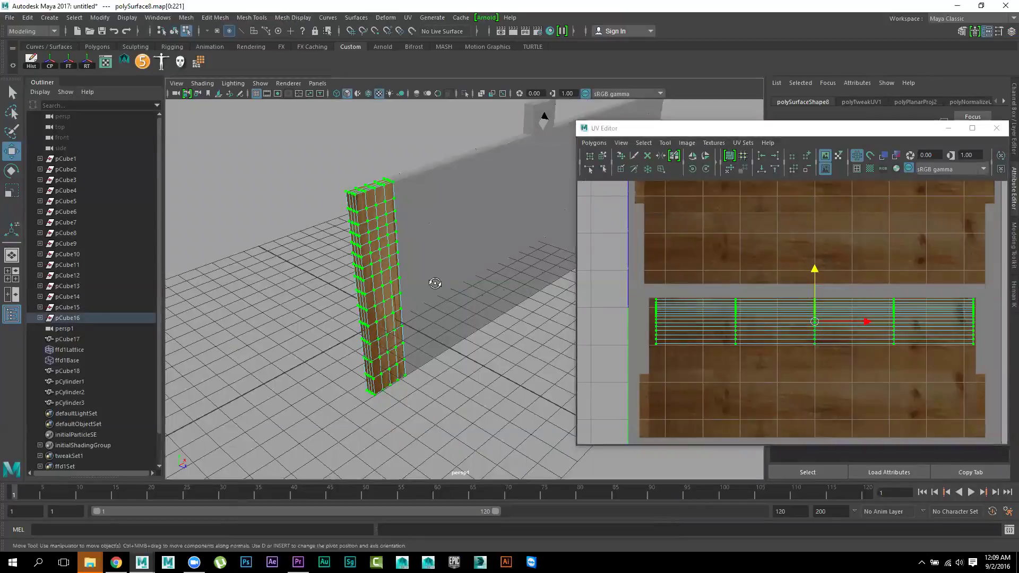
{"action": "left_click_drag", "start_coordinate": [432, 284], "coordinate": [370, 251], "text": "alt"}
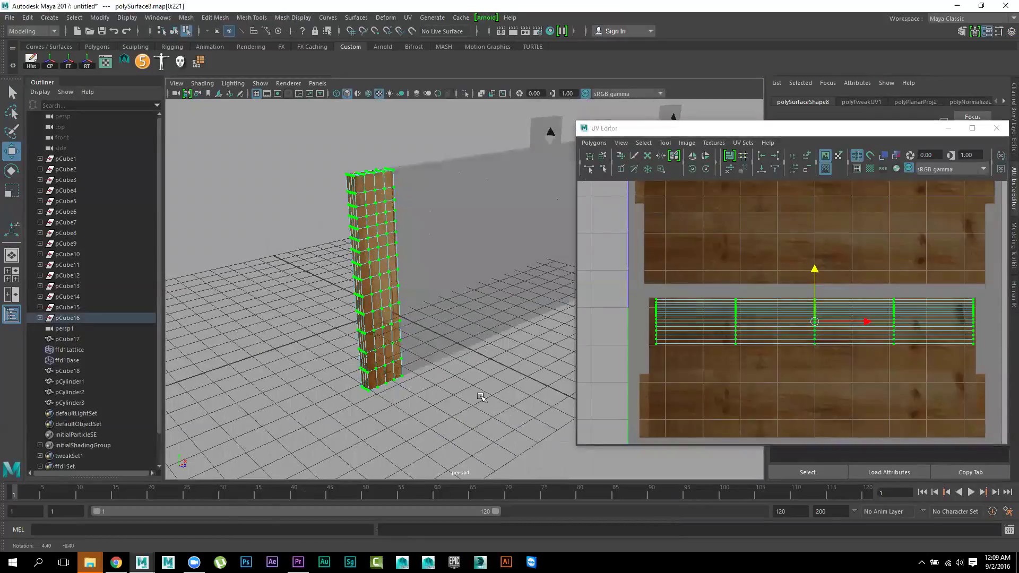
{"action": "left_click", "coordinate": [482, 397]}
{"action": "left_click_drag", "start_coordinate": [482, 398], "coordinate": [435, 385], "text": "alt"}
Zoom in, select and deselect the plank, and orbit around it to check its UVs
{"action": "scroll", "coordinate": [488, 392], "scroll_direction": "up", "scroll_amount": 1}
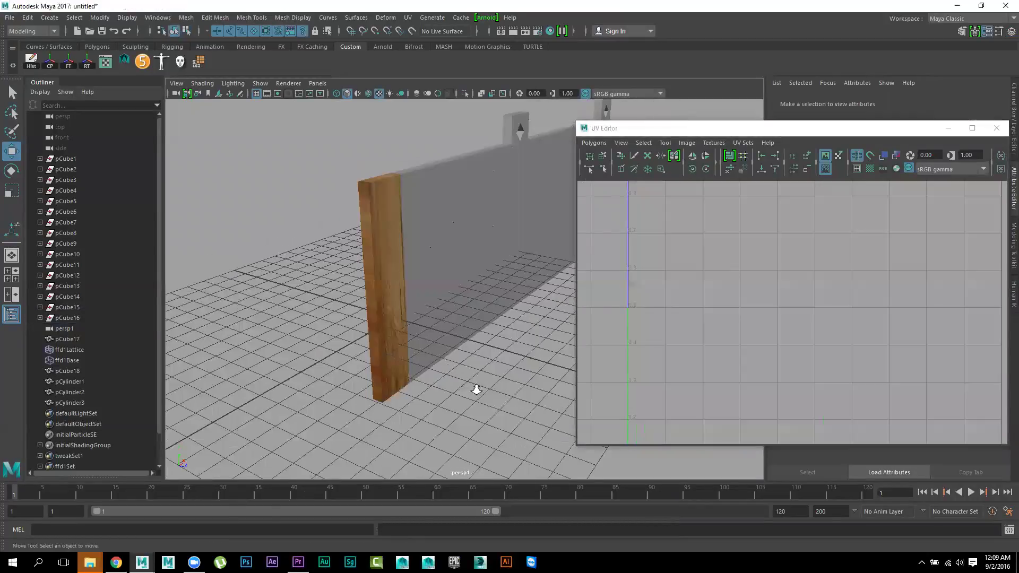
{"action": "scroll", "coordinate": [446, 372], "scroll_direction": "up", "scroll_amount": 1}
{"action": "scroll", "coordinate": [366, 323], "scroll_direction": "up", "scroll_amount": 1}
{"action": "left_click", "coordinate": [356, 317]}
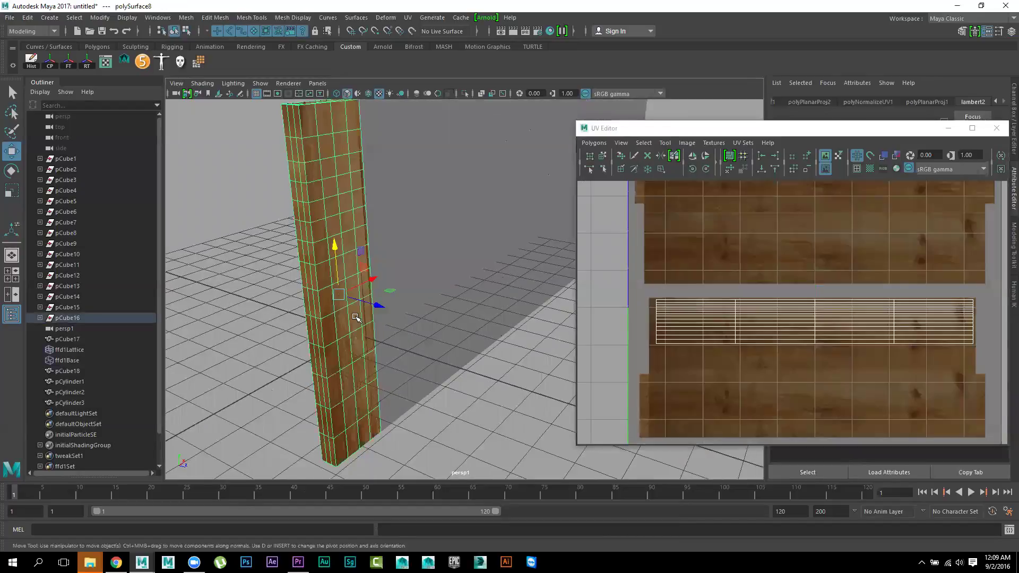
{"action": "left_click", "coordinate": [494, 400]}
{"action": "mouse_move", "coordinate": [494, 400]}
{"action": "left_mouse_down", "text": "alt"}
{"action": "mouse_move", "coordinate": [428, 380]}
{"action": "mouse_move", "coordinate": [480, 400]}
{"action": "mouse_move", "coordinate": [443, 364]}
{"action": "left_mouse_up", "text": "alt"}
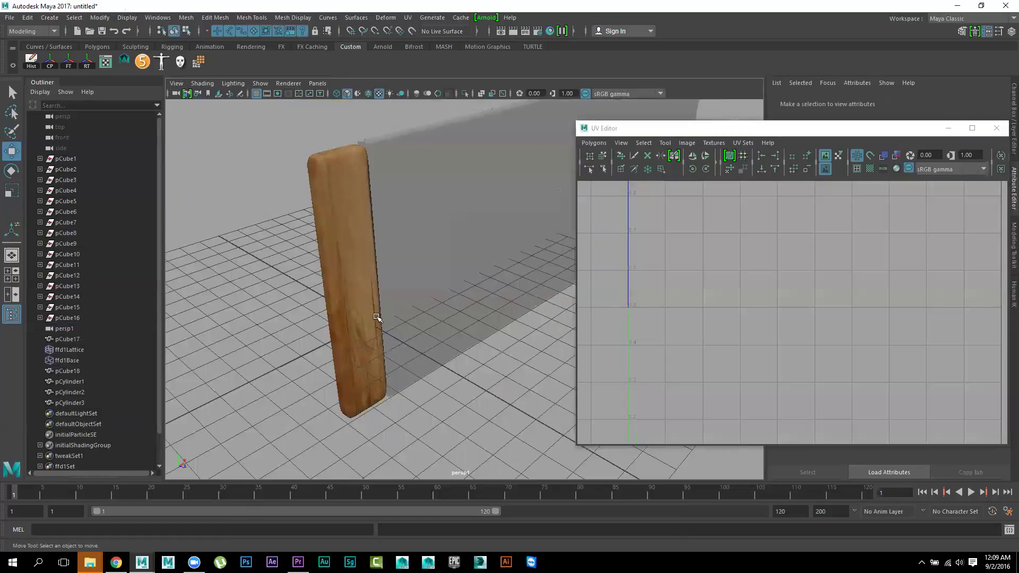
Reselect the plank and orbit and zoom to inspect the wood grain on its rounded side
{"action": "left_click", "coordinate": [353, 273]}
{"action": "left_click_drag", "start_coordinate": [325, 274], "coordinate": [504, 317], "text": "alt"}
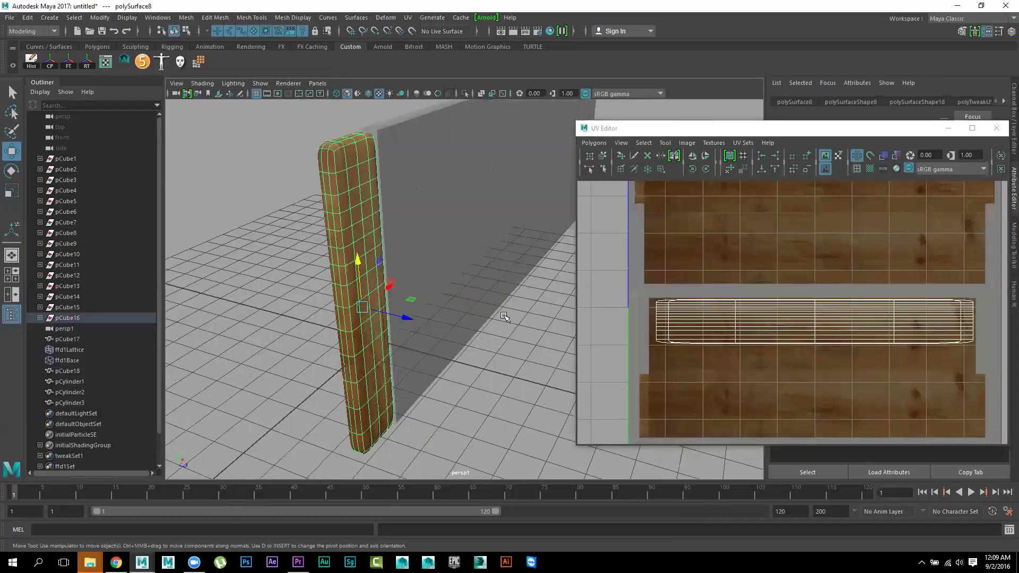
{"action": "left_click_drag", "start_coordinate": [433, 229], "coordinate": [441, 237], "text": "alt"}
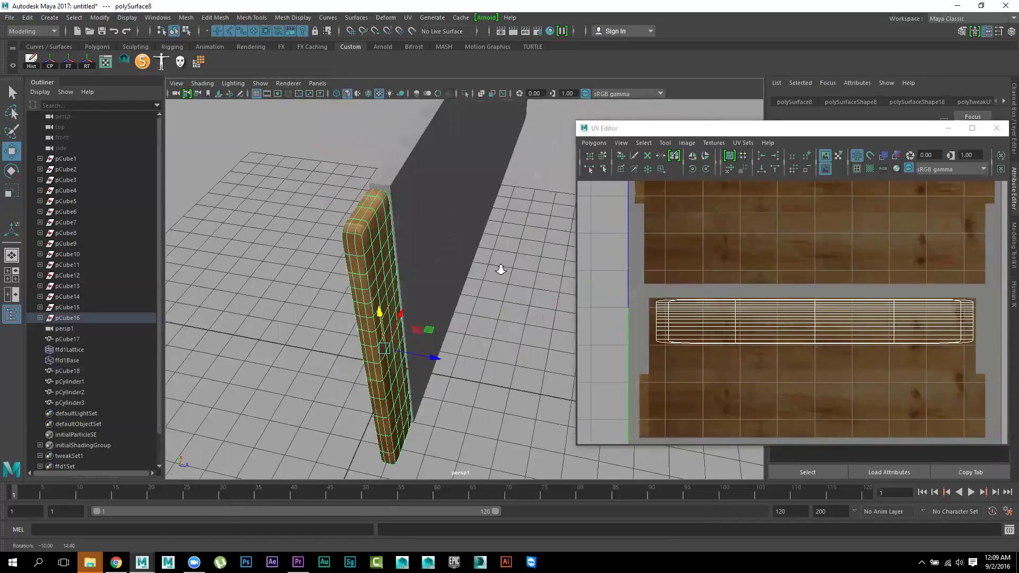
{"action": "scroll", "coordinate": [507, 271], "scroll_direction": "up", "scroll_amount": 2}
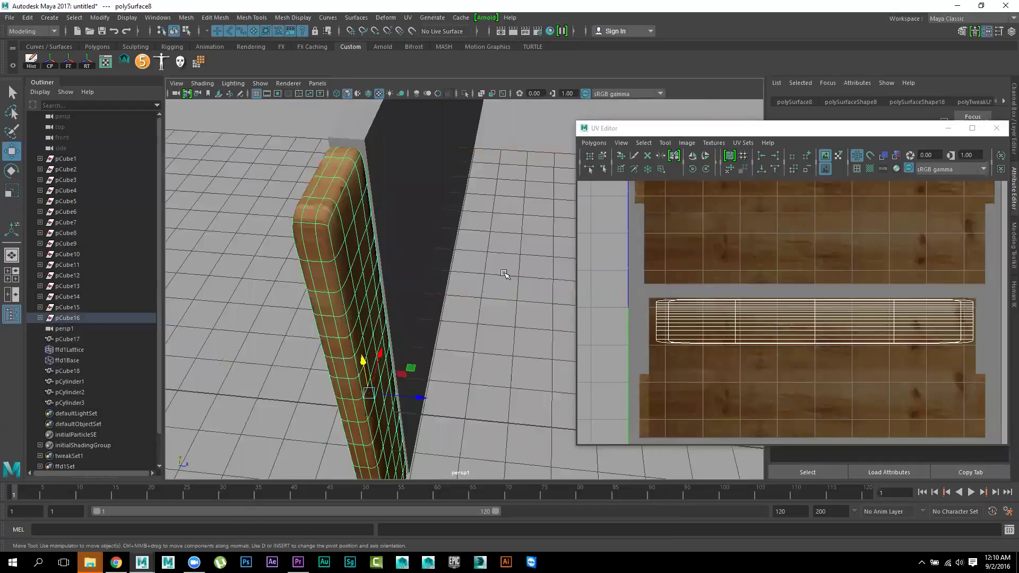
{"action": "left_click_drag", "start_coordinate": [510, 312], "coordinate": [476, 271], "text": "alt"}
{"action": "scroll", "coordinate": [494, 288], "scroll_direction": "up", "scroll_amount": 2}
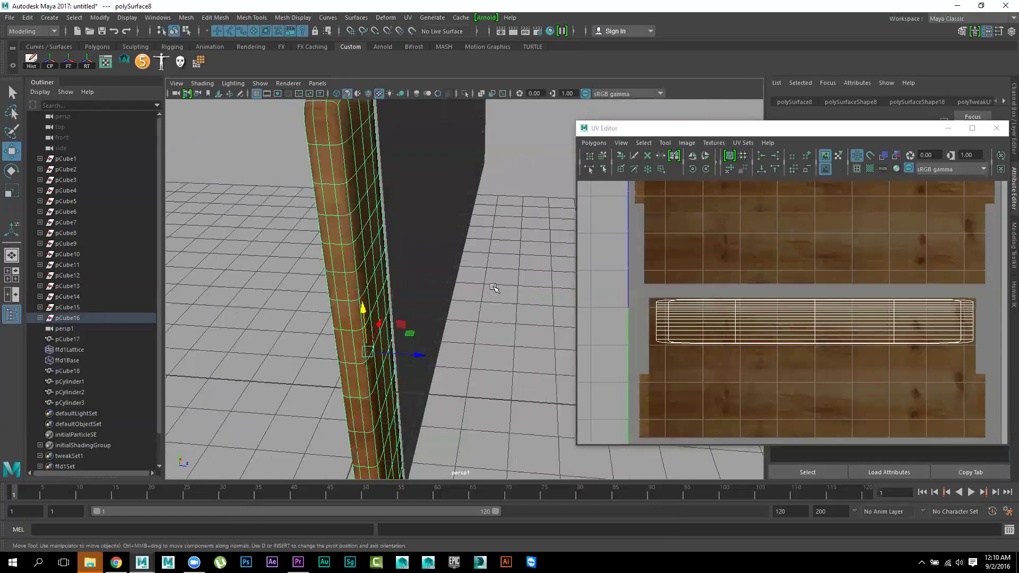
{"action": "scroll", "coordinate": [488, 317], "scroll_direction": "down", "scroll_amount": 1}
{"action": "scroll", "coordinate": [388, 248], "scroll_direction": "up", "scroll_amount": 1}
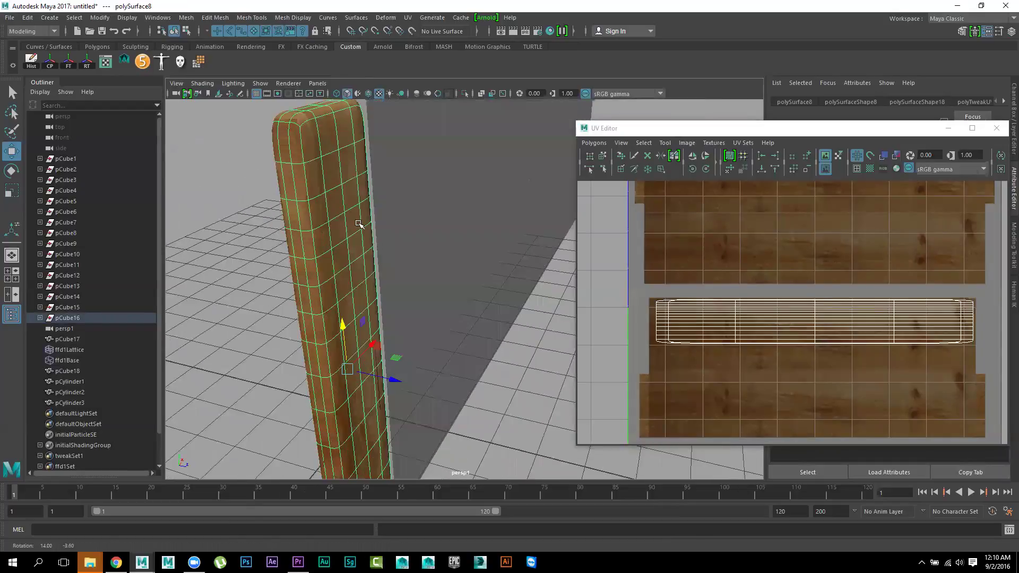
{"action": "scroll", "coordinate": [329, 220], "scroll_direction": "up", "scroll_amount": 1}
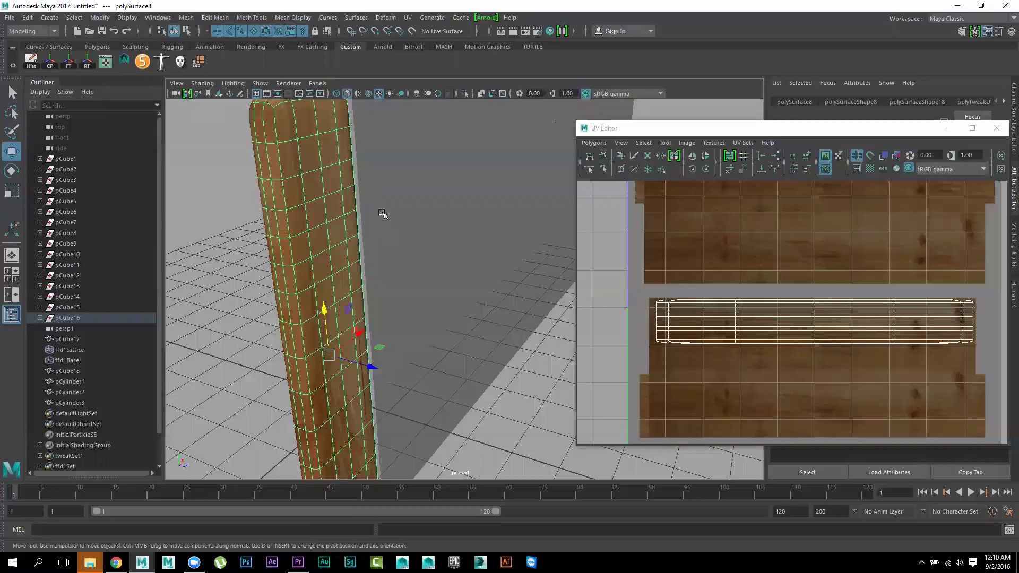
{"action": "left_click_drag", "start_coordinate": [382, 213], "coordinate": [387, 237], "text": "alt"}
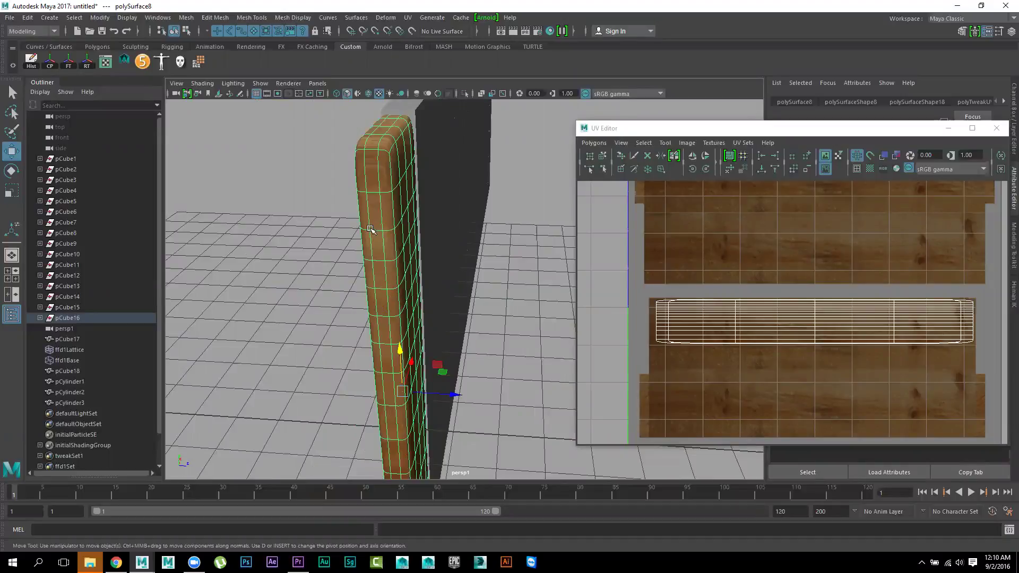
{"action": "scroll", "coordinate": [366, 245], "scroll_direction": "up", "scroll_amount": 3}
Switch to face mode, turn off smooth preview, and box-select the plank's faces
{"action": "scroll", "coordinate": [366, 236], "scroll_direction": "down", "scroll_amount": 2}
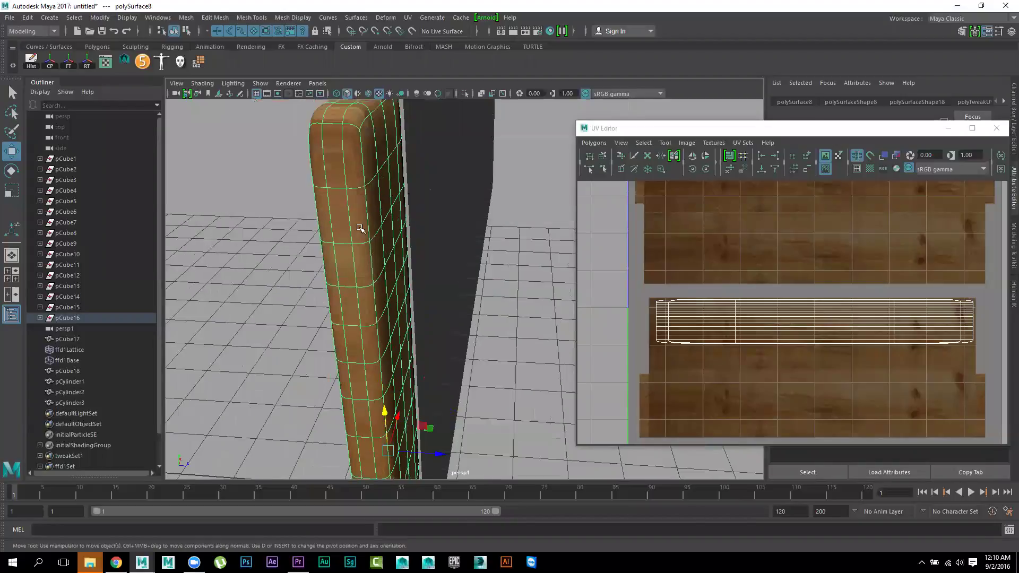
{"action": "right_click", "coordinate": [358, 223]}
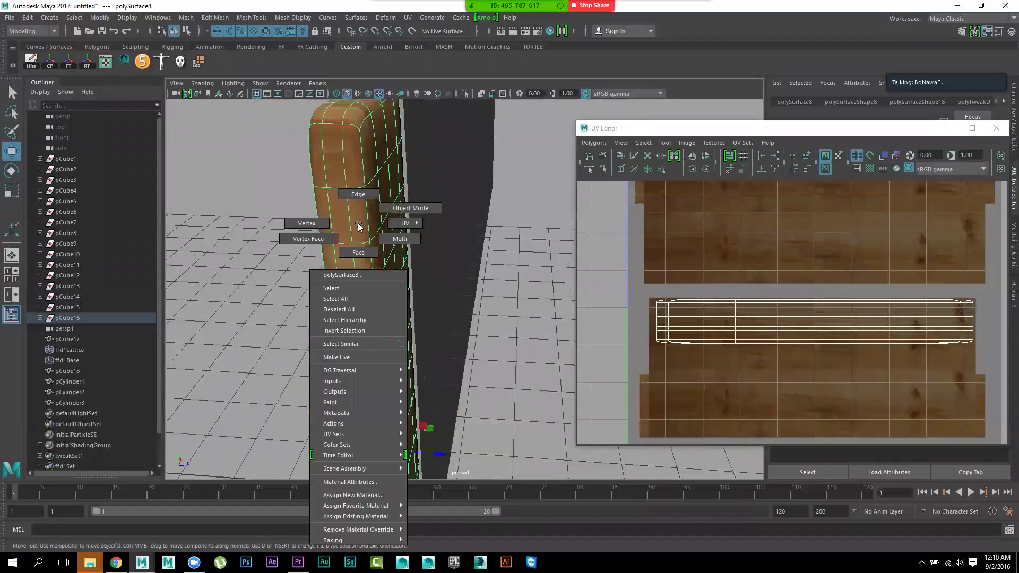
{"action": "left_click", "coordinate": [358, 252]}
{"action": "left_click", "coordinate": [356, 159]}
{"action": "key", "text": "1"}
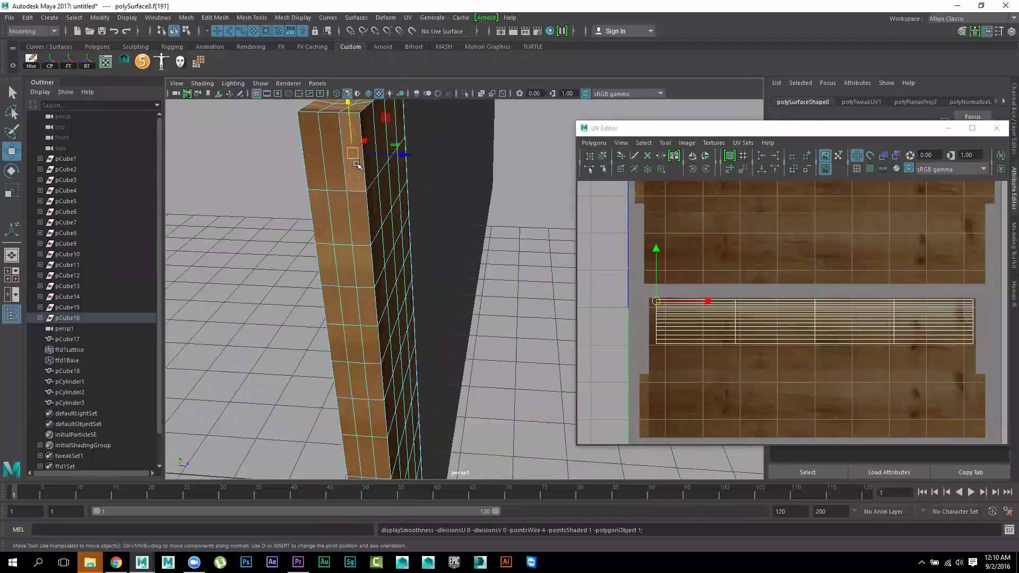
{"action": "mouse_move", "coordinate": [436, 323]}
{"action": "left_mouse_down", "text": "alt"}
{"action": "mouse_move", "coordinate": [451, 199]}
{"action": "mouse_move", "coordinate": [439, 269]}
{"action": "mouse_move", "coordinate": [362, 242]}
{"action": "left_mouse_up", "text": "alt"}
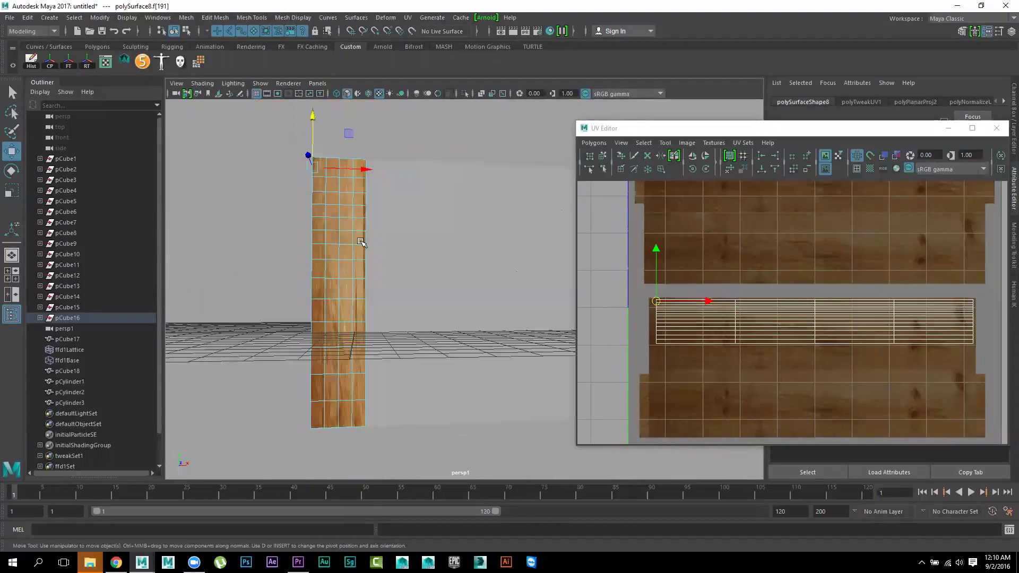
{"action": "left_click_drag", "start_coordinate": [249, 135], "coordinate": [313, 449]}
{"action": "left_click_drag", "start_coordinate": [457, 112], "coordinate": [321, 448]}
Orbit to a higher angle and zoom in on the selected plank faces
{"action": "mouse_move", "coordinate": [411, 414]}
{"action": "left_mouse_down", "text": "alt"}
{"action": "mouse_move", "coordinate": [373, 375]}
{"action": "mouse_move", "coordinate": [417, 370]}
{"action": "left_mouse_up", "text": "alt"}
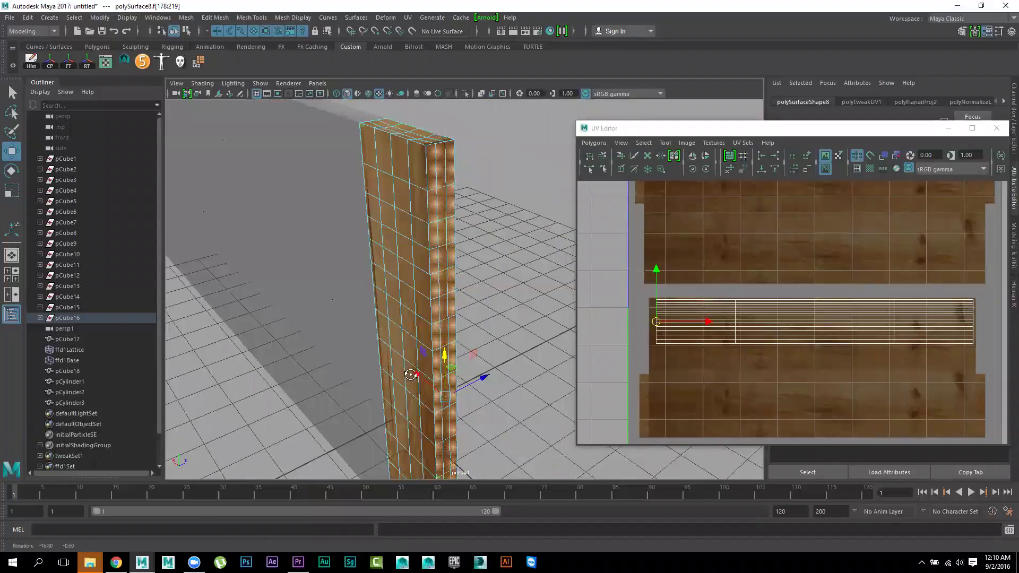
{"action": "scroll", "coordinate": [724, 374], "scroll_direction": "up", "scroll_amount": 2}
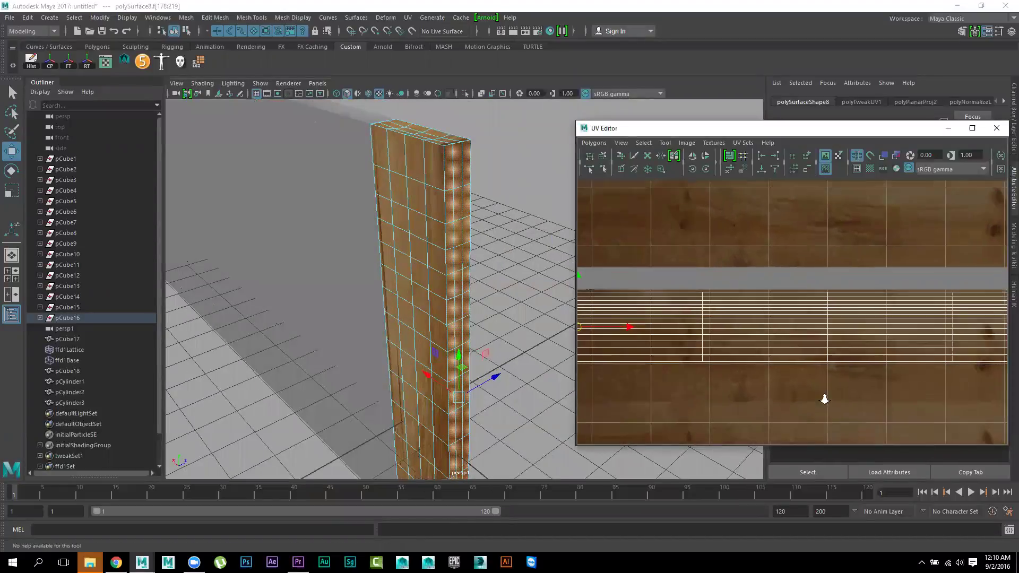
{"action": "scroll", "coordinate": [752, 352], "scroll_direction": "up", "scroll_amount": 3}
{"action": "scroll", "coordinate": [931, 407], "scroll_direction": "up", "scroll_amount": 1}
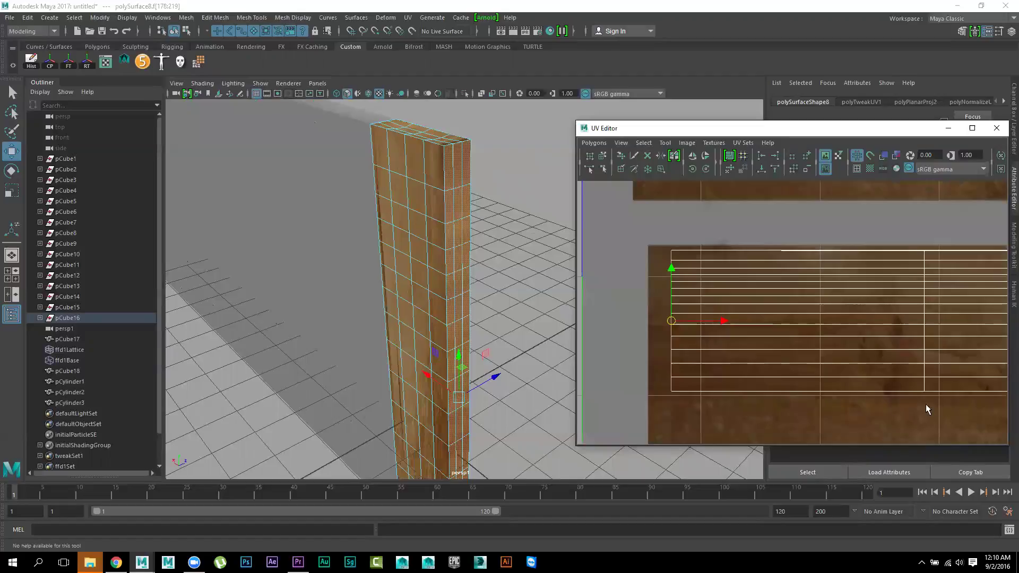
{"action": "scroll", "coordinate": [828, 389], "scroll_direction": "up", "scroll_amount": 1}
{"action": "scroll", "coordinate": [690, 352], "scroll_direction": "up", "scroll_amount": 1}
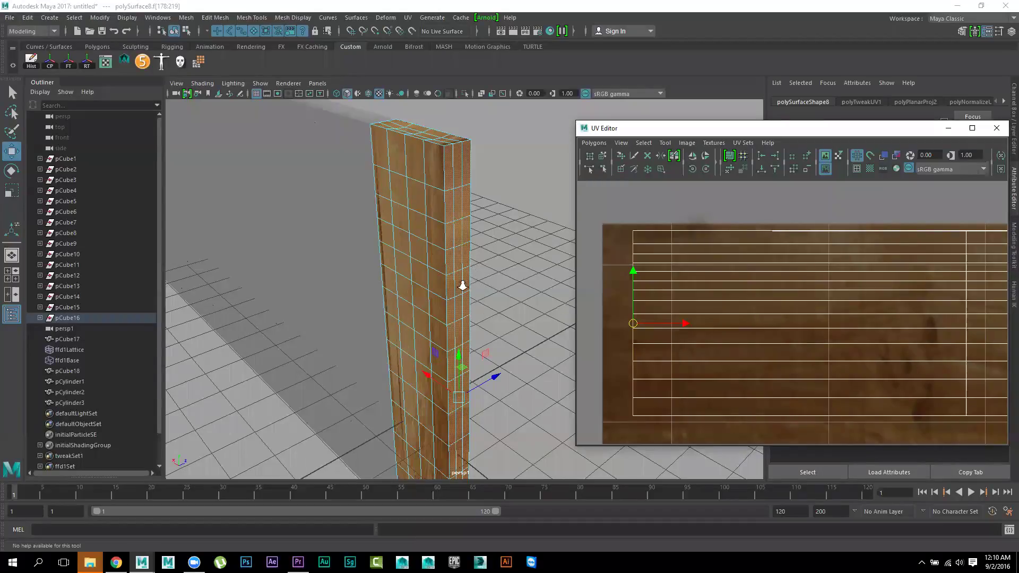
Tumble and zoom around the pillar, then bring up the Mapping options in the face marking menu
{"action": "right_click_drag", "start_coordinate": [461, 284], "coordinate": [411, 209], "text": "alt"}
{"action": "left_click_drag", "start_coordinate": [410, 208], "coordinate": [362, 302], "text": "alt"}
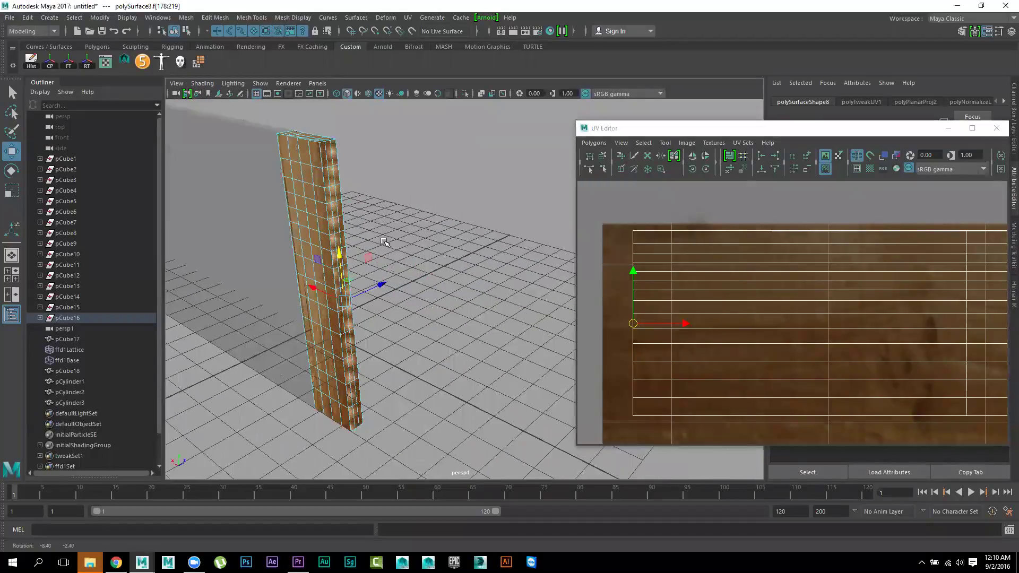
{"action": "scroll", "coordinate": [446, 318], "scroll_direction": "up", "scroll_amount": 1}
{"action": "scroll", "coordinate": [466, 324], "scroll_direction": "up", "scroll_amount": 1}
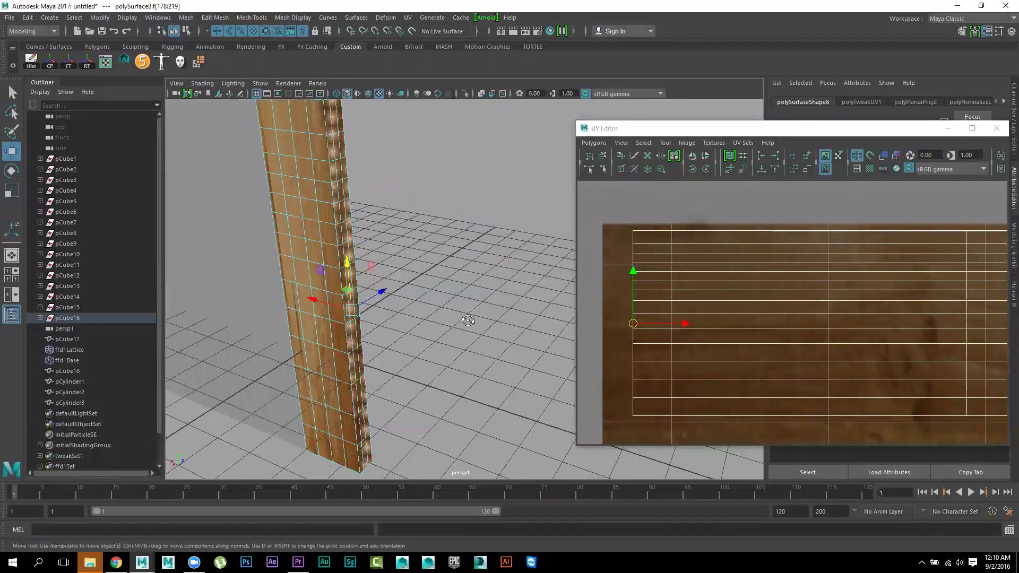
{"action": "scroll", "coordinate": [478, 318], "scroll_direction": "up", "scroll_amount": 1}
{"action": "mouse_move", "coordinate": [495, 304]}
{"action": "left_mouse_down", "text": "alt"}
{"action": "mouse_move", "coordinate": [457, 317]}
{"action": "mouse_move", "coordinate": [393, 289]}
{"action": "left_mouse_up", "text": "alt"}
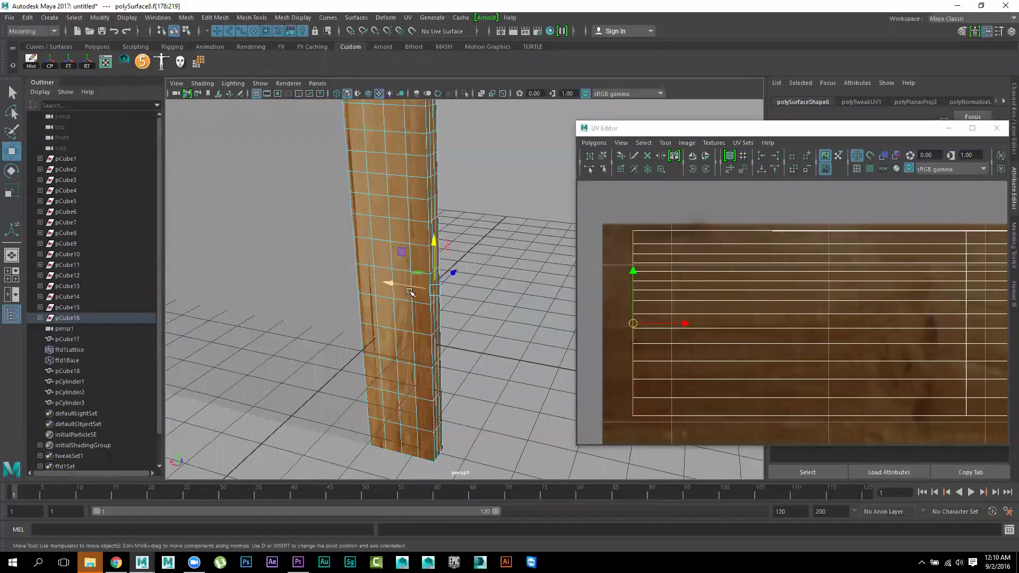
{"action": "scroll", "coordinate": [530, 351], "scroll_direction": "up", "scroll_amount": 1}
{"action": "scroll", "coordinate": [400, 310], "scroll_direction": "up", "scroll_amount": 1}
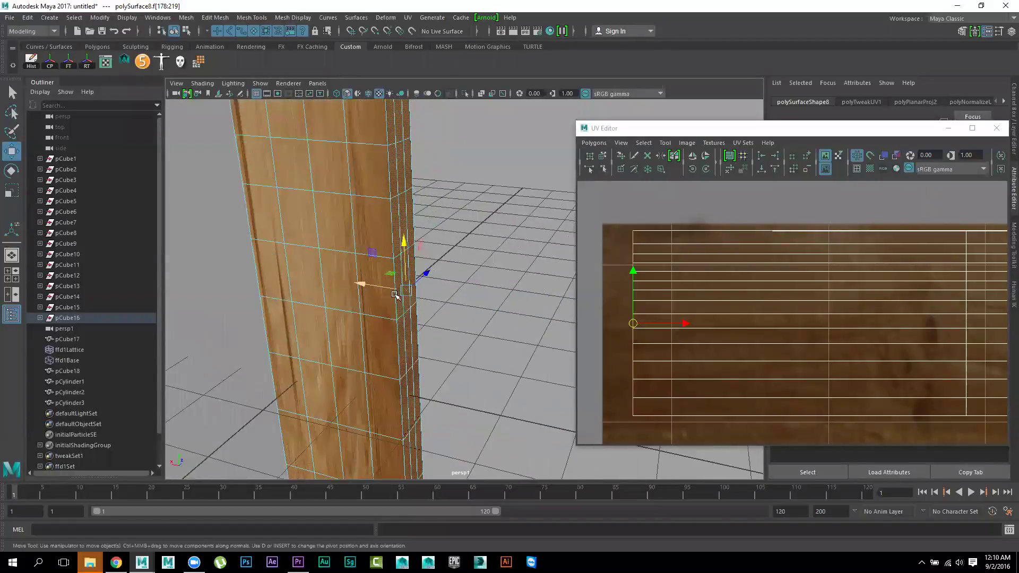
{"action": "scroll", "coordinate": [475, 339], "scroll_direction": "down", "scroll_amount": 2}
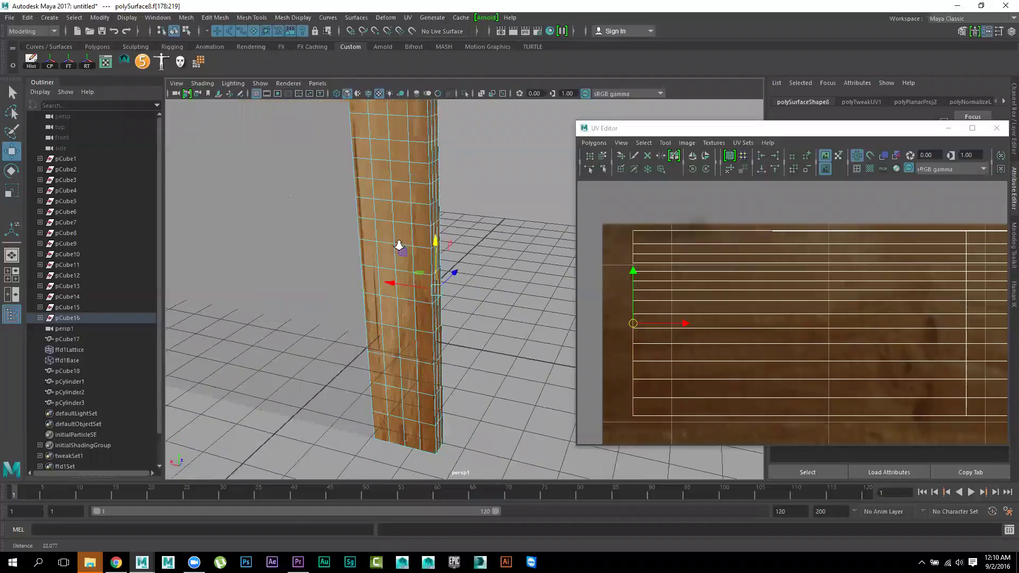
{"action": "scroll", "coordinate": [474, 333], "scroll_direction": "down", "scroll_amount": 1}
{"action": "scroll", "coordinate": [494, 345], "scroll_direction": "down", "scroll_amount": 1}
{"action": "key", "text": "space"}
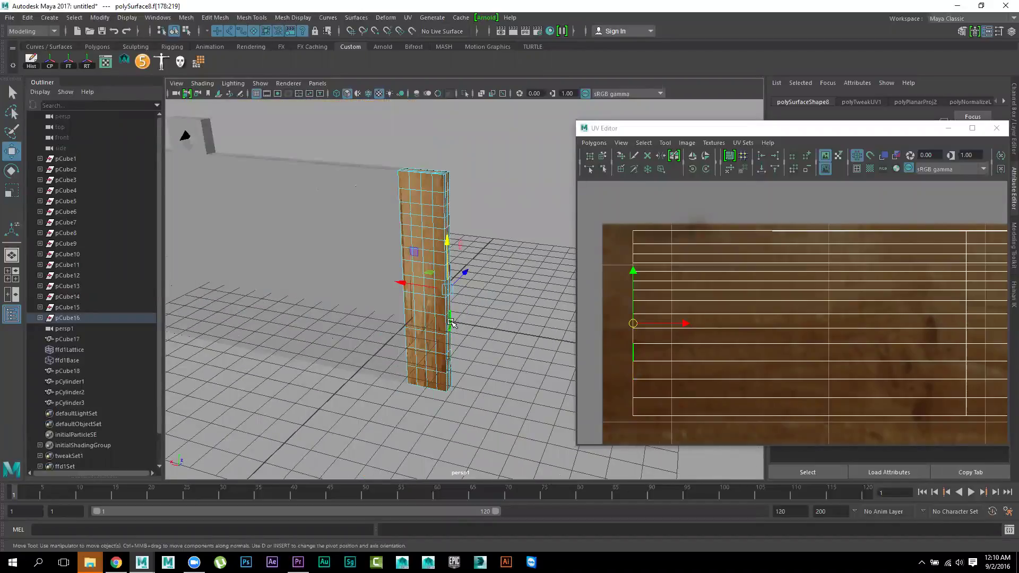
{"action": "right_click_drag", "start_coordinate": [451, 322], "coordinate": [463, 465], "text": "shift"}
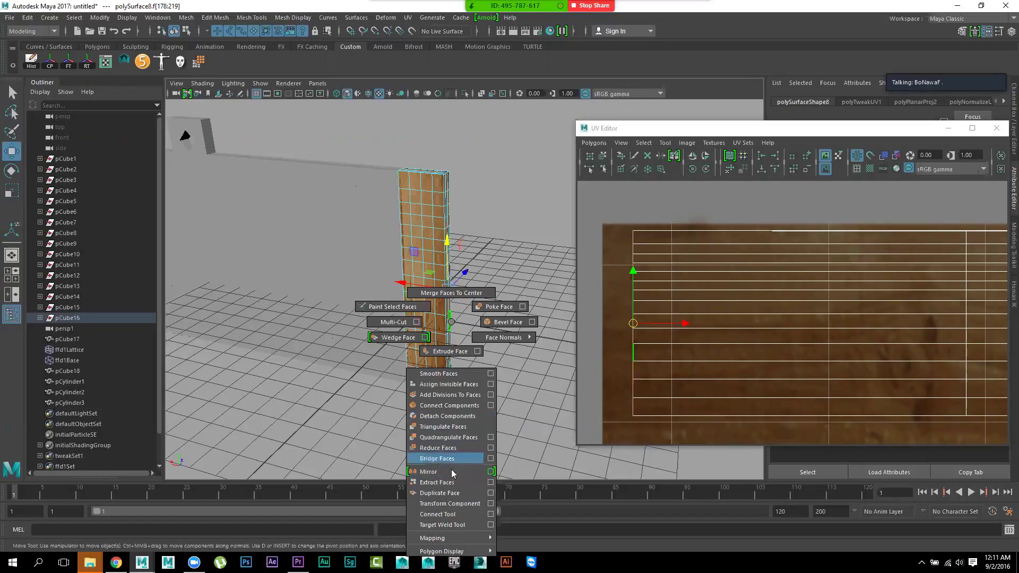
{"action": "mouse_move", "coordinate": [432, 538]}
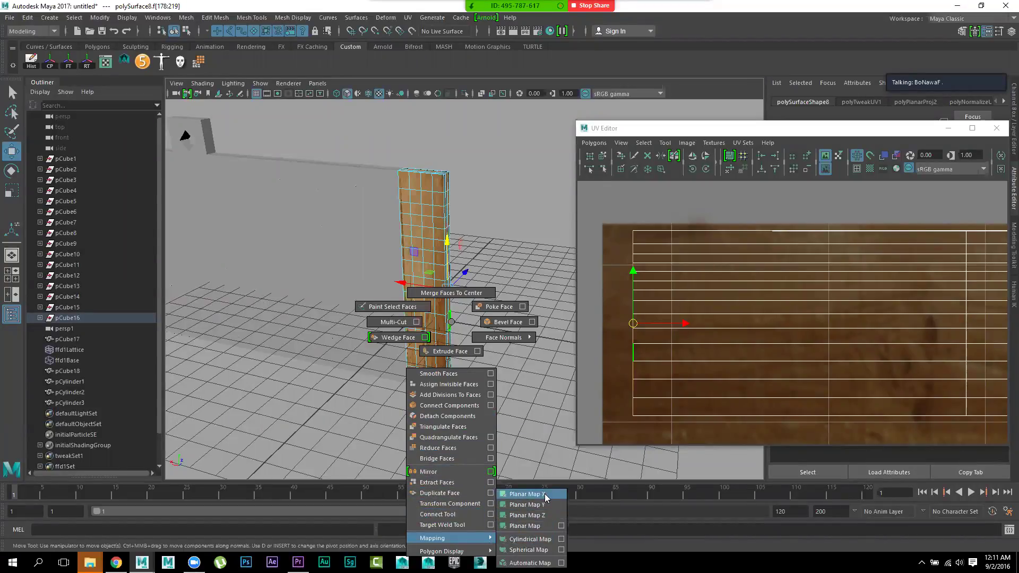
Apply Planar Map X to the selected pillar faces and orbit to check the top end
{"action": "left_click", "coordinate": [545, 494]}
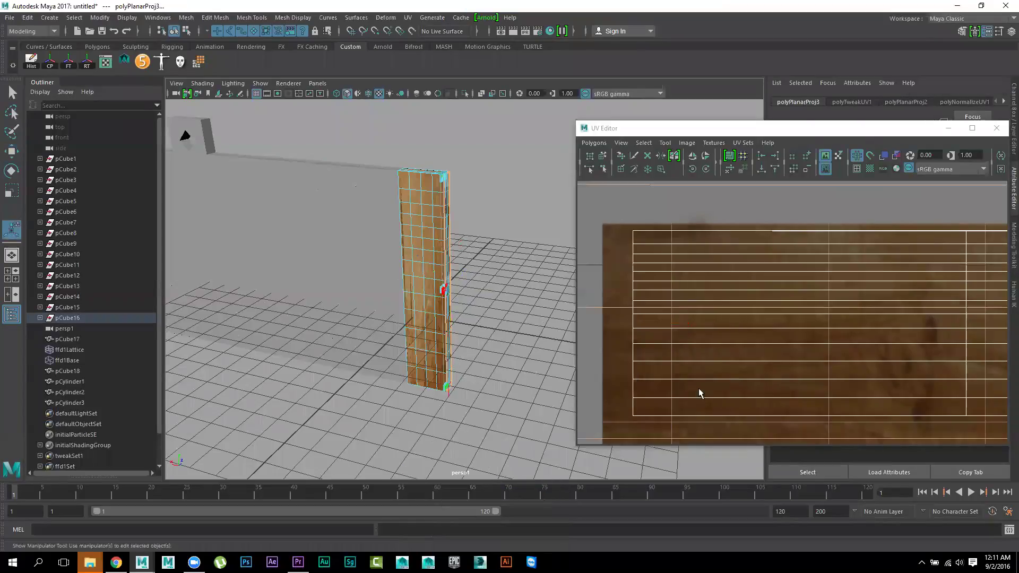
{"action": "mouse_move", "coordinate": [405, 321]}
{"action": "left_mouse_down", "text": "alt"}
{"action": "mouse_move", "coordinate": [430, 353]}
{"action": "mouse_move", "coordinate": [449, 345]}
{"action": "left_mouse_up", "text": "alt"}
{"action": "left_click_drag", "start_coordinate": [436, 307], "coordinate": [439, 320], "text": "alt"}
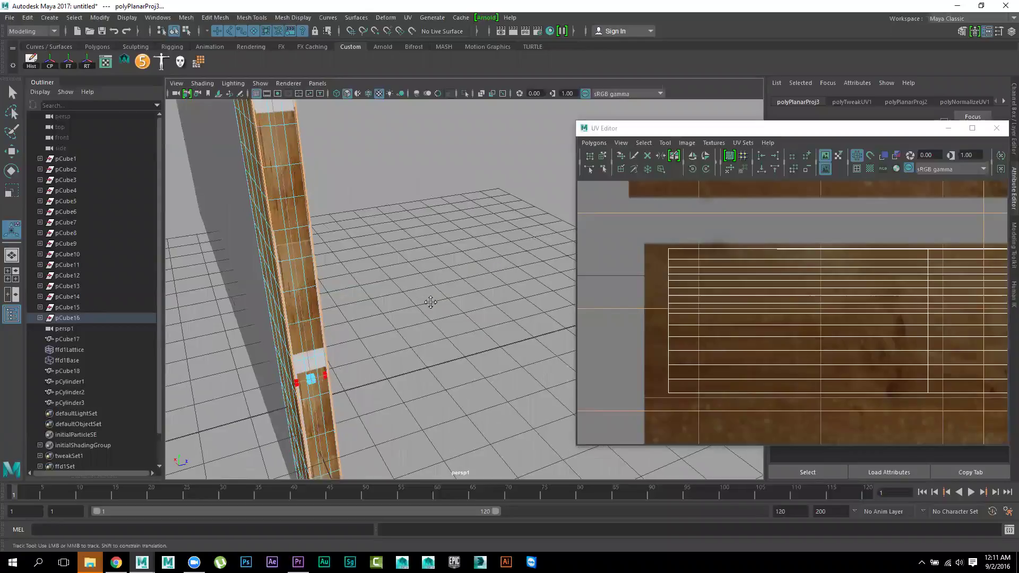
{"action": "middle_click_drag", "start_coordinate": [438, 320], "coordinate": [440, 324], "text": "alt"}
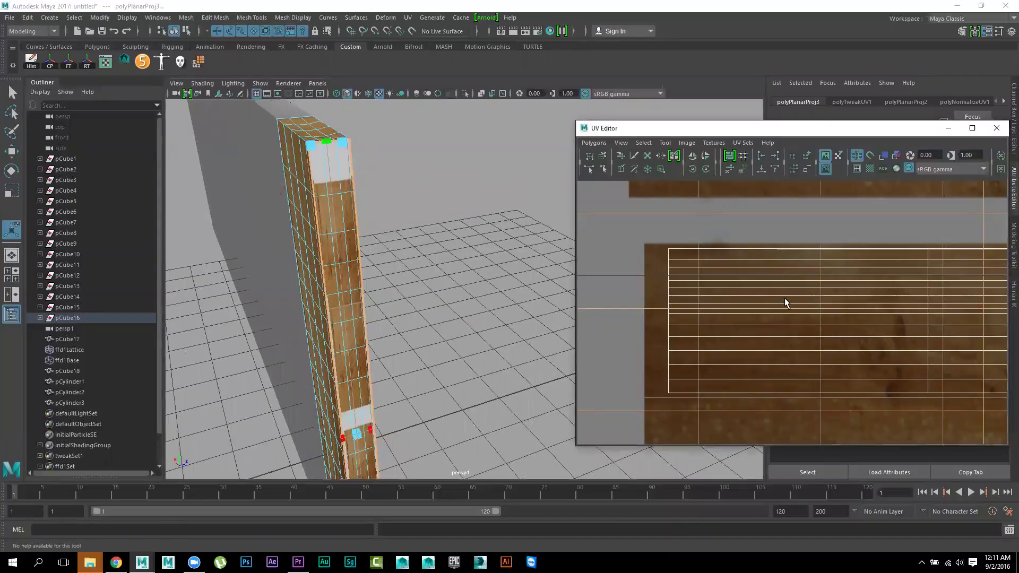
{"action": "scroll", "coordinate": [780, 276], "scroll_direction": "down", "scroll_amount": 3}
{"action": "scroll", "coordinate": [822, 308], "scroll_direction": "down", "scroll_amount": 2}
{"action": "scroll", "coordinate": [827, 308], "scroll_direction": "down", "scroll_amount": 1}
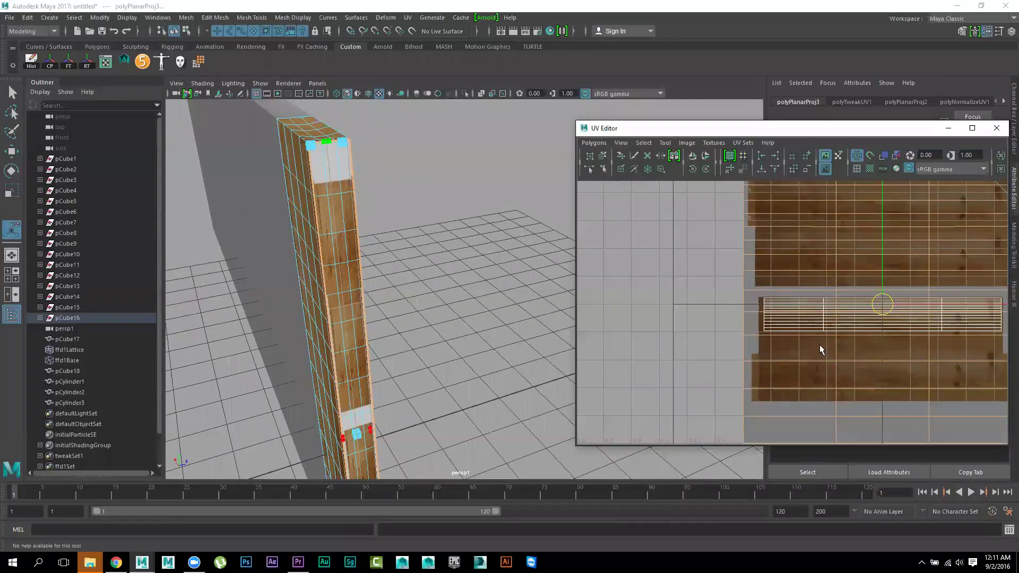
{"action": "scroll", "coordinate": [819, 345], "scroll_direction": "down", "scroll_amount": 3}
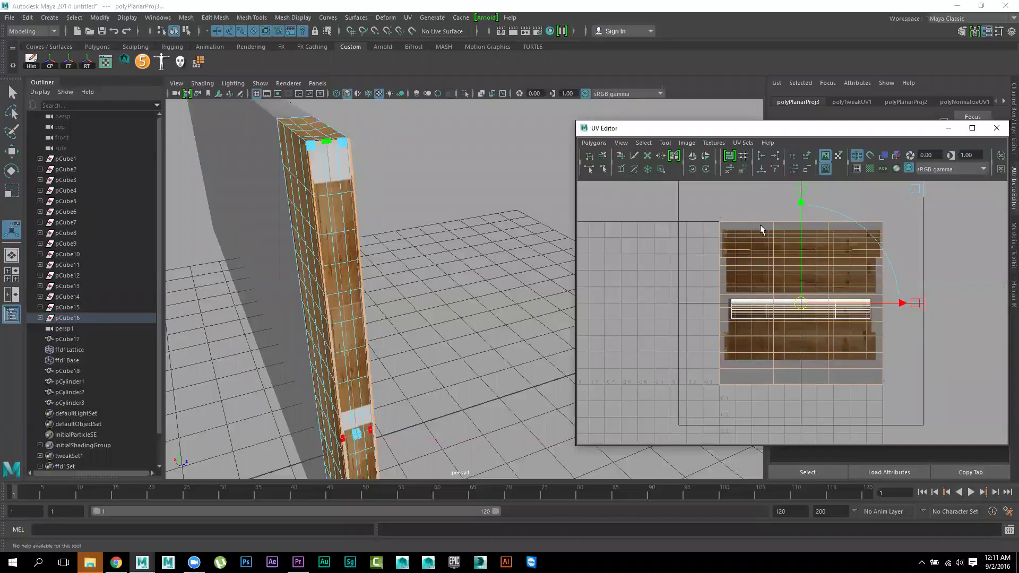
In the UV Editor, pick a corner UV and convert the selection to its whole shell
{"action": "right_click_drag", "start_coordinate": [756, 224], "coordinate": [800, 225]}
{"action": "left_click", "coordinate": [718, 223]}
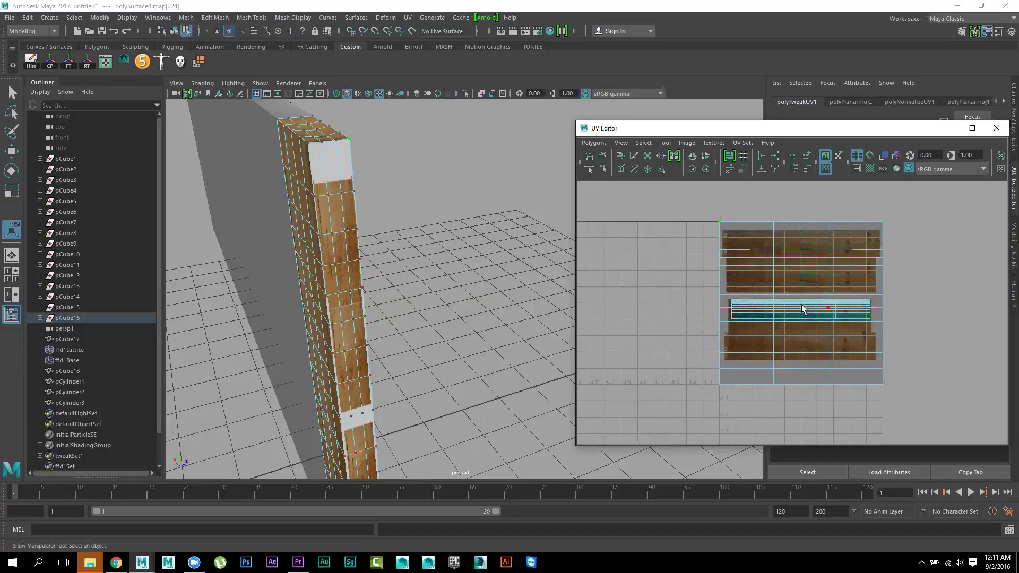
{"action": "left_click_drag", "start_coordinate": [958, 225], "coordinate": [750, 407]}
{"action": "left_click", "coordinate": [720, 224]}
{"action": "right_click_drag", "start_coordinate": [720, 224], "coordinate": [753, 211], "text": "ctrl"}
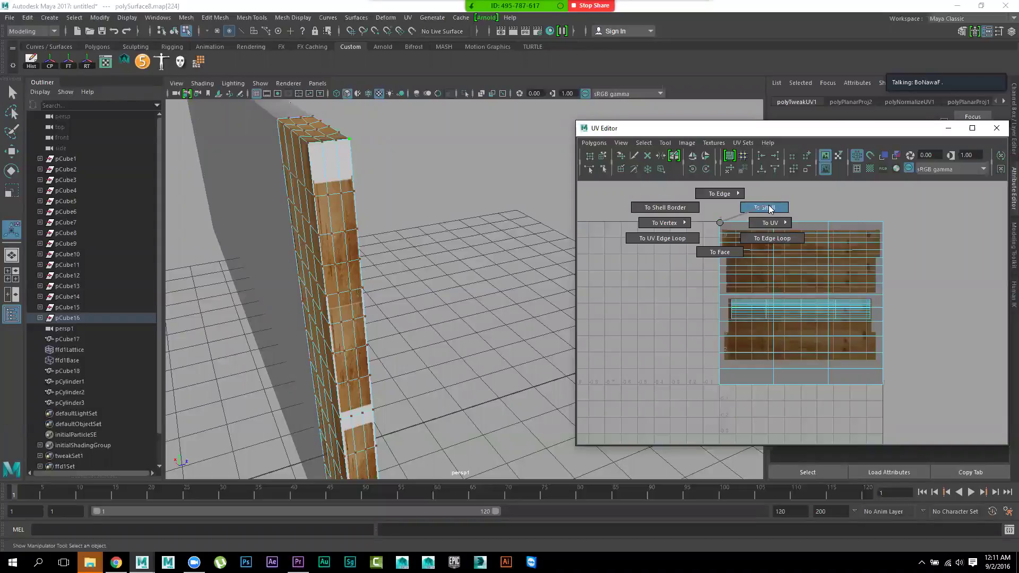
{"action": "right_click_drag", "start_coordinate": [769, 209], "coordinate": [770, 209], "text": "ctrl"}
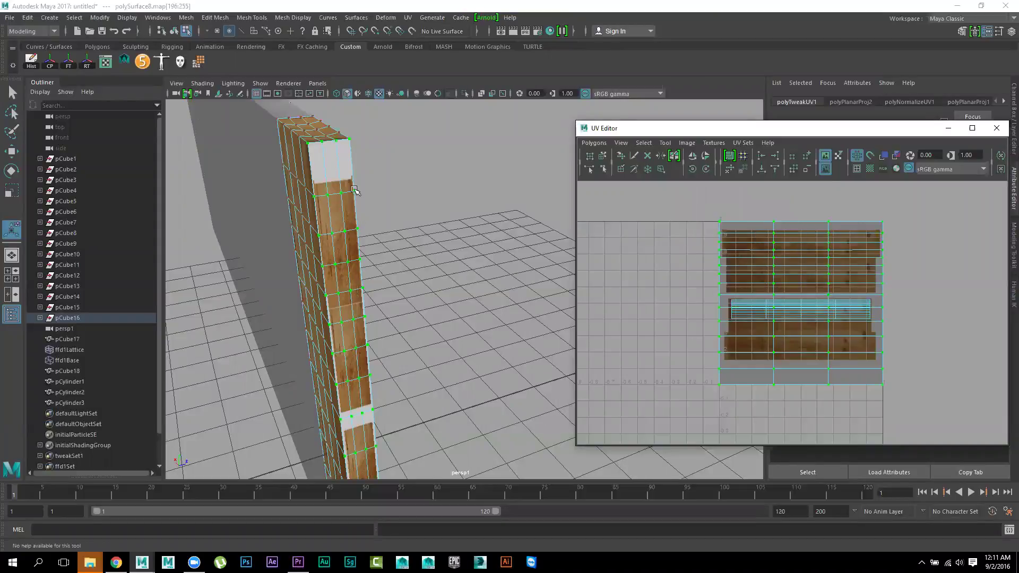
{"action": "scroll", "coordinate": [780, 334], "scroll_direction": "up", "scroll_amount": 1}
Scale the UV shell flat into a thin strip and move it up over the wood texture
{"action": "key", "text": "r"}
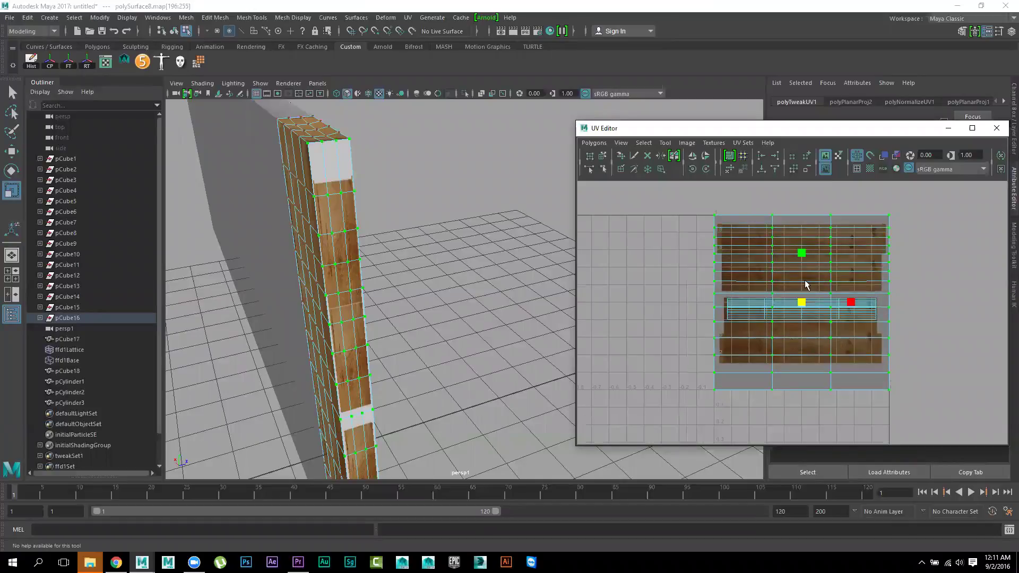
{"action": "left_click_drag", "start_coordinate": [802, 254], "coordinate": [812, 304]}
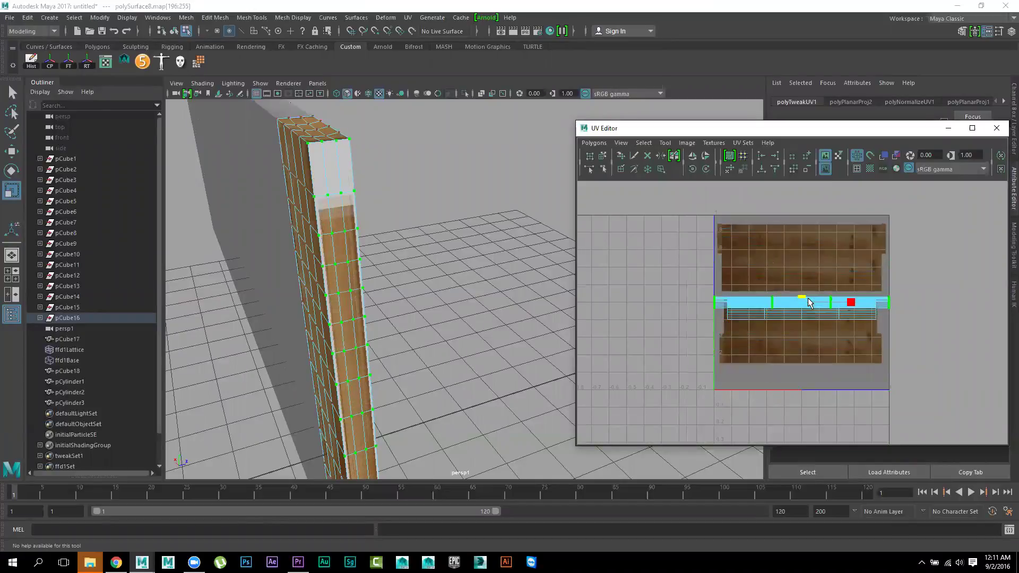
{"action": "key", "text": "w"}
{"action": "left_click_drag", "start_coordinate": [802, 252], "coordinate": [806, 190]}
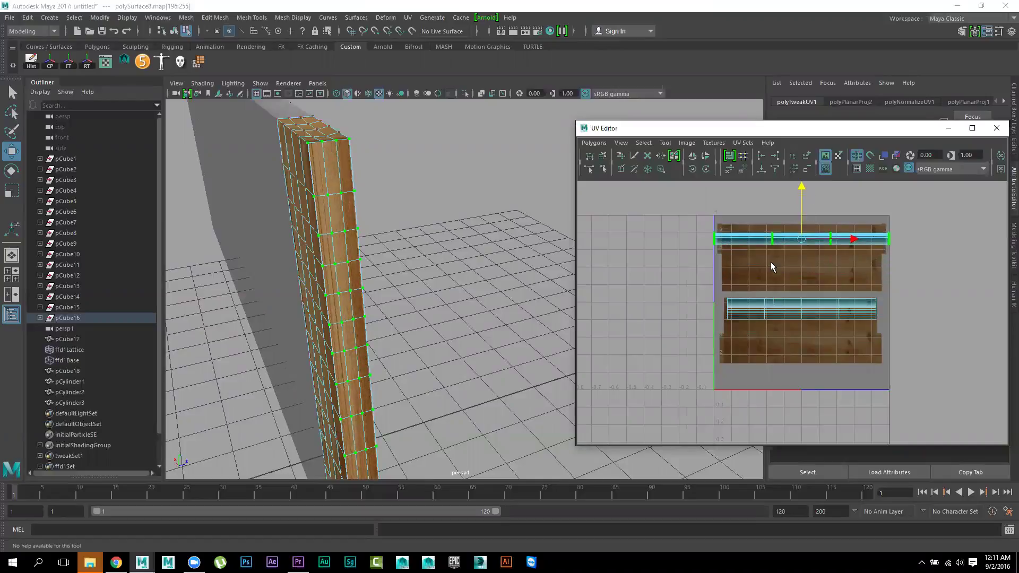
{"action": "scroll", "coordinate": [791, 314], "scroll_direction": "up", "scroll_amount": 2}
{"action": "scroll", "coordinate": [838, 296], "scroll_direction": "up", "scroll_amount": 1}
{"action": "scroll", "coordinate": [793, 284], "scroll_direction": "up", "scroll_amount": 1}
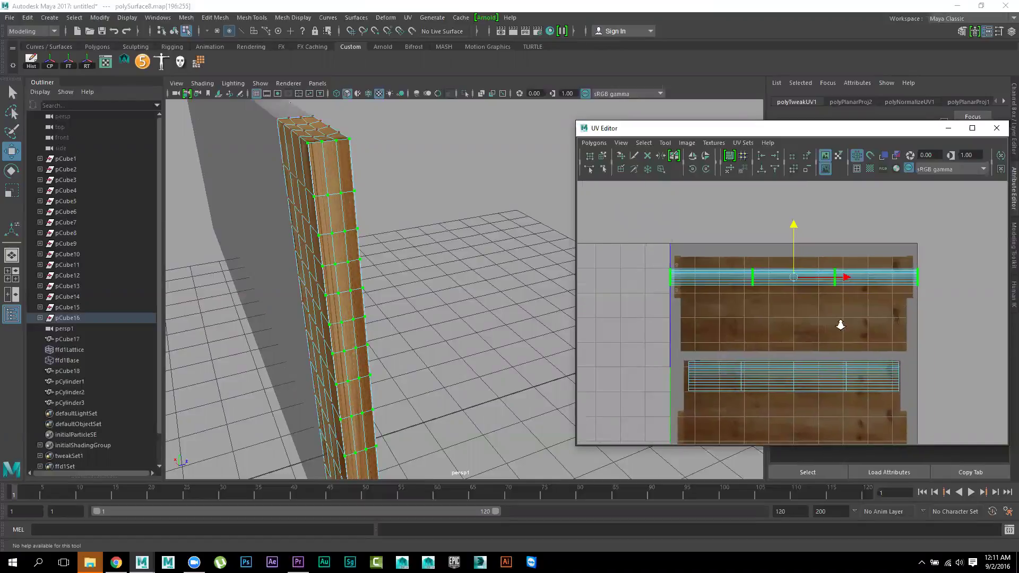
{"action": "scroll", "coordinate": [841, 324], "scroll_direction": "up", "scroll_amount": 1}
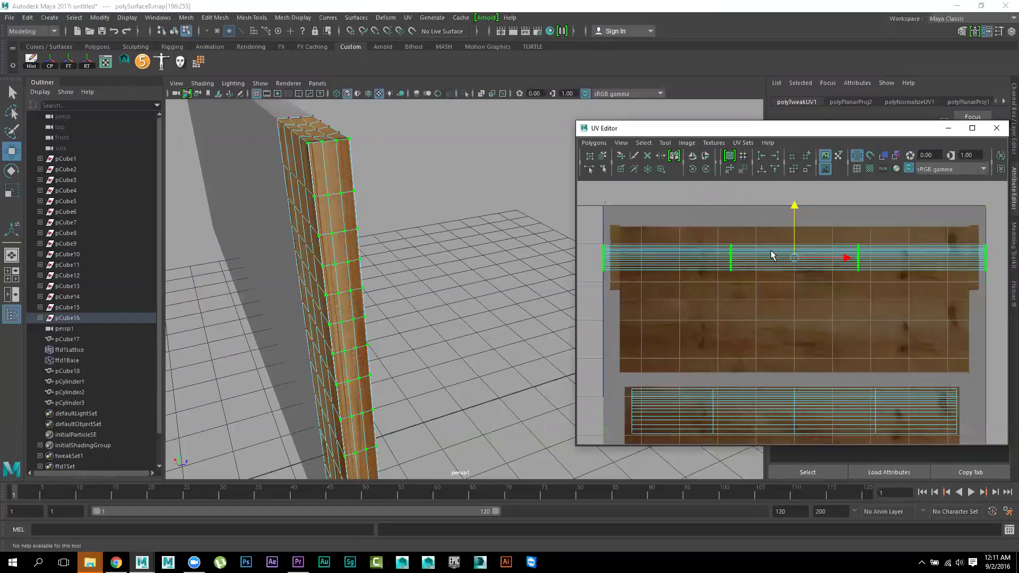
Narrow the UV strip's width and stretch it slightly taller
{"action": "key", "text": "r"}
{"action": "left_click_drag", "start_coordinate": [844, 258], "coordinate": [839, 259]}
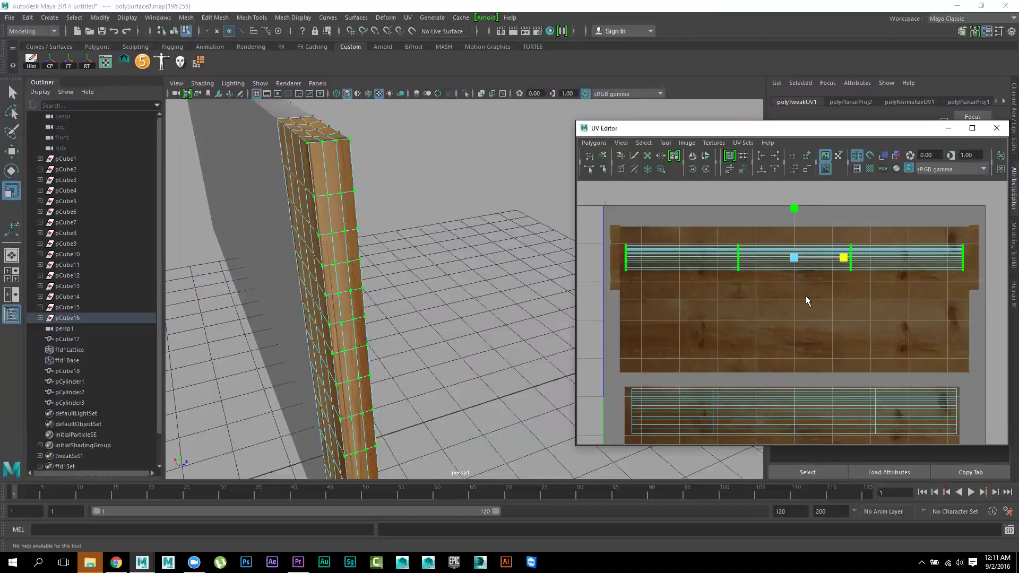
{"action": "scroll", "coordinate": [748, 323], "scroll_direction": "up", "scroll_amount": 1}
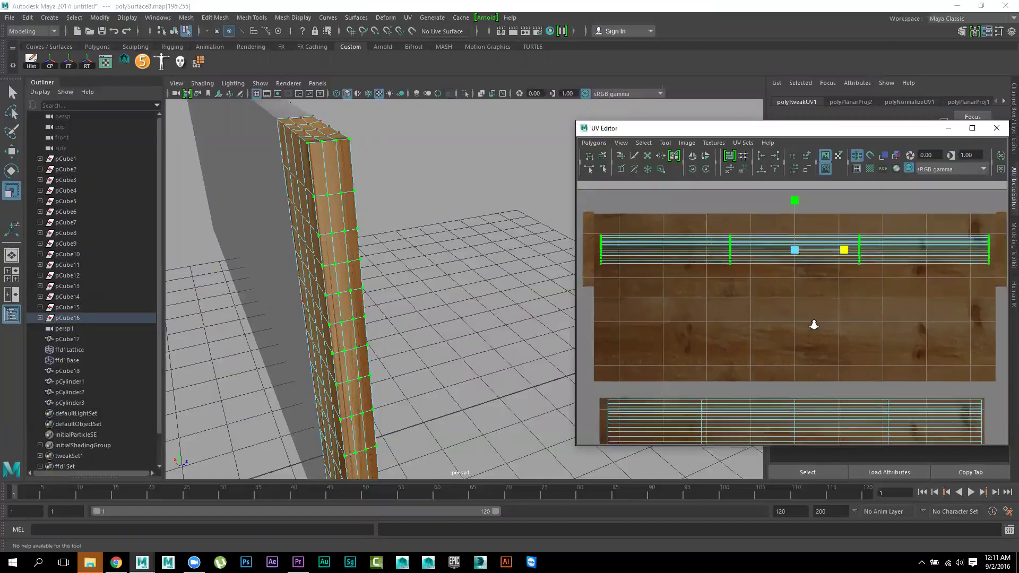
{"action": "scroll", "coordinate": [824, 333], "scroll_direction": "up", "scroll_amount": 2}
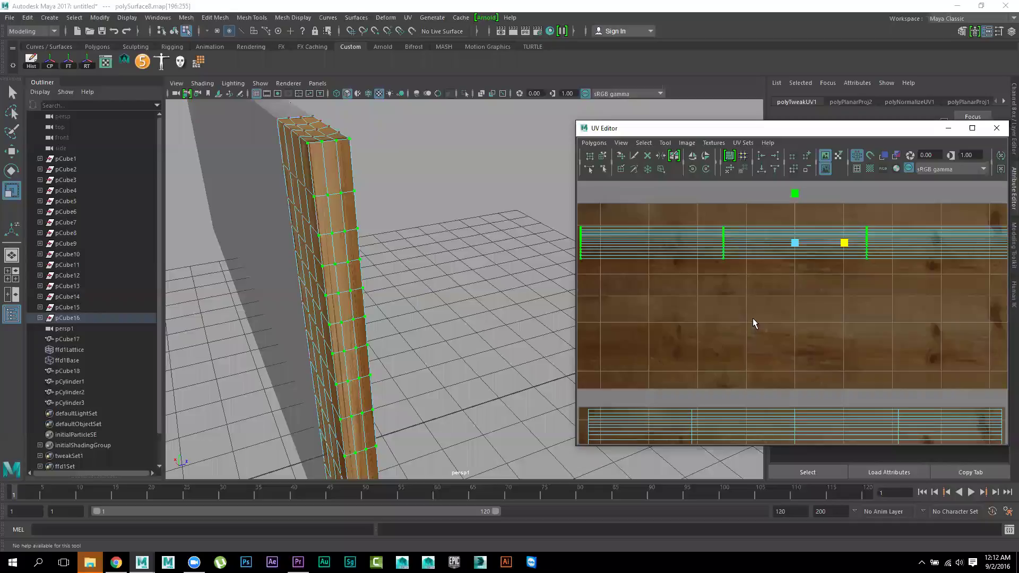
{"action": "right_click_drag", "start_coordinate": [746, 322], "coordinate": [671, 259], "text": "alt"}
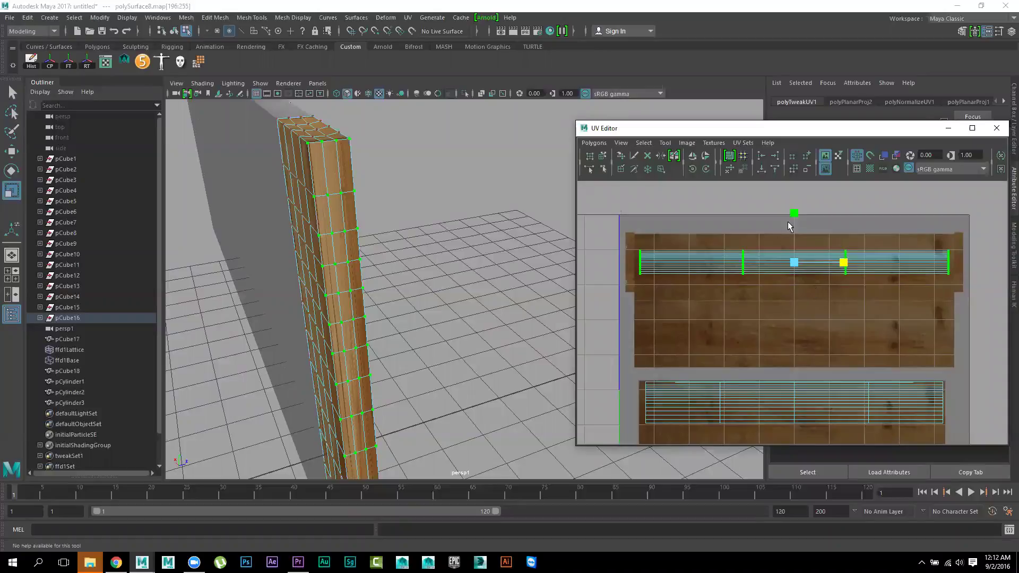
{"action": "left_click_drag", "start_coordinate": [792, 215], "coordinate": [792, 184]}
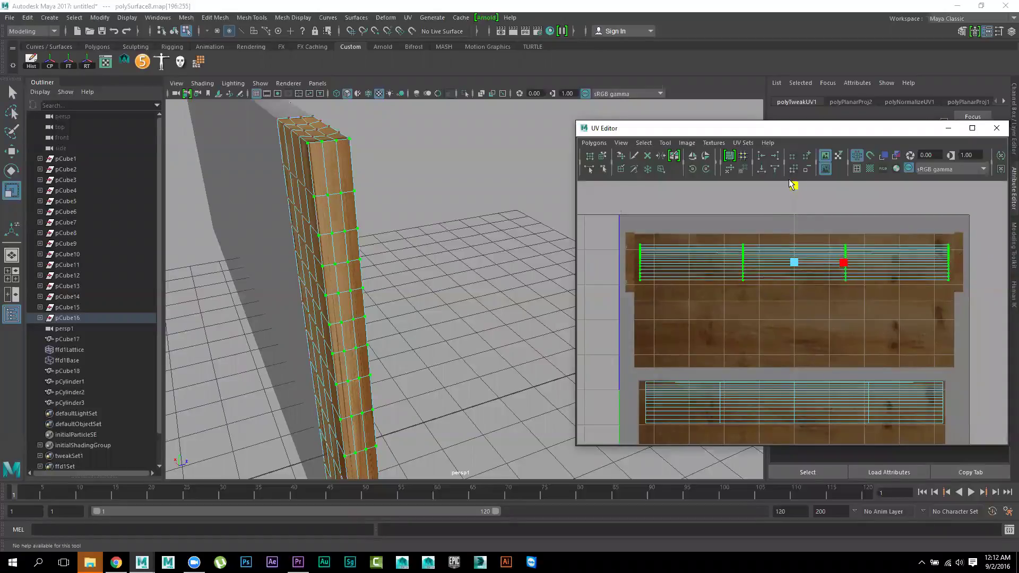
{"action": "right_click_drag", "start_coordinate": [760, 307], "coordinate": [789, 327], "text": "alt"}
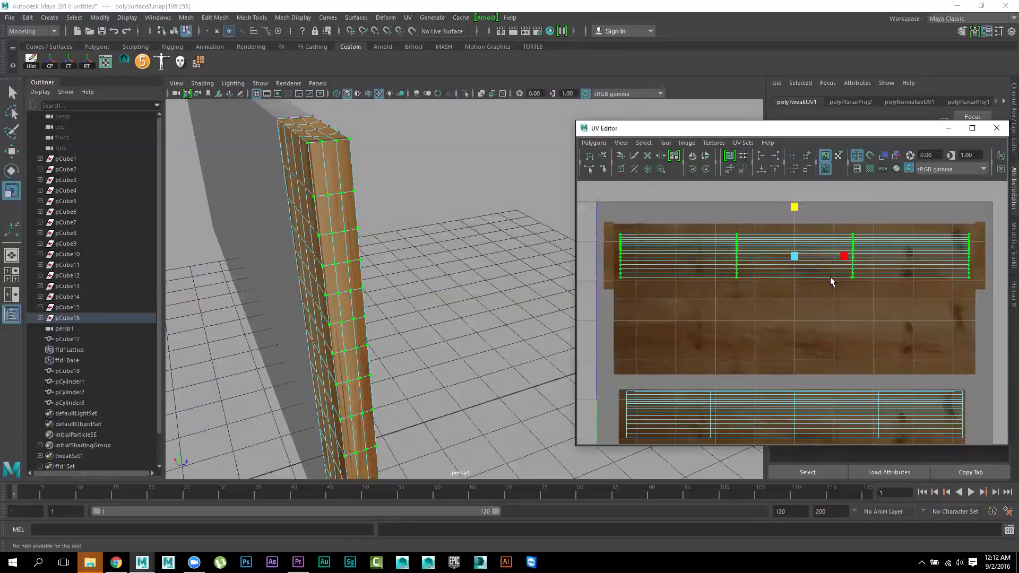
Dismiss the UV marking menu and select the lower UV shell in the layout
{"action": "right_click", "coordinate": [755, 262]}
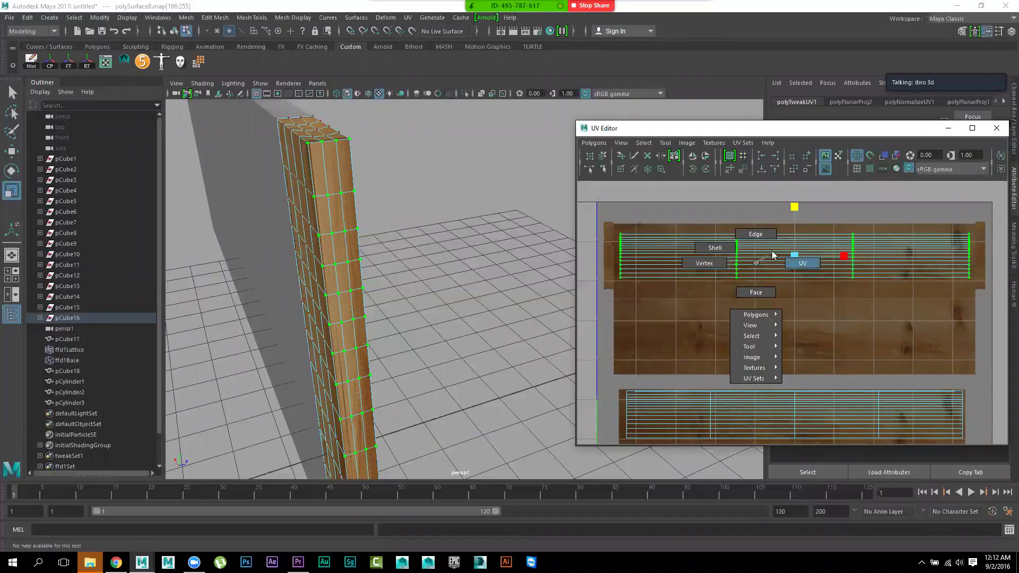
{"action": "right_click", "coordinate": [746, 266]}
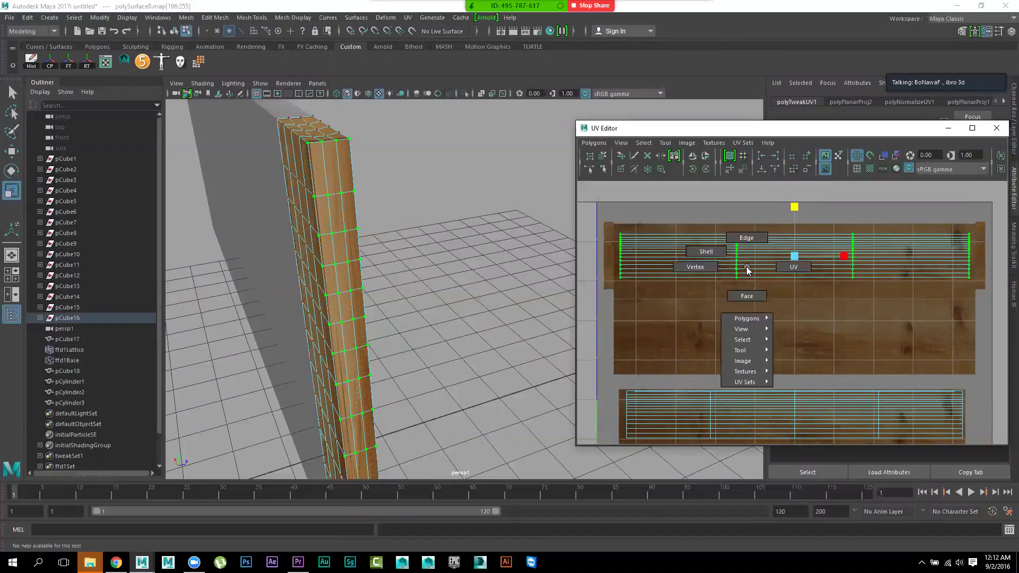
{"action": "left_click", "coordinate": [744, 267]}
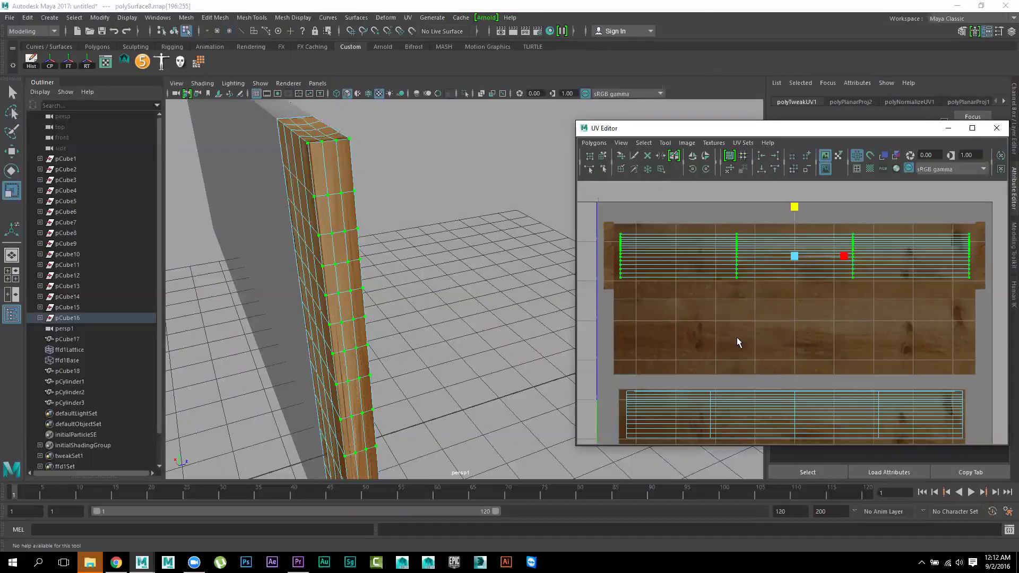
{"action": "left_click", "coordinate": [745, 396]}
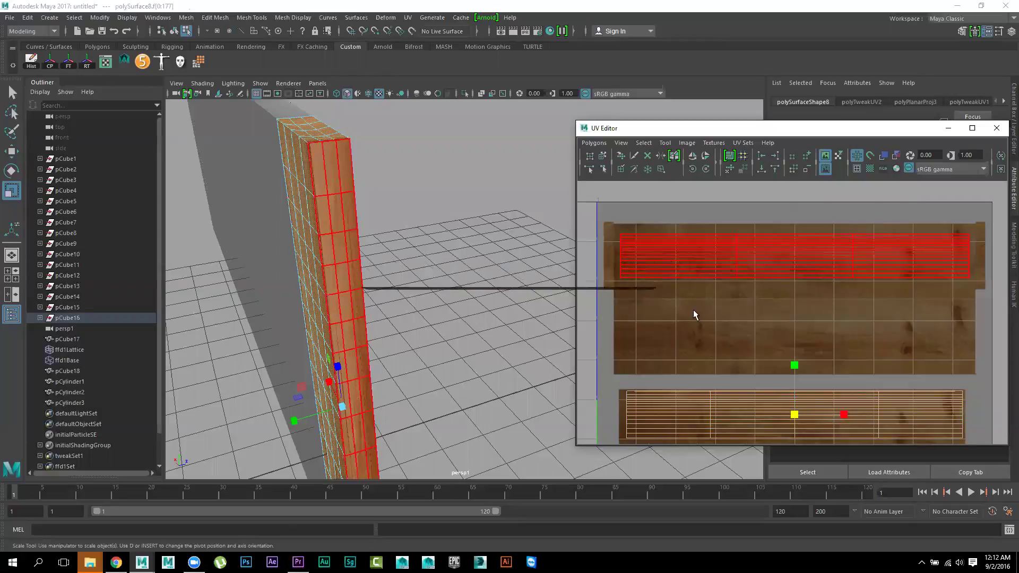
{"action": "scroll", "coordinate": [690, 311], "scroll_direction": "down", "scroll_amount": 1}
Export a 256×256 UV Snapshot saved as aaaa.iff on the Desktop
{"action": "left_click", "coordinate": [593, 142]}
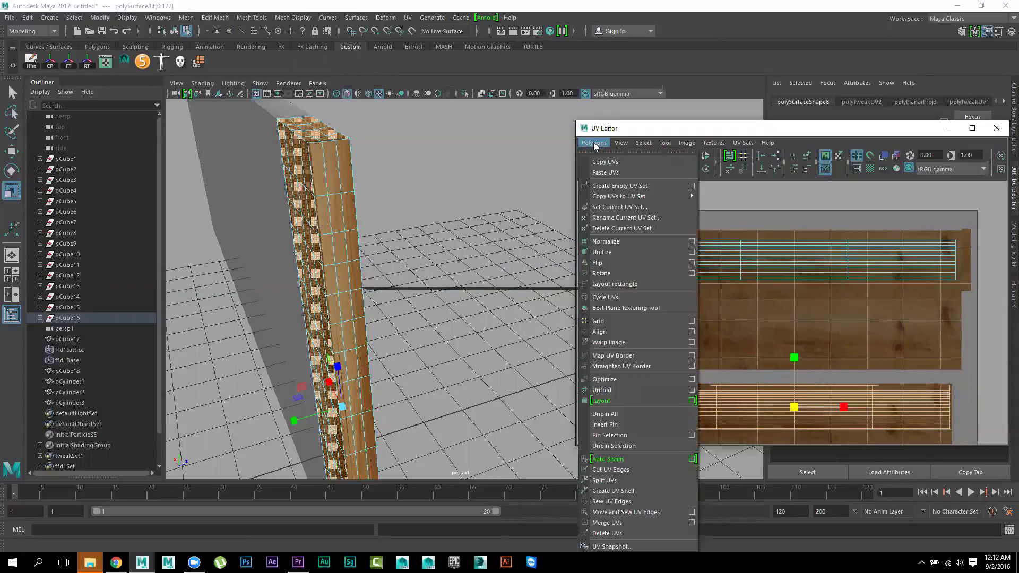
{"action": "left_click", "coordinate": [645, 546]}
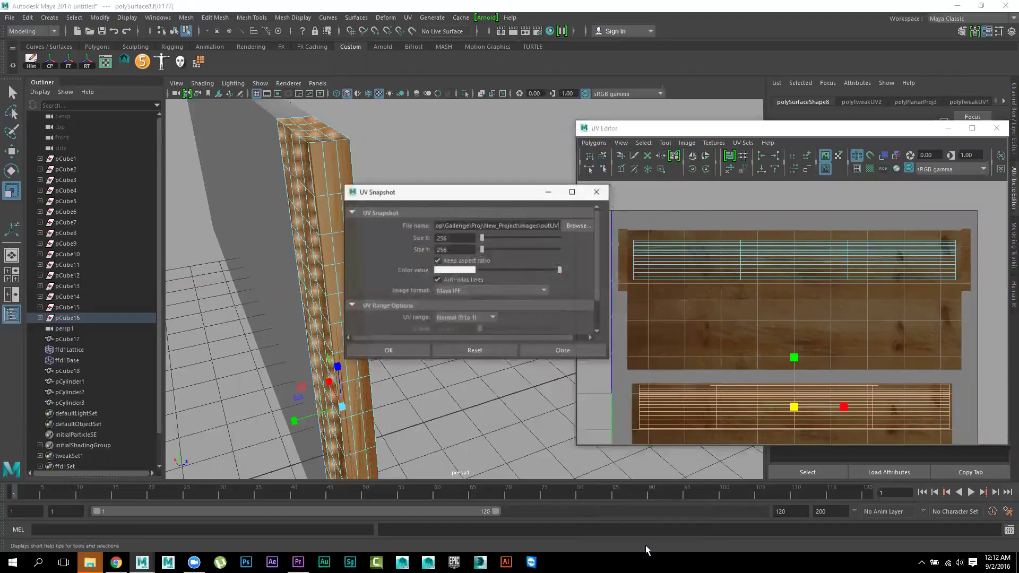
{"action": "left_click", "coordinate": [578, 227]}
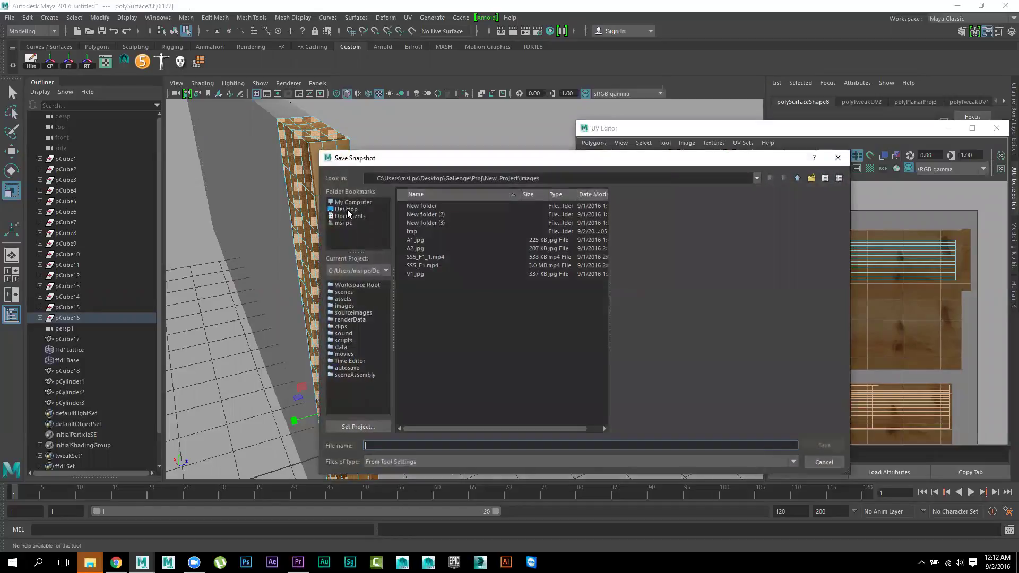
{"action": "left_click", "coordinate": [347, 209]}
{"action": "left_click", "coordinate": [473, 445]}
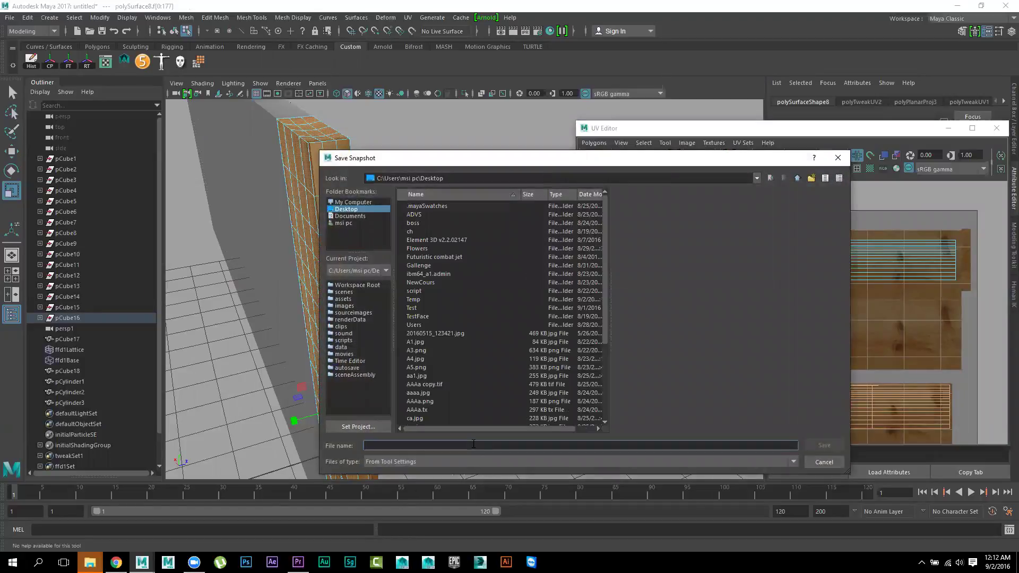
{"action": "type", "text": "aaaa"}
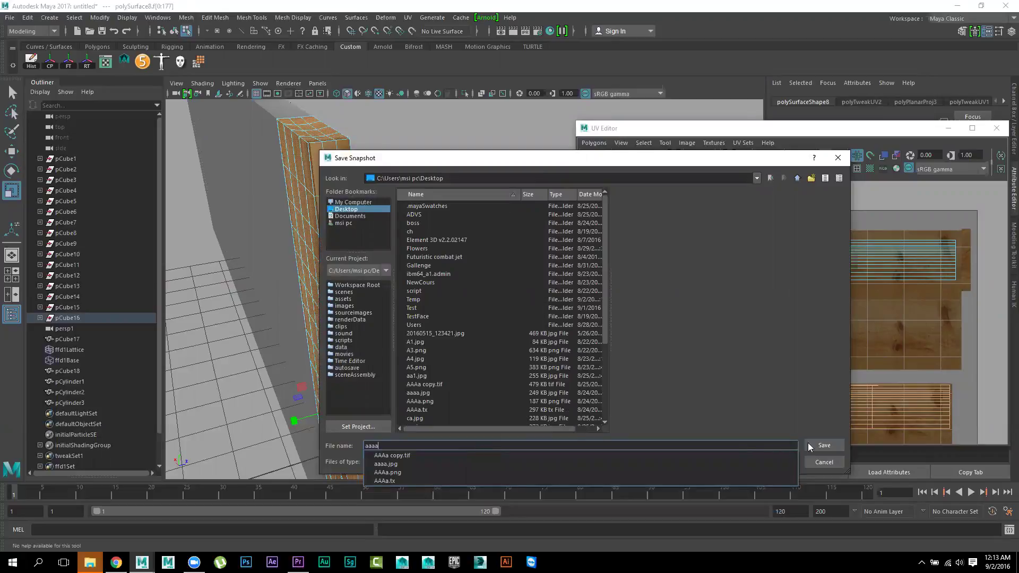
{"action": "left_click", "coordinate": [813, 443]}
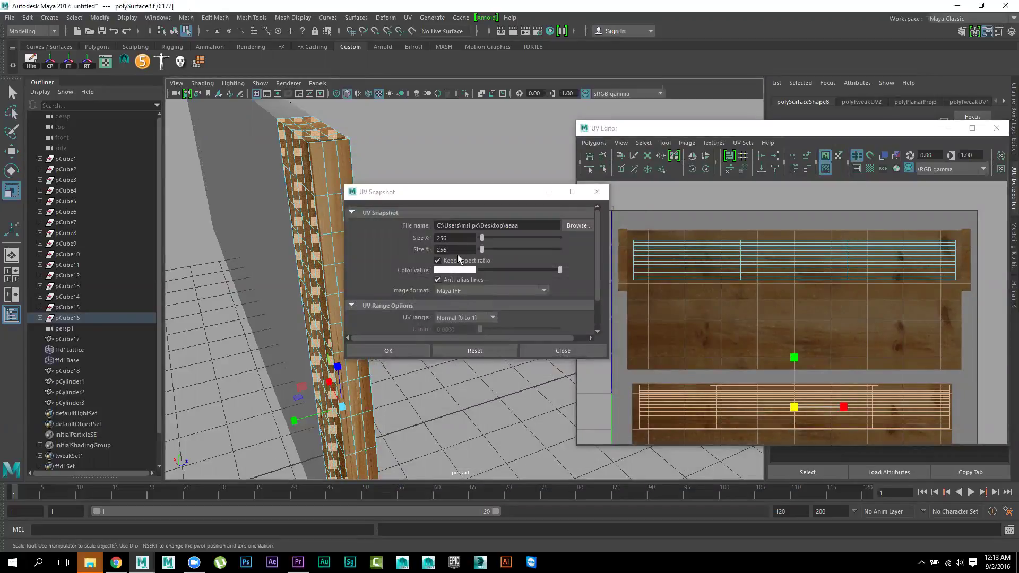
{"action": "left_click", "coordinate": [400, 349]}
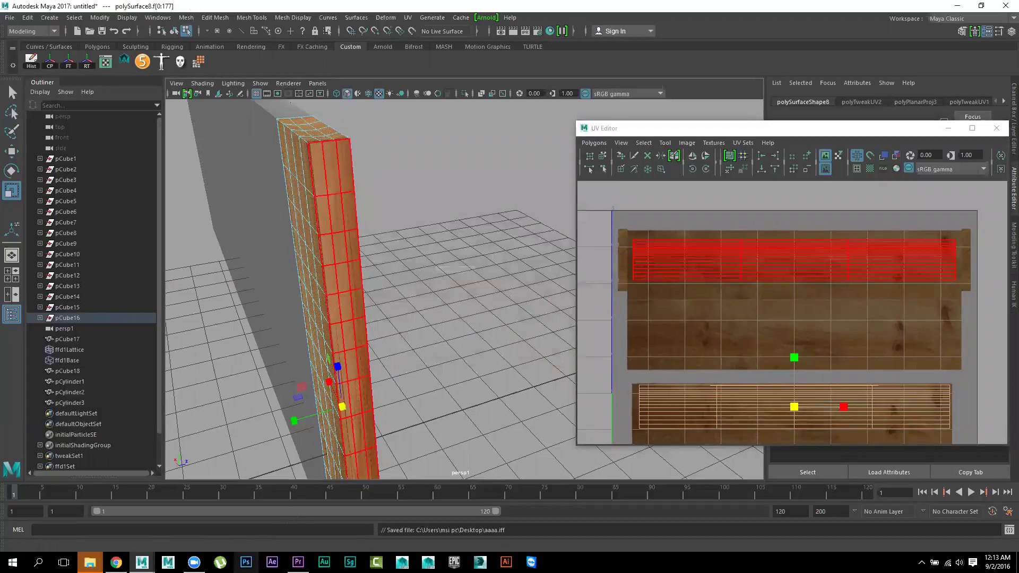
Clear the face selection, close the accidental What's New web page, and return to Photoshop
{"action": "left_click", "coordinate": [519, 270]}
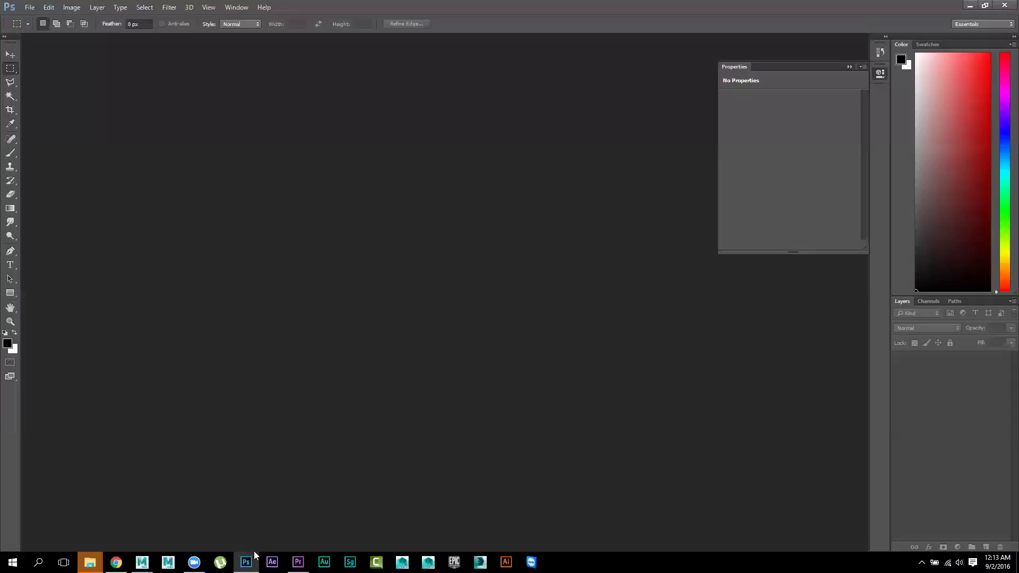
{"action": "left_click", "coordinate": [263, 7]}
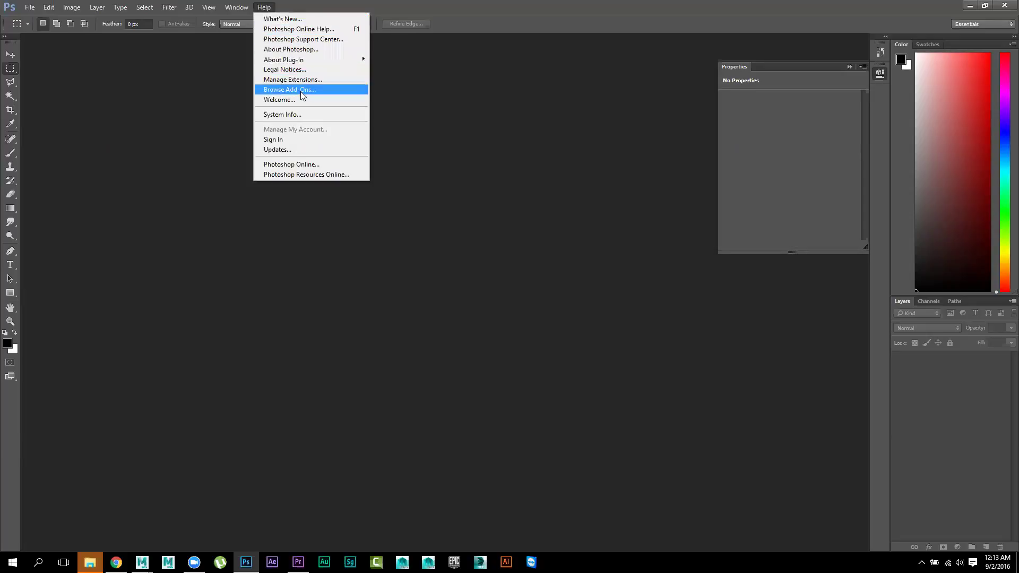
{"action": "left_click", "coordinate": [282, 18]}
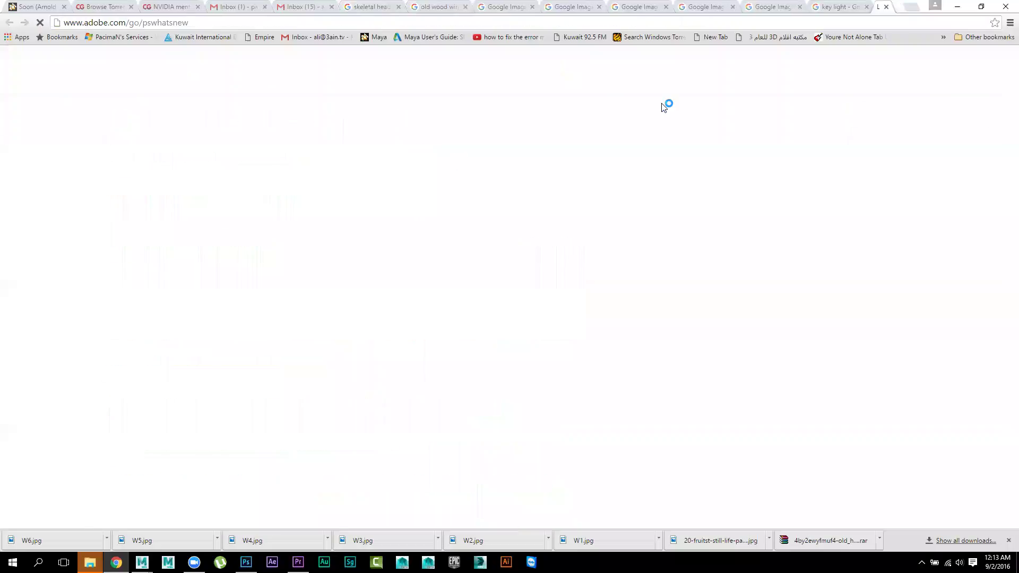
{"action": "key", "text": "ctrl+w"}
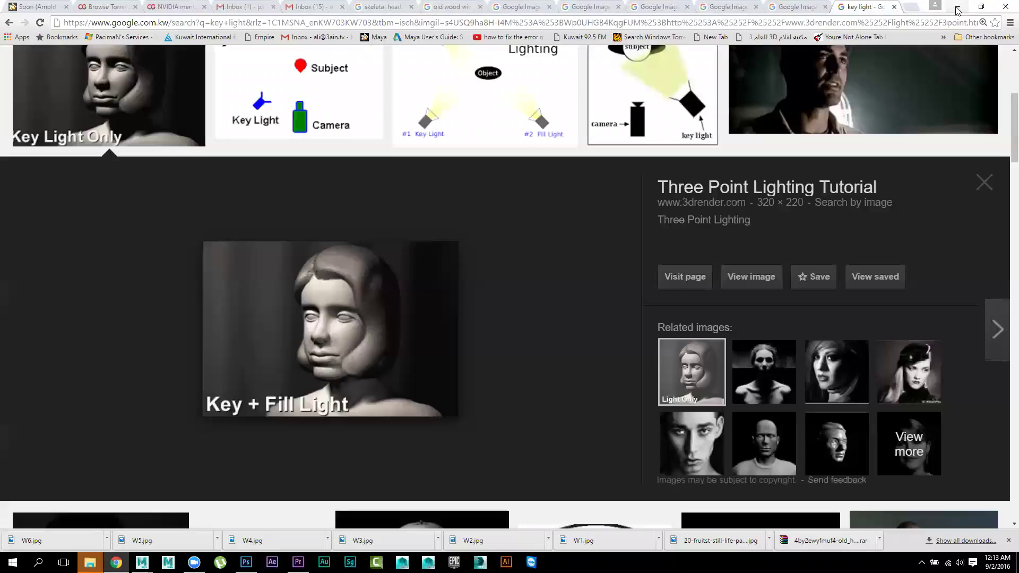
{"action": "left_click", "coordinate": [956, 6]}
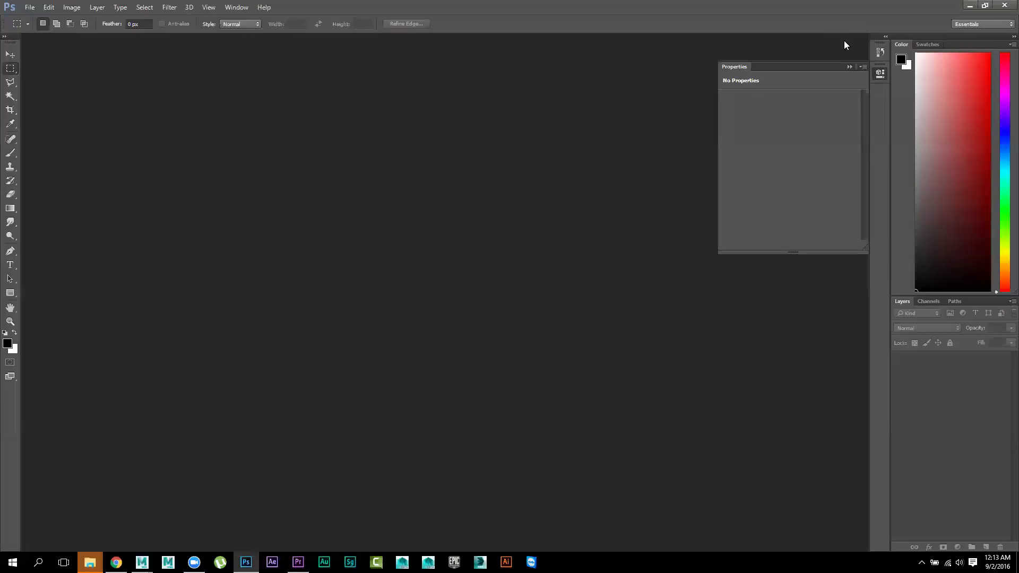
Open aaaa.iff from the Desktop via File > Open
{"action": "left_click", "coordinate": [29, 8]}
{"action": "left_click", "coordinate": [29, 7]}
{"action": "left_click", "coordinate": [29, 7]}
{"action": "left_click", "coordinate": [41, 29]}
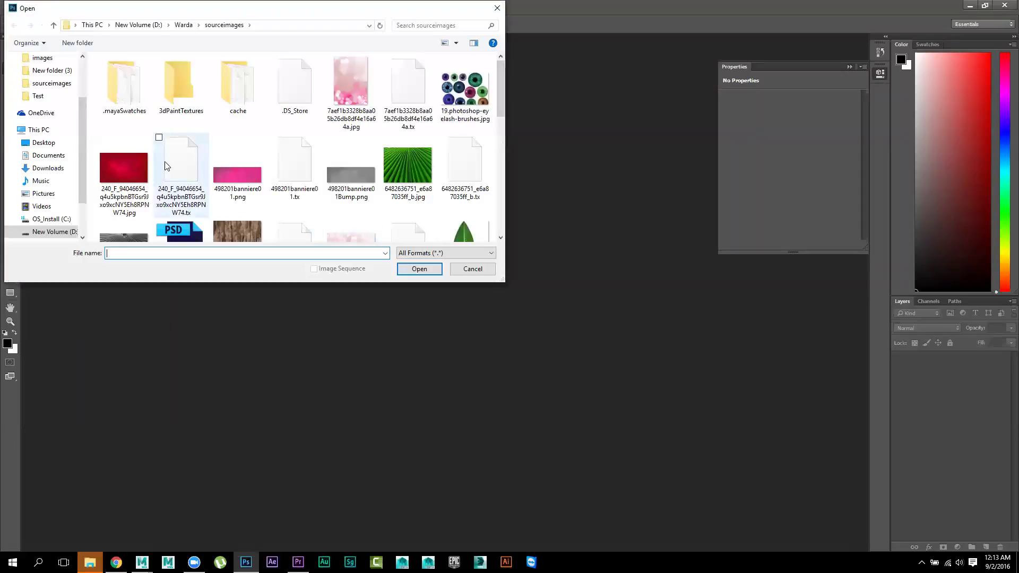
{"action": "left_click", "coordinate": [43, 142]}
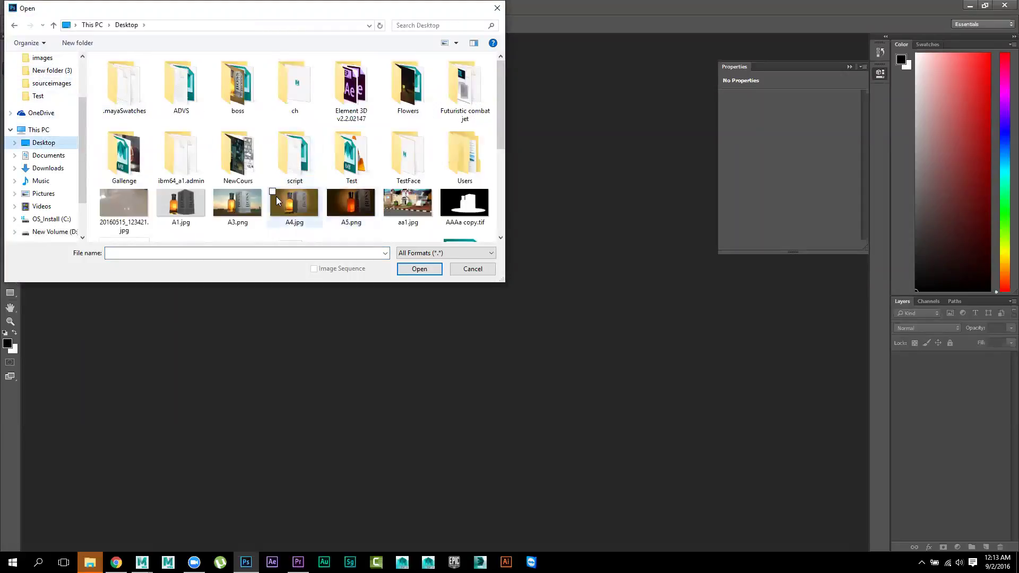
{"action": "scroll", "coordinate": [275, 196], "scroll_direction": "down", "scroll_amount": 5}
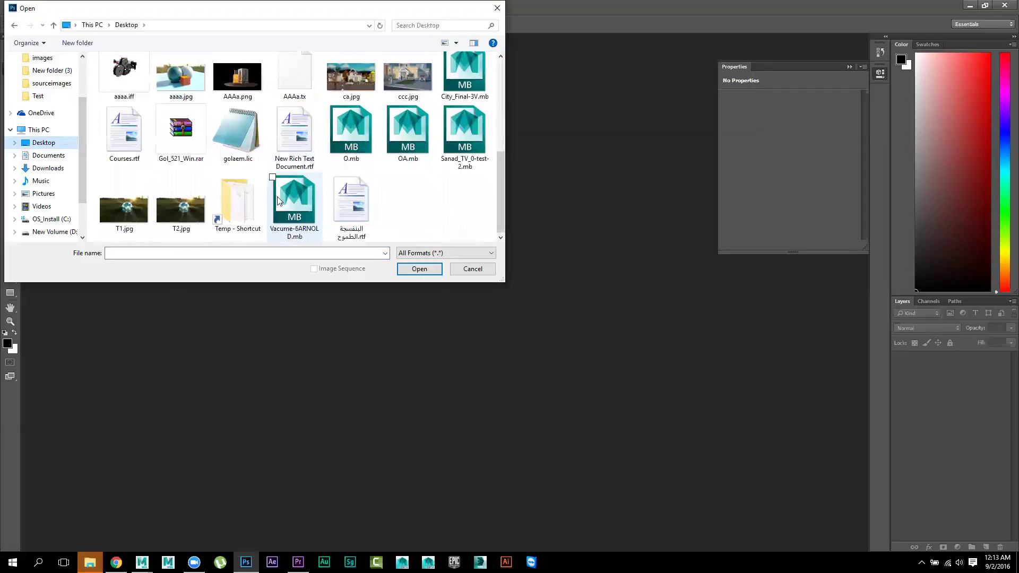
{"action": "scroll", "coordinate": [270, 197], "scroll_direction": "up", "scroll_amount": 5}
{"action": "scroll", "coordinate": [278, 192], "scroll_direction": "down", "scroll_amount": 2}
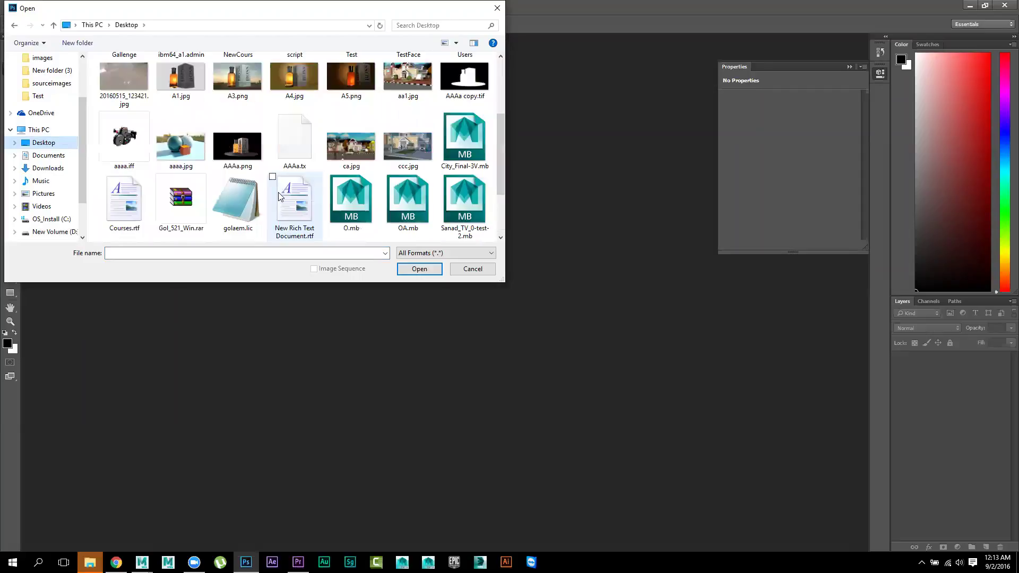
{"action": "left_click", "coordinate": [126, 146]}
{"action": "double_click", "coordinate": [127, 146]}
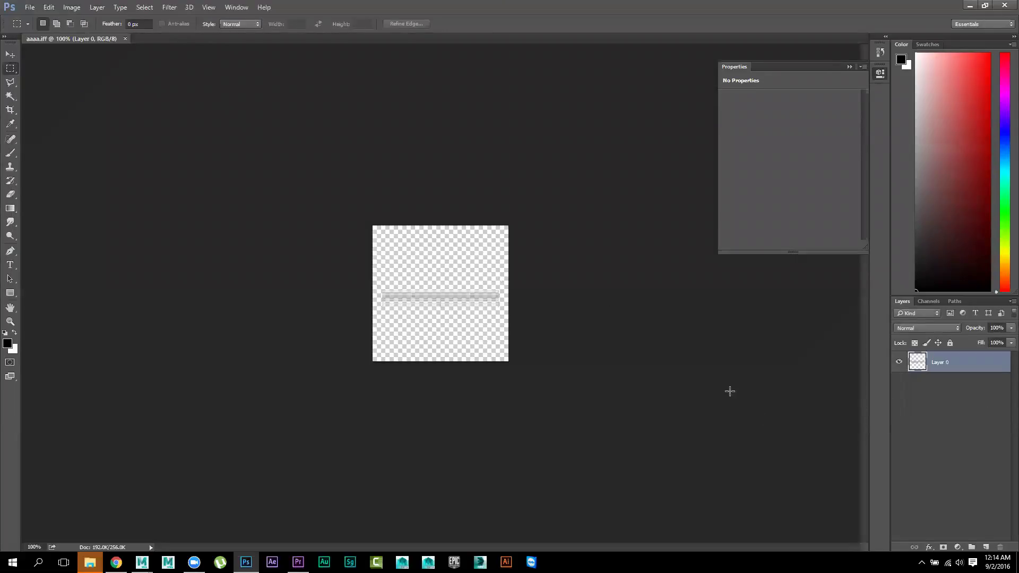
Add Layer 1 beneath Layer 0, fill it black, and switch back to Maya
{"action": "scroll", "coordinate": [640, 374], "scroll_direction": "up", "scroll_amount": 5, "text": "alt"}
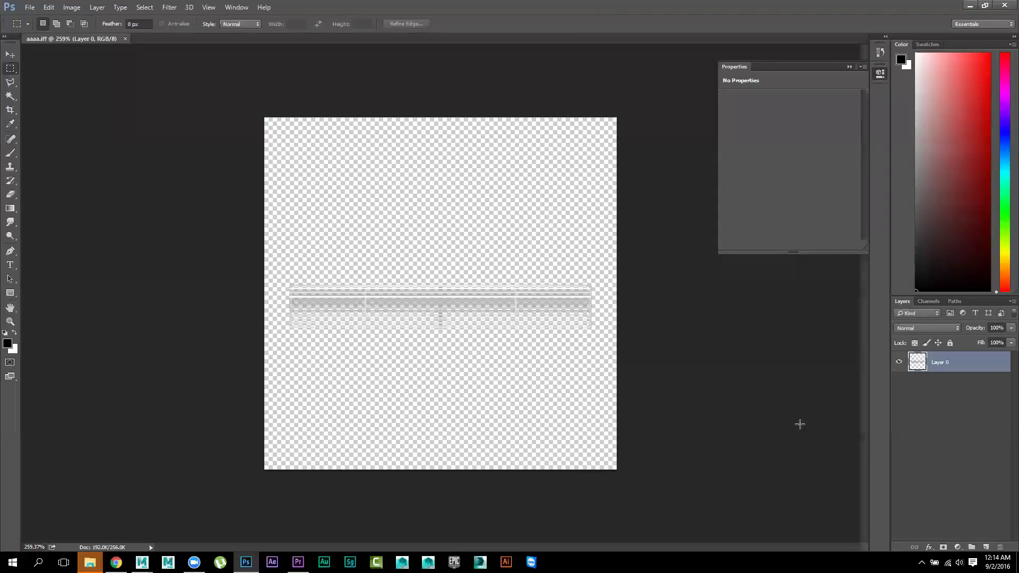
{"action": "left_click", "coordinate": [986, 547]}
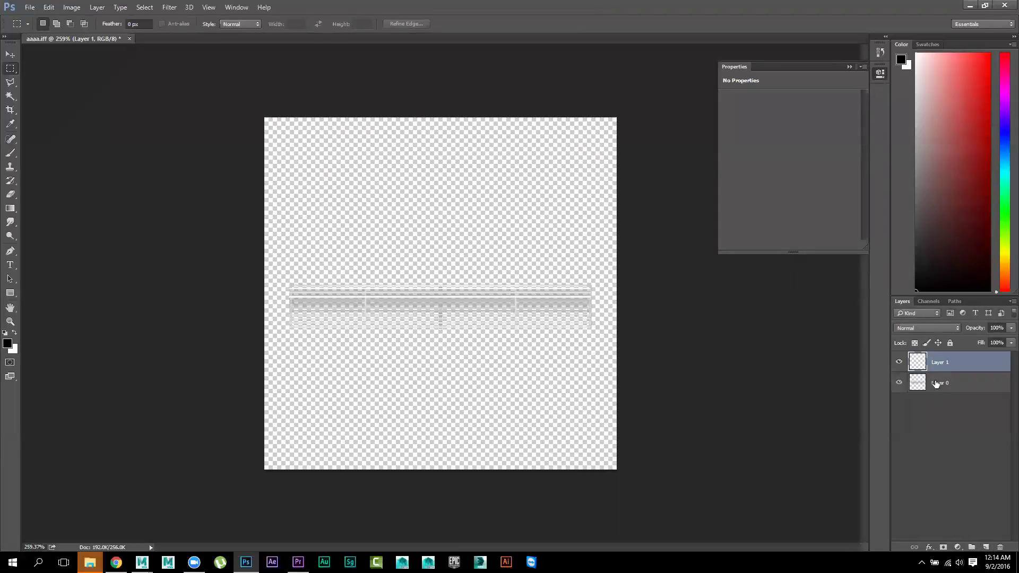
{"action": "left_click_drag", "start_coordinate": [937, 365], "coordinate": [941, 399]}
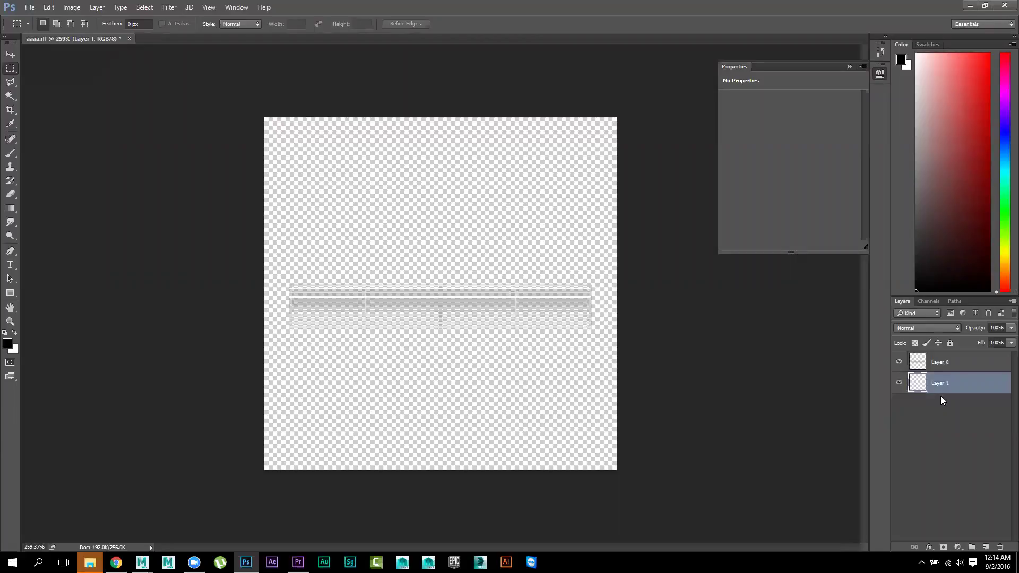
{"action": "key", "text": "alt+BackSpace"}
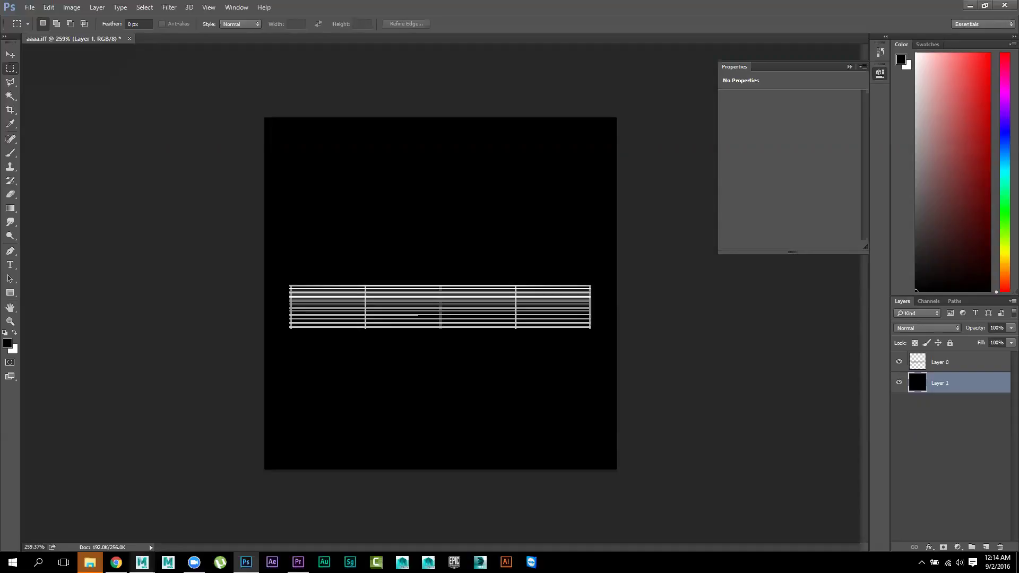
{"action": "mouse_move", "coordinate": [142, 562]}
{"action": "left_click", "coordinate": [199, 524]}
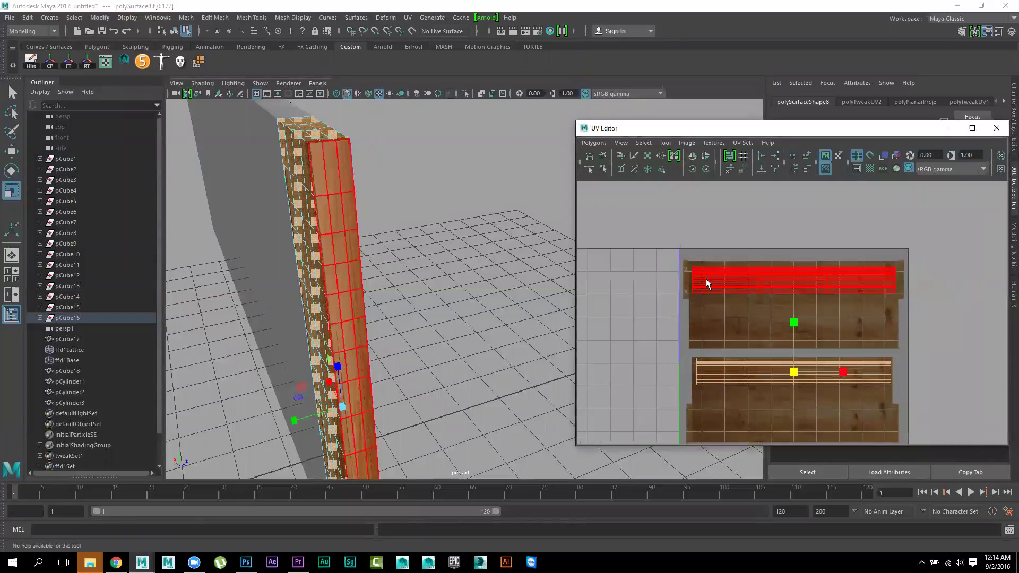
Select the board and set the UV Snapshot size to 2000 × 2000
{"action": "right_click_drag", "start_coordinate": [338, 235], "coordinate": [335, 210]}
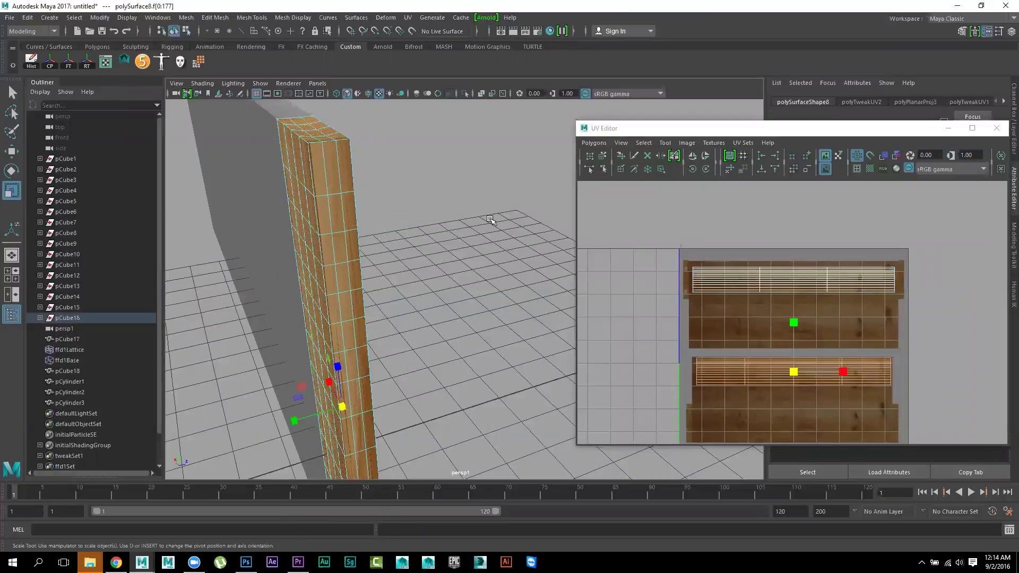
{"action": "left_click", "coordinate": [333, 219]}
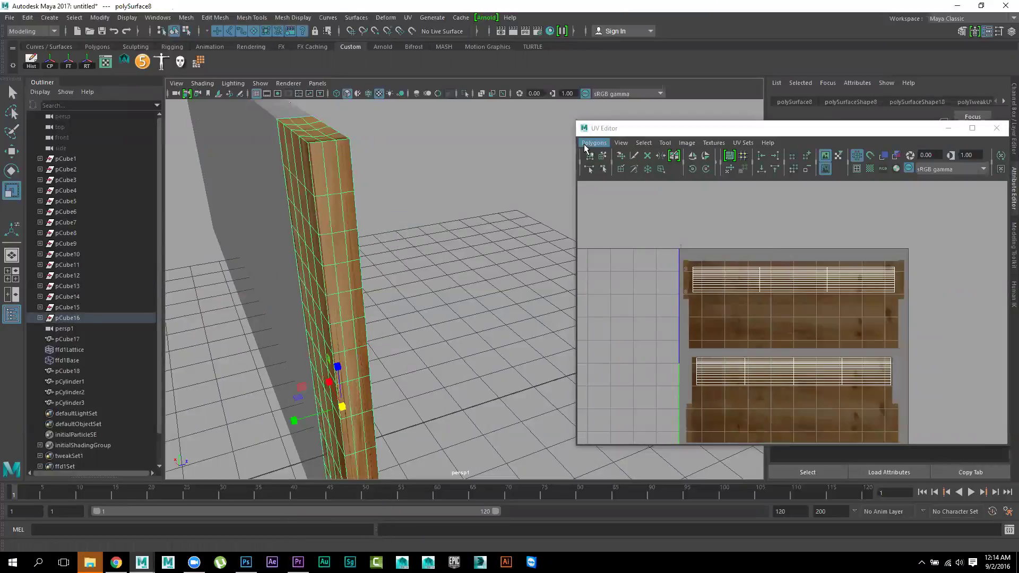
{"action": "left_click", "coordinate": [594, 143]}
{"action": "left_click", "coordinate": [610, 546]}
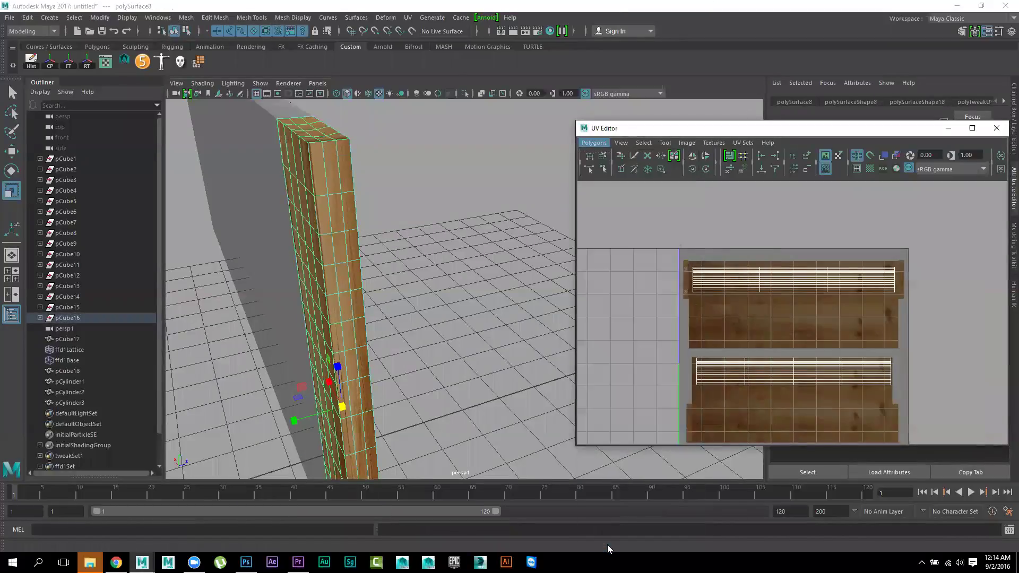
{"action": "left_click_drag", "start_coordinate": [447, 238], "coordinate": [379, 231]}
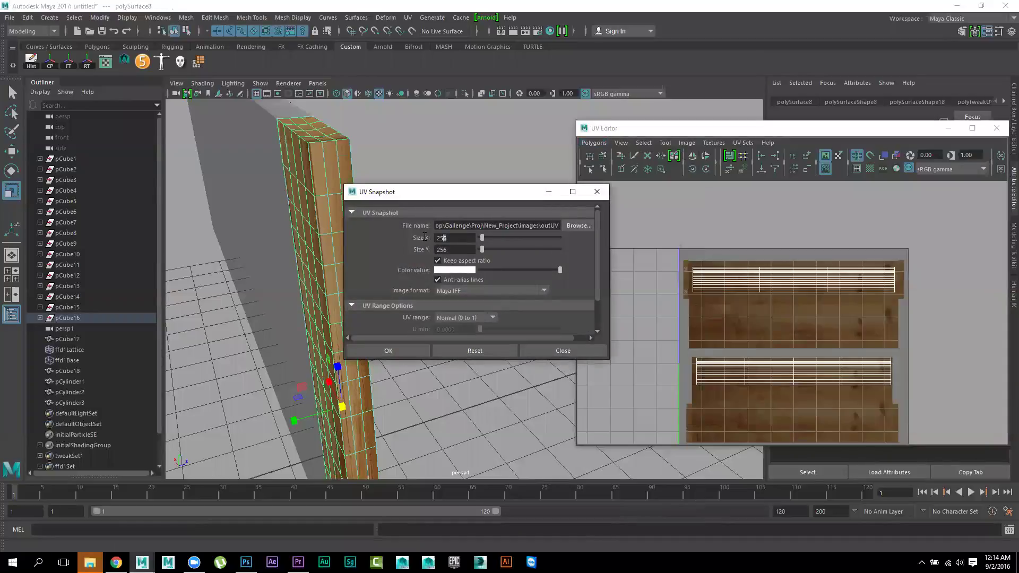
{"action": "type", "text": "2000"}
{"action": "left_click", "coordinate": [454, 247]}
Set the Desktop as the snapshot save location, keeping the default file type
{"action": "left_click", "coordinate": [580, 227]}
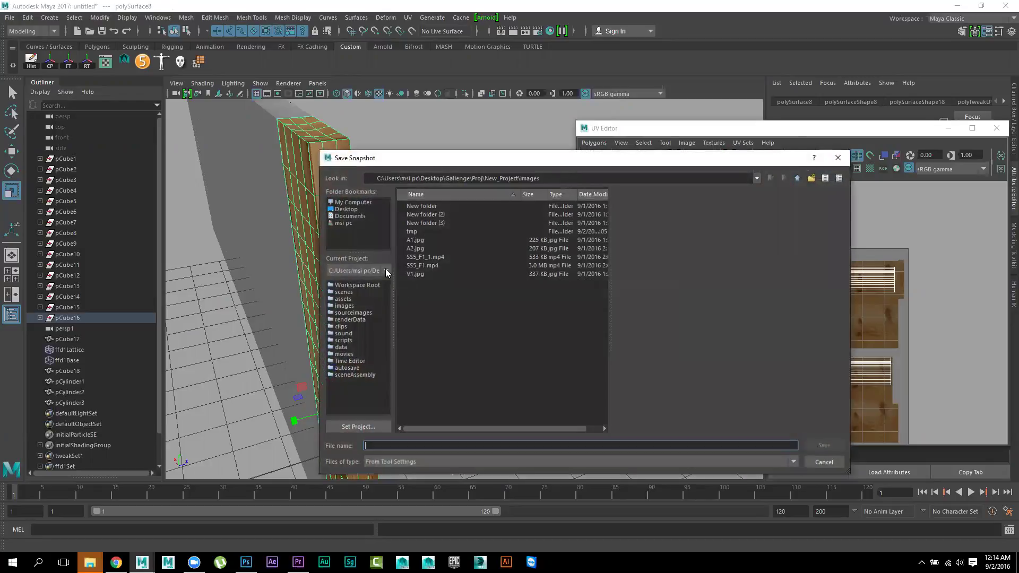
{"action": "left_click", "coordinate": [348, 210]}
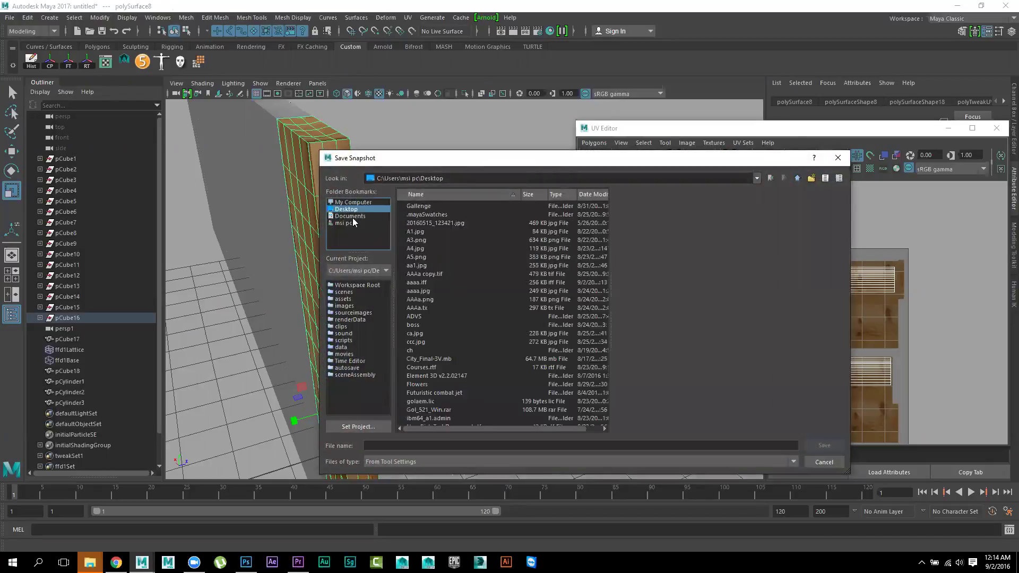
{"action": "left_click", "coordinate": [440, 459]}
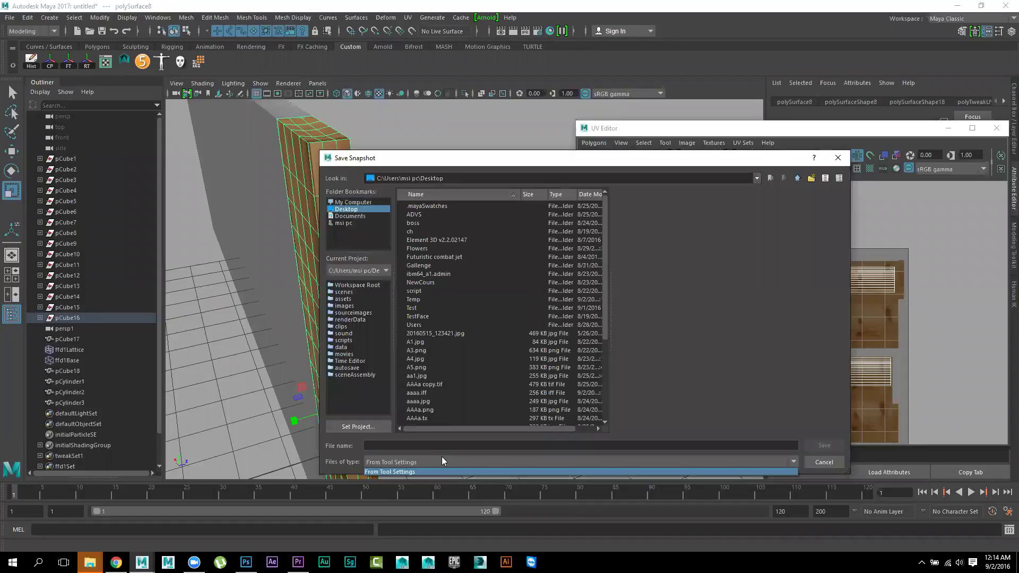
{"action": "left_click", "coordinate": [442, 446]}
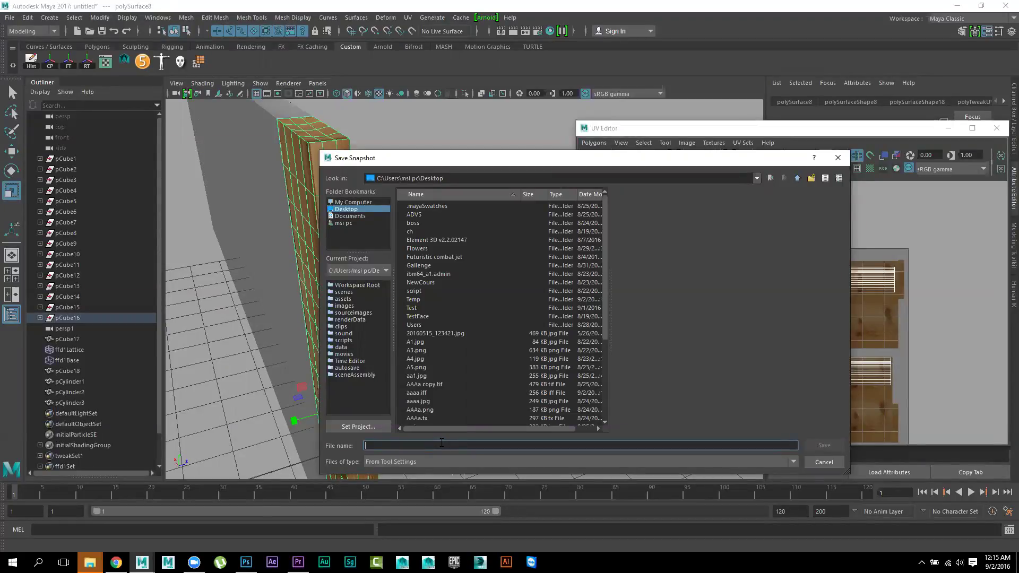
Name the UV snapshot file ccccc on the Desktop, then bring Photoshop to the front
{"action": "type", "text": "cccc"}
{"action": "left_click", "coordinate": [823, 445]}
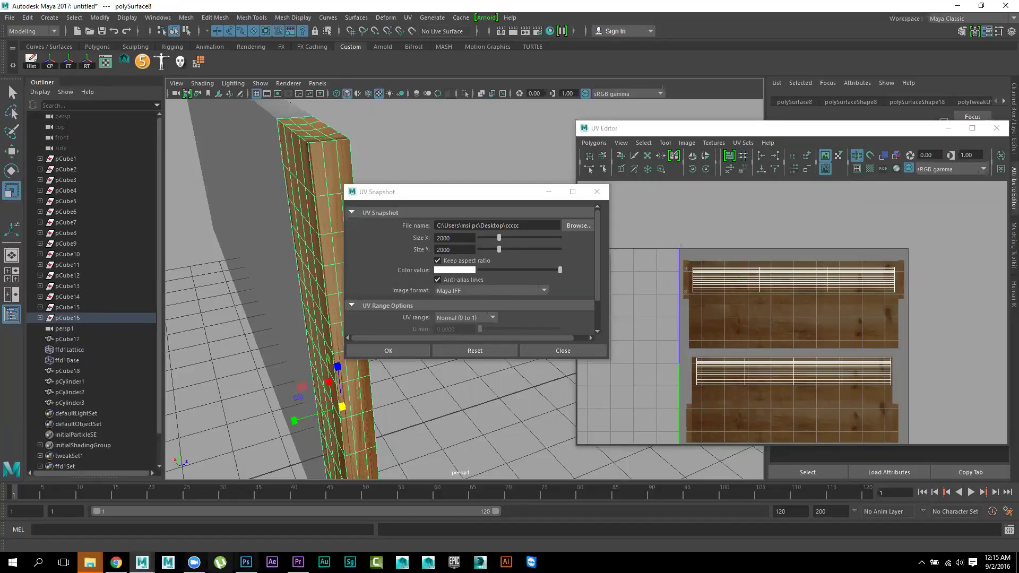
{"action": "left_click", "coordinate": [246, 562]}
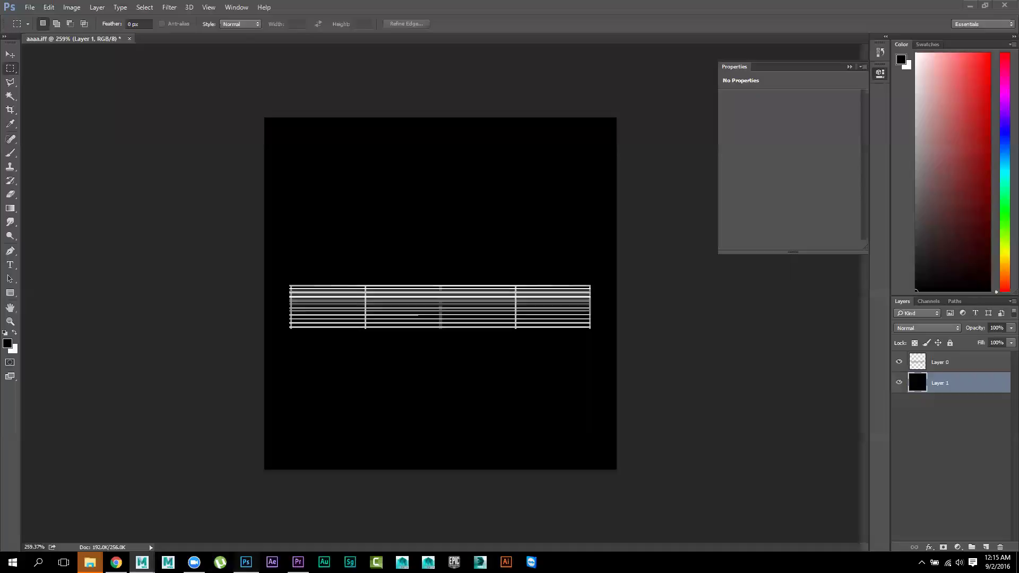
In Photoshop's Open dialog, locate aaaa.iff on the Desktop, enlarge the dialog, and return to Maya
{"action": "left_click", "coordinate": [30, 7]}
{"action": "left_click", "coordinate": [283, 142]}
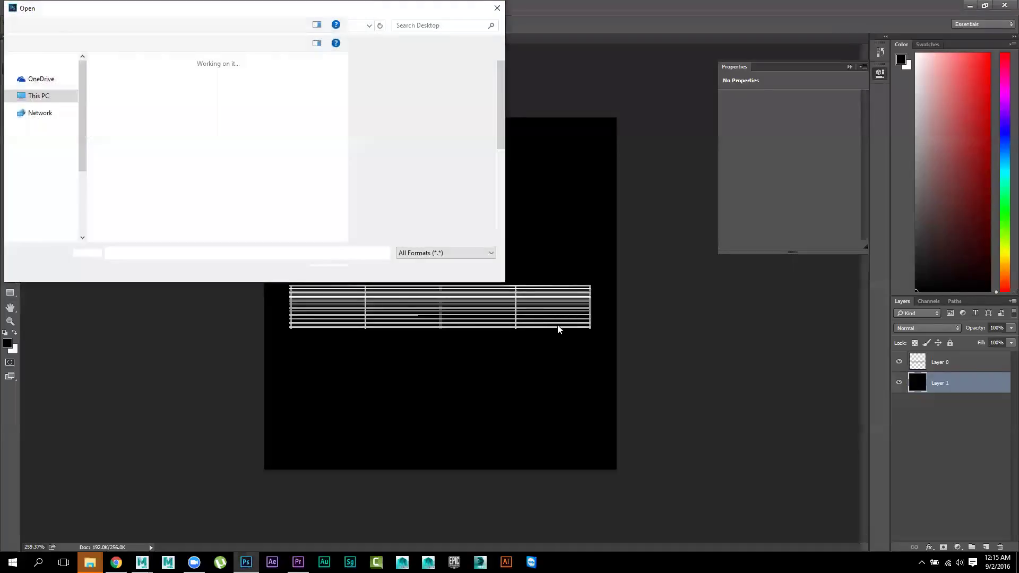
{"action": "left_click", "coordinate": [318, 209]}
{"action": "scroll", "coordinate": [320, 210], "scroll_direction": "down", "scroll_amount": 2}
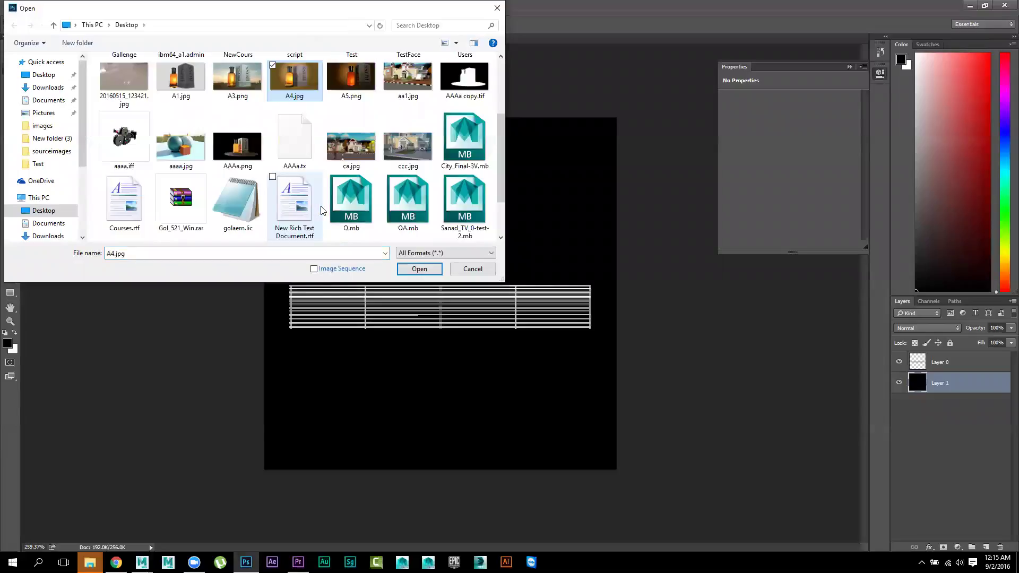
{"action": "scroll", "coordinate": [322, 211], "scroll_direction": "down", "scroll_amount": 3}
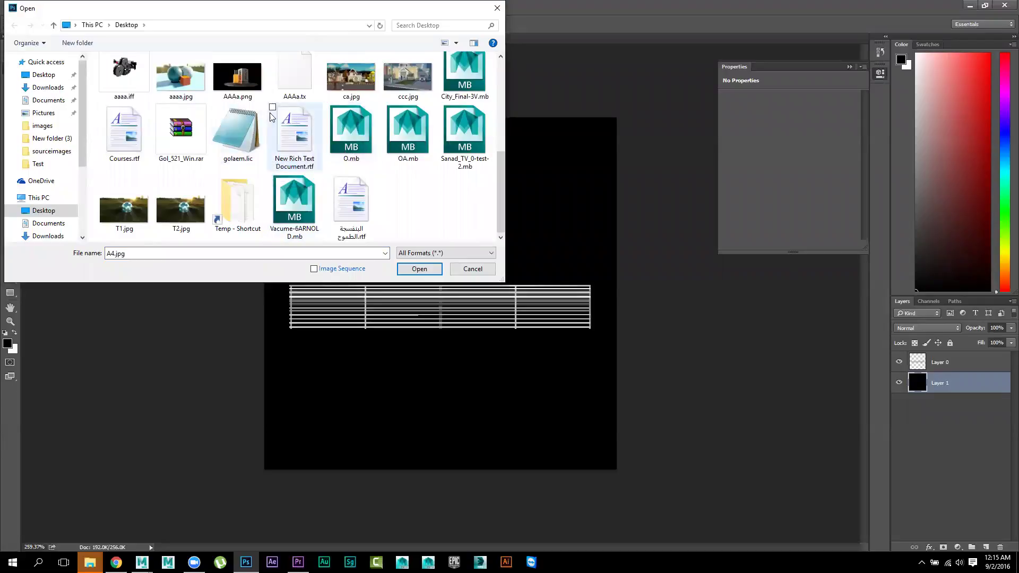
{"action": "left_click", "coordinate": [125, 80]}
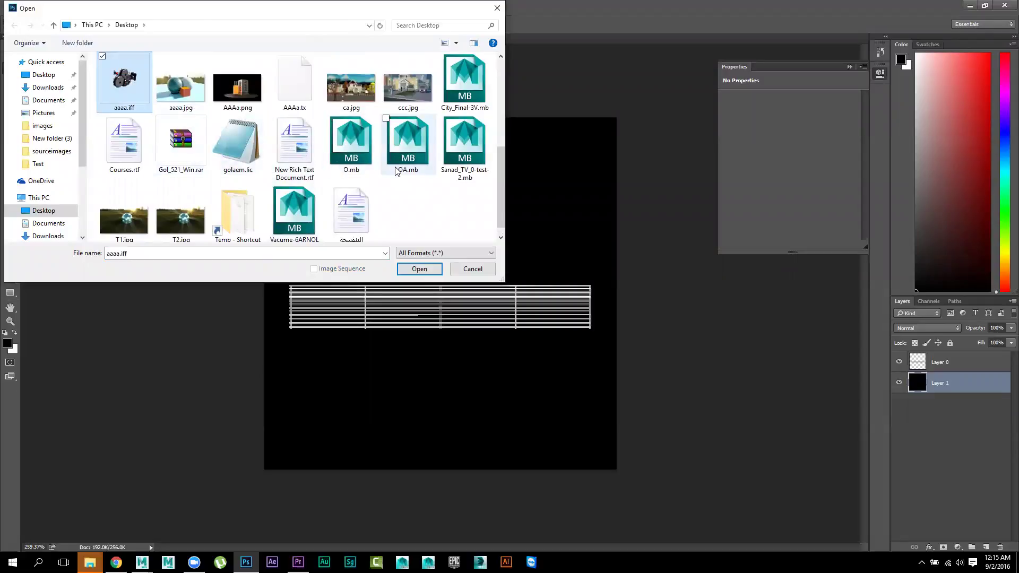
{"action": "mouse_move", "coordinate": [407, 135]}
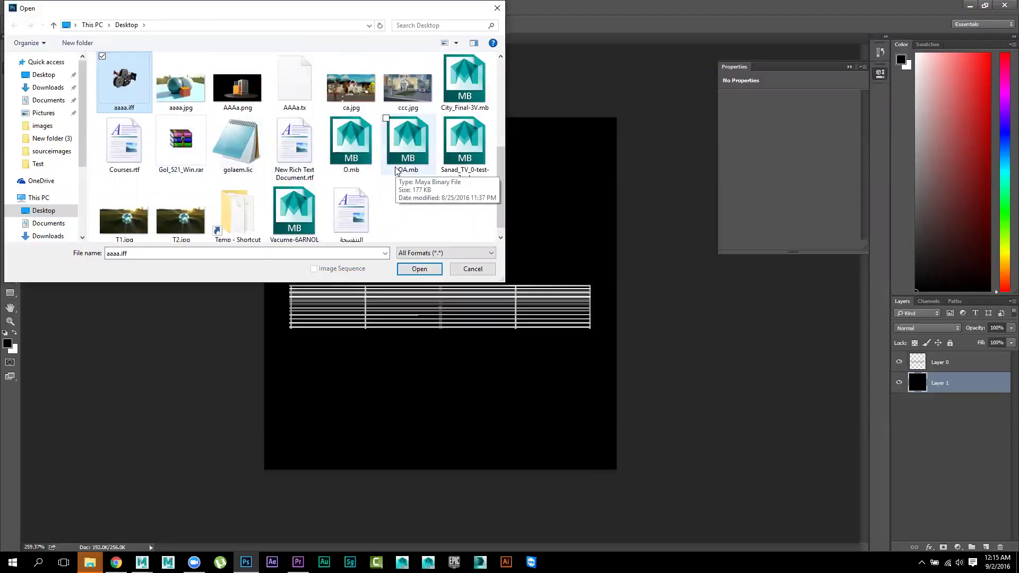
{"action": "scroll", "coordinate": [395, 169], "scroll_direction": "up", "scroll_amount": 2}
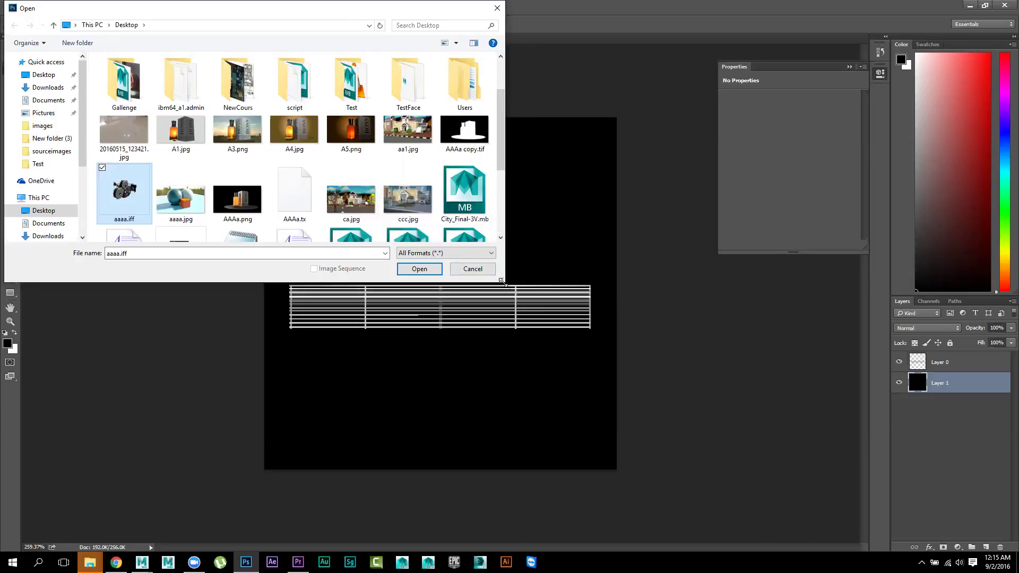
{"action": "left_click_drag", "start_coordinate": [501, 280], "coordinate": [626, 463]}
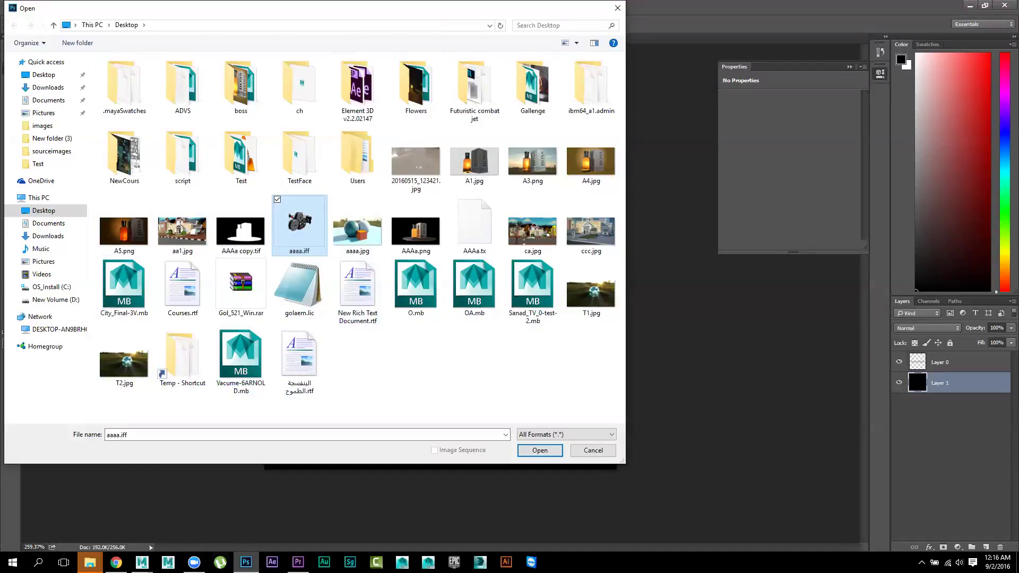
{"action": "mouse_move", "coordinate": [142, 562]}
{"action": "left_click", "coordinate": [199, 525]}
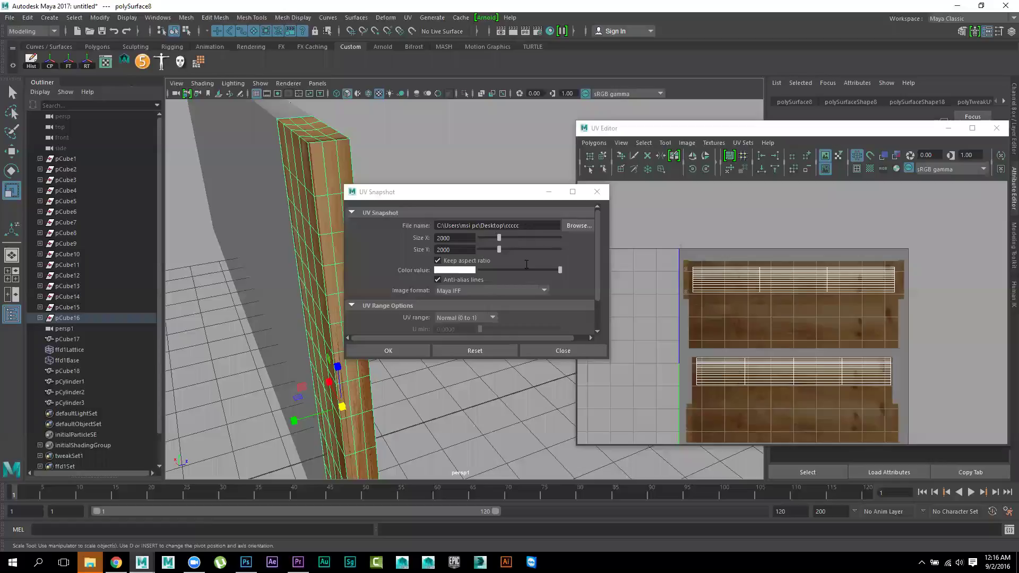
Set the UV snapshot image format to PNG
{"action": "left_click", "coordinate": [529, 226]}
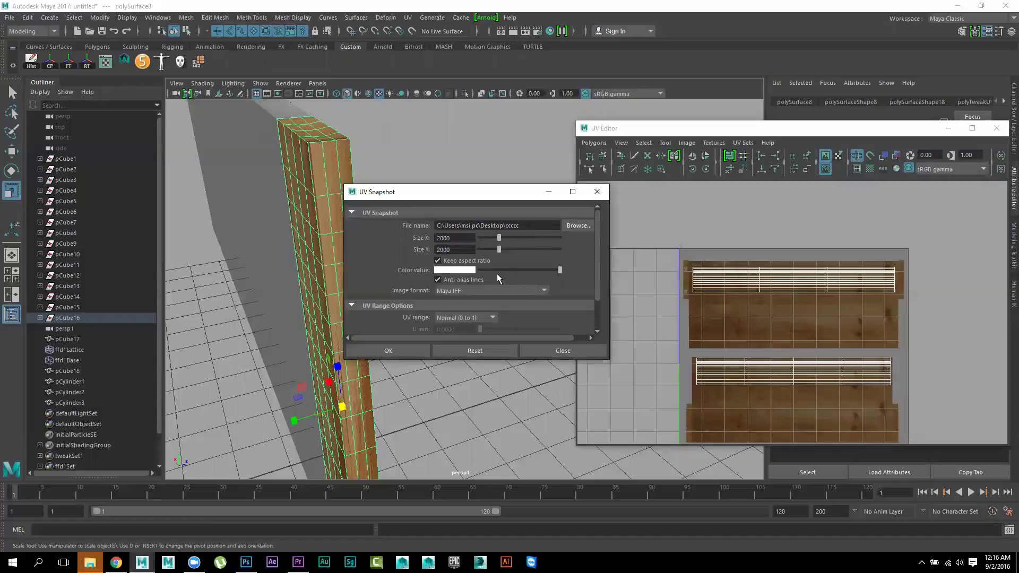
{"action": "left_click", "coordinate": [484, 291]}
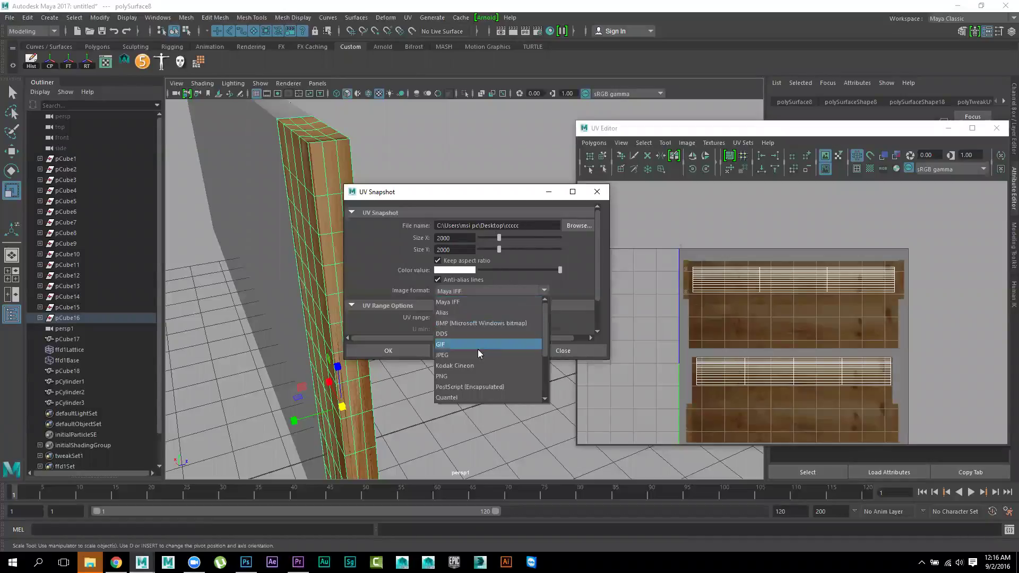
{"action": "left_click", "coordinate": [472, 376]}
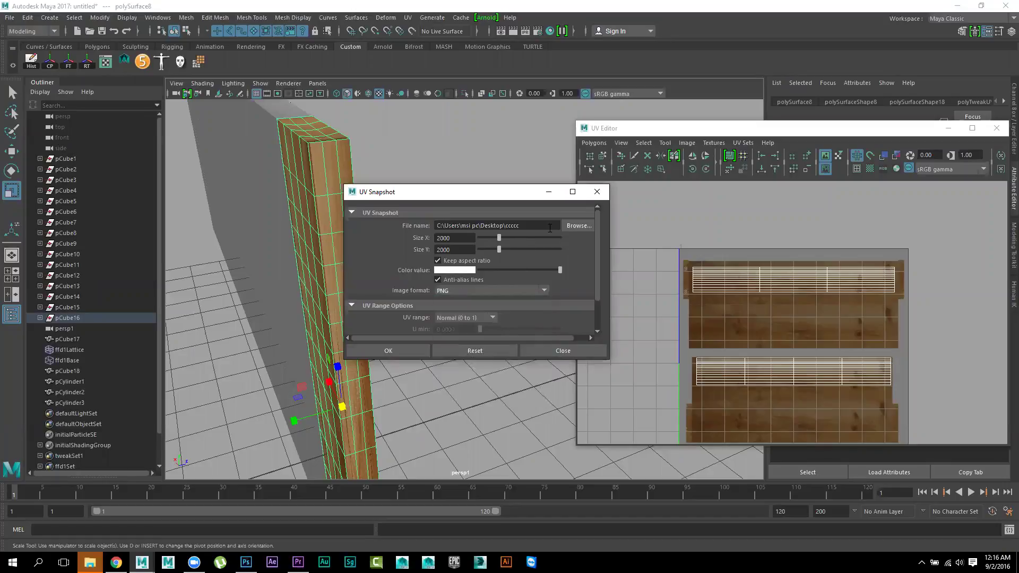
Save the UV snapshot as ggg.png in the project's images folder
{"action": "left_click", "coordinate": [577, 228]}
{"action": "left_click", "coordinate": [430, 462]}
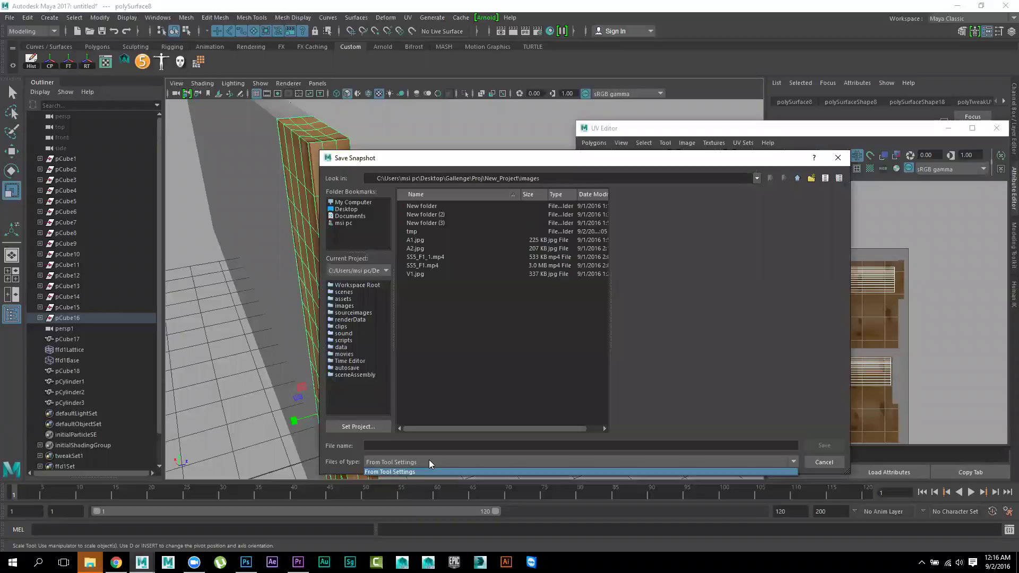
{"action": "left_click", "coordinate": [428, 459]}
{"action": "left_click", "coordinate": [440, 446]}
{"action": "type", "text": "ggg"}
{"action": "left_click", "coordinate": [824, 445]}
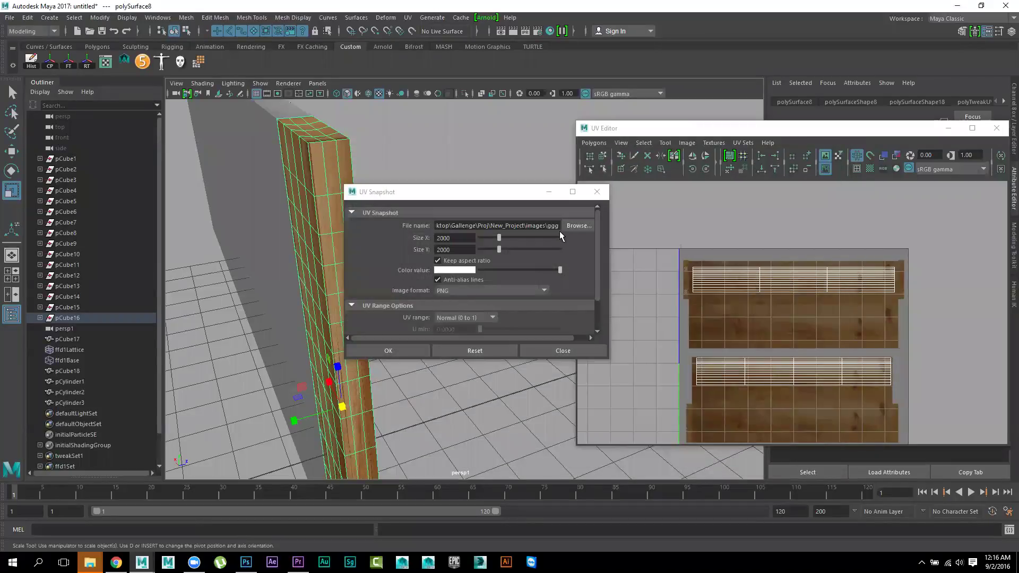
{"action": "left_click", "coordinate": [589, 334]}
{"action": "type", "text": "."}
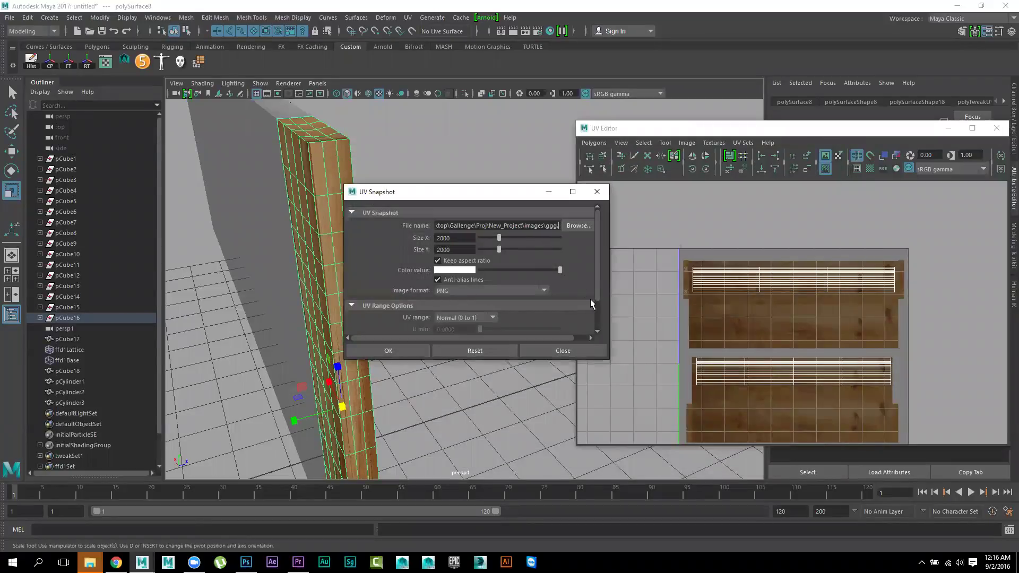
{"action": "type", "text": "png"}
{"action": "left_click", "coordinate": [391, 352]}
{"action": "left_click", "coordinate": [392, 352]}
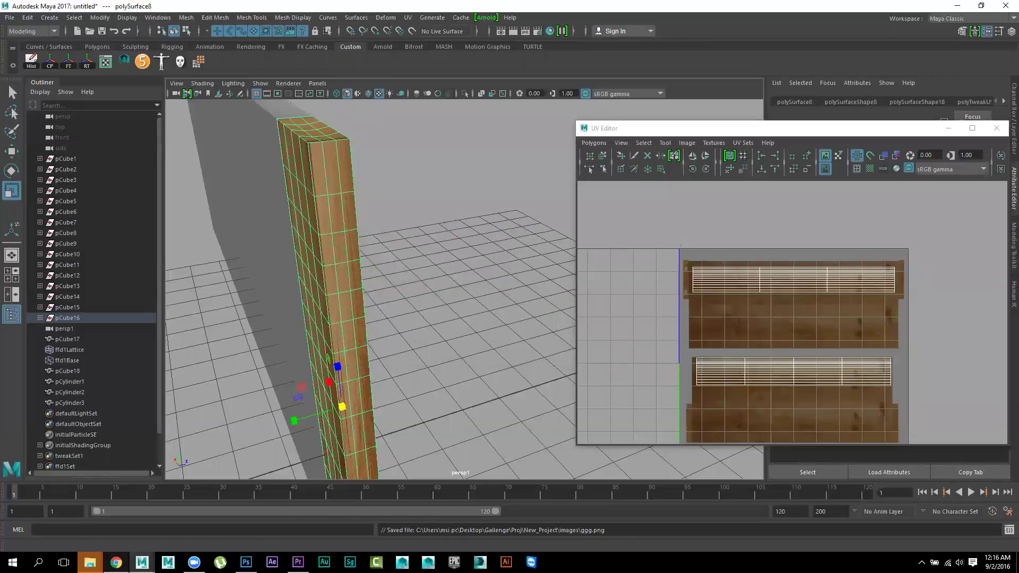
{"action": "left_click", "coordinate": [245, 562]}
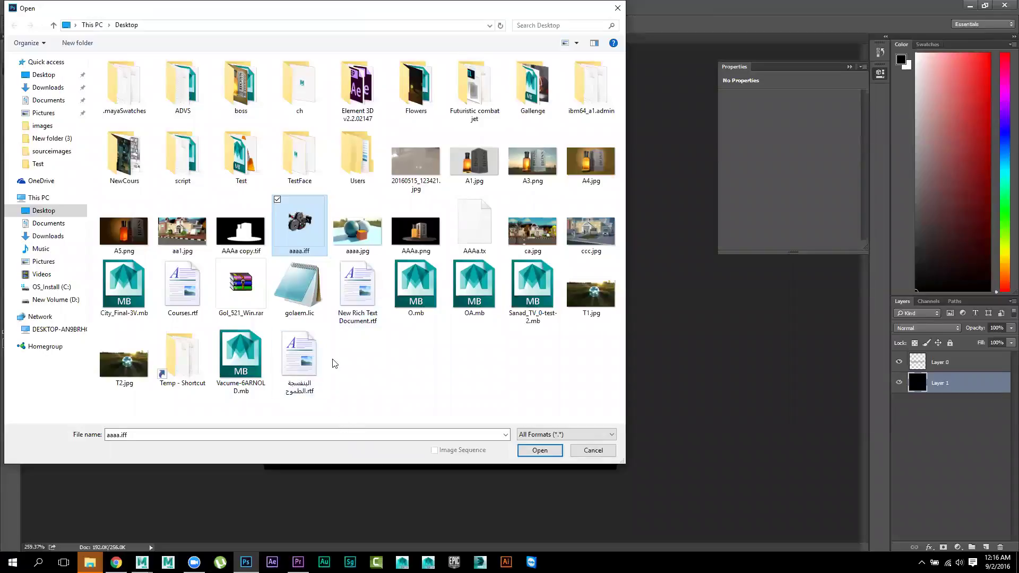
{"action": "left_click", "coordinate": [312, 305]}
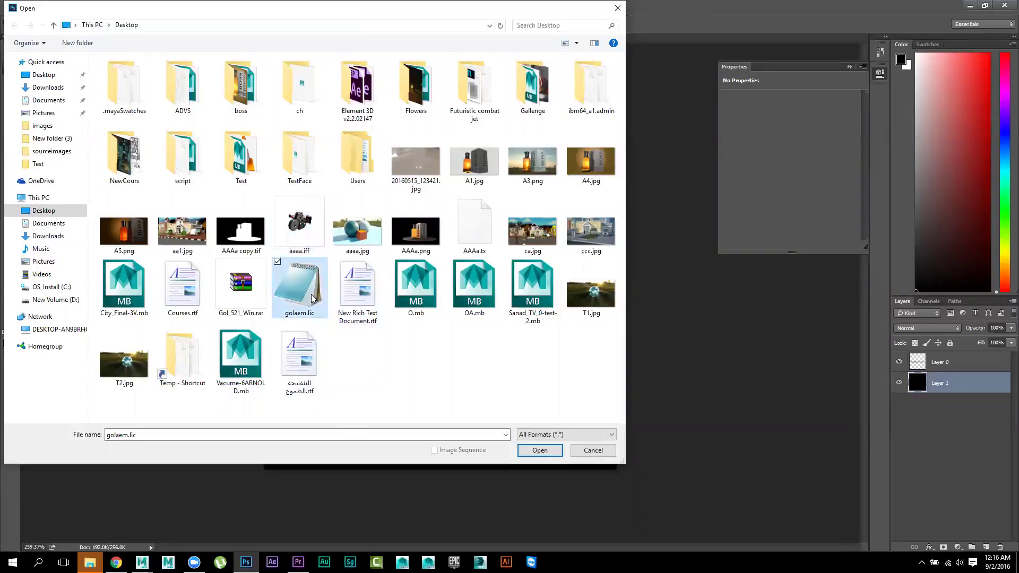
{"action": "key", "text": "Left"}
{"action": "key", "text": "Right"}
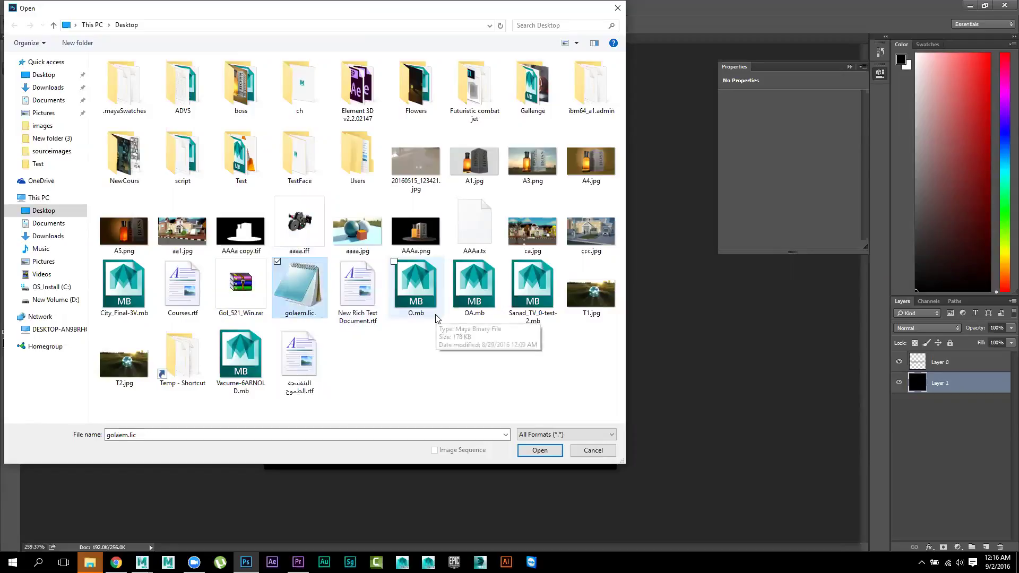
{"action": "key", "text": "g"}
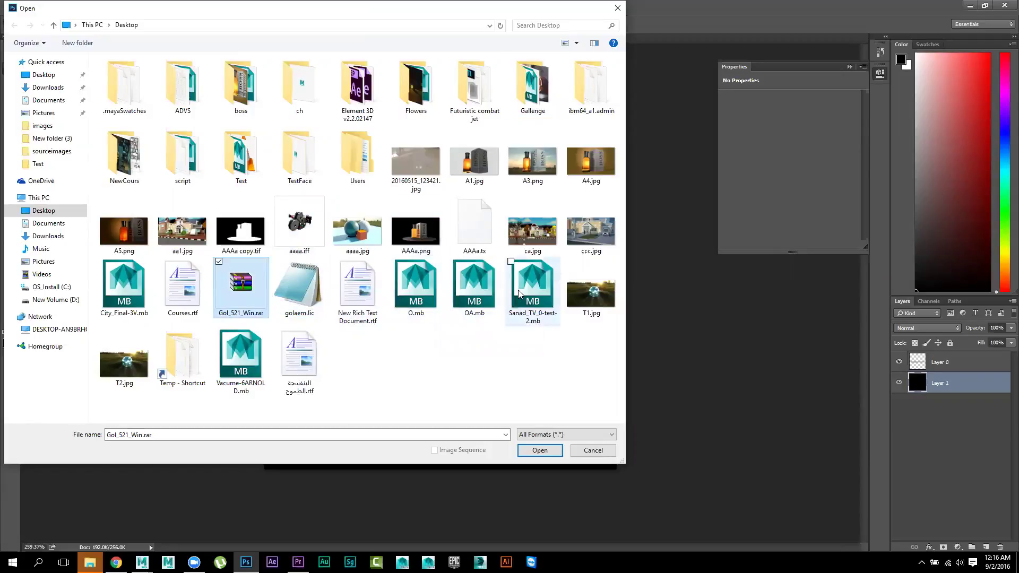
{"action": "left_click", "coordinate": [595, 239]}
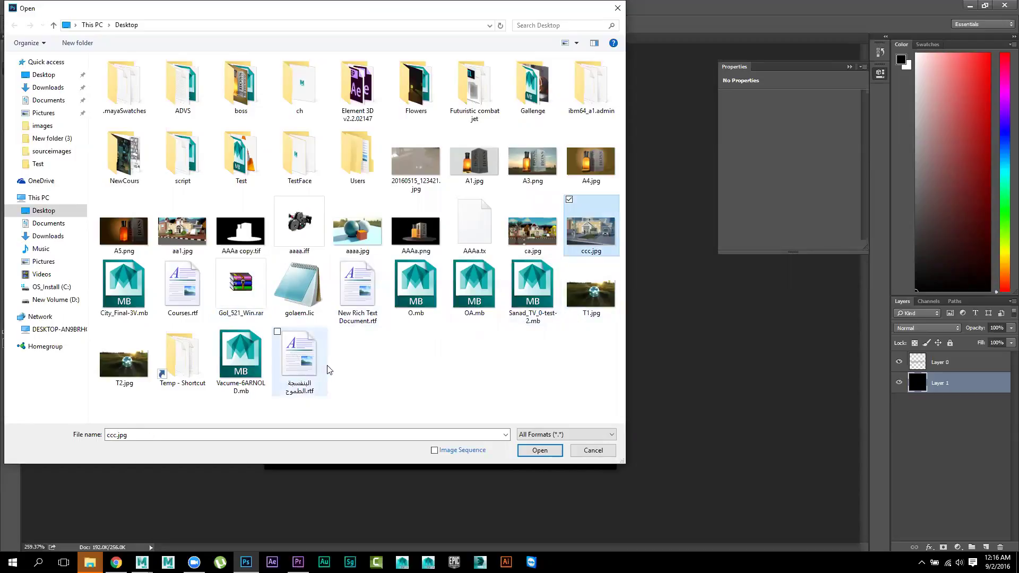
{"action": "left_click", "coordinate": [590, 451]}
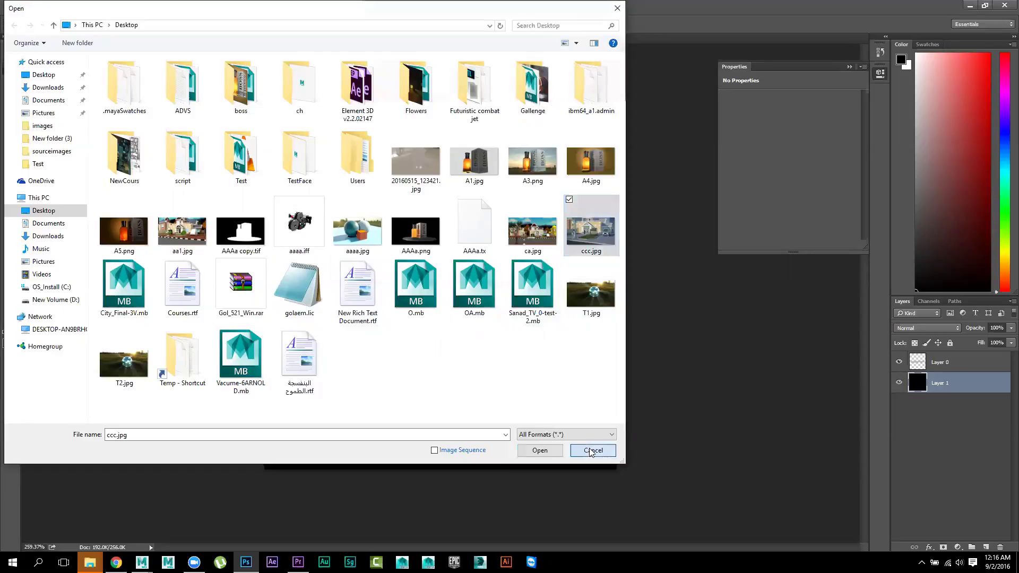
{"action": "left_click", "coordinate": [30, 7]}
{"action": "left_click", "coordinate": [46, 31]}
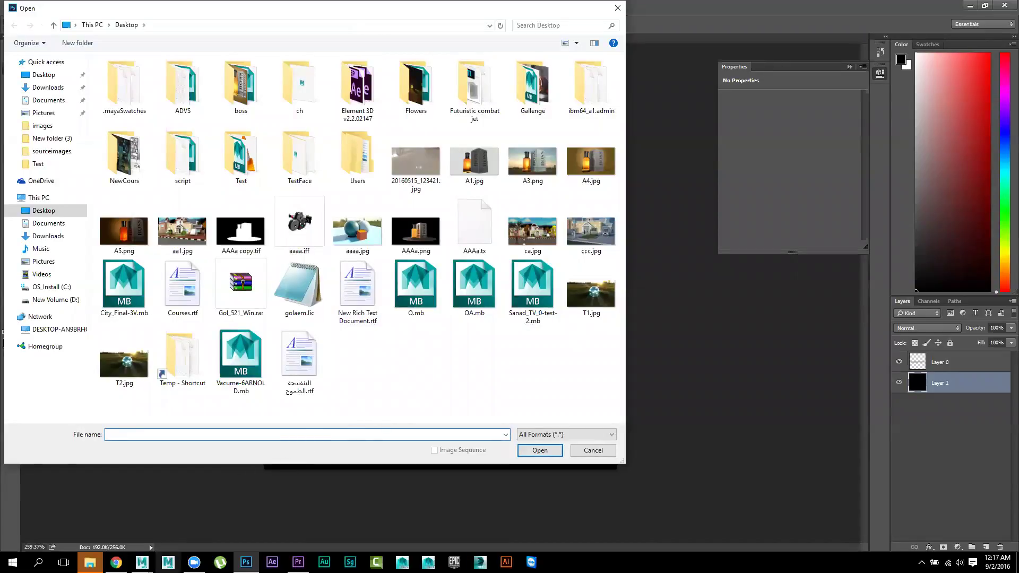
{"action": "left_click", "coordinate": [142, 562]}
Save the UV snapshot as asd.png on the Desktop and select it in Photoshop's Open dialog
{"action": "left_click", "coordinate": [211, 533]}
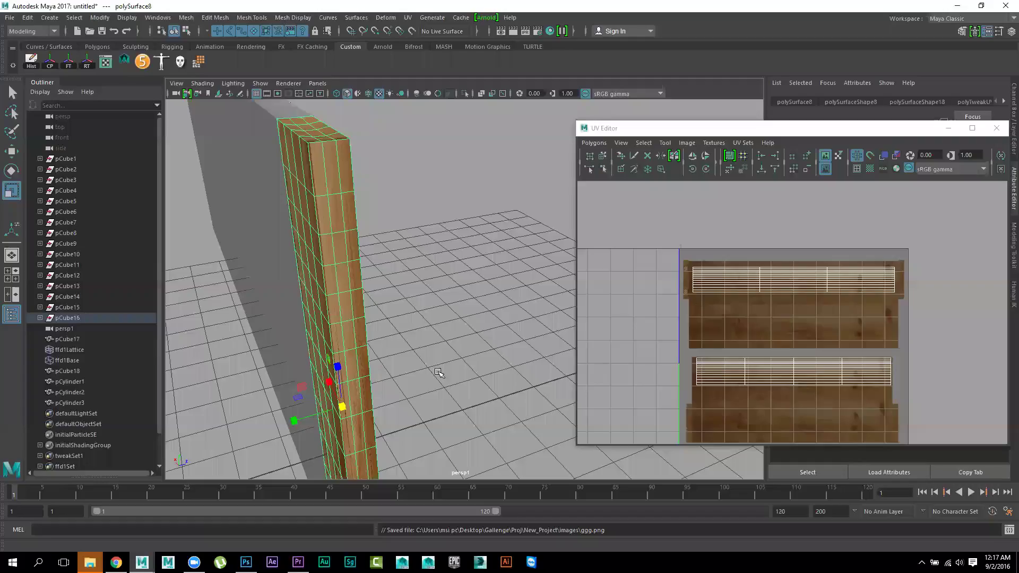
{"action": "left_click", "coordinate": [594, 143]}
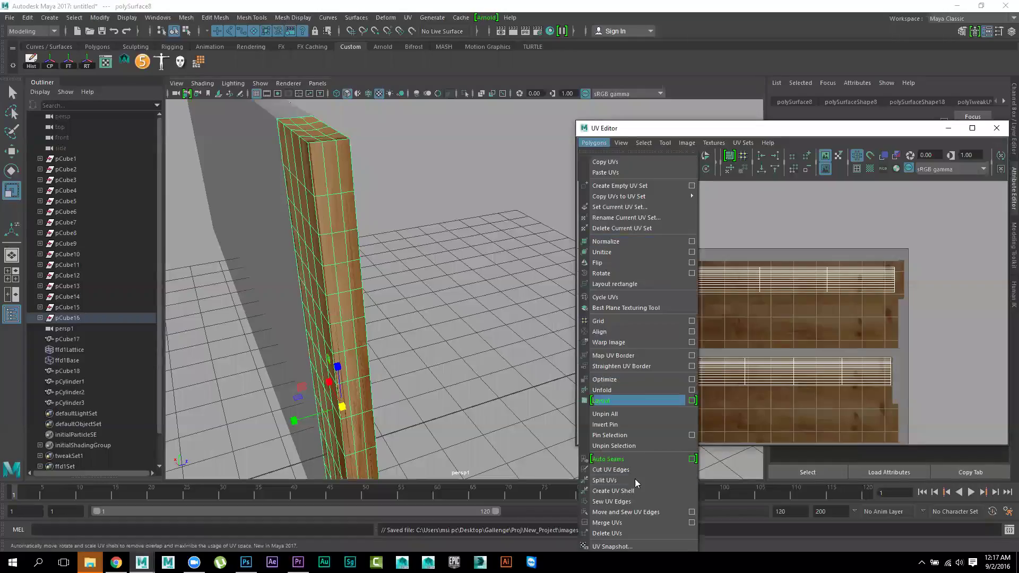
{"action": "left_click", "coordinate": [611, 546]}
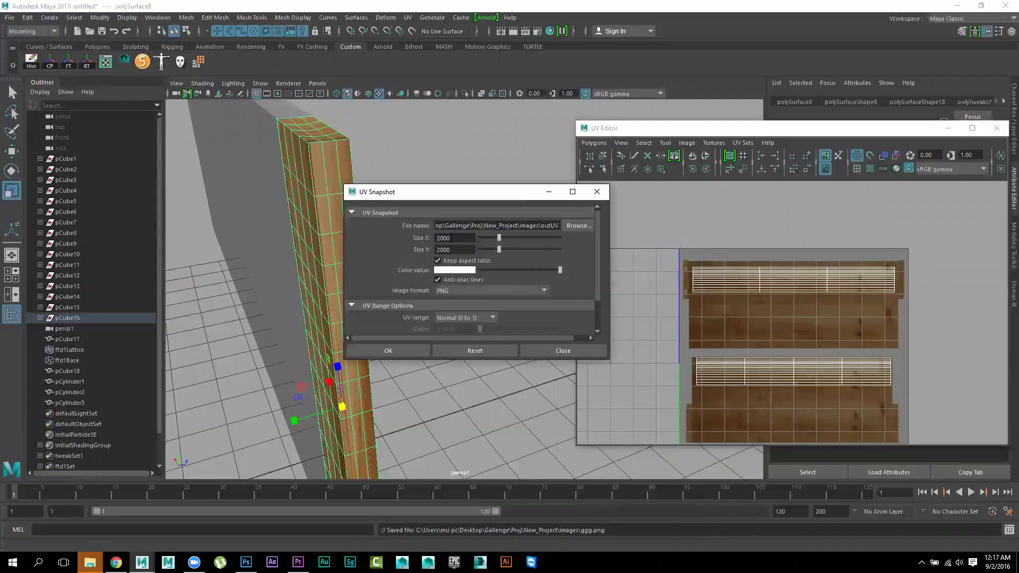
{"action": "left_click", "coordinate": [577, 225]}
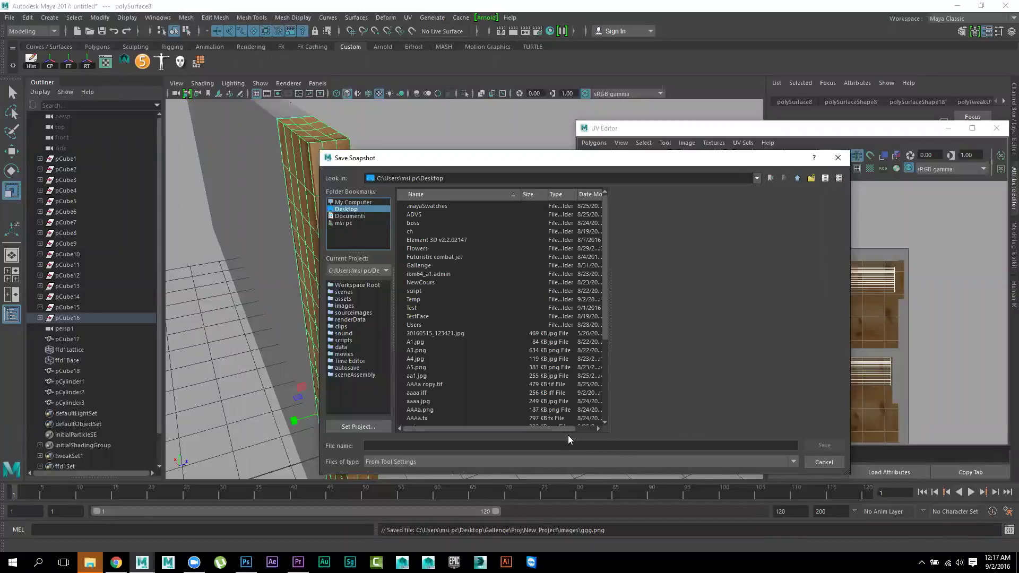
{"action": "left_click", "coordinate": [588, 443]}
{"action": "type", "text": "asd"}
{"action": "left_click", "coordinate": [828, 448]}
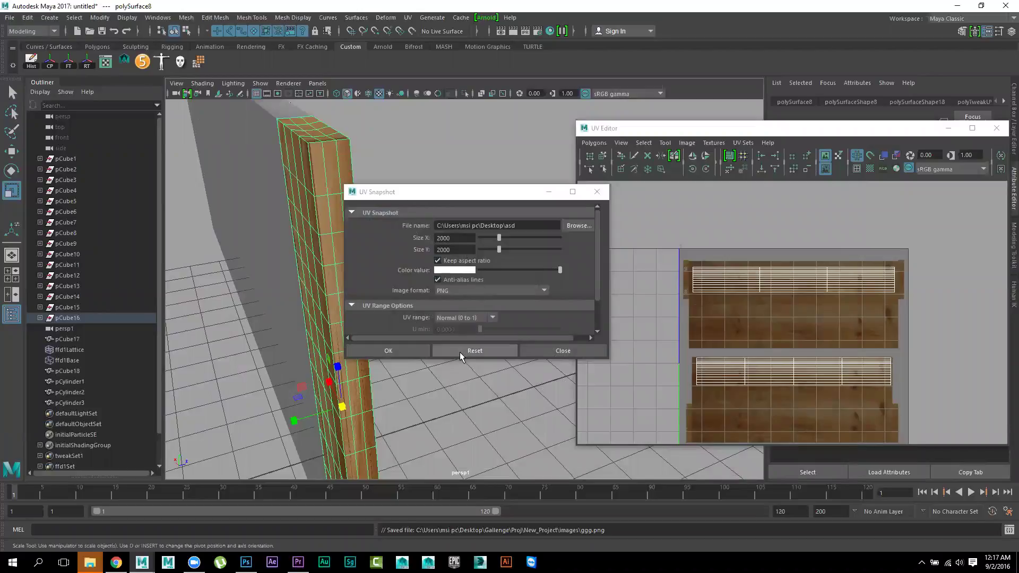
{"action": "left_click", "coordinate": [399, 351]}
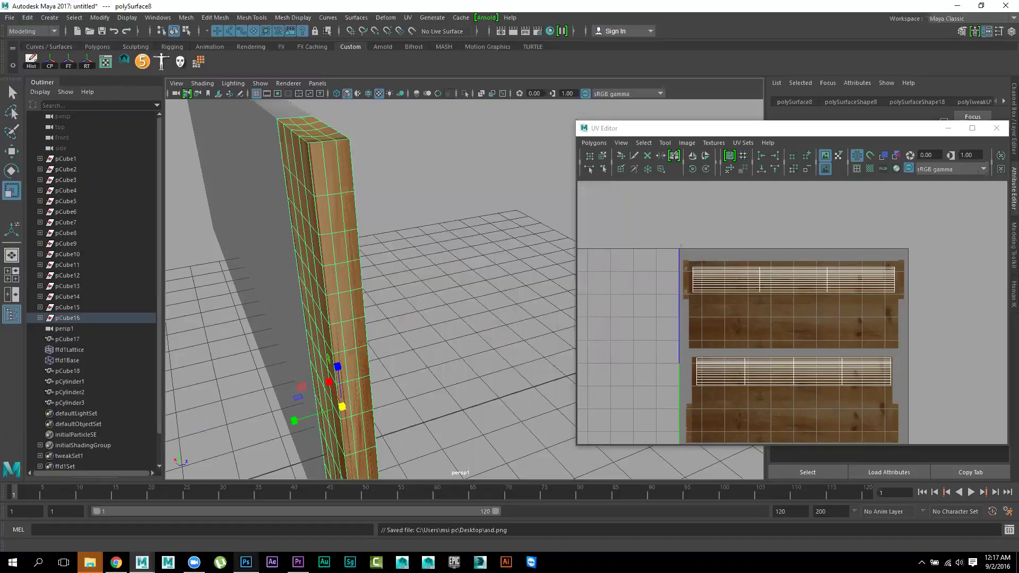
{"action": "left_click", "coordinate": [246, 562]}
{"action": "left_click", "coordinate": [369, 361]}
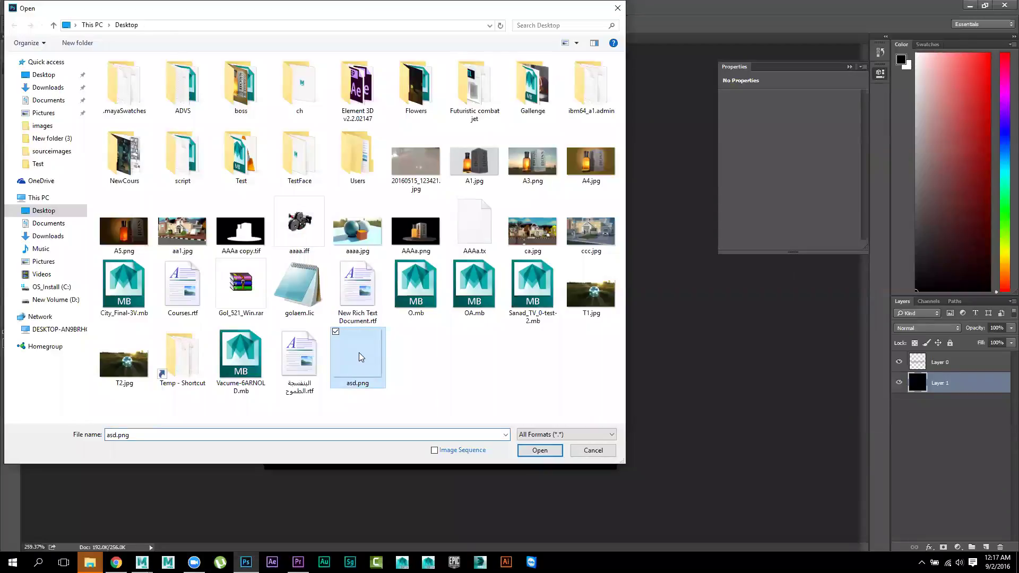
Open asd.png and add a black-filled Layer 1 beneath the UV wireframe layer
{"action": "double_click", "coordinate": [359, 357]}
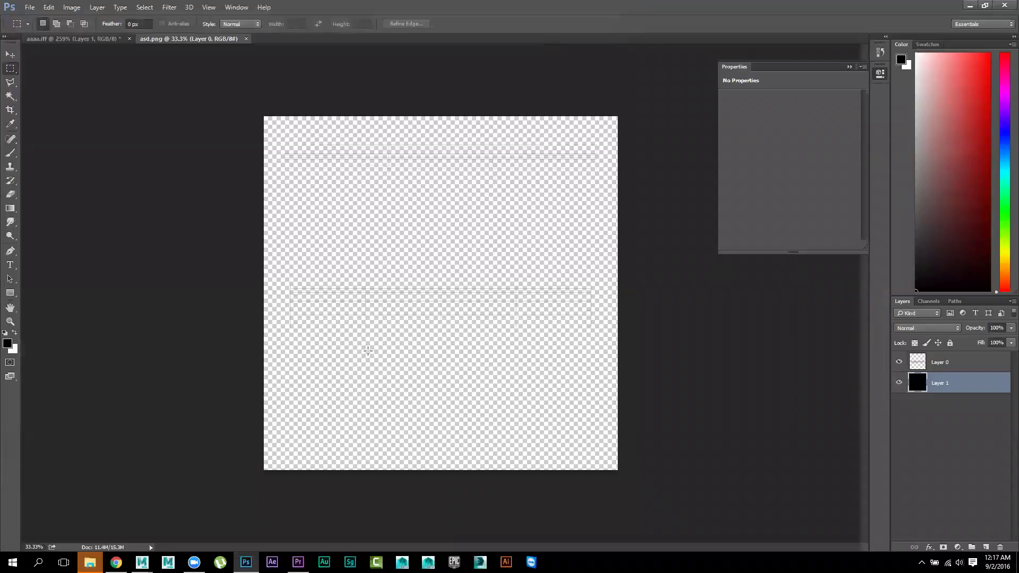
{"action": "key", "text": "Delete"}
{"action": "left_click", "coordinate": [984, 547]}
{"action": "left_click_drag", "start_coordinate": [955, 363], "coordinate": [961, 407]}
{"action": "key", "text": "ctrl+BackSpace"}
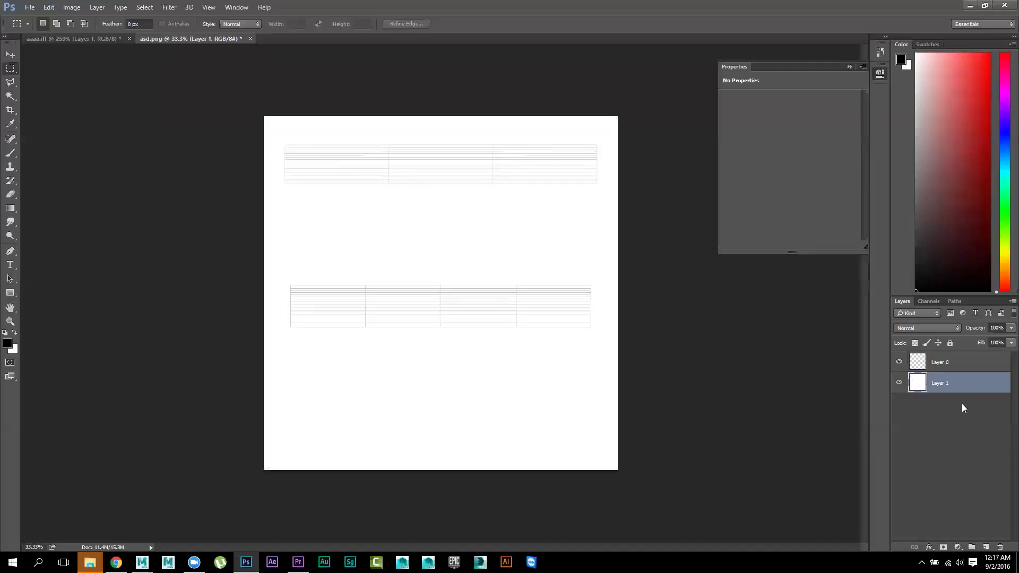
{"action": "key", "text": "alt+BackSpace"}
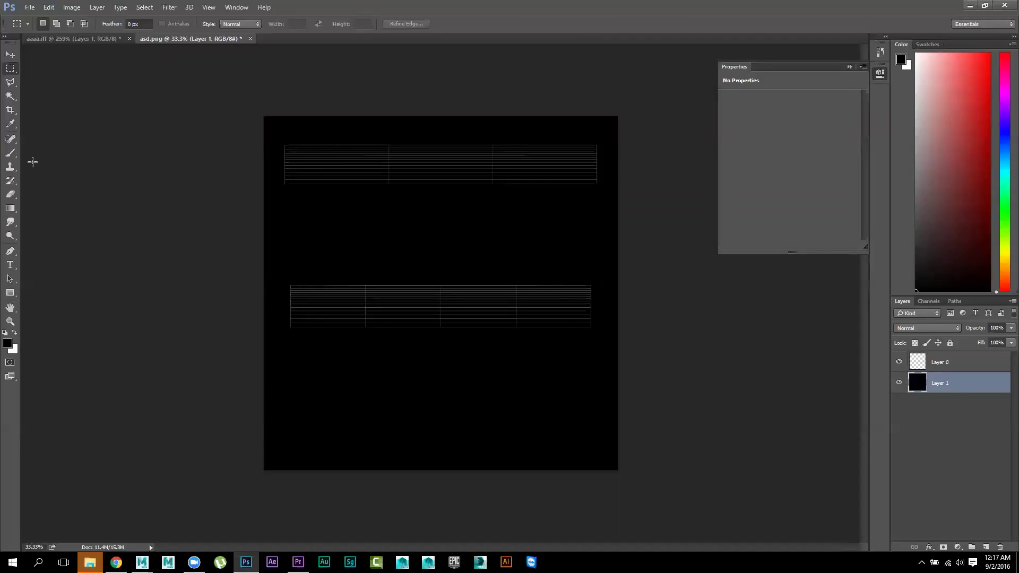
Open EPAL_Block.jpg from Gallenge > Proj > New_Project > sourceimages
{"action": "left_click", "coordinate": [30, 8]}
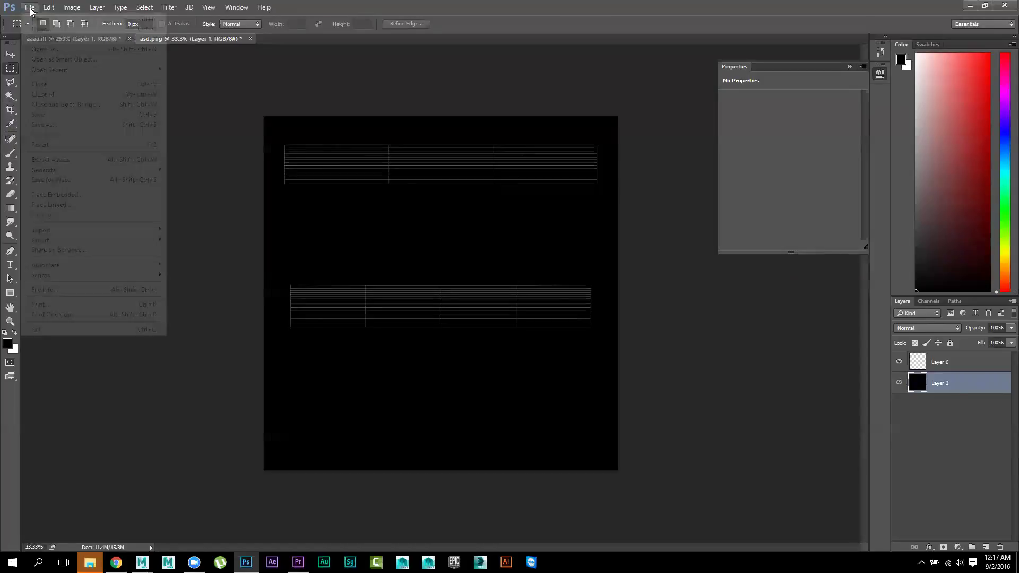
{"action": "left_click", "coordinate": [40, 28]}
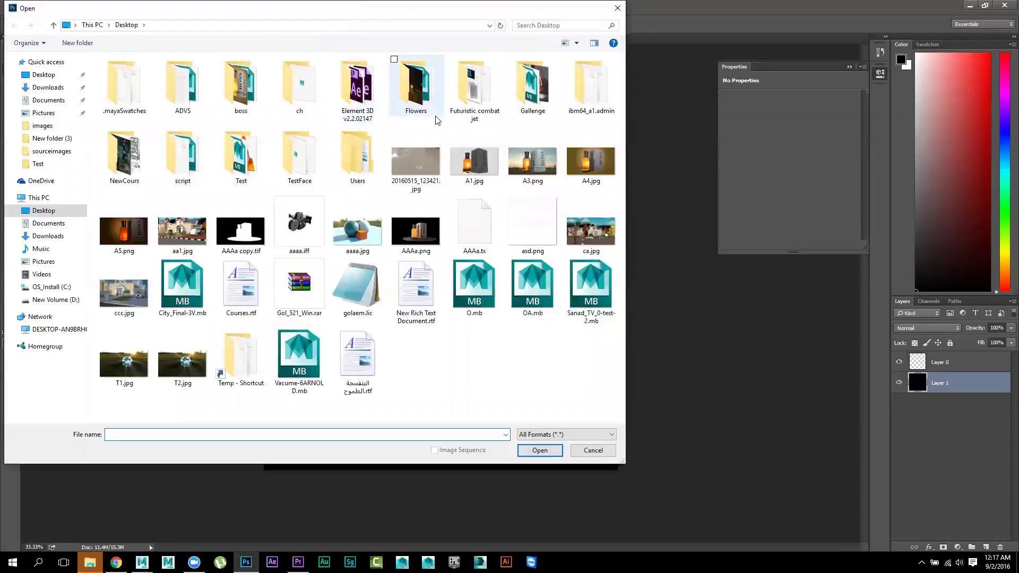
{"action": "double_click", "coordinate": [522, 101]}
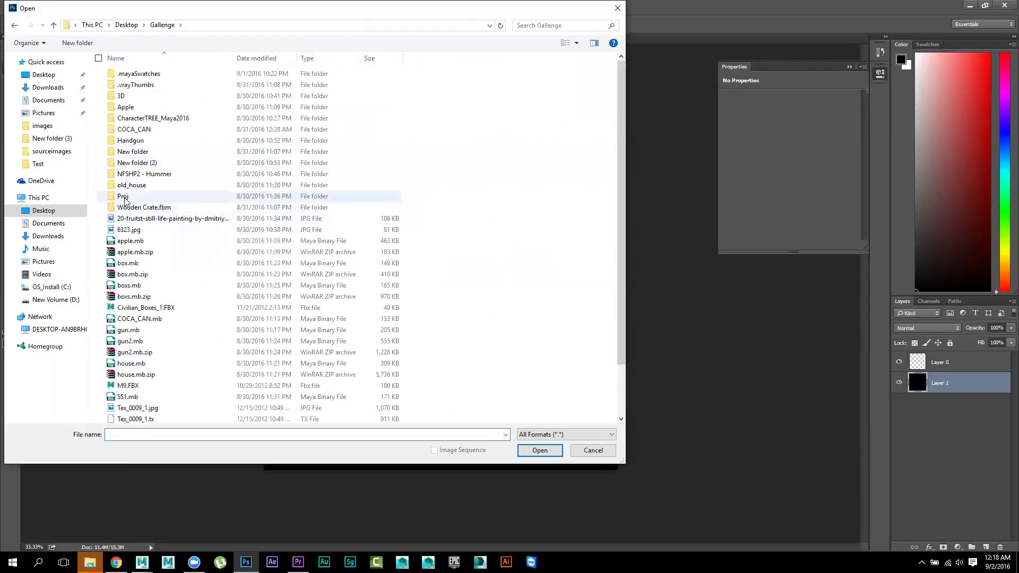
{"action": "double_click", "coordinate": [125, 196]}
{"action": "double_click", "coordinate": [136, 74]}
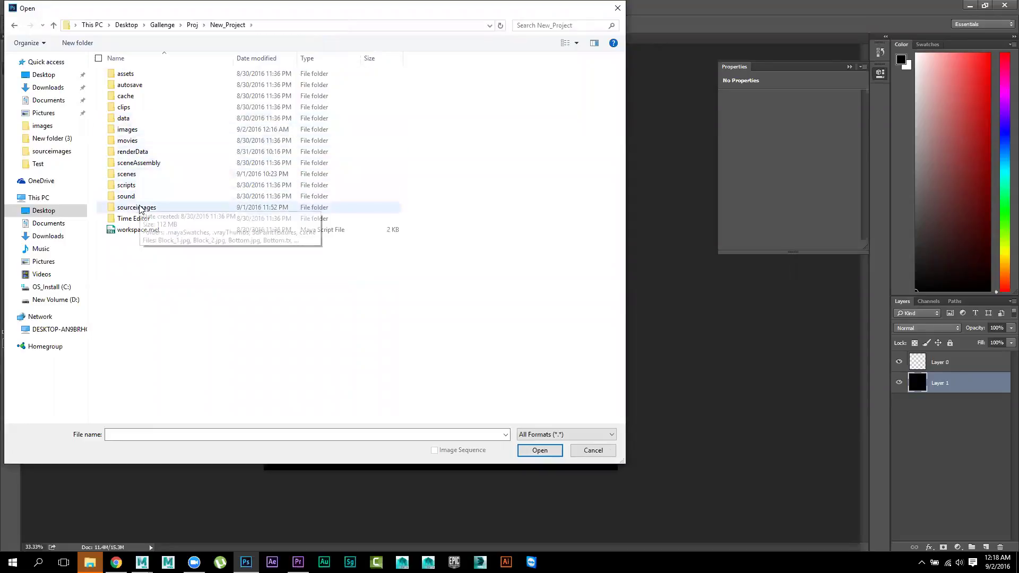
{"action": "double_click", "coordinate": [137, 207]}
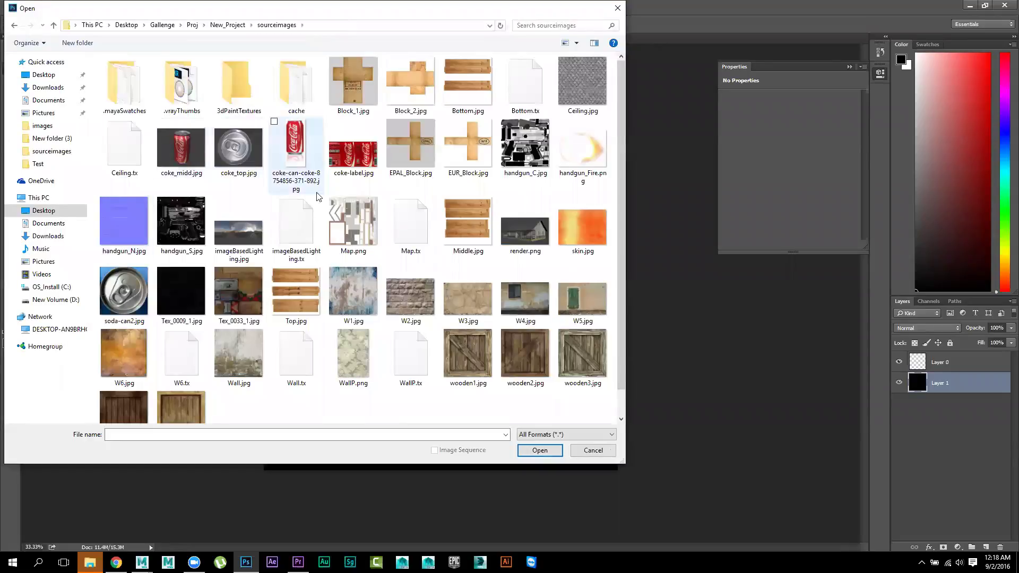
{"action": "left_click", "coordinate": [417, 146]}
{"action": "double_click", "coordinate": [417, 146]}
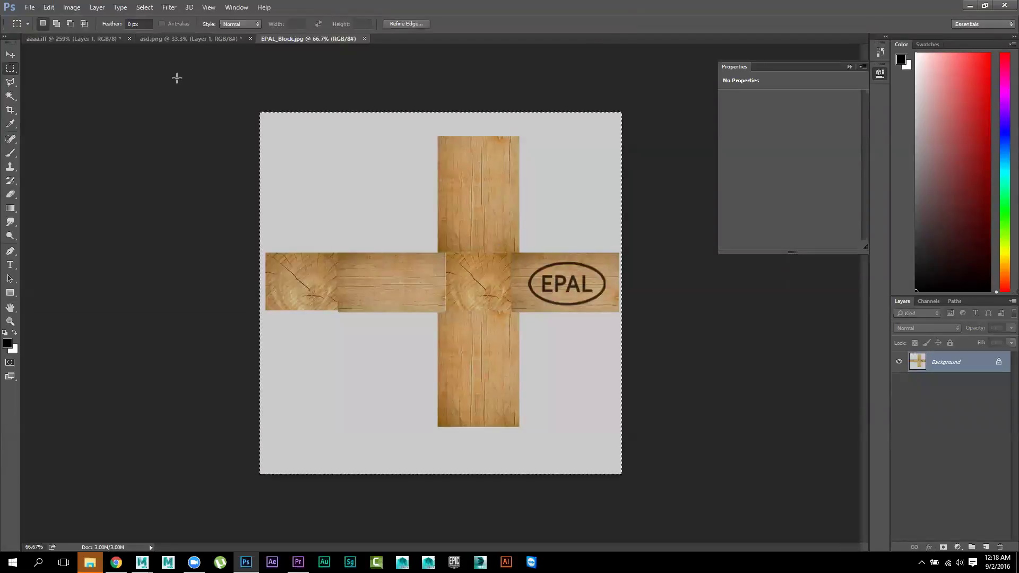
Paste the EPAL wood texture into asd.png, scaled about 162% and stretched across the upper planks
{"action": "left_click", "coordinate": [188, 39]}
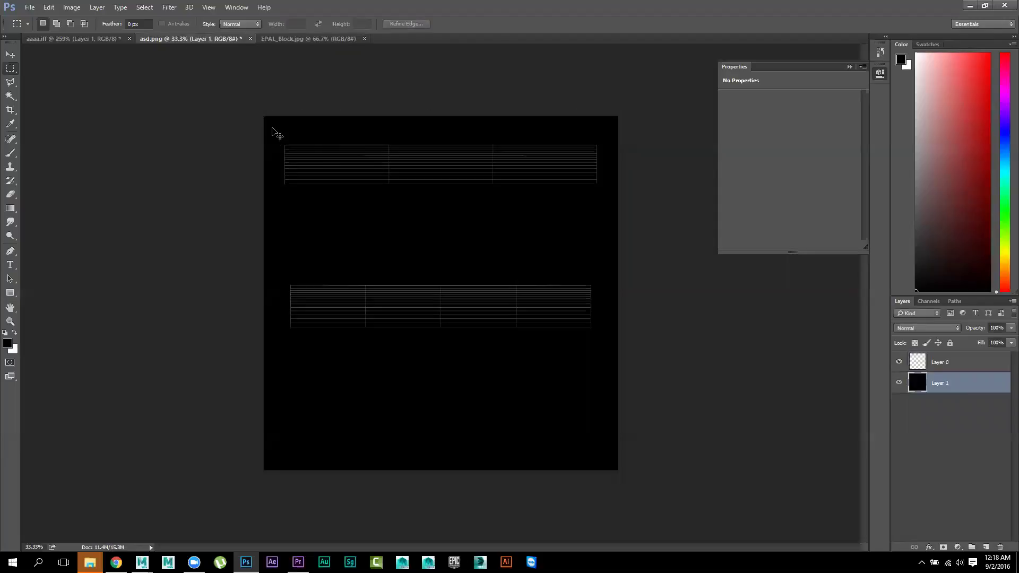
{"action": "key", "text": "ctrl+v"}
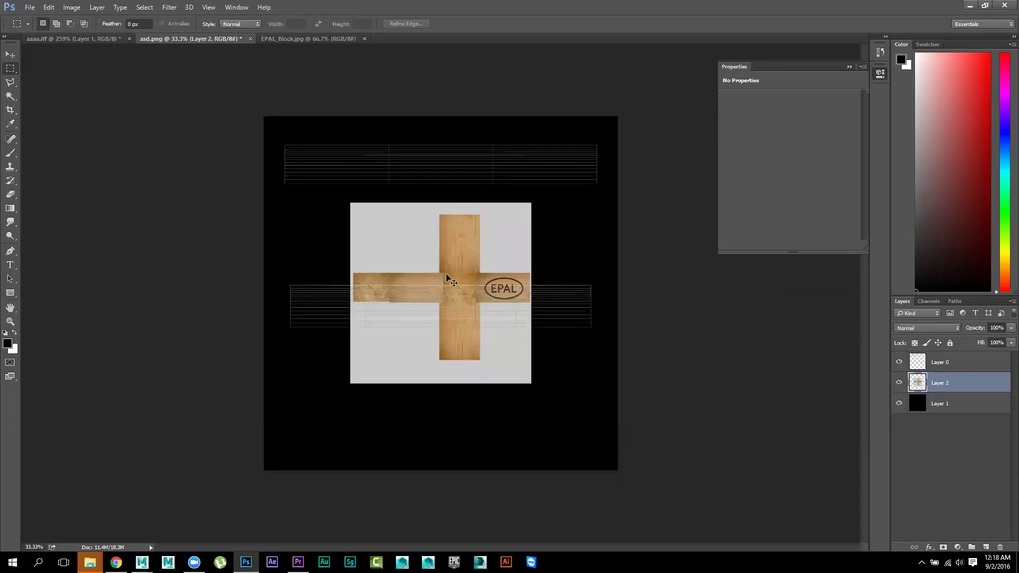
{"action": "key", "text": "ctrl+t"}
{"action": "left_click_drag", "start_coordinate": [350, 203], "coordinate": [239, 91]}
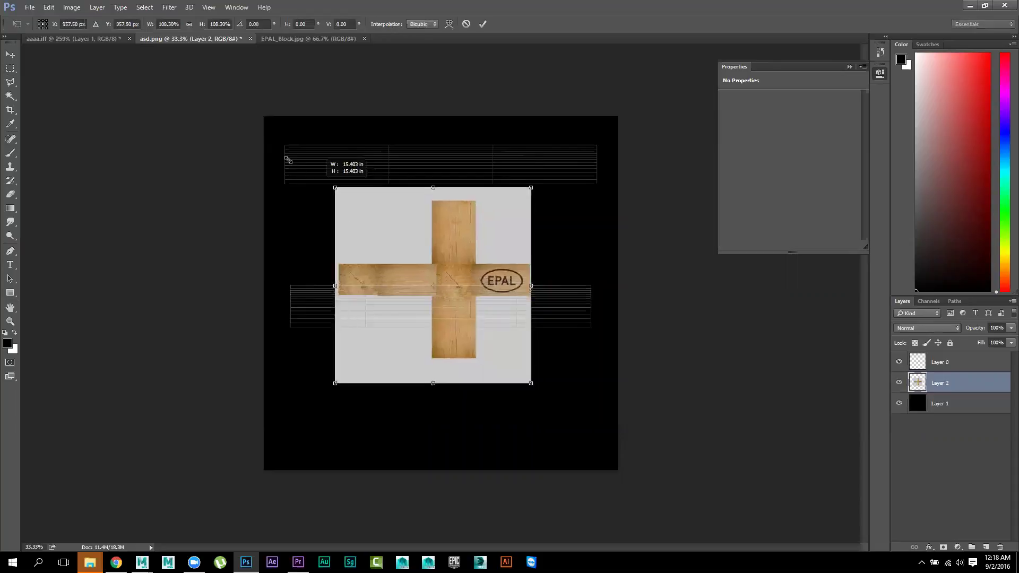
{"action": "left_click_drag", "start_coordinate": [375, 231], "coordinate": [413, 166]}
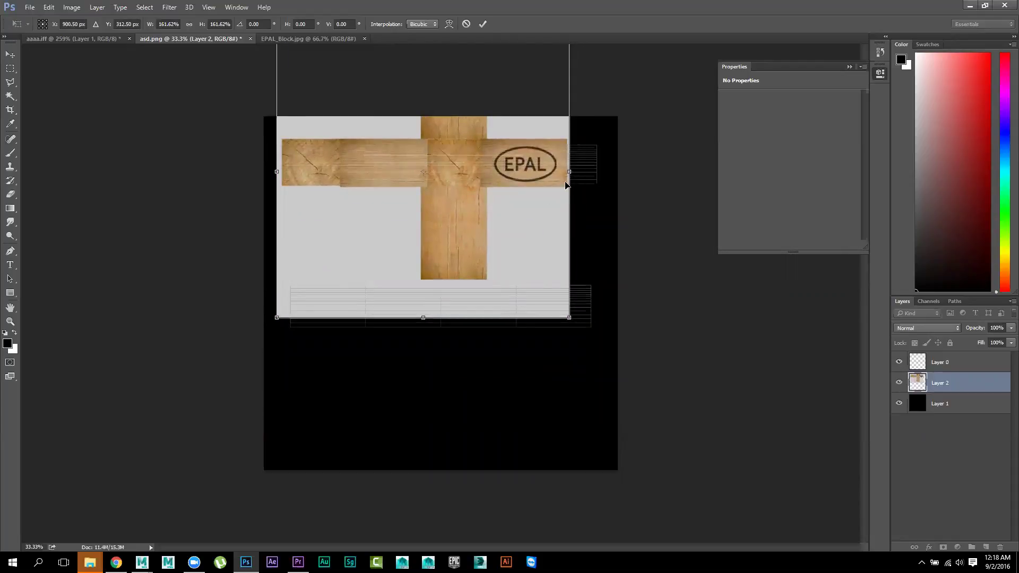
{"action": "left_click_drag", "start_coordinate": [577, 172], "coordinate": [614, 172]}
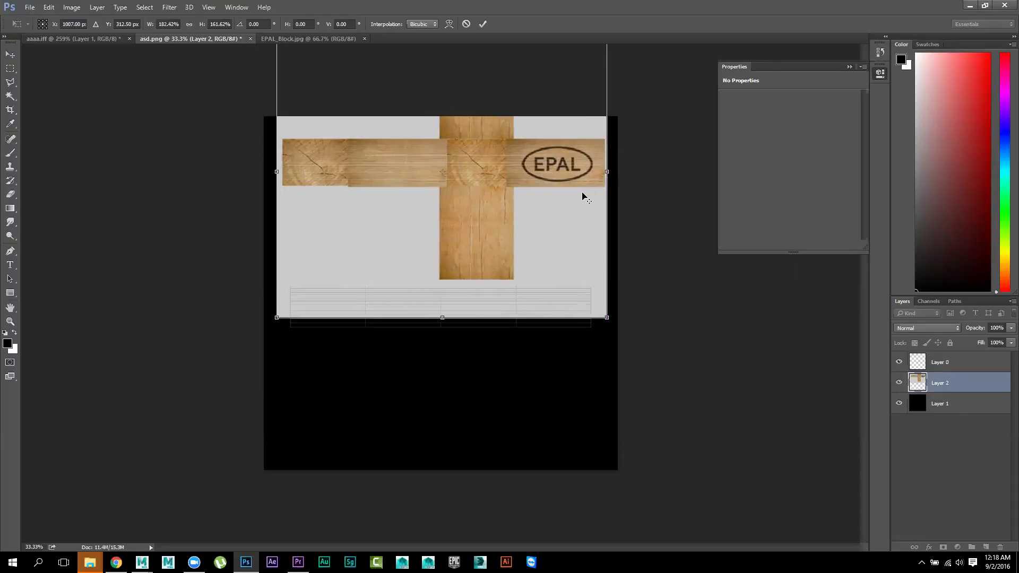
{"action": "key", "text": "ctrl+plus"}
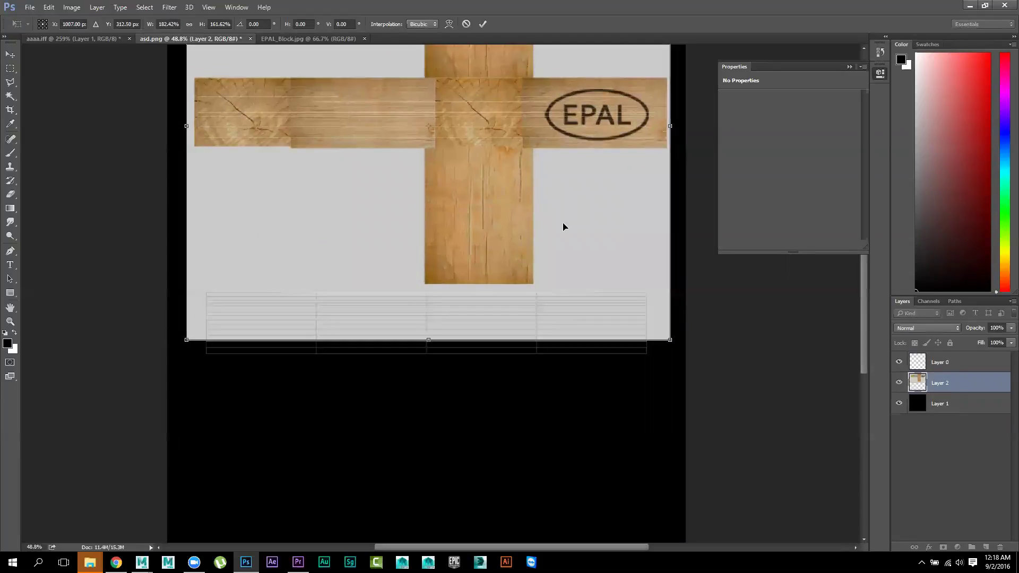
{"action": "left_click", "coordinate": [575, 196], "text": "alt"}
{"action": "key", "text": "m"}
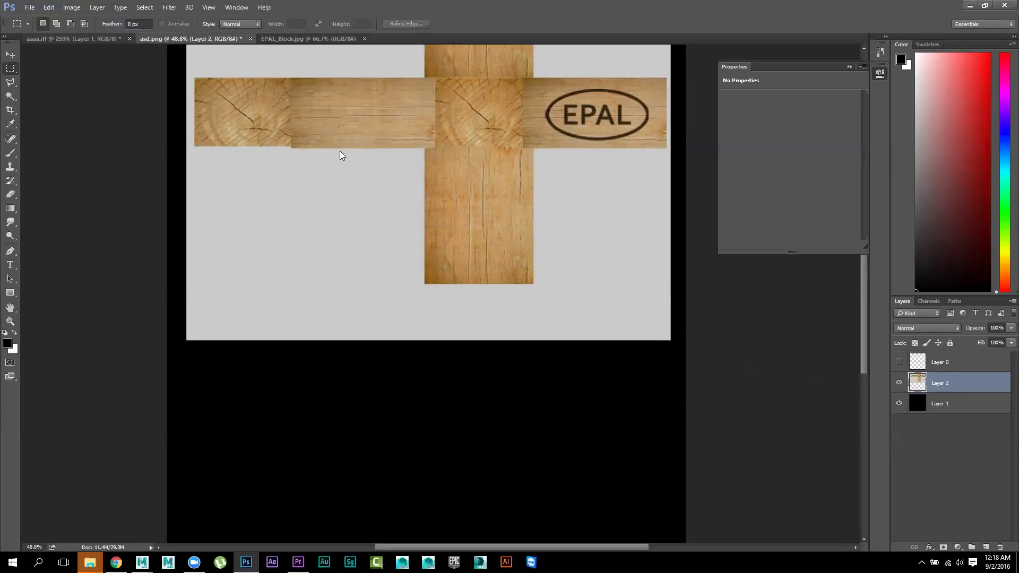
{"action": "key", "text": "ctrl+o"}
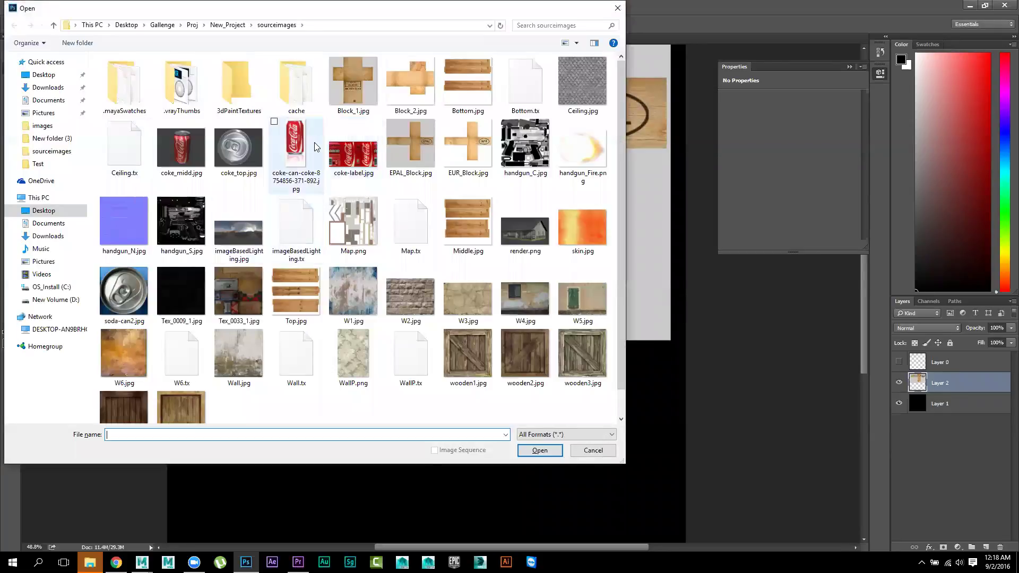
Bring coke-label.jpg into asd.png, place it lower left, and duplicate it 7 inches right
{"action": "double_click", "coordinate": [349, 157]}
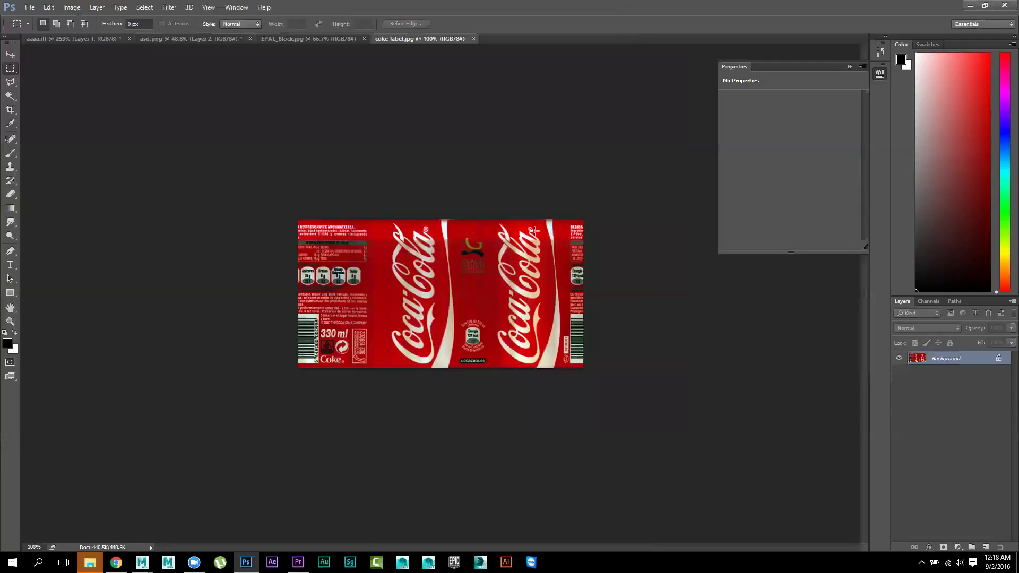
{"action": "left_click", "coordinate": [207, 38]}
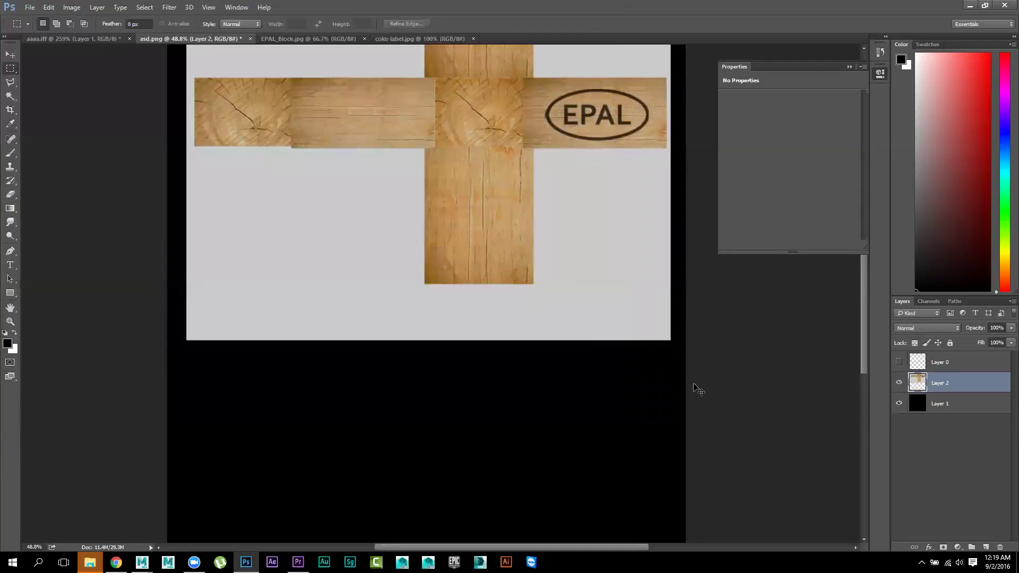
{"action": "left_click_drag", "start_coordinate": [721, 405], "coordinate": [718, 403]}
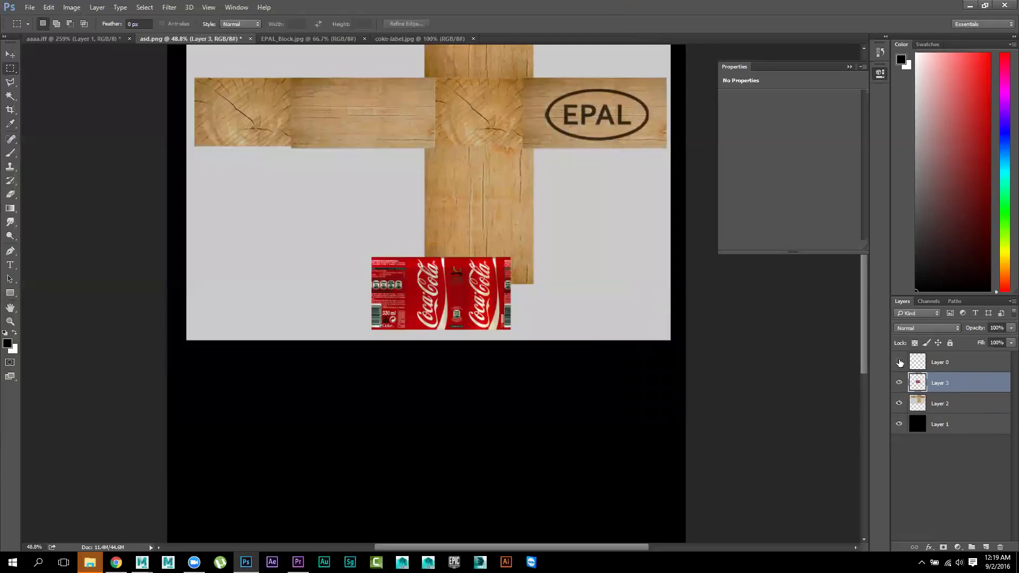
{"action": "left_click", "coordinate": [10, 54]}
{"action": "left_click_drag", "start_coordinate": [476, 314], "coordinate": [312, 330]}
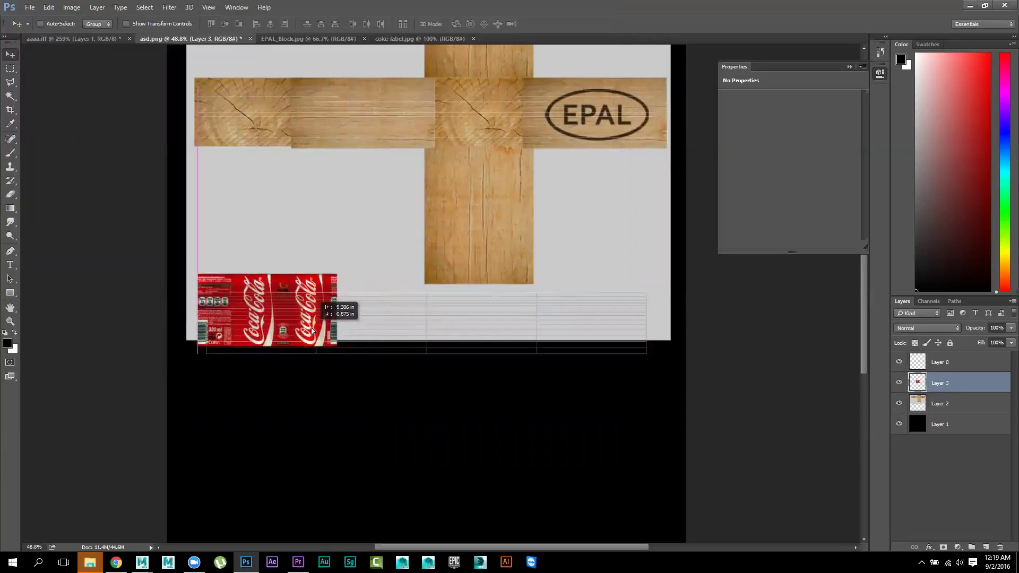
{"action": "left_click_drag", "start_coordinate": [283, 323], "coordinate": [568, 323], "text": "alt"}
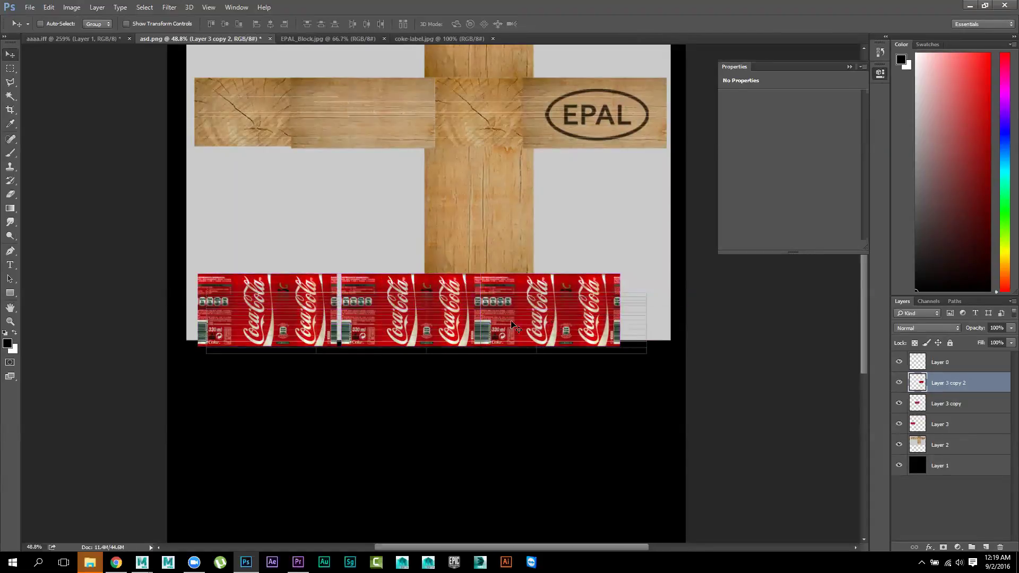
Merge the three Coca-Cola label copies into one strip stretched edge to edge
{"action": "left_click", "coordinate": [945, 403], "text": "shift"}
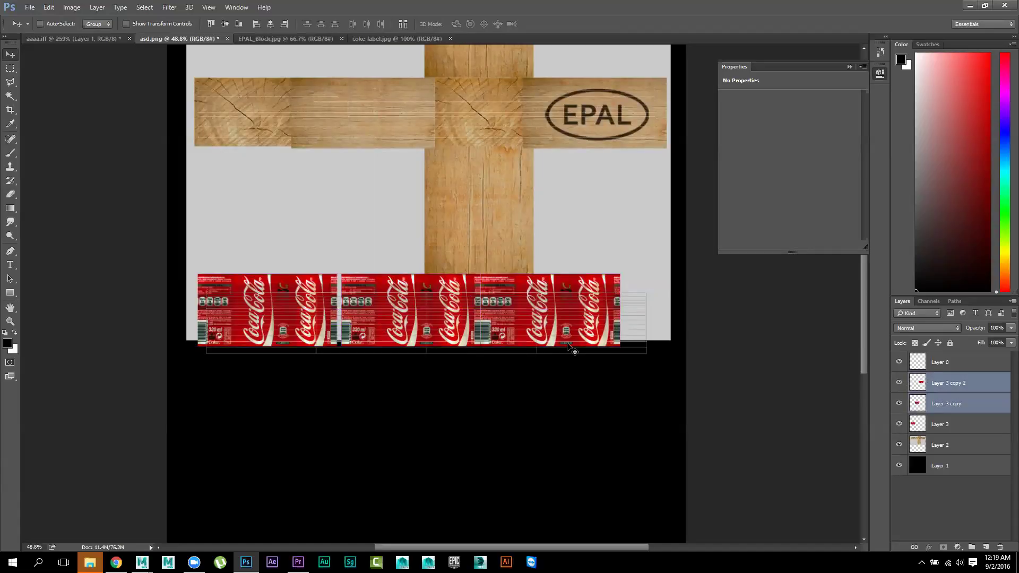
{"action": "key", "text": "shift+Left"}
{"action": "key", "text": "shift+Left"}
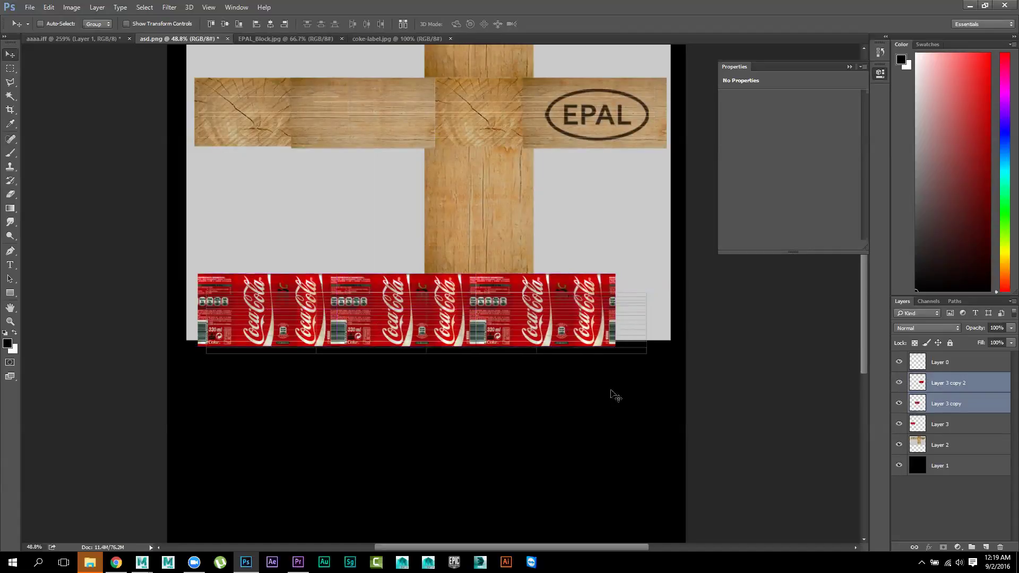
{"action": "left_click", "coordinate": [949, 428], "text": "ctrl"}
{"action": "key", "text": "ctrl+e"}
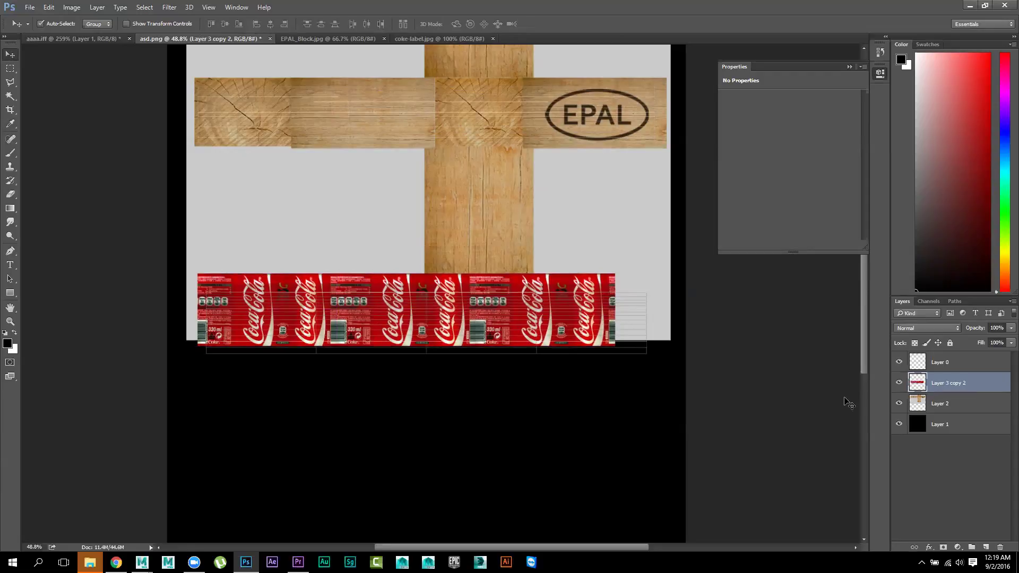
{"action": "key", "text": "ctrl+t"}
{"action": "left_click_drag", "start_coordinate": [612, 309], "coordinate": [662, 308]}
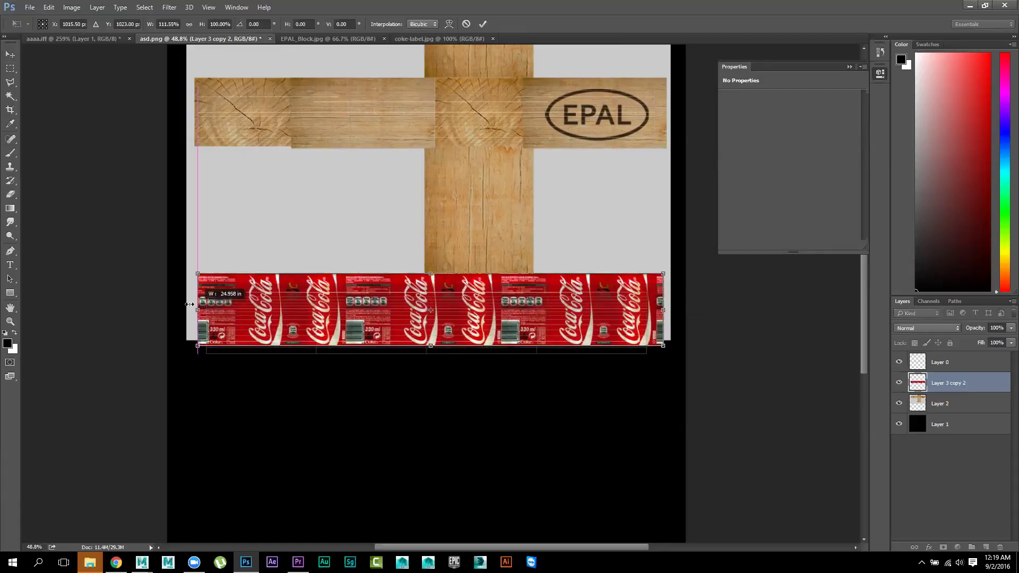
{"action": "left_click_drag", "start_coordinate": [198, 309], "coordinate": [187, 307]}
{"action": "key", "text": "Return"}
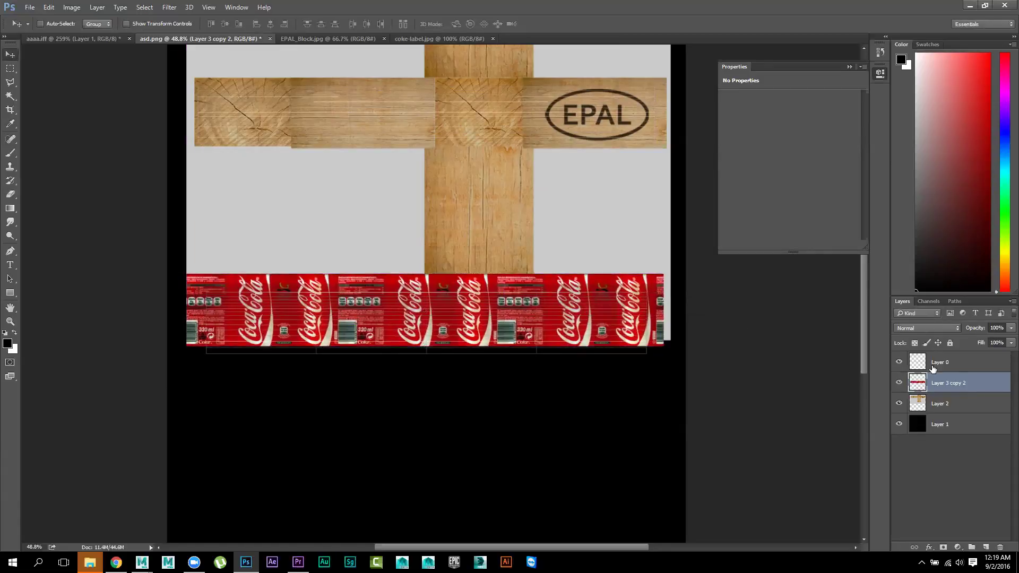
Hide Layer 0's guide lines and save the atlas as asd copy.png in PNG format
{"action": "left_click", "coordinate": [898, 363]}
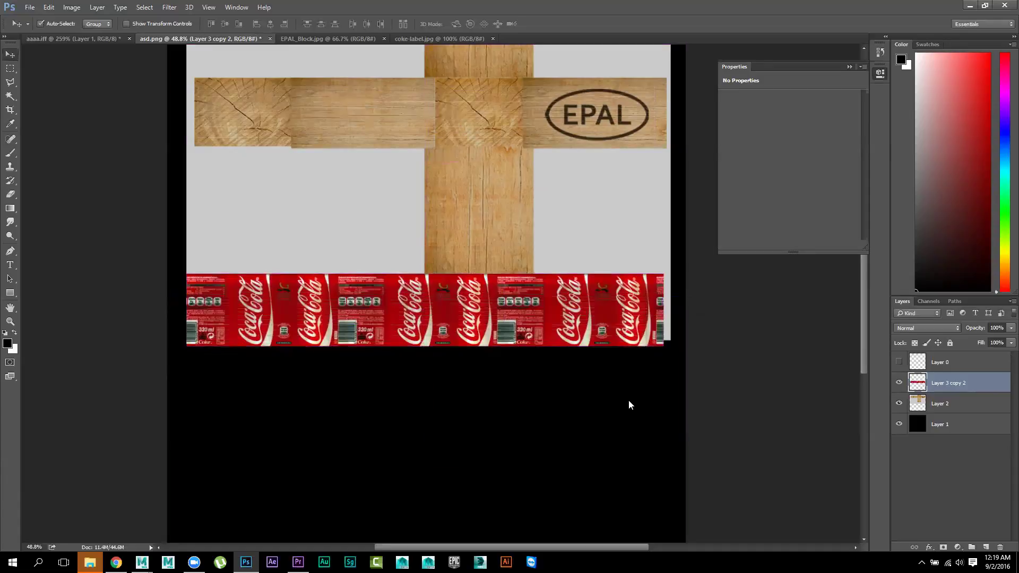
{"action": "key", "text": "ctrl+shift+s"}
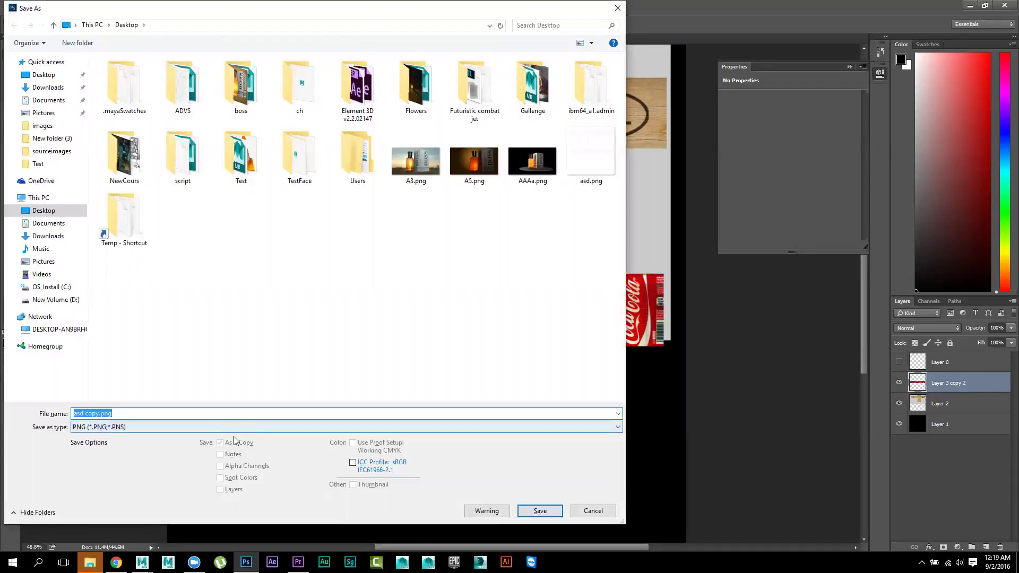
{"action": "left_click", "coordinate": [539, 510]}
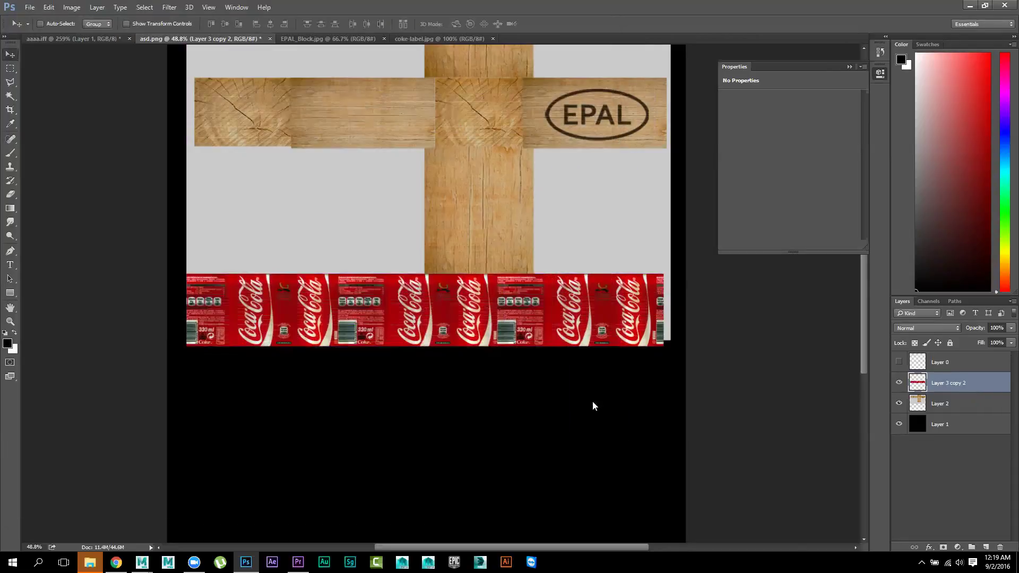
{"action": "left_click", "coordinate": [549, 175]}
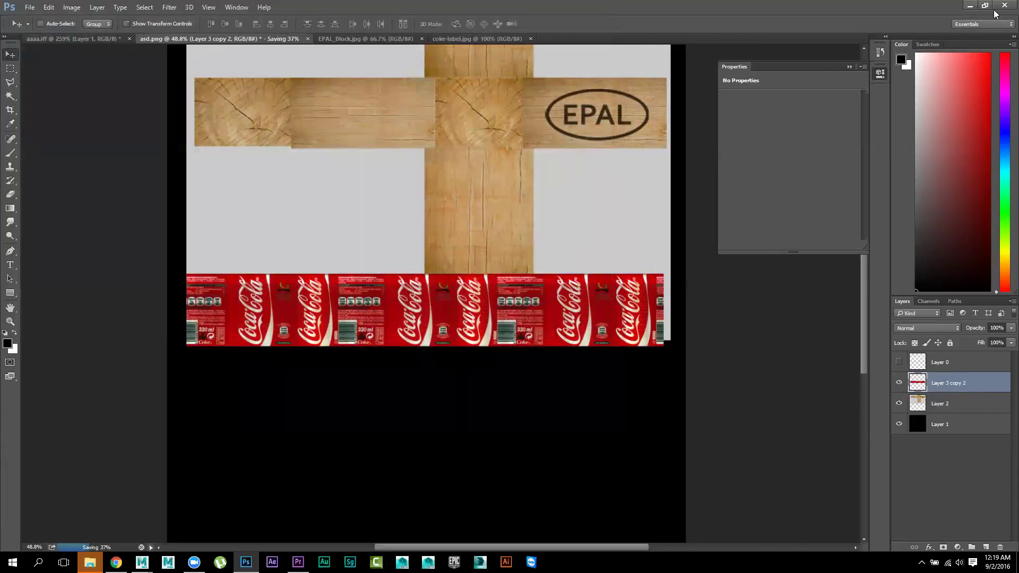
{"action": "left_click", "coordinate": [969, 6]}
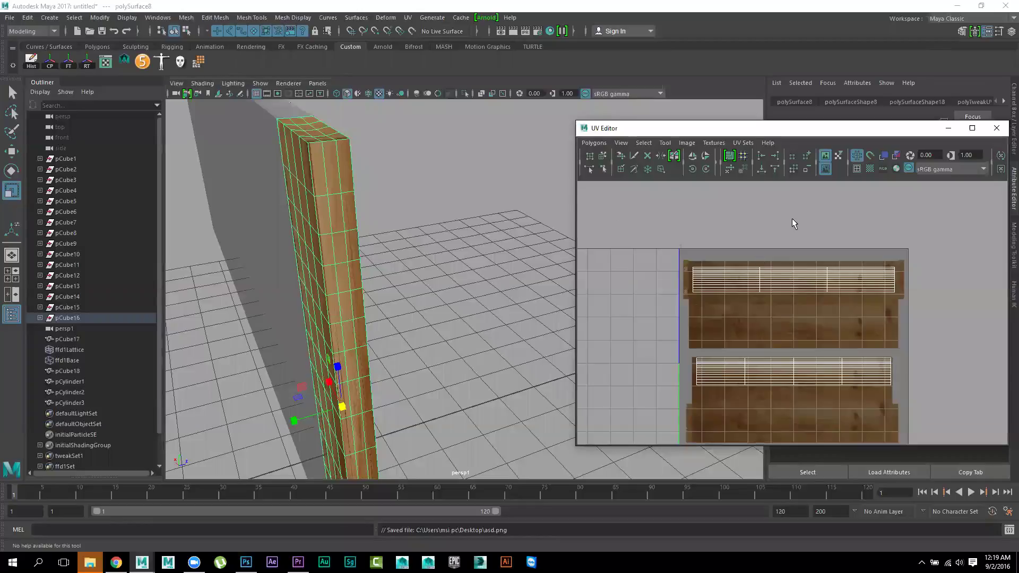
Assign the plank a new Lambert with a File texture on Color, filtering turned off
{"action": "right_click", "coordinate": [330, 167]}
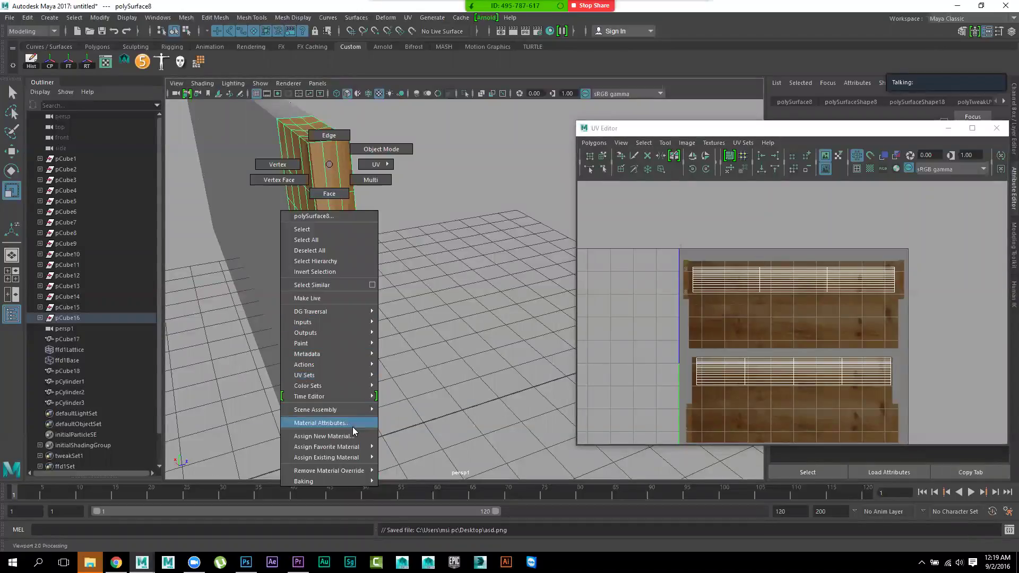
{"action": "mouse_move", "coordinate": [326, 447]}
{"action": "left_click", "coordinate": [418, 457]}
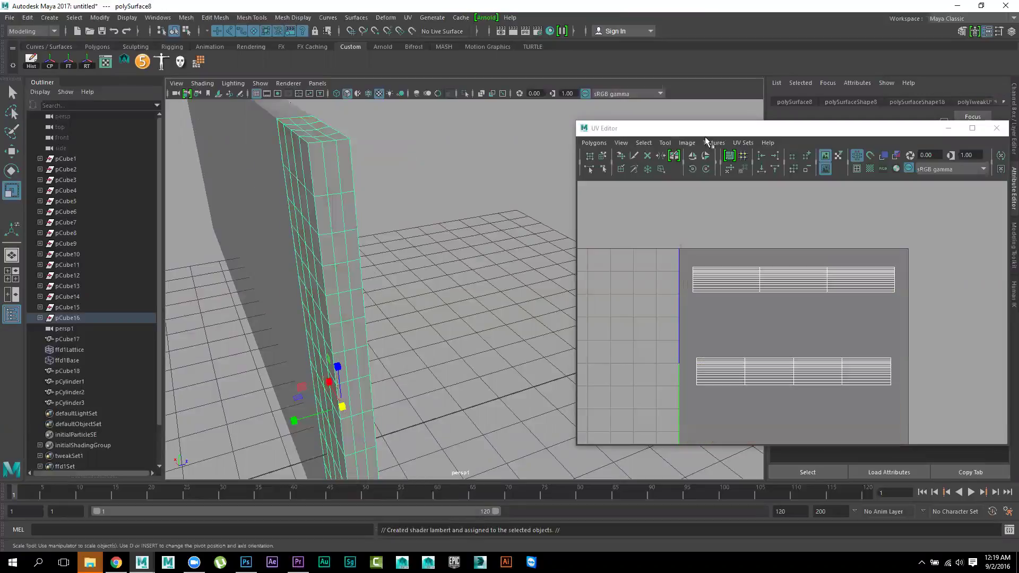
{"action": "left_click_drag", "start_coordinate": [744, 137], "coordinate": [485, 308]}
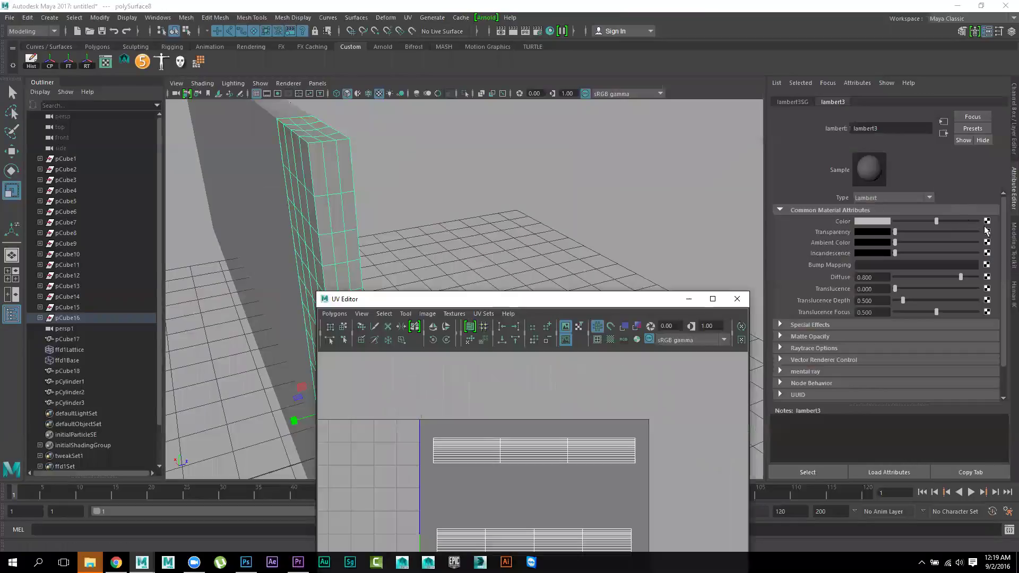
{"action": "left_click", "coordinate": [925, 248]}
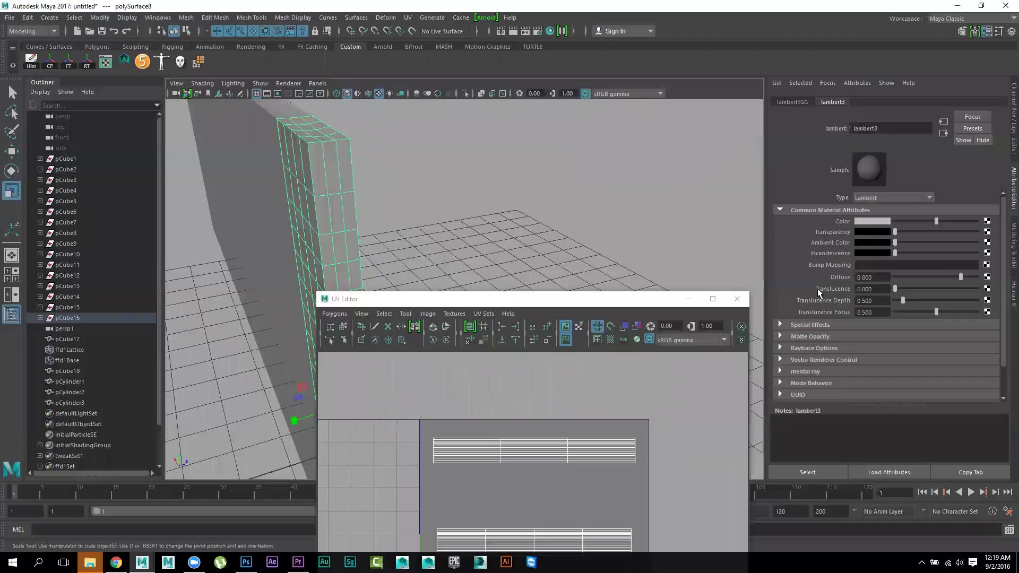
{"action": "left_click", "coordinate": [986, 221]}
{"action": "left_click", "coordinate": [710, 257]}
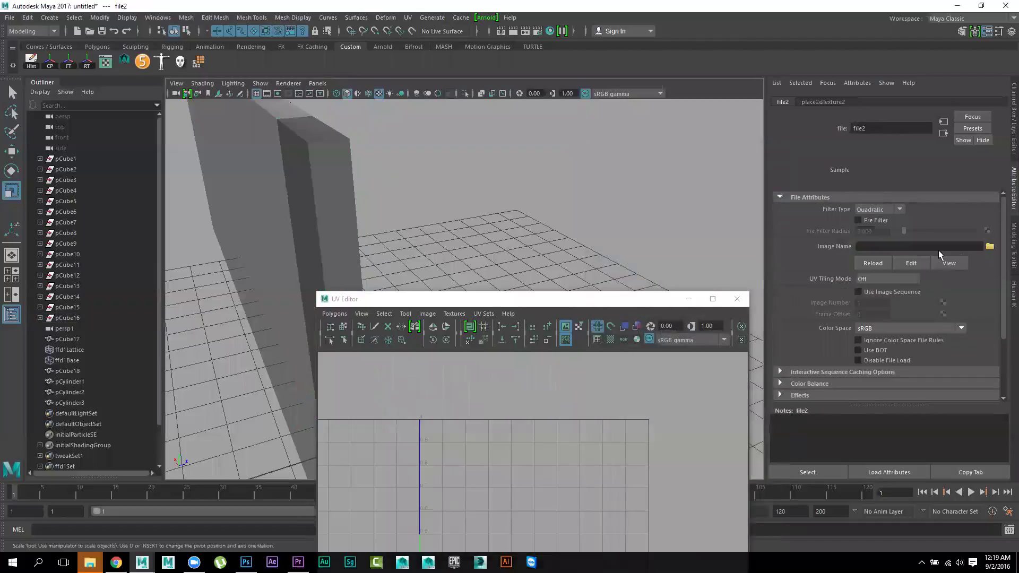
{"action": "left_click", "coordinate": [878, 209]}
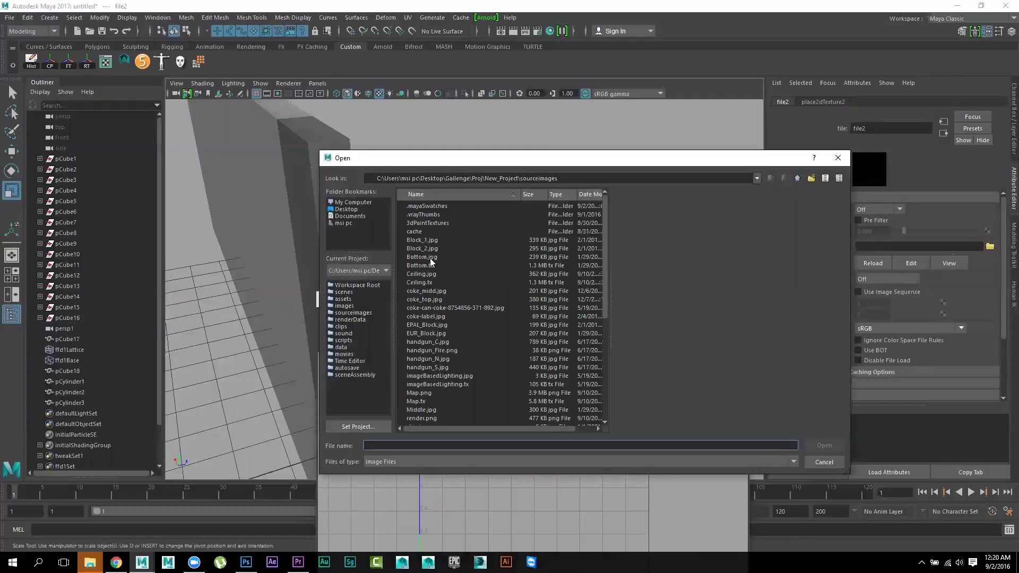
Load asd copy.png from the Desktop as the file texture's image
{"action": "left_click", "coordinate": [351, 208]}
{"action": "left_click", "coordinate": [422, 290]}
{"action": "key", "text": "Down"}
{"action": "key", "text": "Down"}
{"action": "key", "text": "Down"}
{"action": "key", "text": "Down"}
{"action": "key", "text": "Down"}
{"action": "key", "text": "Down"}
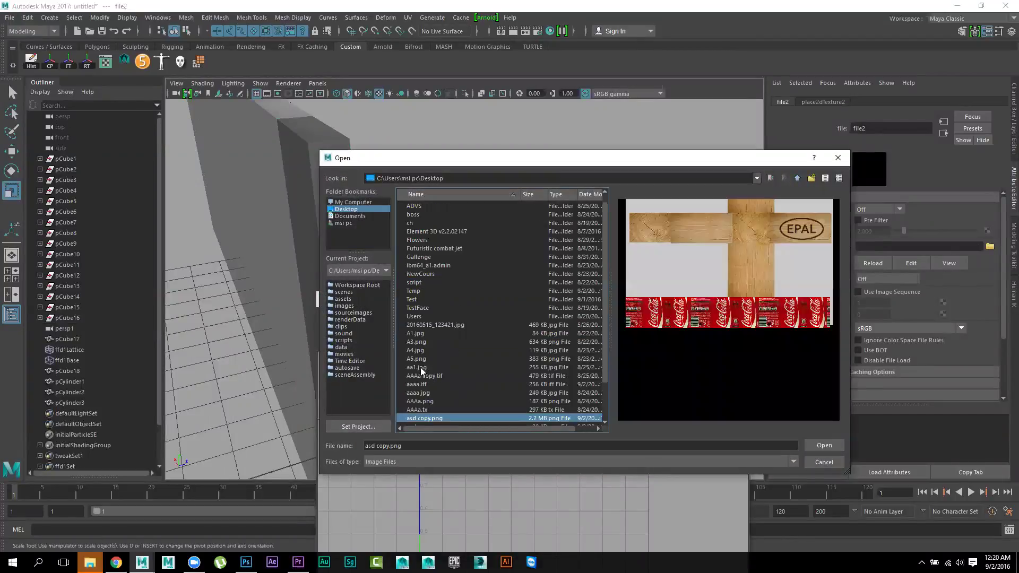
{"action": "scroll", "coordinate": [420, 365], "scroll_direction": "down", "scroll_amount": 2}
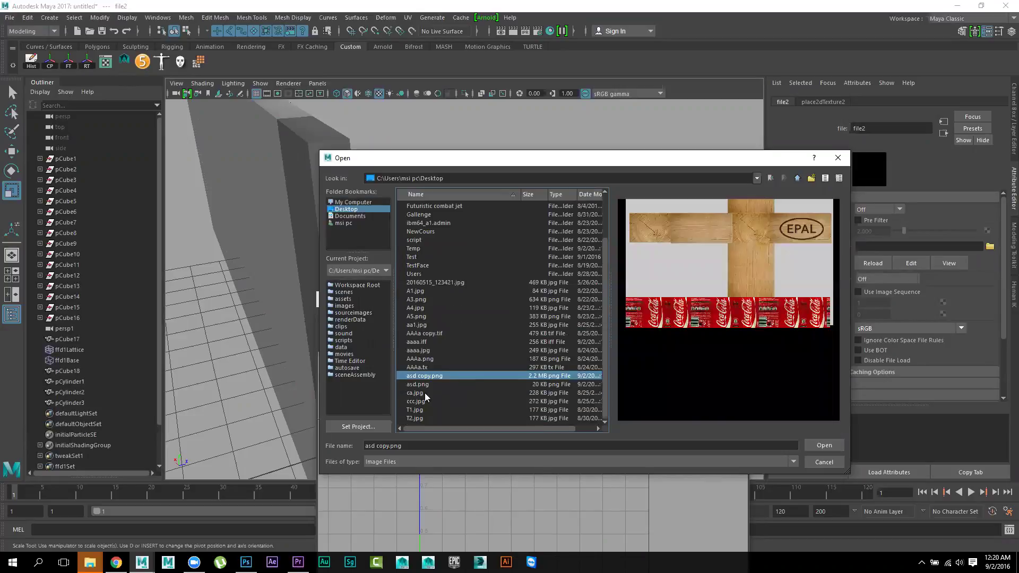
{"action": "left_click", "coordinate": [422, 384]}
{"action": "left_click", "coordinate": [823, 445]}
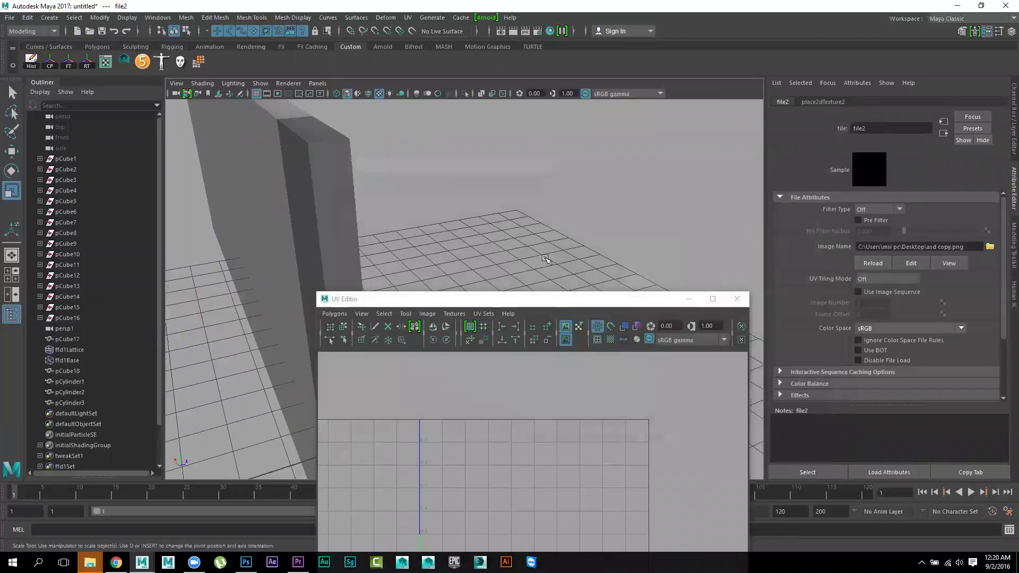
Orbit and zoom close around plank pCube16, selecting it to show its UVs over the atlas
{"action": "left_click_drag", "start_coordinate": [529, 204], "coordinate": [527, 203], "text": "alt"}
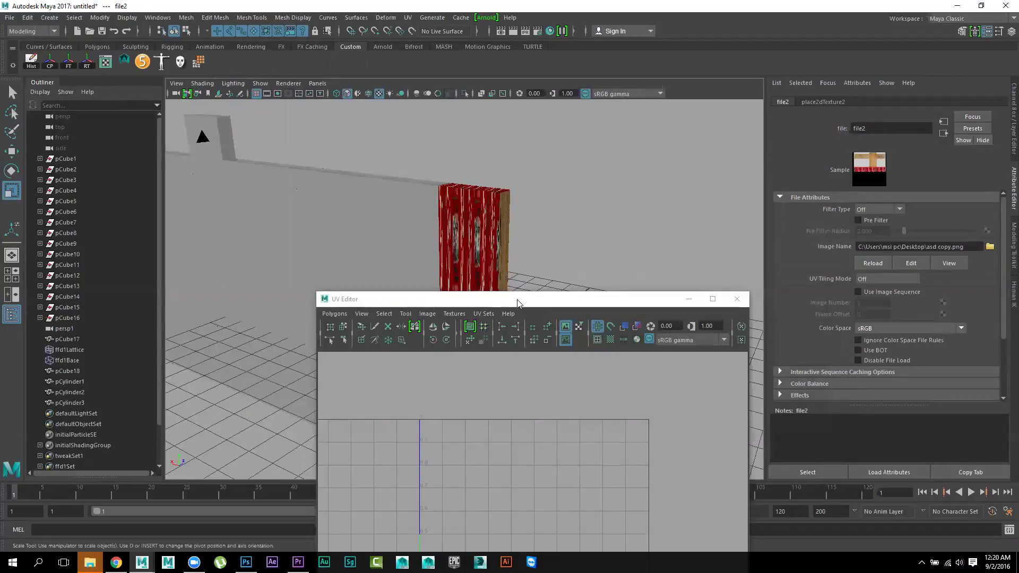
{"action": "left_click_drag", "start_coordinate": [517, 304], "coordinate": [825, 215]}
{"action": "left_click", "coordinate": [472, 329]}
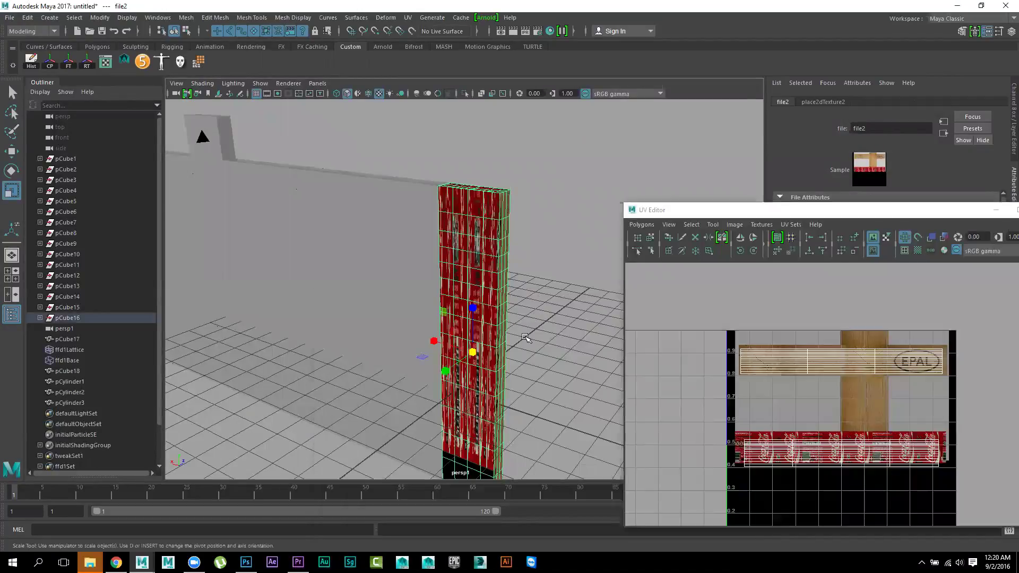
{"action": "right_click_drag", "start_coordinate": [590, 391], "coordinate": [520, 347], "text": "alt"}
{"action": "mouse_move", "coordinate": [541, 369]}
{"action": "left_mouse_down", "text": "alt"}
{"action": "mouse_move", "coordinate": [495, 328]}
{"action": "mouse_move", "coordinate": [519, 388]}
{"action": "mouse_move", "coordinate": [487, 314]}
{"action": "mouse_move", "coordinate": [564, 371]}
{"action": "mouse_move", "coordinate": [410, 303]}
{"action": "left_mouse_up", "text": "alt"}
{"action": "left_click", "coordinate": [473, 303]}
{"action": "mouse_move", "coordinate": [470, 319]}
{"action": "left_mouse_down", "text": "alt"}
{"action": "mouse_move", "coordinate": [446, 282]}
{"action": "mouse_move", "coordinate": [450, 200]}
{"action": "mouse_move", "coordinate": [394, 214]}
{"action": "left_mouse_up", "text": "alt"}
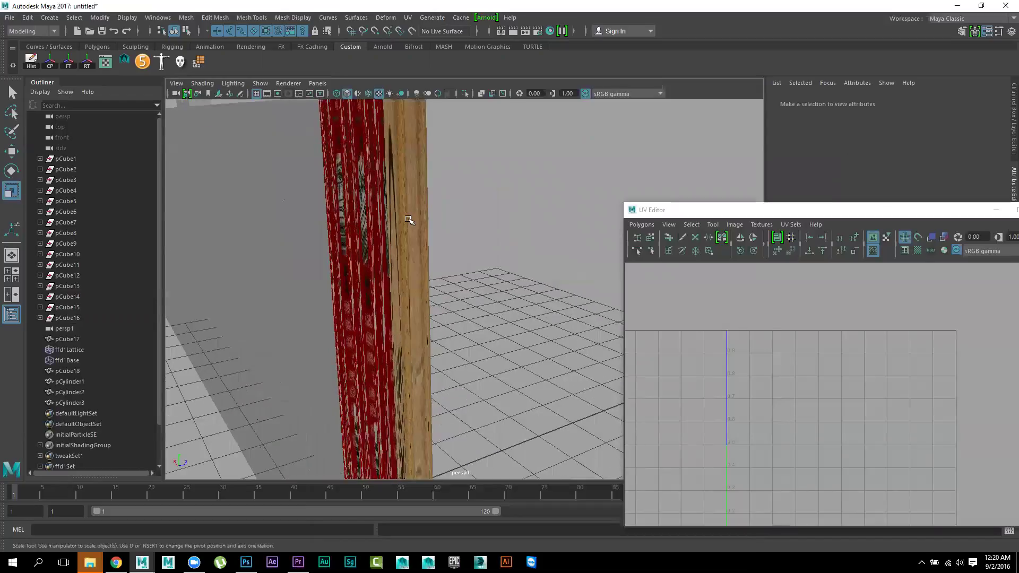
{"action": "left_click", "coordinate": [409, 219]}
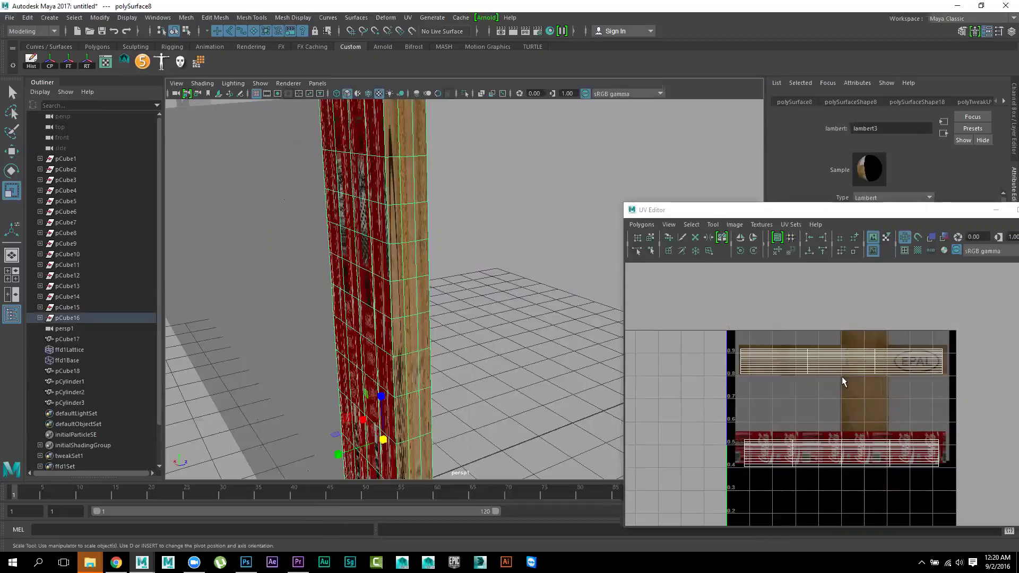
{"action": "mouse_move", "coordinate": [503, 319]}
{"action": "left_mouse_down", "text": "alt"}
{"action": "mouse_move", "coordinate": [437, 260]}
{"action": "mouse_move", "coordinate": [472, 254]}
{"action": "left_mouse_up", "text": "alt"}
{"action": "left_click", "coordinate": [436, 287]}
{"action": "mouse_move", "coordinate": [436, 287]}
{"action": "left_mouse_down", "text": "alt"}
{"action": "mouse_move", "coordinate": [496, 281]}
{"action": "mouse_move", "coordinate": [409, 249]}
{"action": "left_mouse_up", "text": "alt"}
{"action": "right_click_drag", "start_coordinate": [409, 250], "coordinate": [454, 300], "text": "alt"}
{"action": "left_click", "coordinate": [377, 233]}
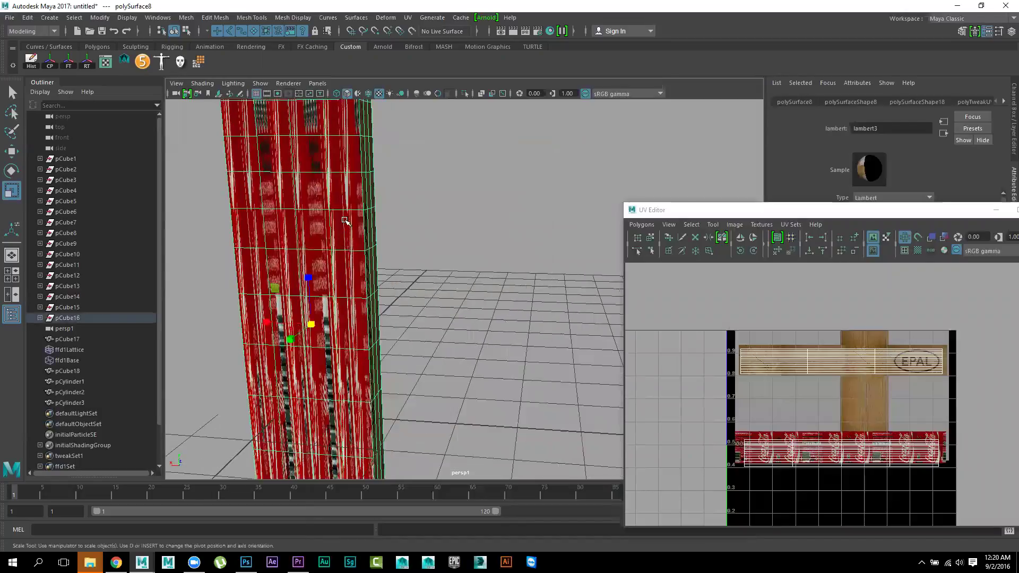
{"action": "left_click_drag", "start_coordinate": [378, 233], "coordinate": [491, 272], "text": "alt"}
{"action": "mouse_move", "coordinate": [487, 340]}
{"action": "left_mouse_down", "text": "alt"}
{"action": "mouse_move", "coordinate": [480, 319]}
{"action": "mouse_move", "coordinate": [500, 352]}
{"action": "mouse_move", "coordinate": [472, 311]}
{"action": "mouse_move", "coordinate": [451, 326]}
{"action": "mouse_move", "coordinate": [453, 363]}
{"action": "mouse_move", "coordinate": [464, 371]}
{"action": "left_mouse_up", "text": "alt"}
{"action": "mouse_move", "coordinate": [464, 370]}
{"action": "right_mouse_down", "text": "alt"}
{"action": "mouse_move", "coordinate": [496, 334]}
{"action": "mouse_move", "coordinate": [534, 371]}
{"action": "right_mouse_up", "text": "alt"}
{"action": "left_click", "coordinate": [502, 345]}
{"action": "mouse_move", "coordinate": [534, 372]}
{"action": "left_mouse_down", "text": "alt"}
{"action": "mouse_move", "coordinate": [438, 295]}
{"action": "mouse_move", "coordinate": [448, 269]}
{"action": "mouse_move", "coordinate": [461, 269]}
{"action": "left_mouse_up", "text": "alt"}
{"action": "left_click", "coordinate": [374, 248]}
{"action": "right_click_drag", "start_coordinate": [453, 303], "coordinate": [485, 321], "text": "alt"}
{"action": "mouse_move", "coordinate": [485, 321]}
{"action": "left_mouse_down", "text": "alt"}
{"action": "mouse_move", "coordinate": [496, 312]}
{"action": "mouse_move", "coordinate": [446, 237]}
{"action": "left_mouse_up", "text": "alt"}
Select all of the plank's UVs as one shell in the UV Editor
{"action": "right_click", "coordinate": [446, 237]}
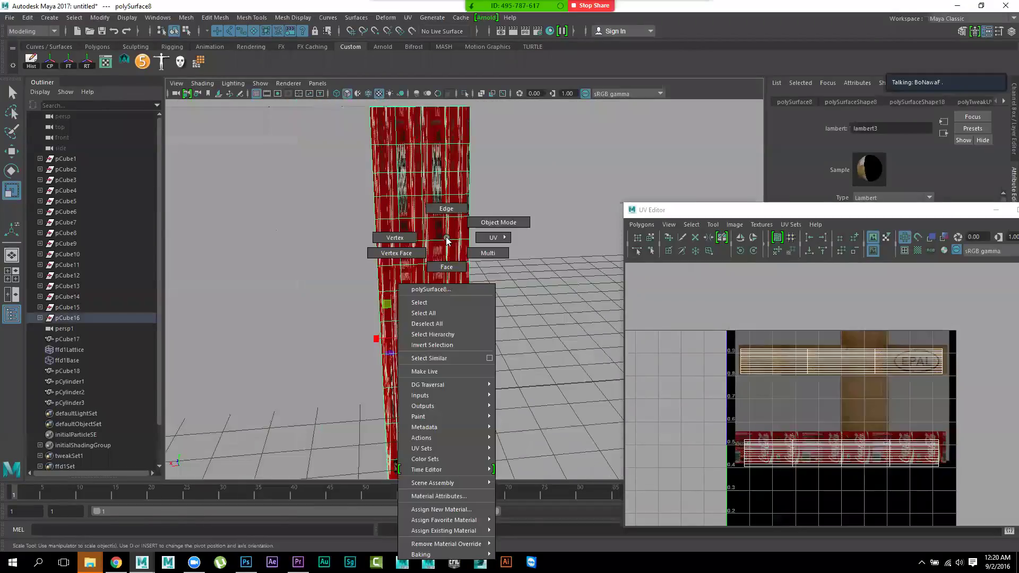
{"action": "left_click", "coordinate": [449, 244]}
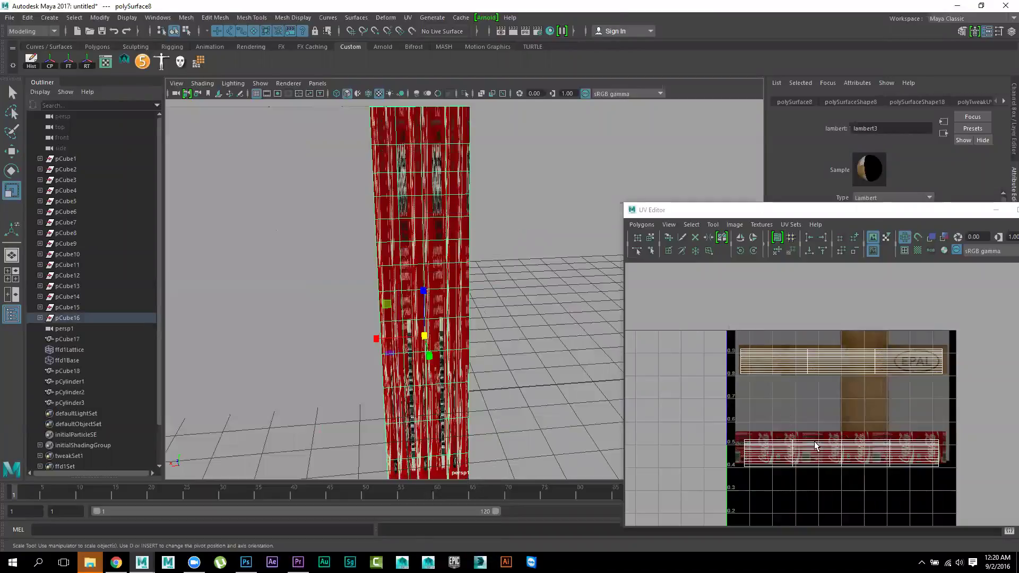
{"action": "right_click", "coordinate": [815, 443]}
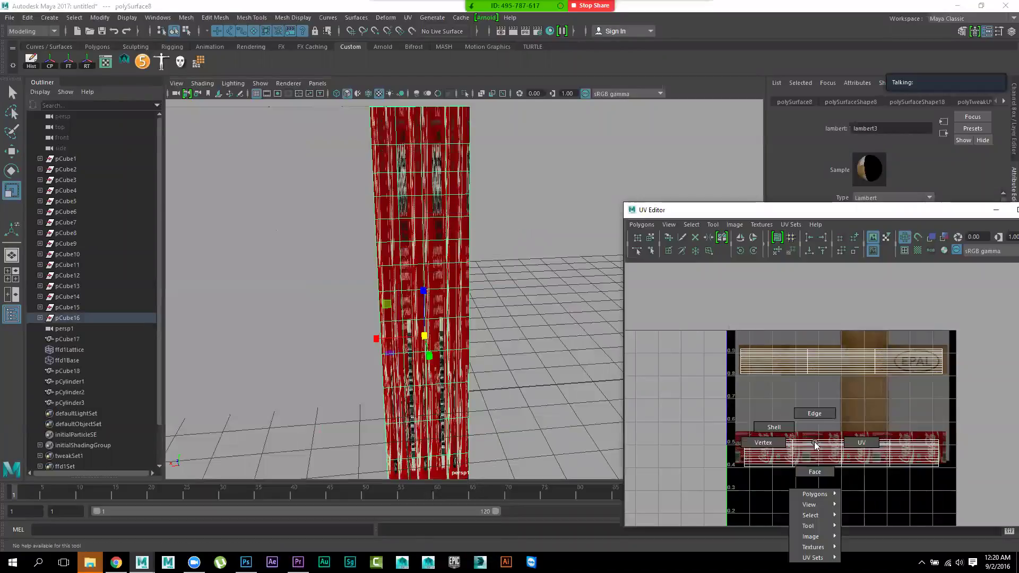
{"action": "left_click", "coordinate": [857, 445]}
{"action": "left_click_drag", "start_coordinate": [897, 455], "coordinate": [953, 431]}
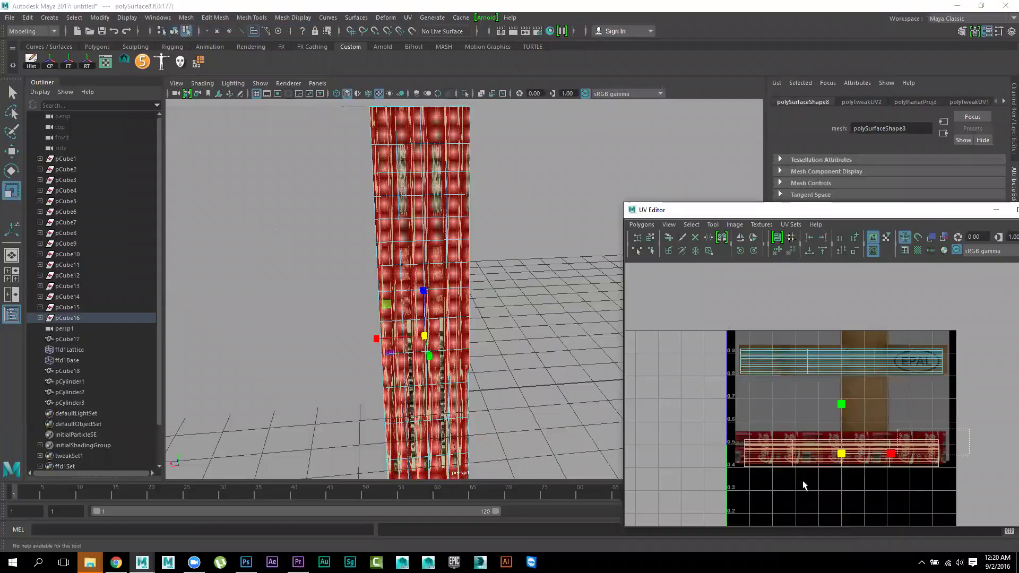
Nudge the UV shell slightly upward and scale it narrower horizontally
{"action": "key", "text": "w"}
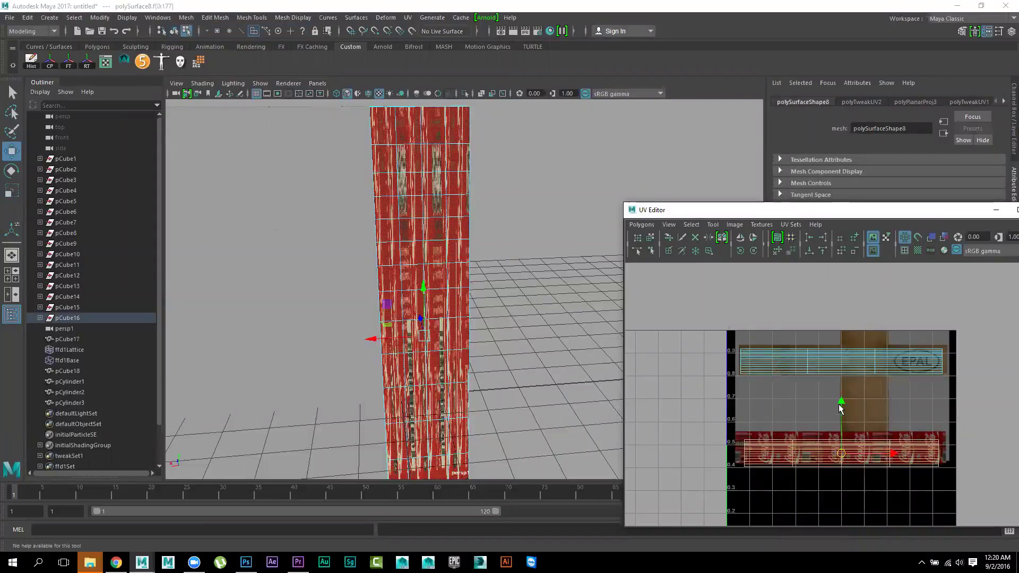
{"action": "left_click_drag", "start_coordinate": [843, 404], "coordinate": [844, 401]}
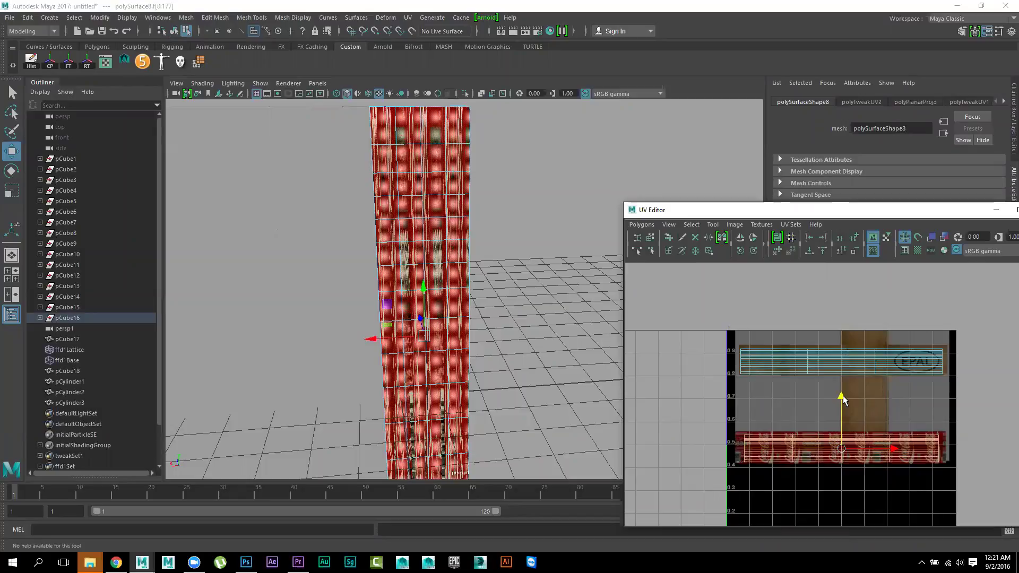
{"action": "key", "text": "r"}
{"action": "left_click_drag", "start_coordinate": [893, 449], "coordinate": [848, 440]}
{"action": "scroll", "coordinate": [483, 332], "scroll_direction": "down", "scroll_amount": 3}
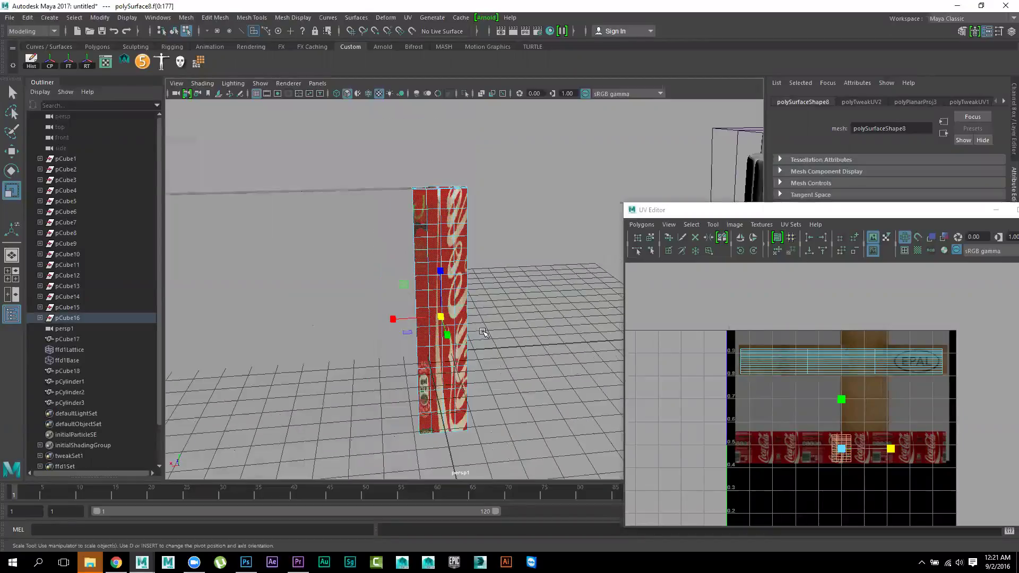
{"action": "scroll", "coordinate": [472, 321], "scroll_direction": "up", "scroll_amount": 2}
{"action": "scroll", "coordinate": [482, 337], "scroll_direction": "up", "scroll_amount": 2}
{"action": "scroll", "coordinate": [482, 336], "scroll_direction": "up", "scroll_amount": 2}
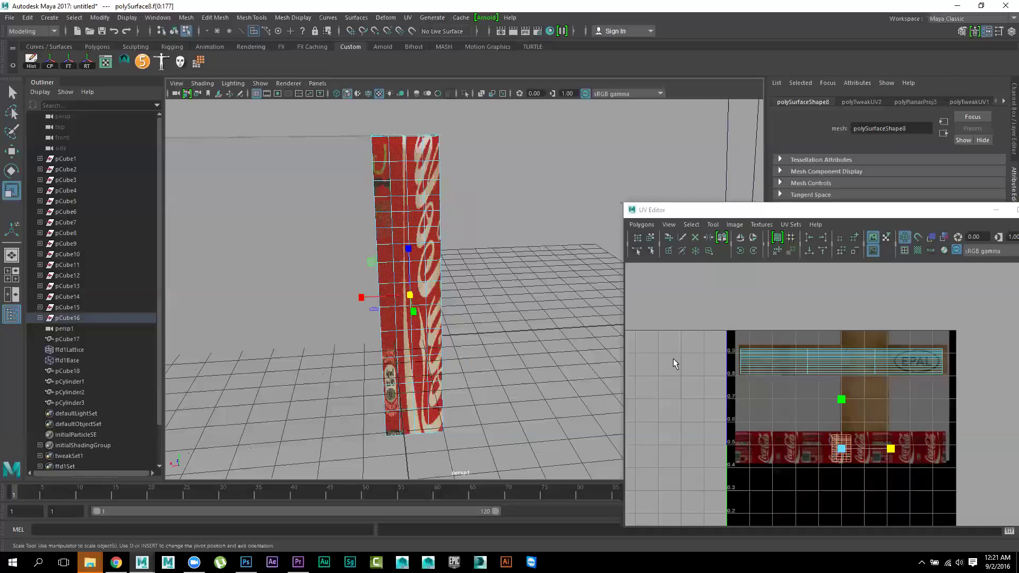
Rotate the shell to orient the label and stretch it along the Coca-Cola strip
{"action": "key", "text": "e"}
{"action": "left_click_drag", "start_coordinate": [825, 400], "coordinate": [805, 458]}
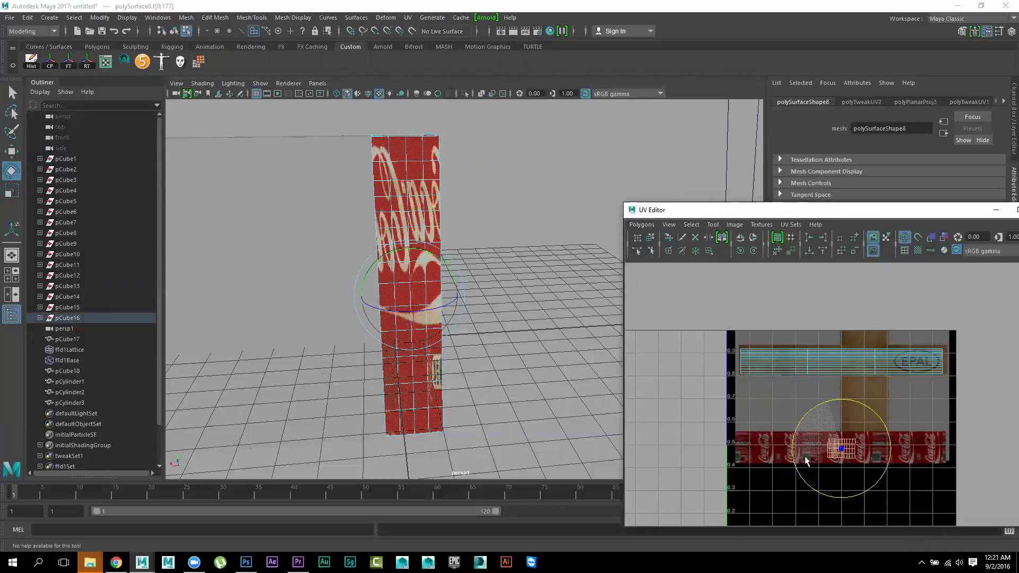
{"action": "key", "text": "r"}
{"action": "mouse_move", "coordinate": [890, 450]}
{"action": "left_mouse_down"}
{"action": "mouse_move", "coordinate": [1008, 457]}
{"action": "mouse_move", "coordinate": [896, 458]}
{"action": "mouse_move", "coordinate": [939, 460]}
{"action": "left_mouse_up"}
{"action": "left_click_drag", "start_coordinate": [841, 399], "coordinate": [843, 381]}
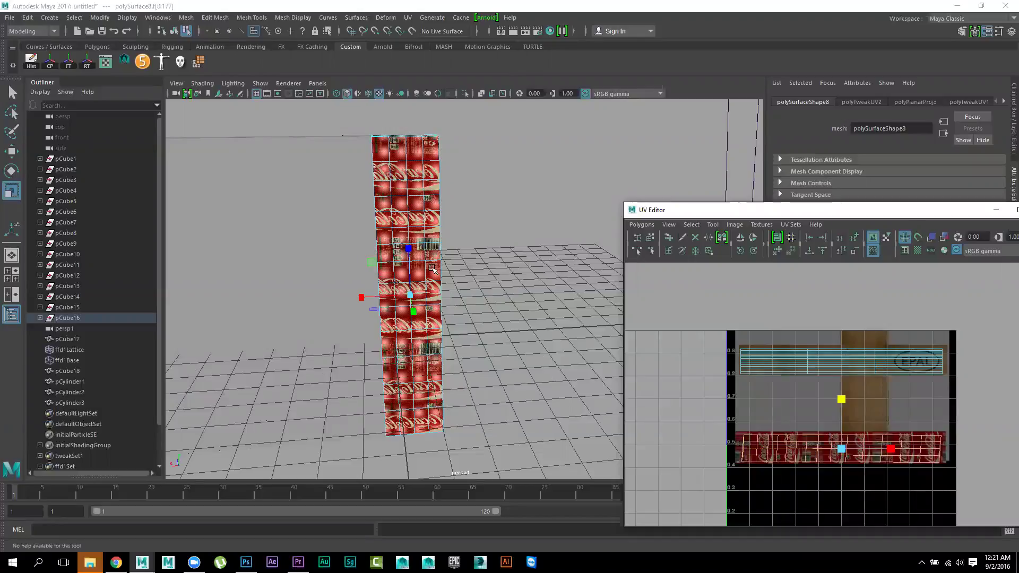
{"action": "left_click_drag", "start_coordinate": [432, 269], "coordinate": [486, 317], "text": "alt"}
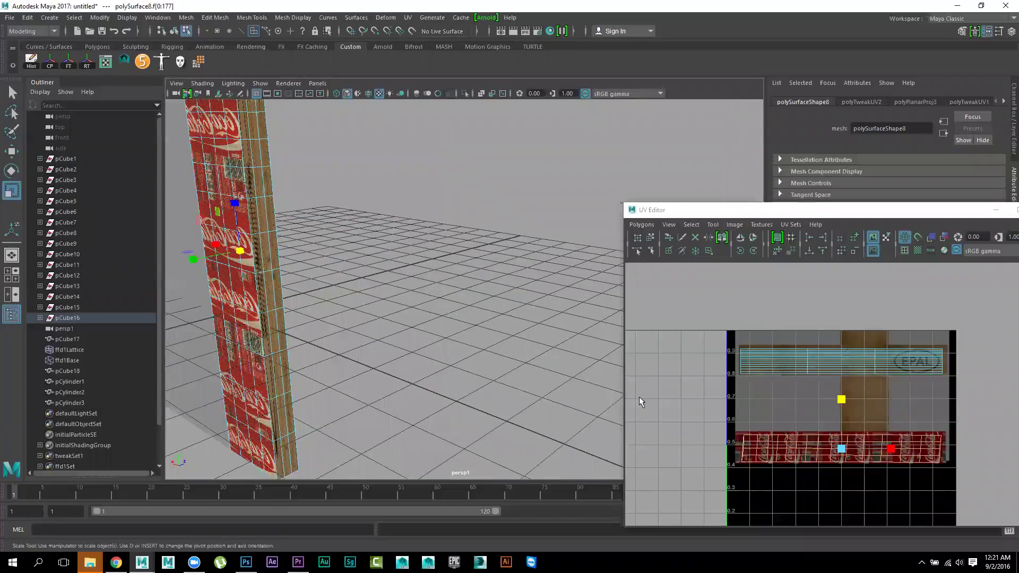
Rotate the EPAL UV shell upright and stretch it across the atlas's upper wood strip, past the logo
{"action": "left_click_drag", "start_coordinate": [731, 340], "coordinate": [963, 408]}
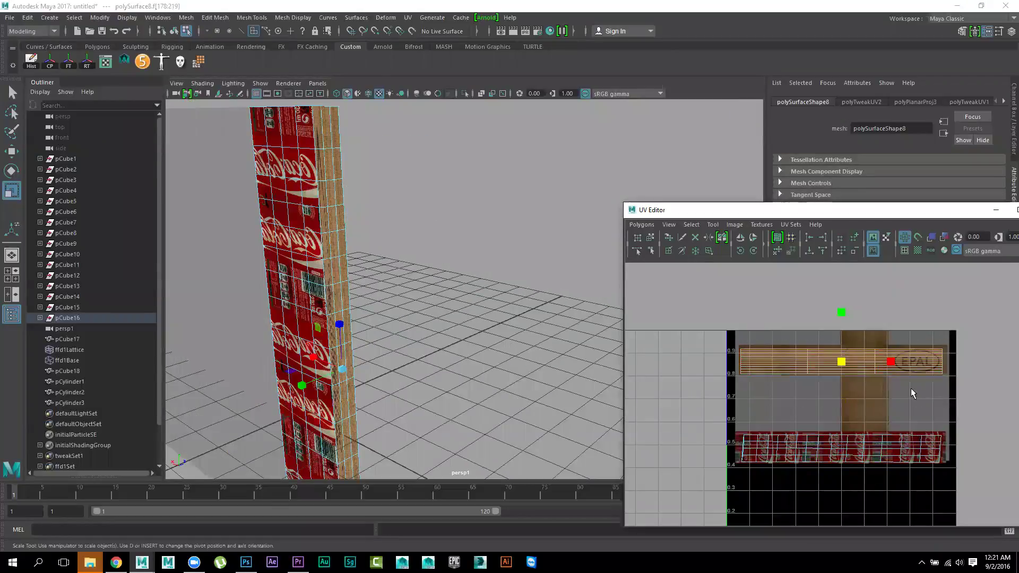
{"action": "left_click_drag", "start_coordinate": [888, 360], "coordinate": [853, 352]}
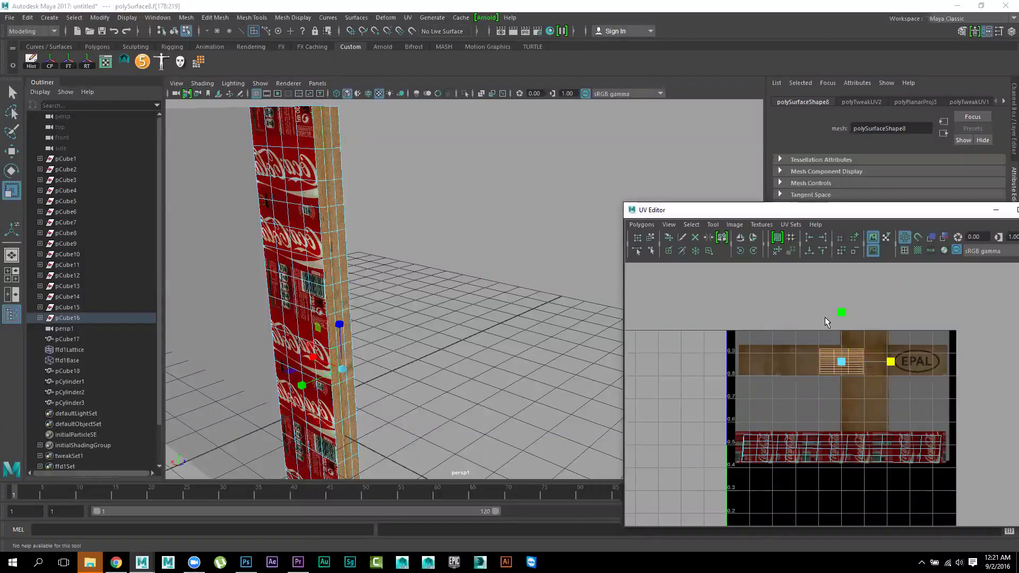
{"action": "key", "text": "e"}
{"action": "left_click_drag", "start_coordinate": [826, 311], "coordinate": [813, 368]}
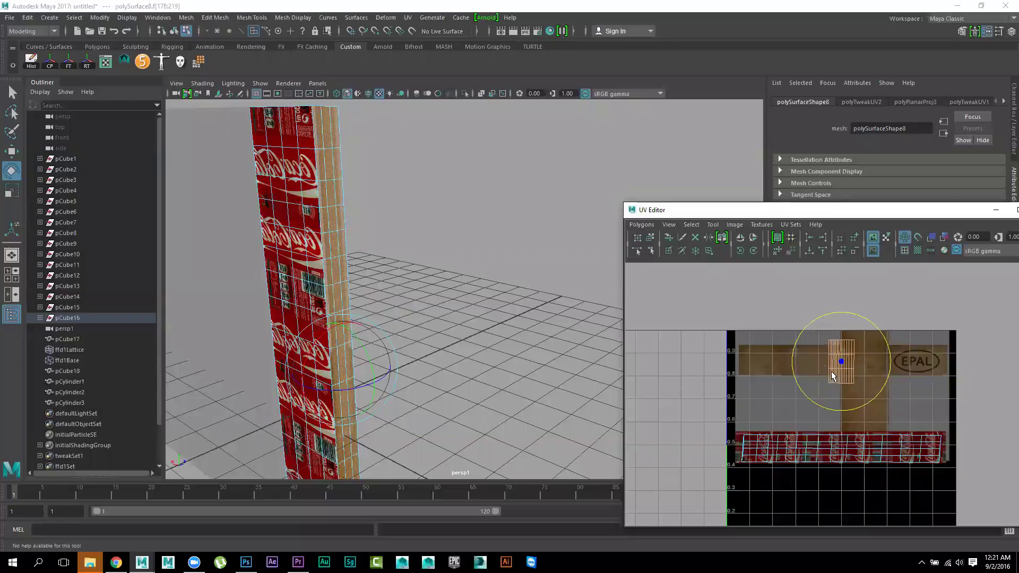
{"action": "key", "text": "r"}
{"action": "mouse_move", "coordinate": [841, 317]}
{"action": "left_mouse_down"}
{"action": "mouse_move", "coordinate": [846, 340]}
{"action": "mouse_move", "coordinate": [844, 304]}
{"action": "left_mouse_up"}
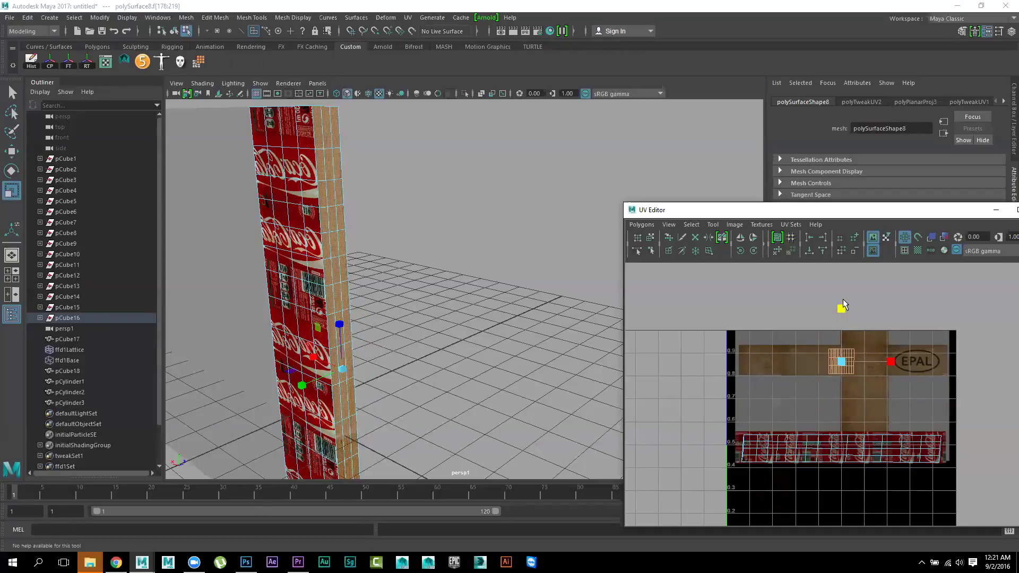
{"action": "mouse_move", "coordinate": [890, 366]}
{"action": "left_mouse_down"}
{"action": "mouse_move", "coordinate": [1000, 359]}
{"action": "mouse_move", "coordinate": [936, 400]}
{"action": "left_mouse_up"}
{"action": "left_click_drag", "start_coordinate": [891, 364], "coordinate": [949, 371]}
Switch to the left view and back to perspective, then orbit beneath the planks
{"action": "key", "text": "space"}
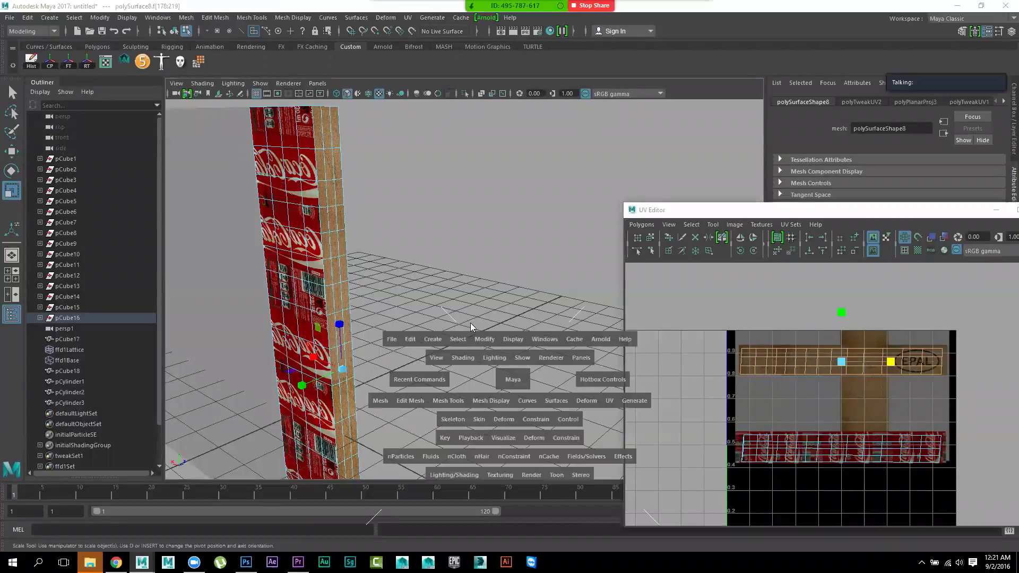
{"action": "left_click_drag", "start_coordinate": [470, 326], "coordinate": [464, 319]}
{"action": "key", "text": "space"}
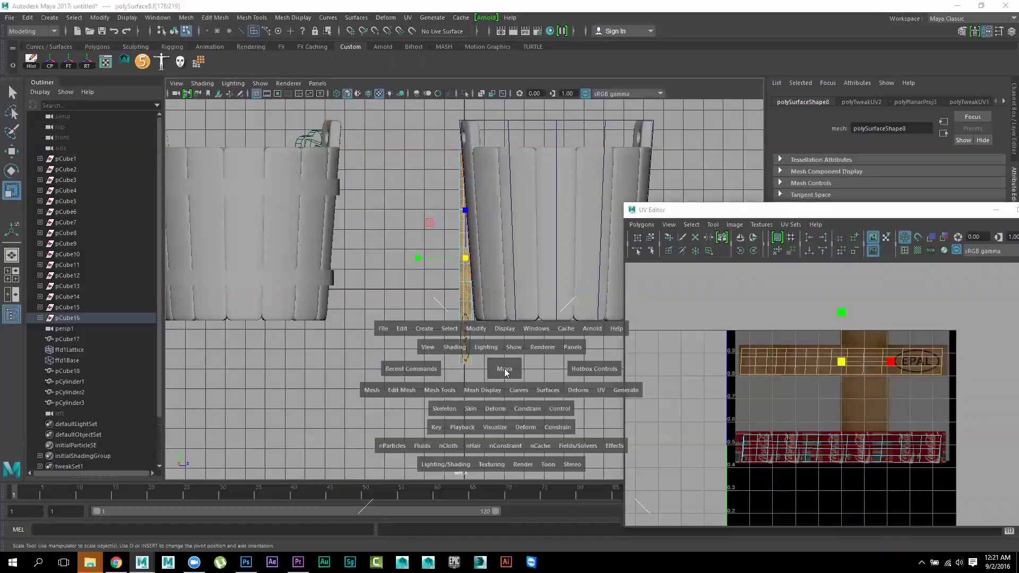
{"action": "mouse_move", "coordinate": [504, 352]}
{"action": "left_mouse_down"}
{"action": "mouse_move", "coordinate": [506, 345]}
{"action": "mouse_move", "coordinate": [611, 379]}
{"action": "mouse_move", "coordinate": [551, 352]}
{"action": "left_mouse_up"}
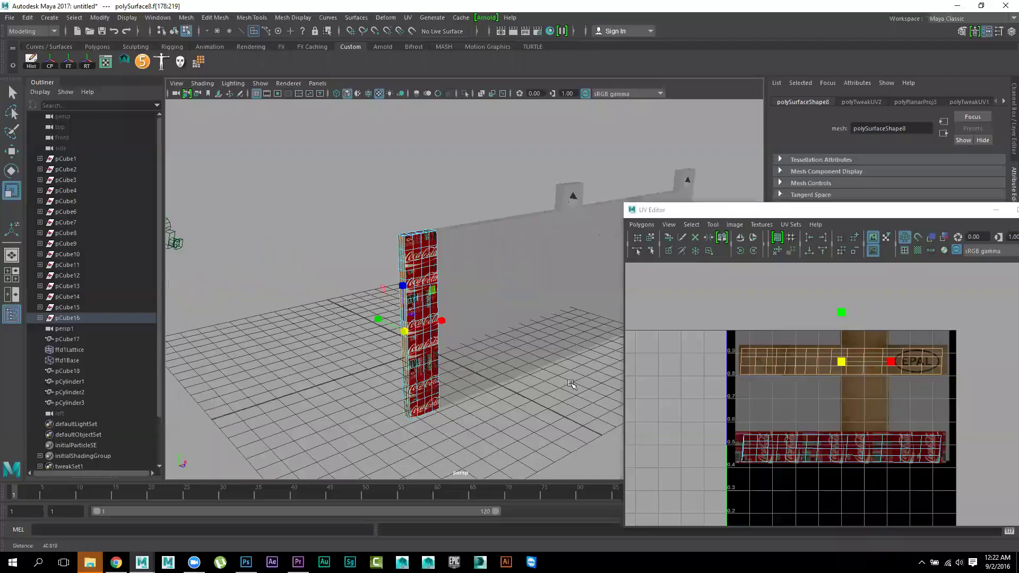
{"action": "right_click_drag", "start_coordinate": [552, 352], "coordinate": [586, 375], "text": "alt"}
{"action": "right_click_drag", "start_coordinate": [526, 260], "coordinate": [562, 228]}
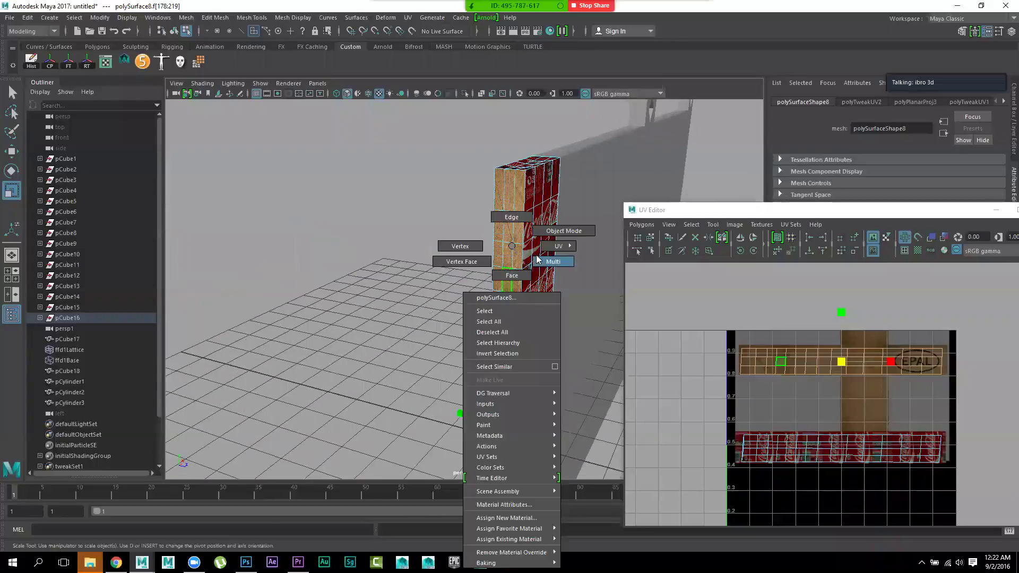
{"action": "left_click", "coordinate": [439, 277]}
{"action": "mouse_move", "coordinate": [439, 278]}
{"action": "left_mouse_down", "text": "alt"}
{"action": "mouse_move", "coordinate": [319, 211]}
{"action": "mouse_move", "coordinate": [440, 329]}
{"action": "mouse_move", "coordinate": [413, 266]}
{"action": "mouse_move", "coordinate": [520, 386]}
{"action": "mouse_move", "coordinate": [527, 374]}
{"action": "left_mouse_up", "text": "alt"}
{"action": "right_click_drag", "start_coordinate": [526, 373], "coordinate": [456, 258], "text": "alt"}
{"action": "mouse_move", "coordinate": [470, 297]}
{"action": "left_mouse_down", "text": "alt"}
{"action": "mouse_move", "coordinate": [421, 268]}
{"action": "mouse_move", "coordinate": [520, 278]}
{"action": "mouse_move", "coordinate": [282, 236]}
{"action": "mouse_move", "coordinate": [346, 260]}
{"action": "mouse_move", "coordinate": [364, 295]}
{"action": "mouse_move", "coordinate": [398, 277]}
{"action": "mouse_move", "coordinate": [464, 317]}
{"action": "left_mouse_up", "text": "alt"}
Turn on smooth preview (3) for the Coca-Cola plank
{"action": "left_click", "coordinate": [496, 313]}
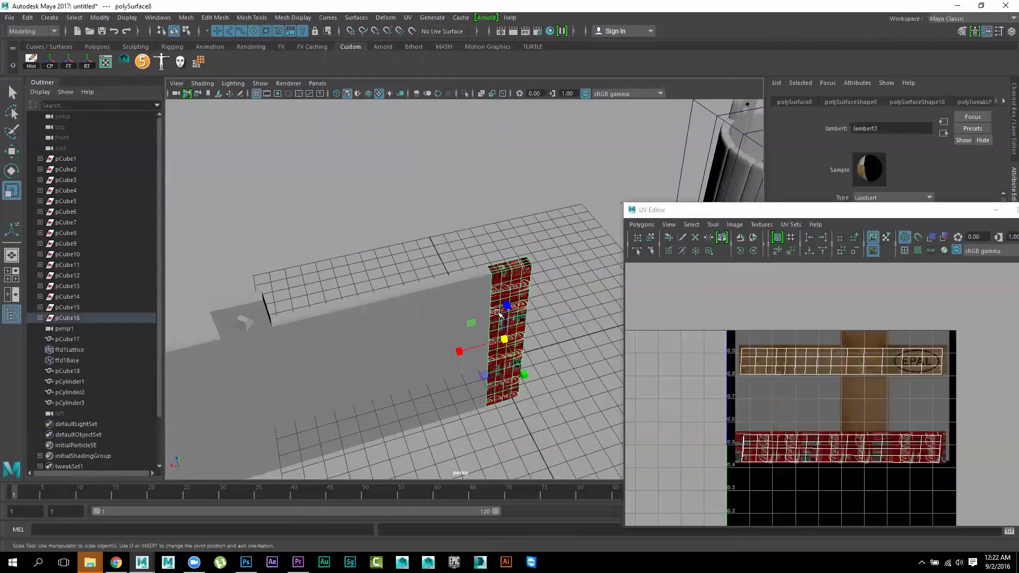
{"action": "key", "text": "3"}
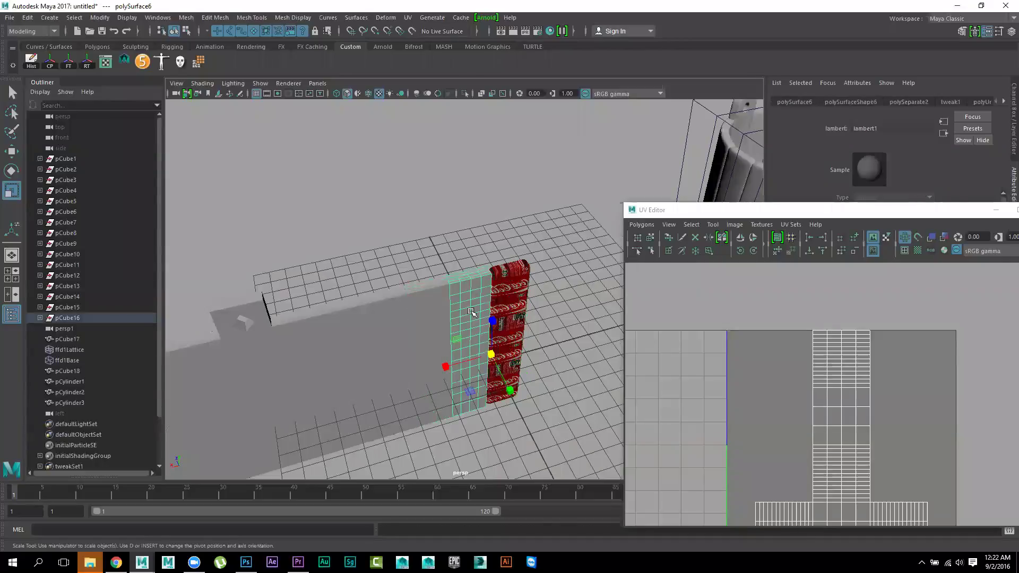
{"action": "left_click", "coordinate": [468, 329]}
{"action": "left_click", "coordinate": [569, 308]}
Orbit to face the red board and select the Coca-Cola plank pCube16
{"action": "mouse_move", "coordinate": [569, 309]}
{"action": "left_mouse_down", "text": "alt"}
{"action": "mouse_move", "coordinate": [577, 393]}
{"action": "mouse_move", "coordinate": [454, 254]}
{"action": "mouse_move", "coordinate": [528, 260]}
{"action": "mouse_move", "coordinate": [420, 243]}
{"action": "mouse_move", "coordinate": [478, 289]}
{"action": "mouse_move", "coordinate": [466, 318]}
{"action": "left_mouse_up", "text": "alt"}
{"action": "mouse_move", "coordinate": [466, 319]}
{"action": "right_mouse_down", "text": "alt"}
{"action": "mouse_move", "coordinate": [452, 329]}
{"action": "mouse_move", "coordinate": [510, 357]}
{"action": "mouse_move", "coordinate": [477, 341]}
{"action": "right_mouse_up", "text": "alt"}
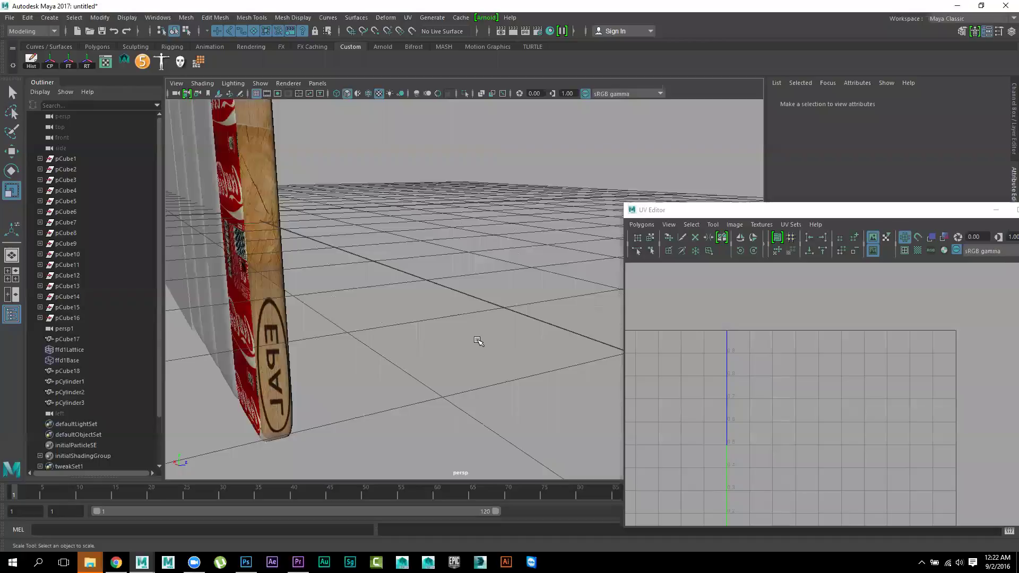
{"action": "left_click_drag", "start_coordinate": [424, 355], "coordinate": [477, 371], "text": "alt"}
{"action": "middle_click_drag", "start_coordinate": [477, 372], "coordinate": [485, 377], "text": "alt"}
{"action": "mouse_move", "coordinate": [392, 272]}
{"action": "left_mouse_down", "text": "alt"}
{"action": "mouse_move", "coordinate": [417, 263]}
{"action": "mouse_move", "coordinate": [380, 242]}
{"action": "left_mouse_up", "text": "alt"}
{"action": "left_click", "coordinate": [362, 228]}
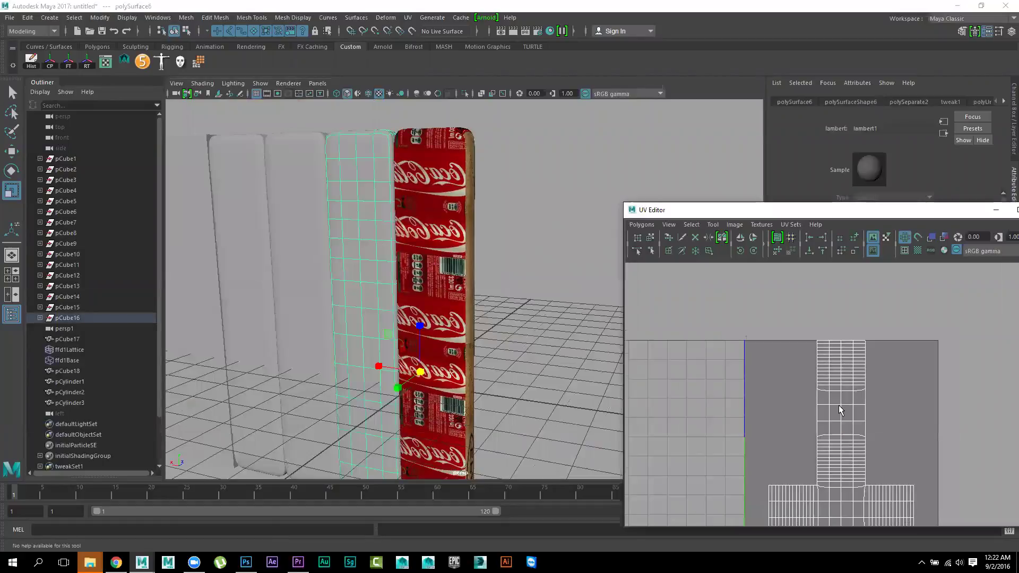
{"action": "scroll", "coordinate": [838, 409], "scroll_direction": "down", "scroll_amount": 2}
{"action": "middle_click_drag", "start_coordinate": [838, 409], "coordinate": [817, 388], "text": "alt"}
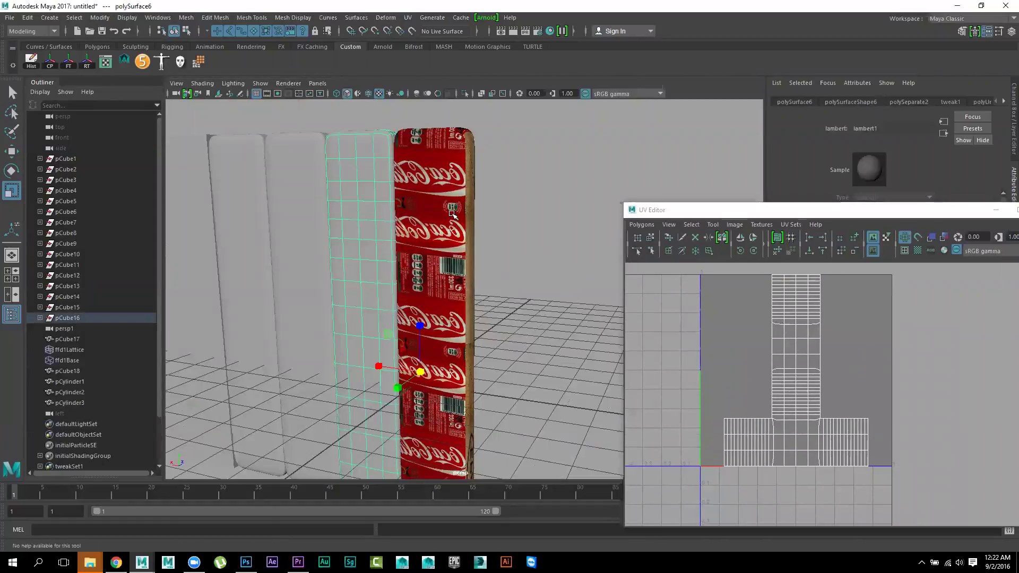
Compare the Coca-Cola plank with the white plank polySurface6, bringing lambert3 into view
{"action": "left_click", "coordinate": [390, 235]}
{"action": "left_click", "coordinate": [371, 188]}
{"action": "left_click", "coordinate": [350, 172]}
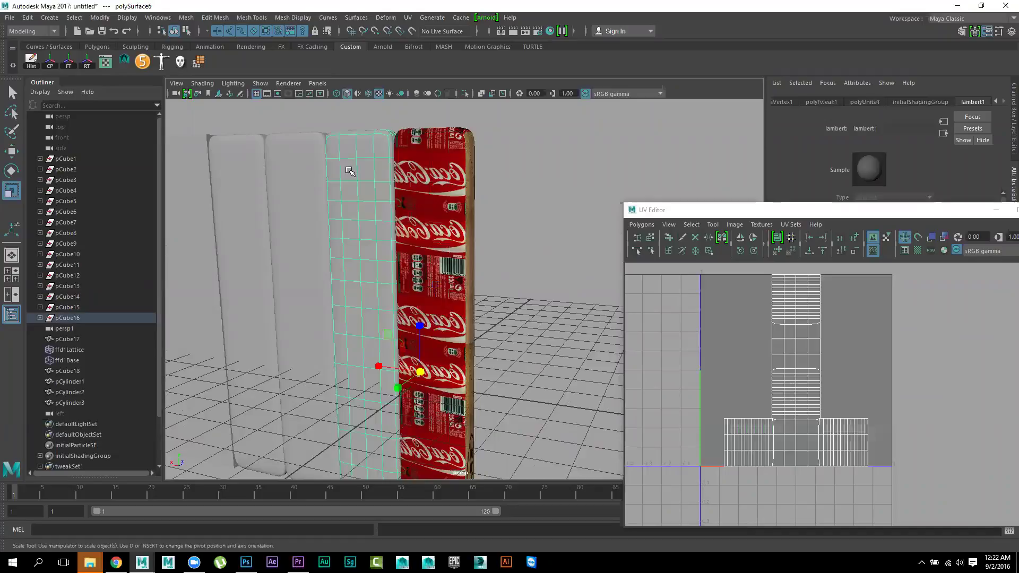
{"action": "left_click", "coordinate": [462, 169]}
{"action": "left_click", "coordinate": [1003, 102]}
{"action": "left_click", "coordinate": [1003, 102]}
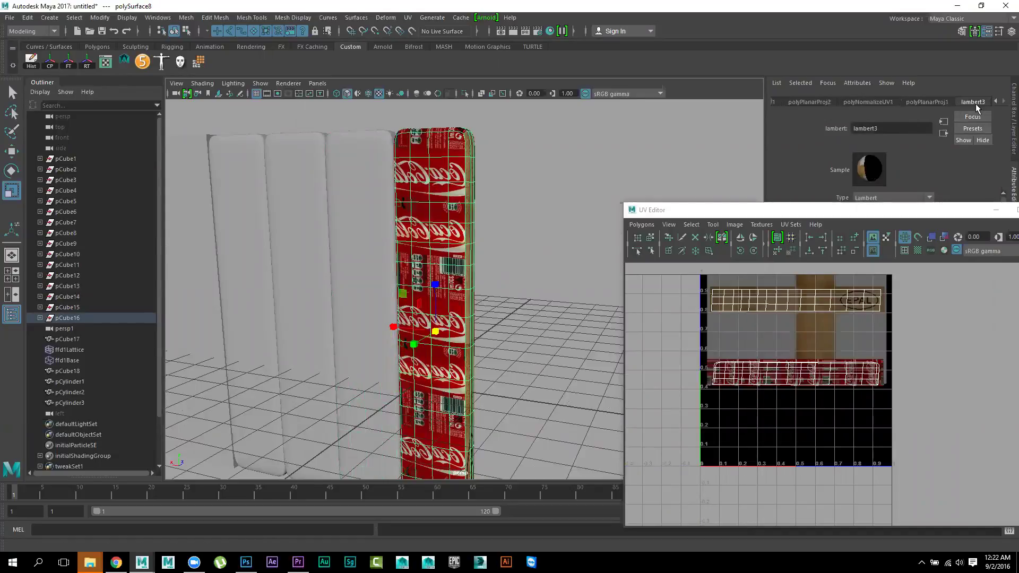
{"action": "left_click", "coordinate": [359, 181]}
Assign the existing lambert3 material to the white plank polySurface6 and check it
{"action": "right_click", "coordinate": [358, 180]}
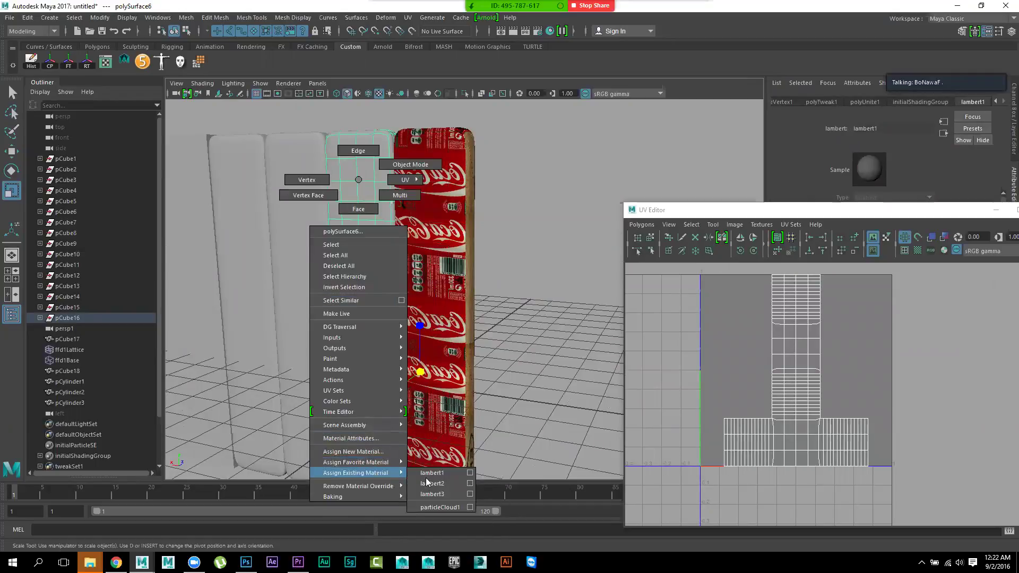
{"action": "left_click", "coordinate": [432, 490]}
{"action": "left_click", "coordinate": [544, 345]}
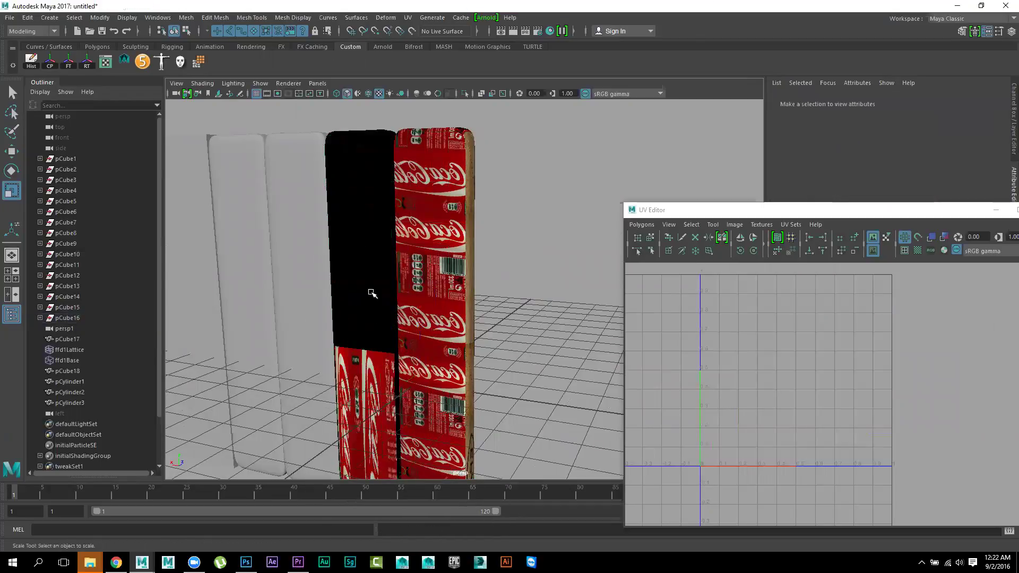
{"action": "left_click", "coordinate": [375, 291]}
{"action": "left_click", "coordinate": [512, 312]}
{"action": "left_click_drag", "start_coordinate": [512, 312], "coordinate": [366, 265], "text": "alt"}
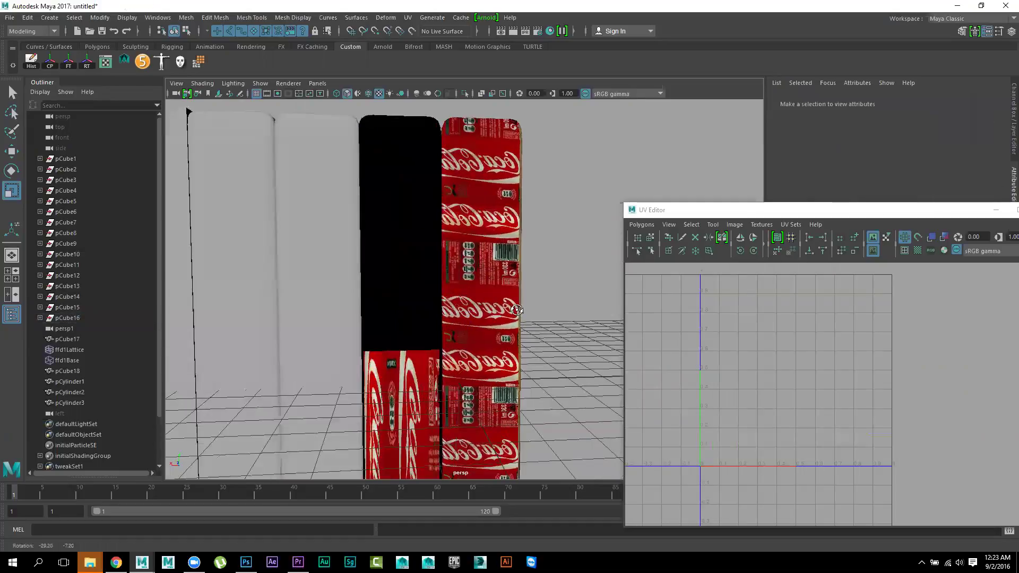
{"action": "left_click", "coordinate": [363, 265]}
{"action": "left_click", "coordinate": [363, 264]}
{"action": "left_click", "coordinate": [460, 299]}
{"action": "key", "text": "bracketleft"}
{"action": "key", "text": "bracketleft"}
{"action": "key", "text": "bracketleft"}
{"action": "key", "text": "bracketleft"}
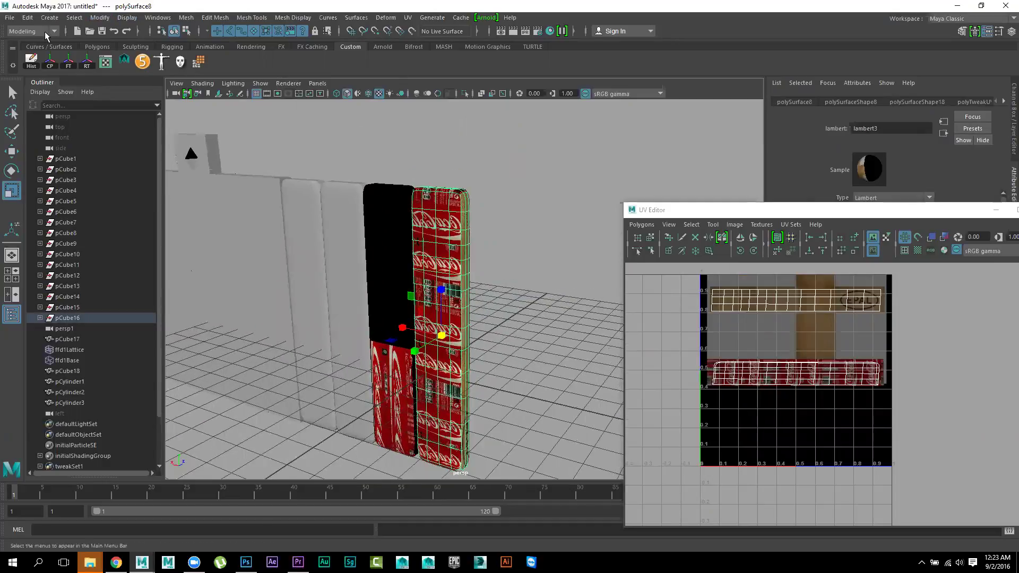
Tear off the UV menu into a floating window and move it aside
{"action": "left_click", "coordinate": [407, 18]}
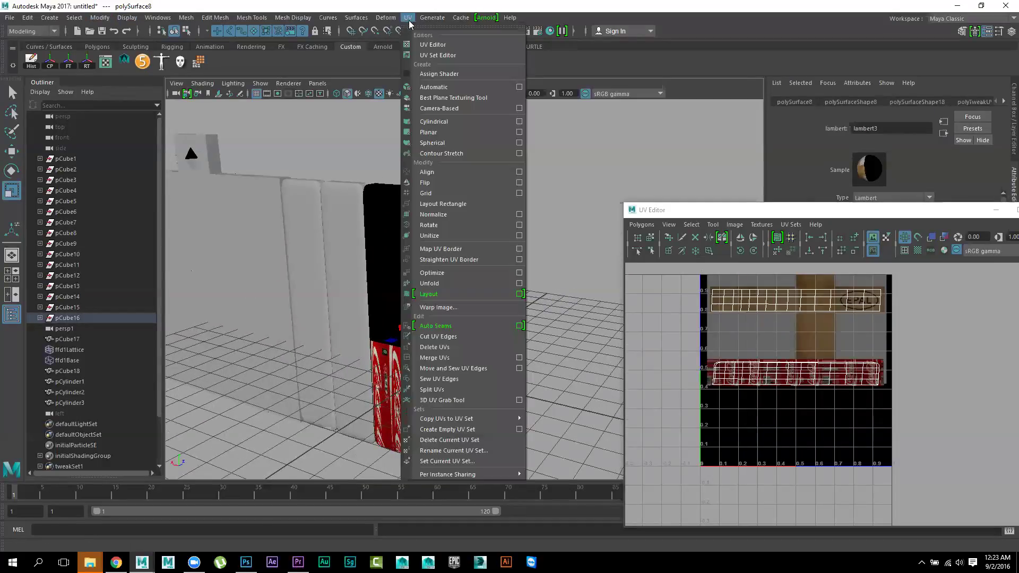
{"action": "left_click", "coordinate": [424, 28]}
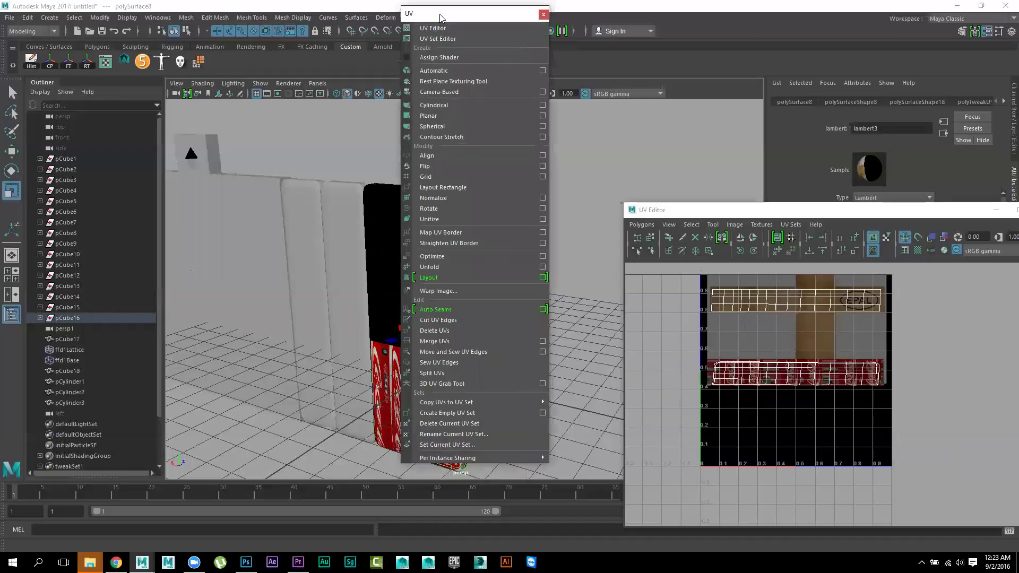
{"action": "left_click_drag", "start_coordinate": [443, 18], "coordinate": [606, 58]}
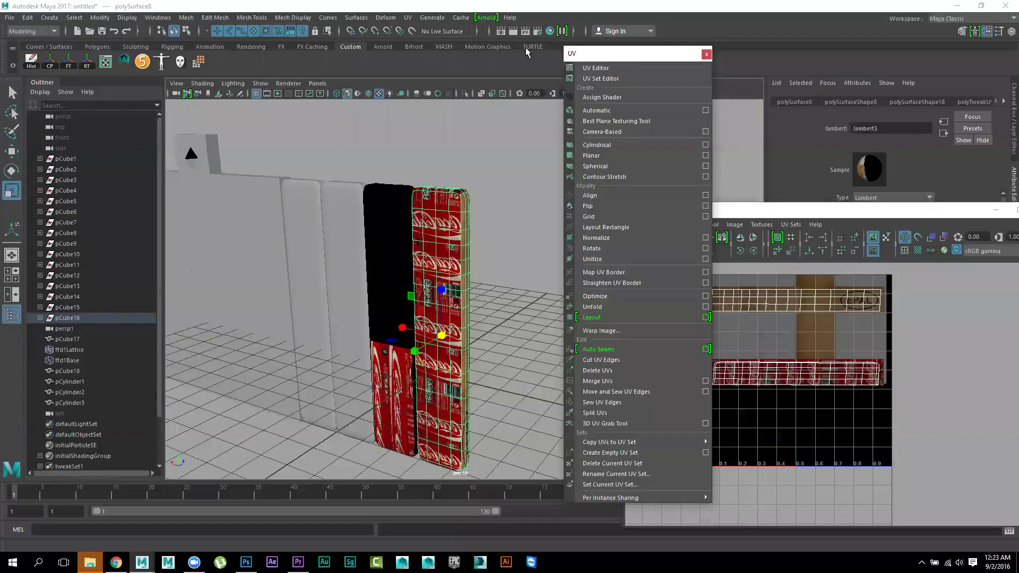
Open Transfer Attributes options and transfer UVs onto the black plank
{"action": "left_click", "coordinate": [187, 18]}
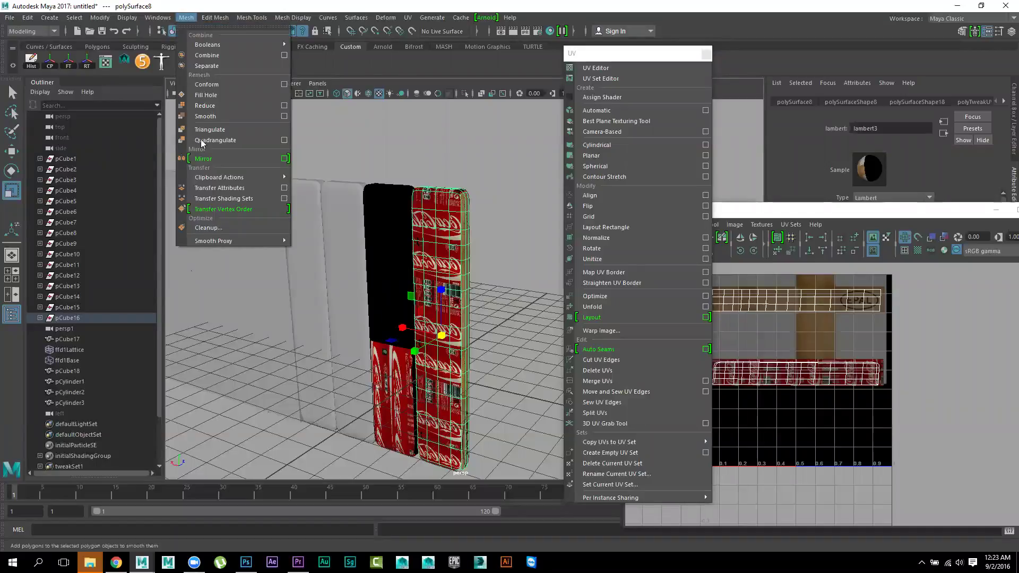
{"action": "left_click", "coordinate": [285, 189]}
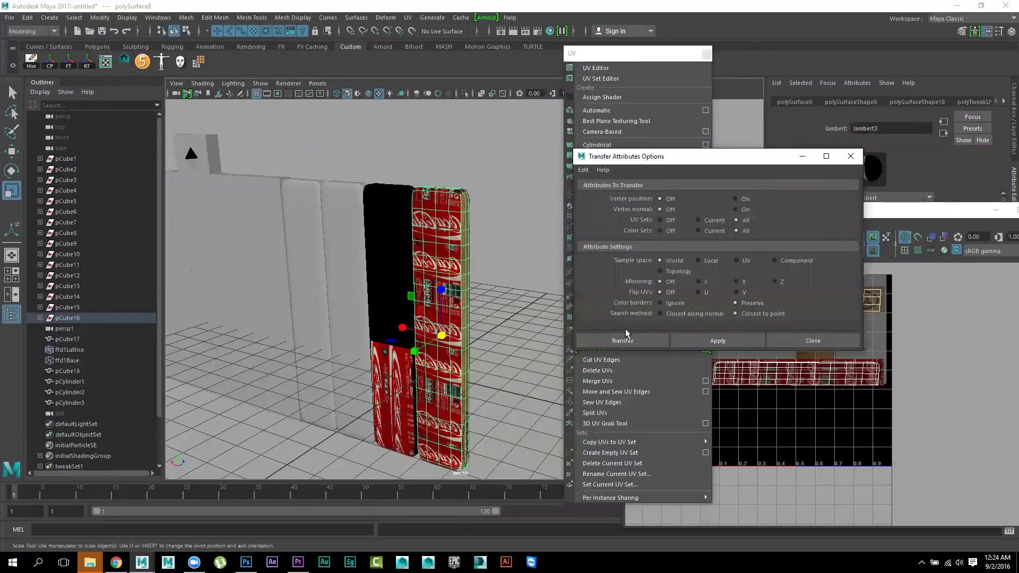
{"action": "left_click", "coordinate": [387, 240], "text": "shift"}
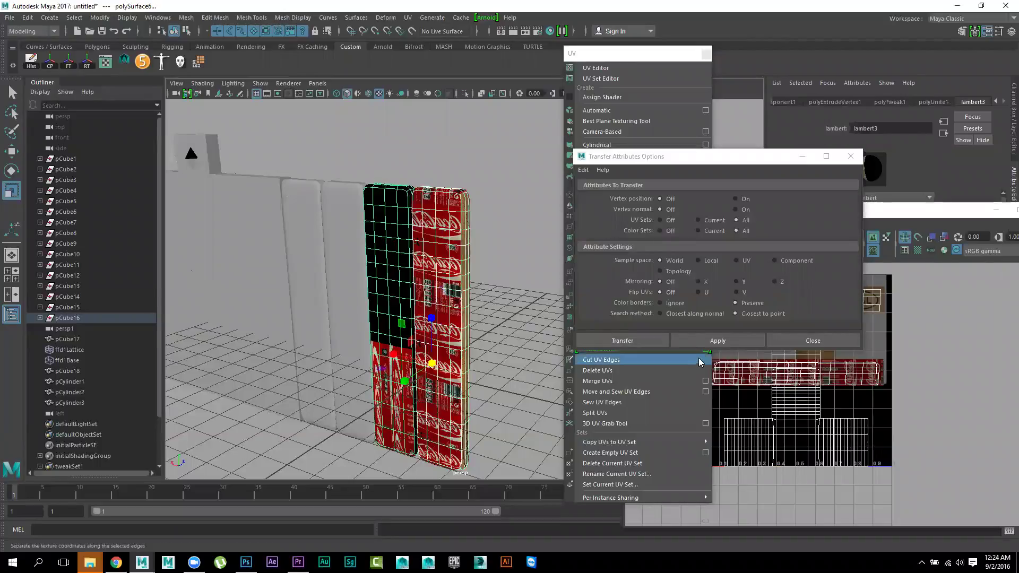
{"action": "left_click", "coordinate": [711, 342]}
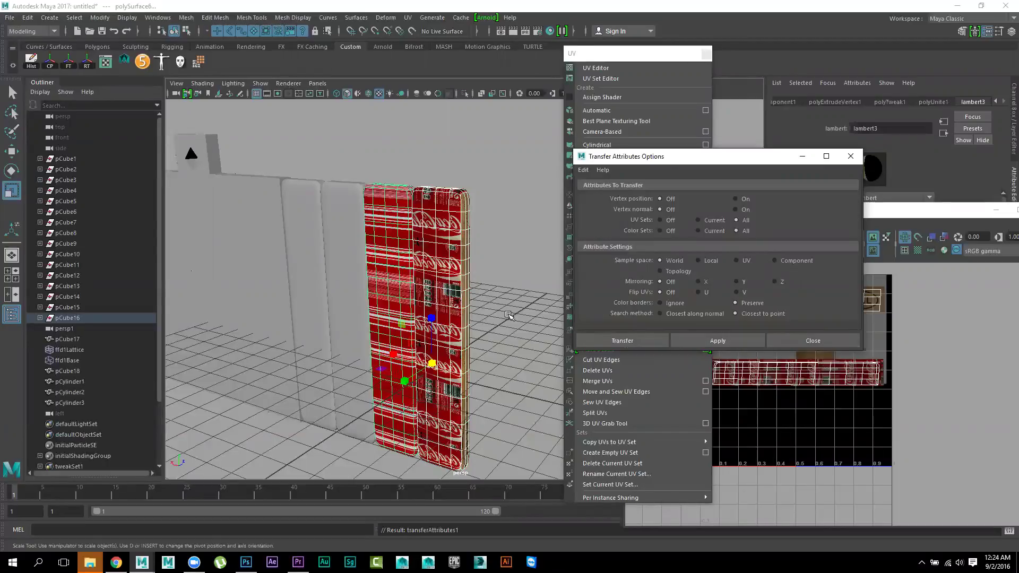
Inspect the transferred texture, move the options window aside and select polySurface6
{"action": "mouse_move", "coordinate": [509, 316]}
{"action": "left_mouse_down", "text": "alt"}
{"action": "mouse_move", "coordinate": [398, 325]}
{"action": "mouse_move", "coordinate": [312, 307]}
{"action": "left_mouse_up", "text": "alt"}
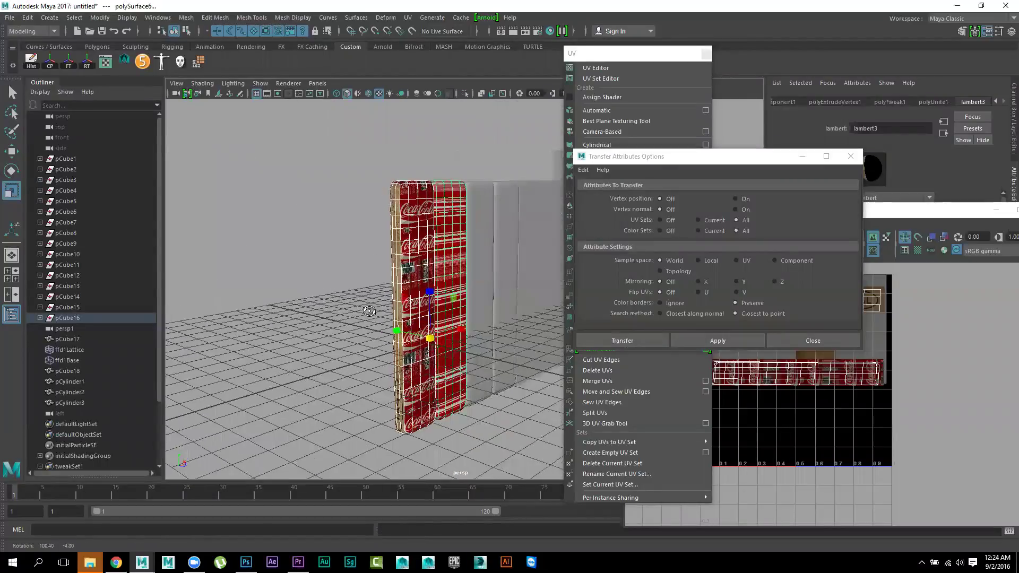
{"action": "left_click_drag", "start_coordinate": [311, 307], "coordinate": [740, 162], "text": "alt"}
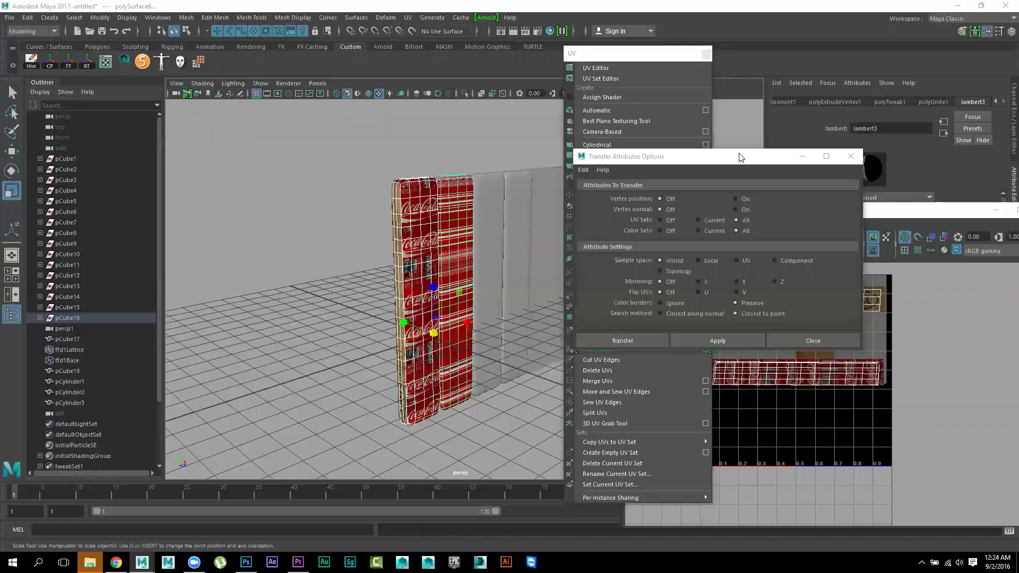
{"action": "left_click_drag", "start_coordinate": [741, 157], "coordinate": [221, 179]}
{"action": "left_click", "coordinate": [455, 243]}
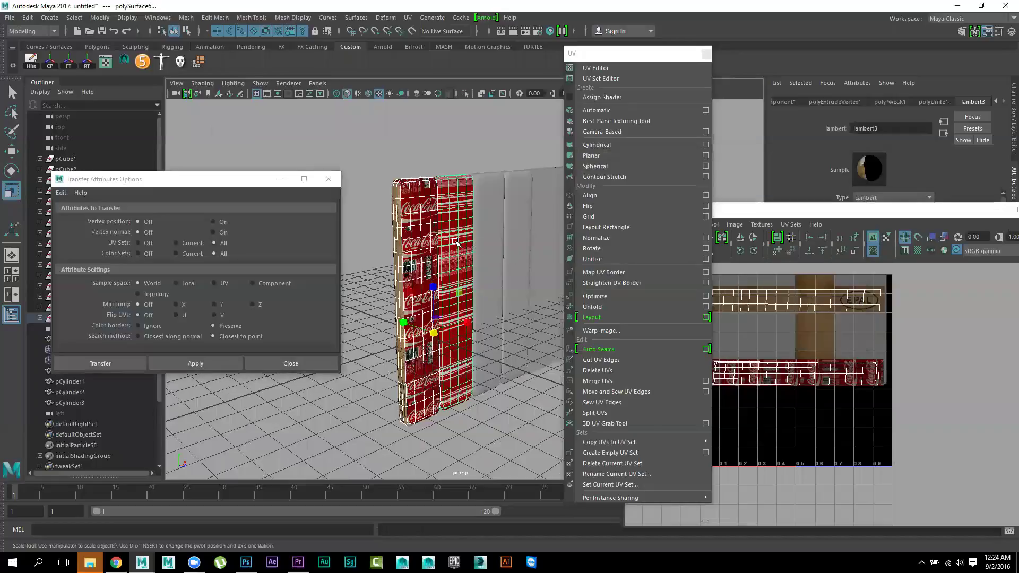
{"action": "left_click", "coordinate": [813, 394]}
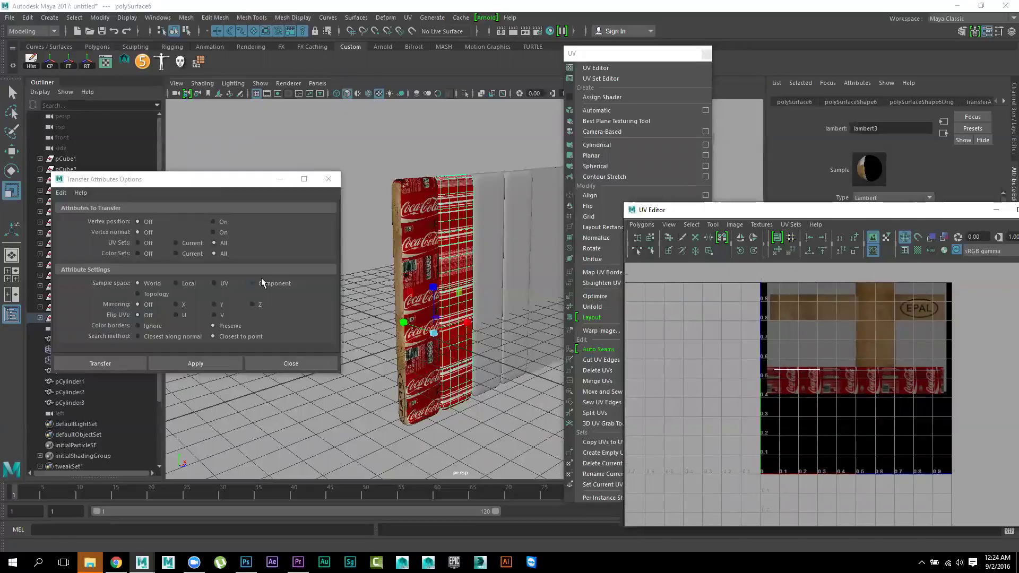
Reapply the UV transfer to the left box with Sample space Component, then compare both boxes
{"action": "left_click", "coordinate": [416, 241]}
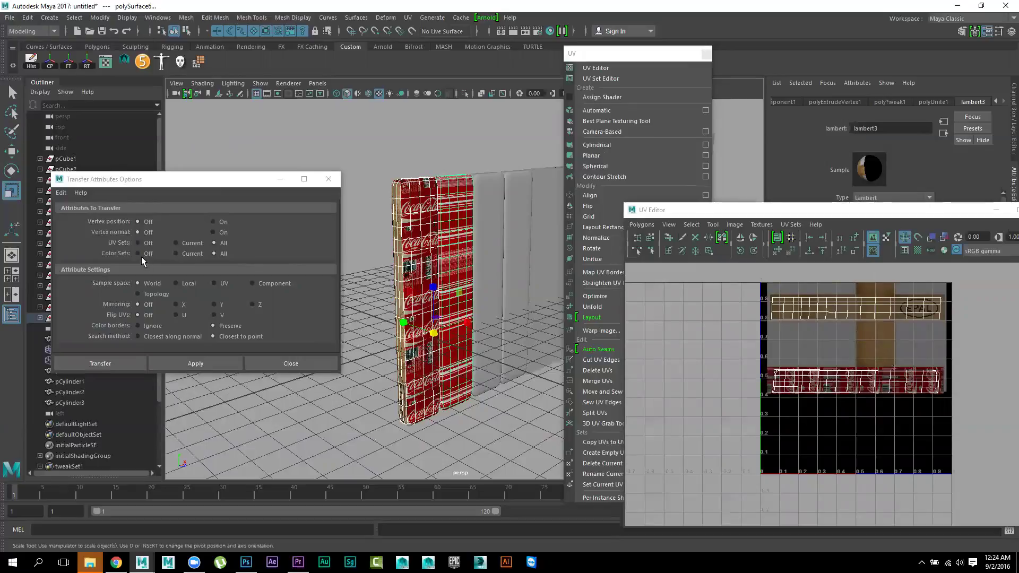
{"action": "left_click", "coordinate": [220, 285]}
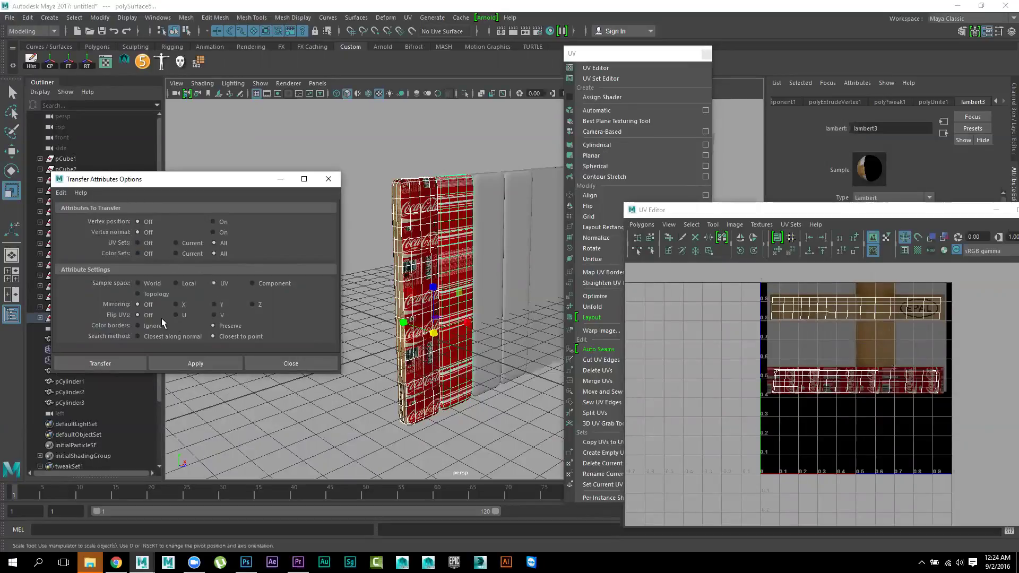
{"action": "left_click", "coordinate": [187, 359]}
{"action": "left_click", "coordinate": [267, 284]}
{"action": "left_click", "coordinate": [213, 361]}
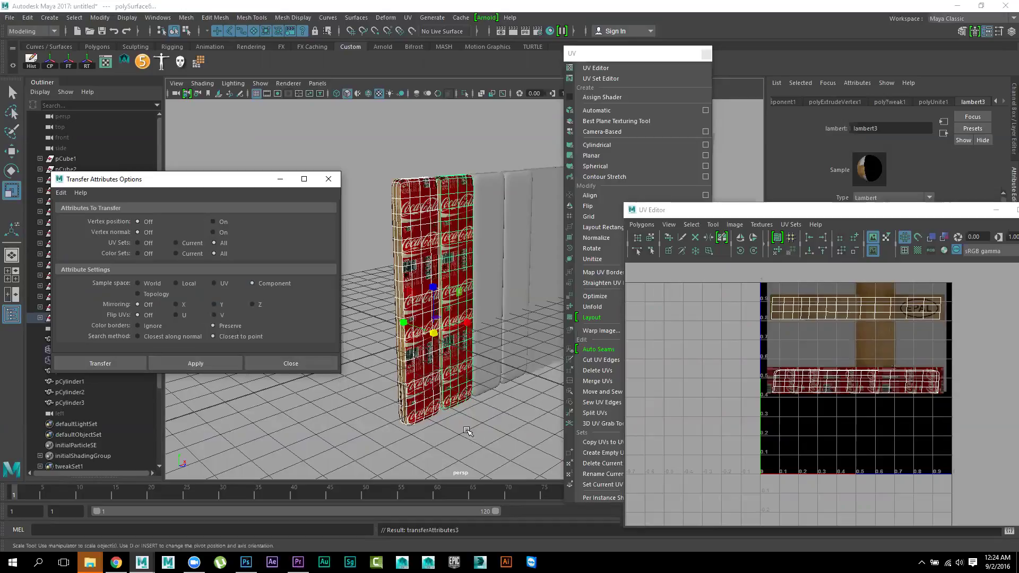
{"action": "left_click", "coordinate": [459, 269]}
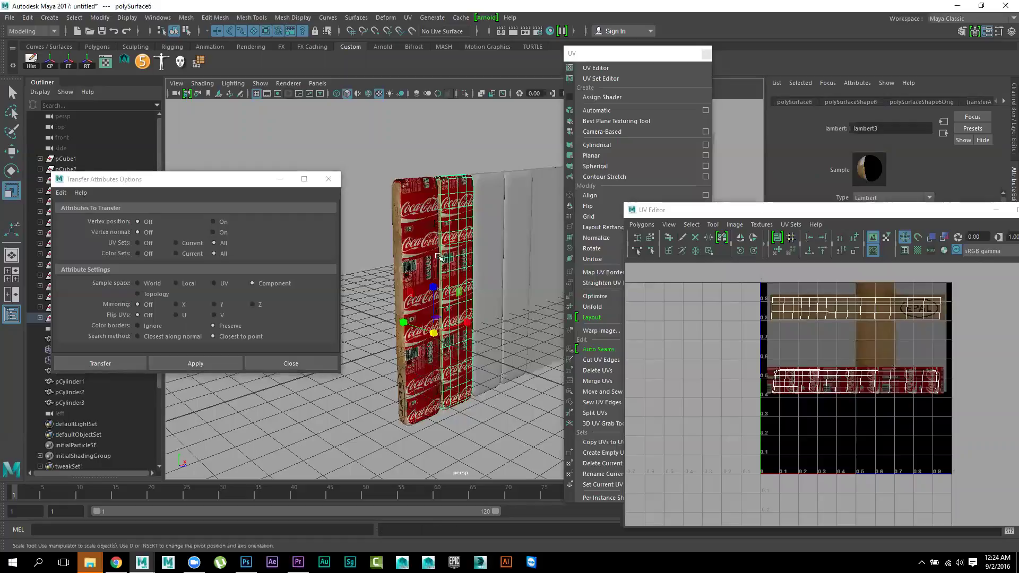
{"action": "left_click", "coordinate": [413, 239]}
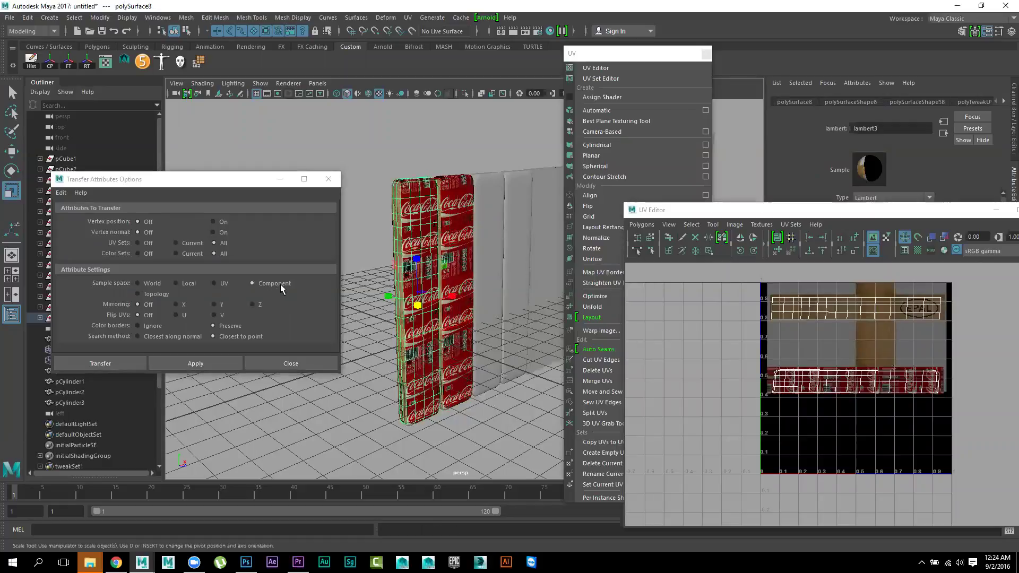
Reset the Transfer Attributes settings to defaults and set Sample space to Component
{"action": "left_click", "coordinate": [379, 428]}
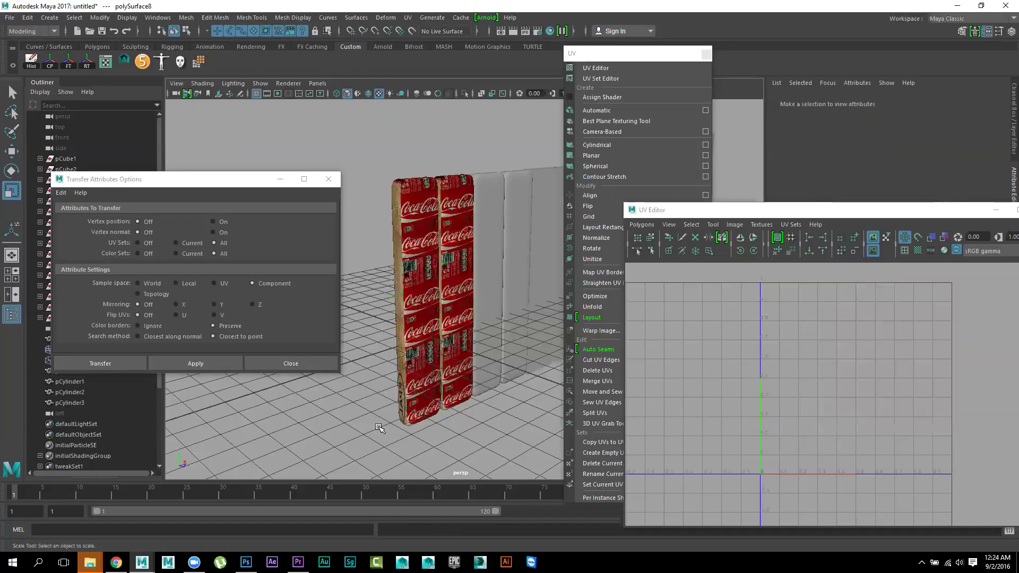
{"action": "left_click_drag", "start_coordinate": [353, 410], "coordinate": [365, 409], "text": "alt"}
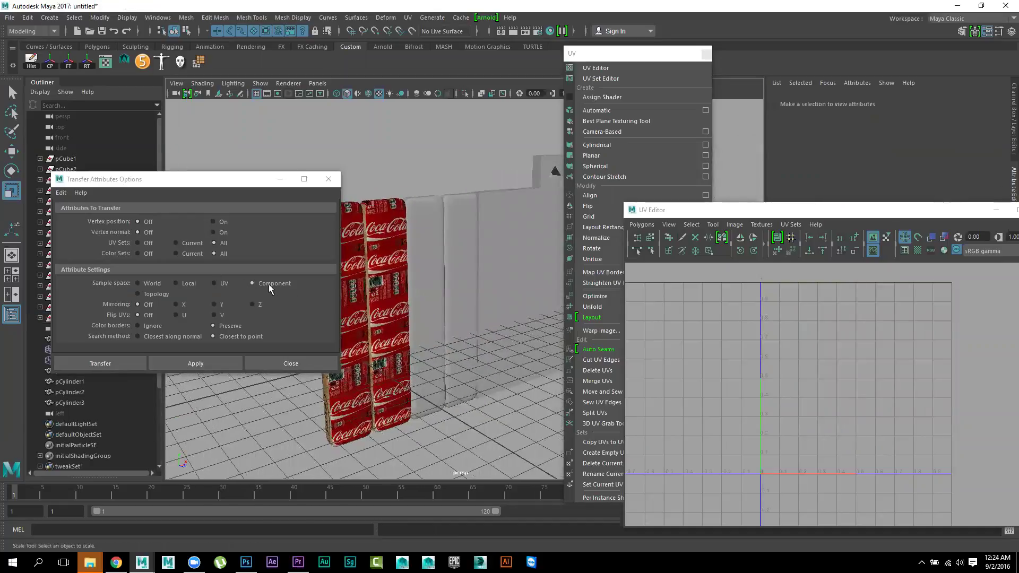
{"action": "left_click", "coordinate": [61, 193]}
{"action": "left_click", "coordinate": [71, 213]}
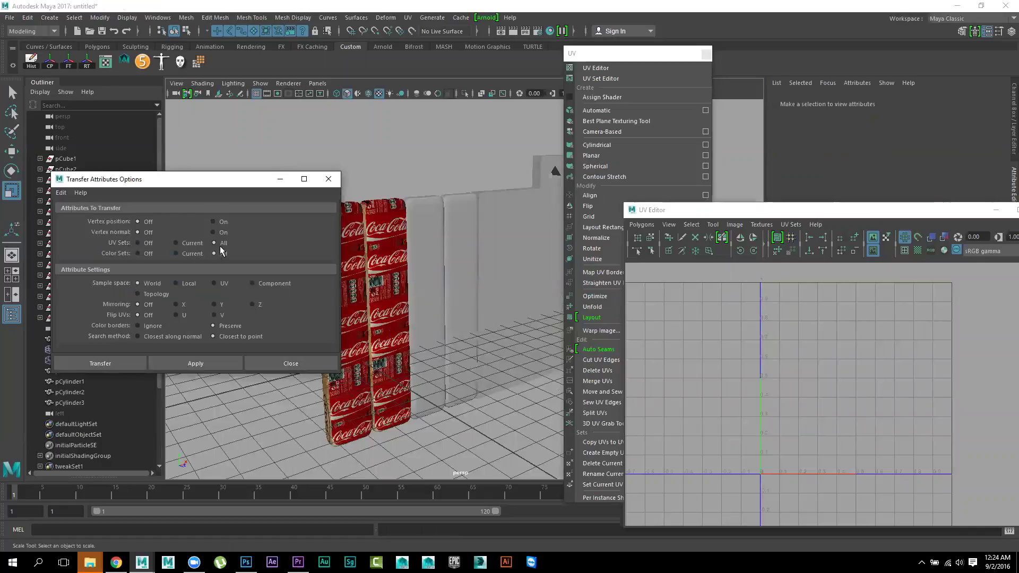
{"action": "left_click", "coordinate": [265, 285]}
Assign lambert3 to the white box polySurface5 and transfer UVs onto it from the Coca-Cola box
{"action": "left_click", "coordinate": [393, 280]}
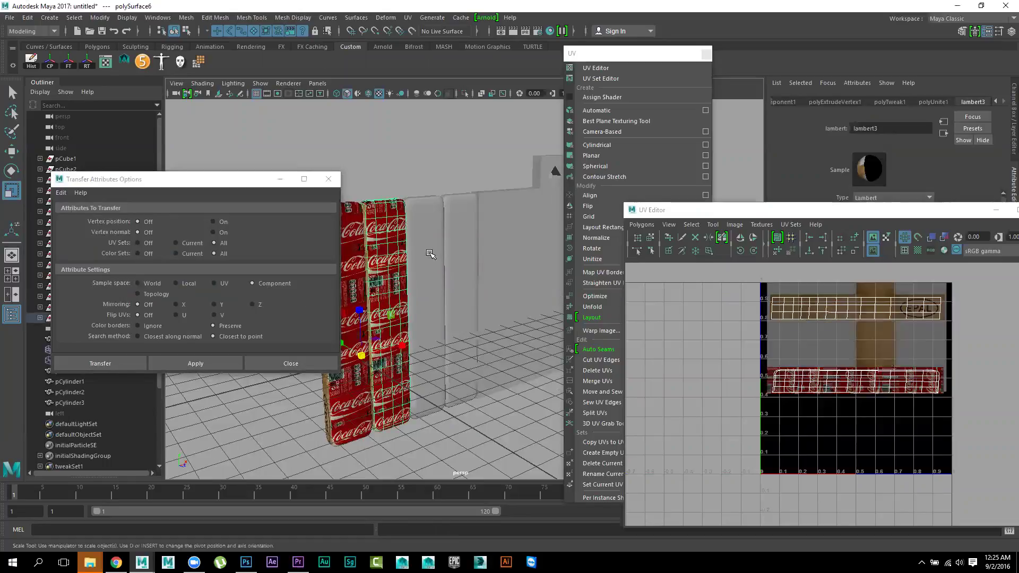
{"action": "left_click", "coordinate": [429, 253]}
{"action": "right_click_drag", "start_coordinate": [430, 247], "coordinate": [444, 538]}
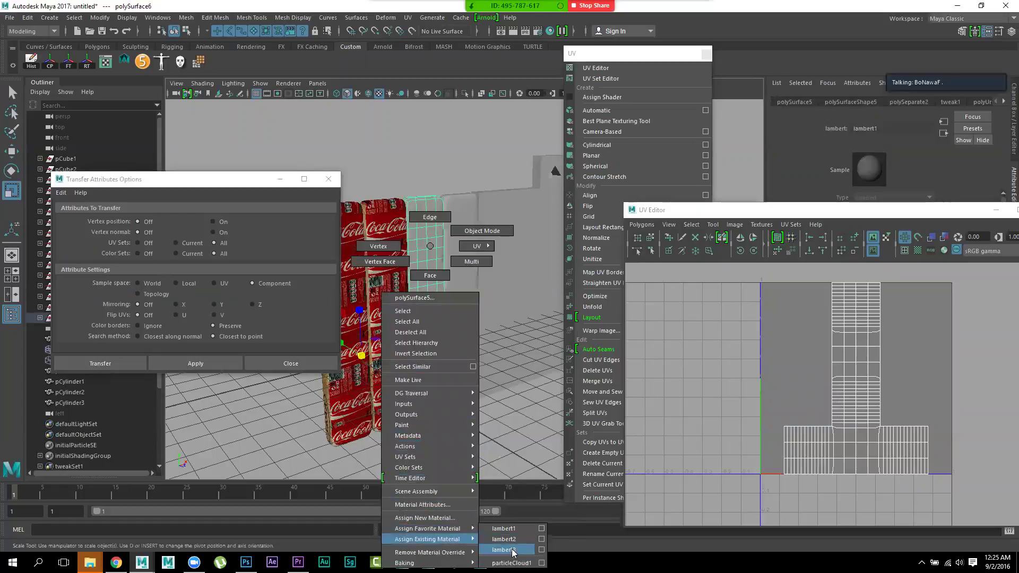
{"action": "left_click", "coordinate": [504, 549]}
{"action": "left_click", "coordinate": [395, 297], "text": "shift"}
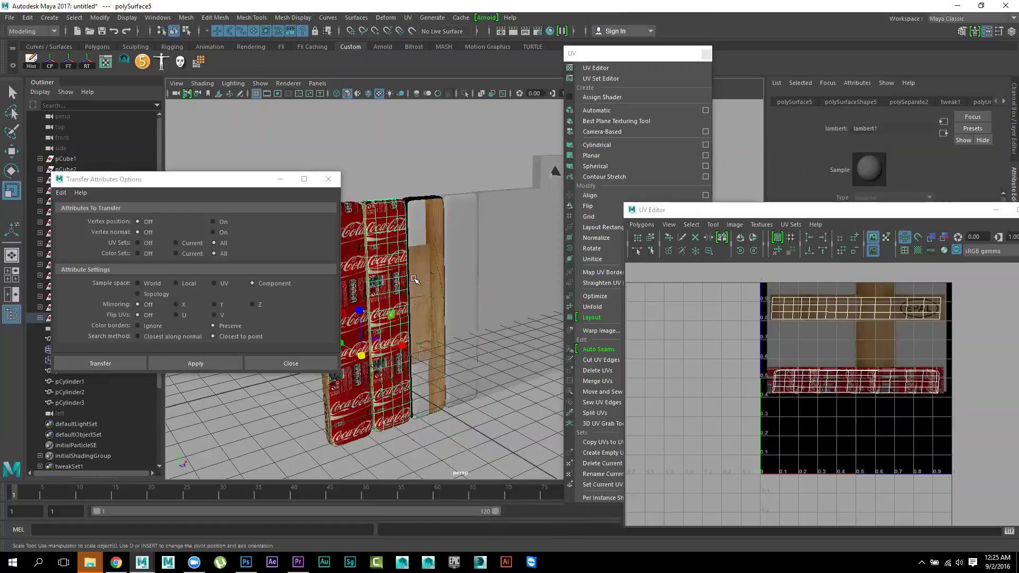
{"action": "left_click", "coordinate": [215, 363]}
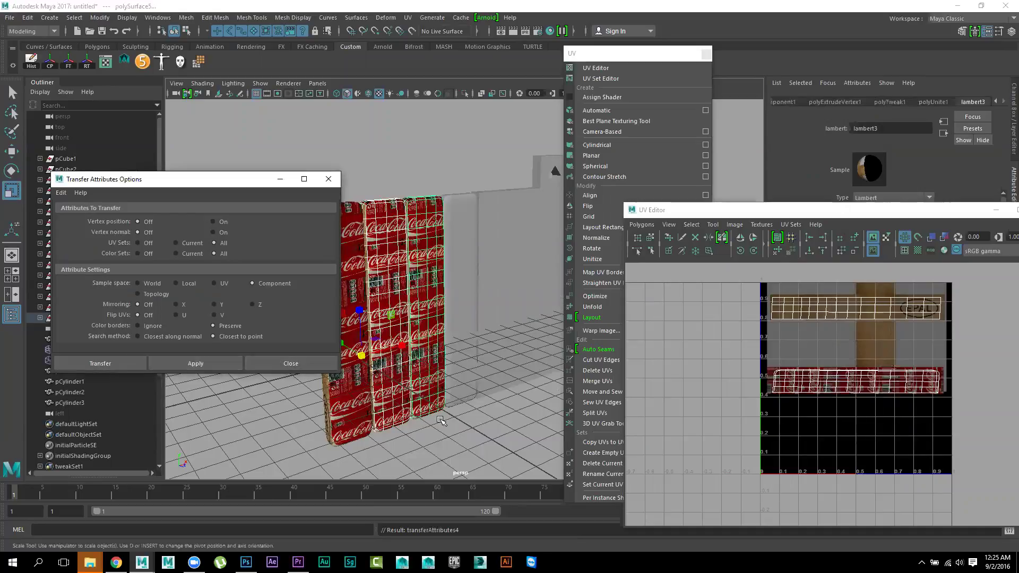
Orbit and zoom around the three boxes to check their Coca-Cola labels
{"action": "left_click", "coordinate": [446, 435]}
{"action": "mouse_move", "coordinate": [447, 435]}
{"action": "left_mouse_down", "text": "alt"}
{"action": "mouse_move", "coordinate": [437, 438]}
{"action": "mouse_move", "coordinate": [429, 372]}
{"action": "left_mouse_up", "text": "alt"}
{"action": "mouse_move", "coordinate": [430, 371]}
{"action": "right_mouse_down", "text": "alt"}
{"action": "mouse_move", "coordinate": [424, 342]}
{"action": "mouse_move", "coordinate": [433, 371]}
{"action": "right_mouse_up", "text": "alt"}
{"action": "mouse_move", "coordinate": [432, 371]}
{"action": "left_mouse_down", "text": "alt"}
{"action": "mouse_move", "coordinate": [439, 383]}
{"action": "mouse_move", "coordinate": [459, 337]}
{"action": "left_mouse_up", "text": "alt"}
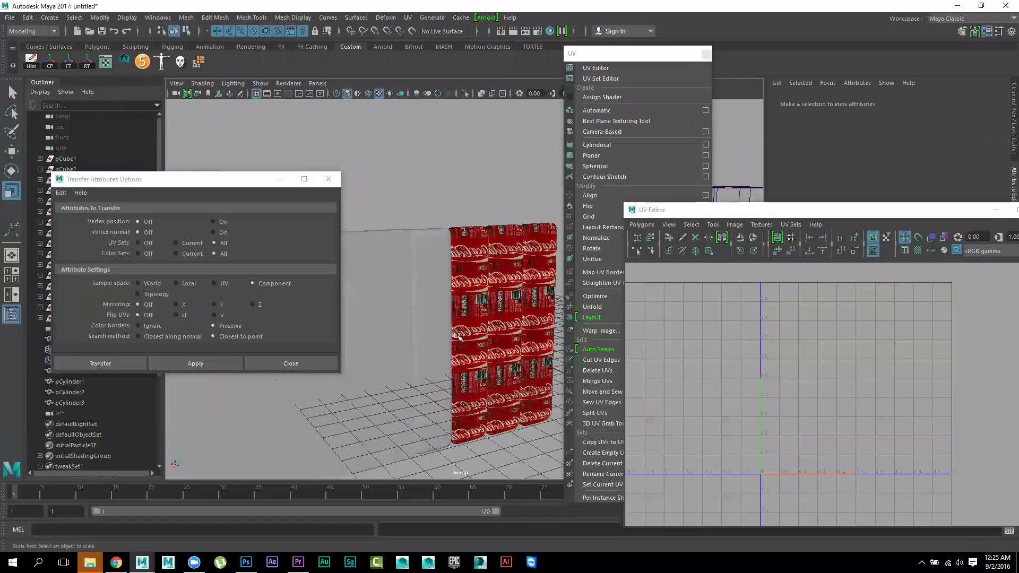
{"action": "right_click_drag", "start_coordinate": [427, 310], "coordinate": [433, 321], "text": "alt"}
{"action": "left_click_drag", "start_coordinate": [432, 320], "coordinate": [477, 297], "text": "alt"}
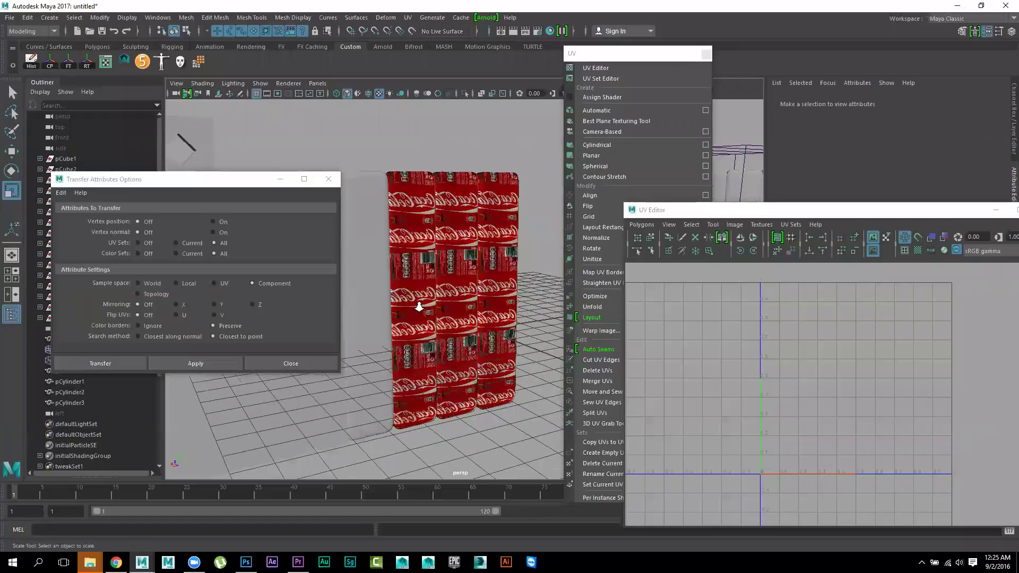
Transfer the Coca-Cola box's UVs onto the thin plane polySurface4
{"action": "right_click_drag", "start_coordinate": [477, 297], "coordinate": [518, 275], "text": "alt"}
{"action": "left_click", "coordinate": [518, 275]}
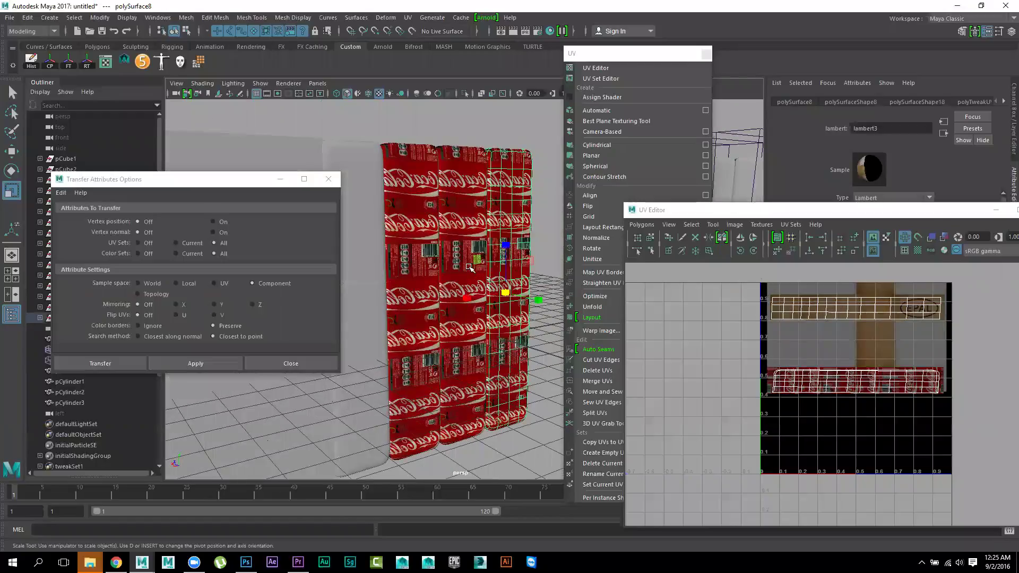
{"action": "left_click", "coordinate": [416, 269], "text": "shift"}
{"action": "right_click_drag", "start_coordinate": [415, 269], "coordinate": [435, 297], "text": "alt"}
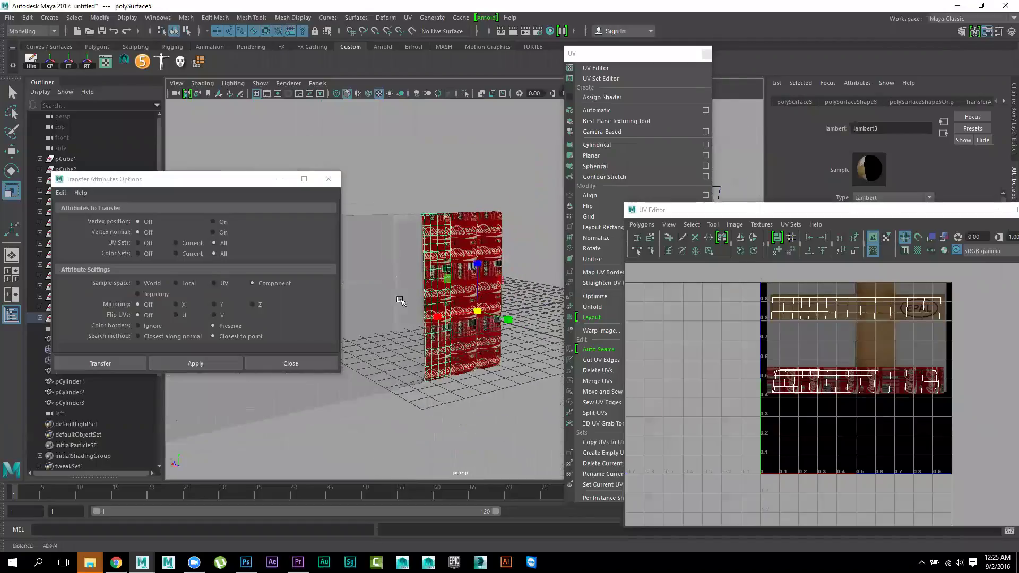
{"action": "left_click_drag", "start_coordinate": [435, 297], "coordinate": [456, 322], "text": "alt"}
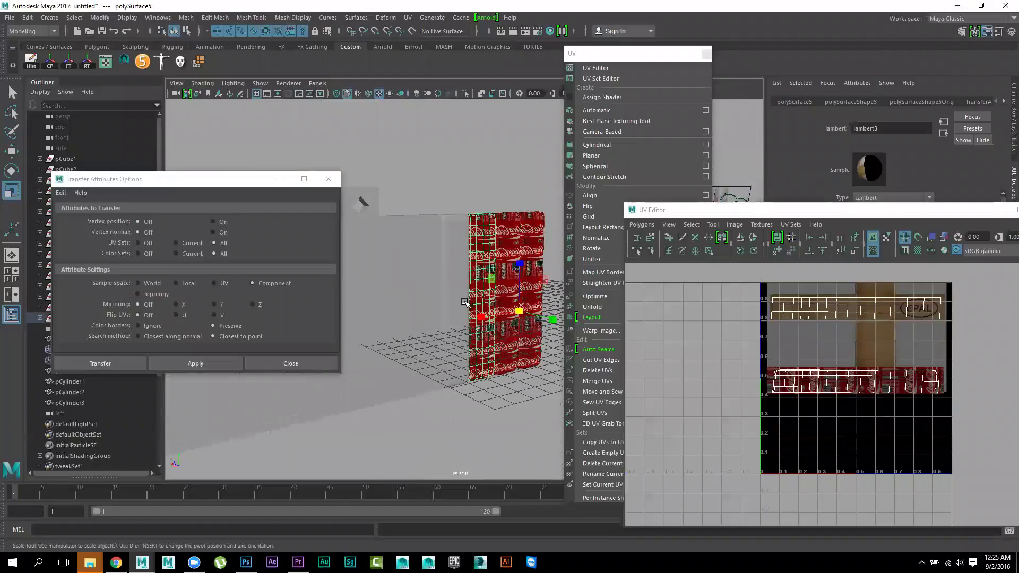
{"action": "left_click", "coordinate": [430, 242], "text": "shift"}
{"action": "left_click", "coordinate": [220, 364]}
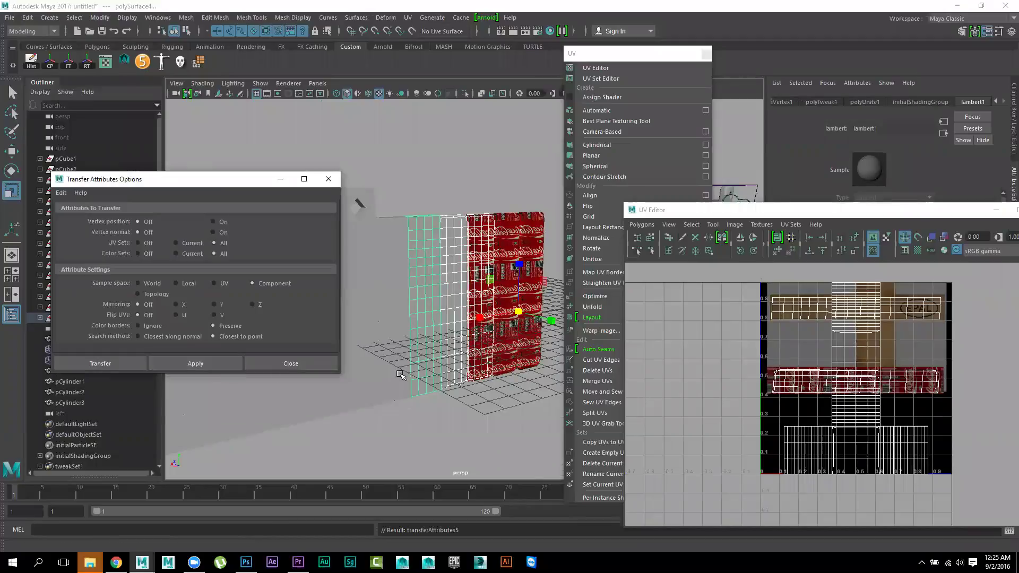
Transfer the Coca-Cola box's UVs onto the second thin plane polySurface7
{"action": "left_click", "coordinate": [455, 247]}
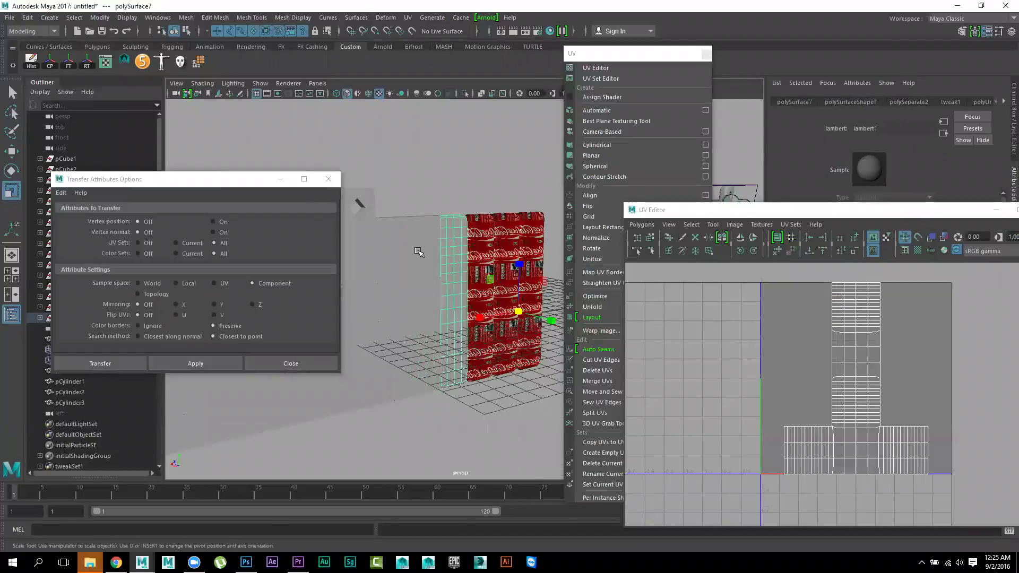
{"action": "left_click", "coordinate": [505, 238]}
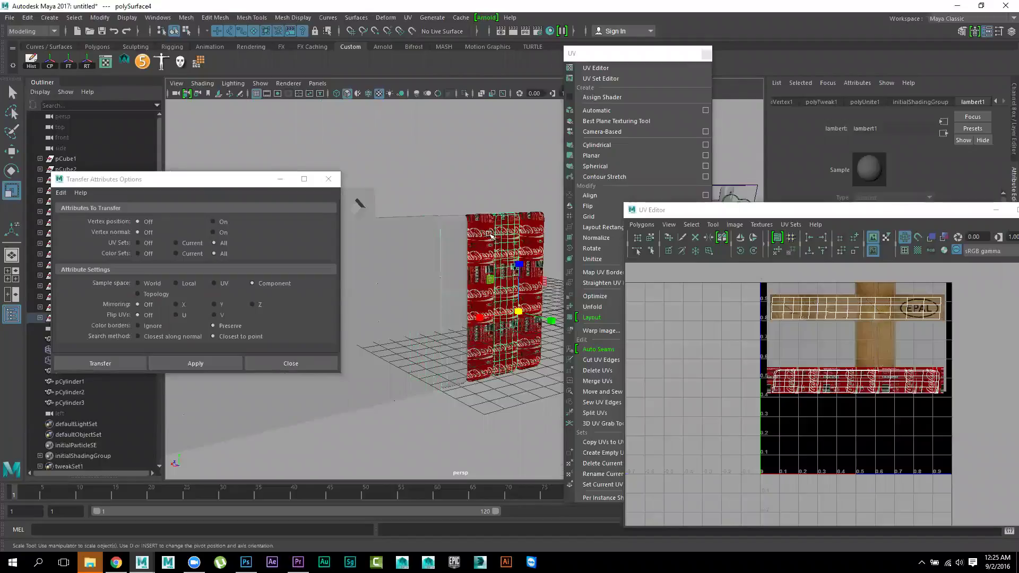
{"action": "left_click", "coordinate": [445, 256], "text": "shift"}
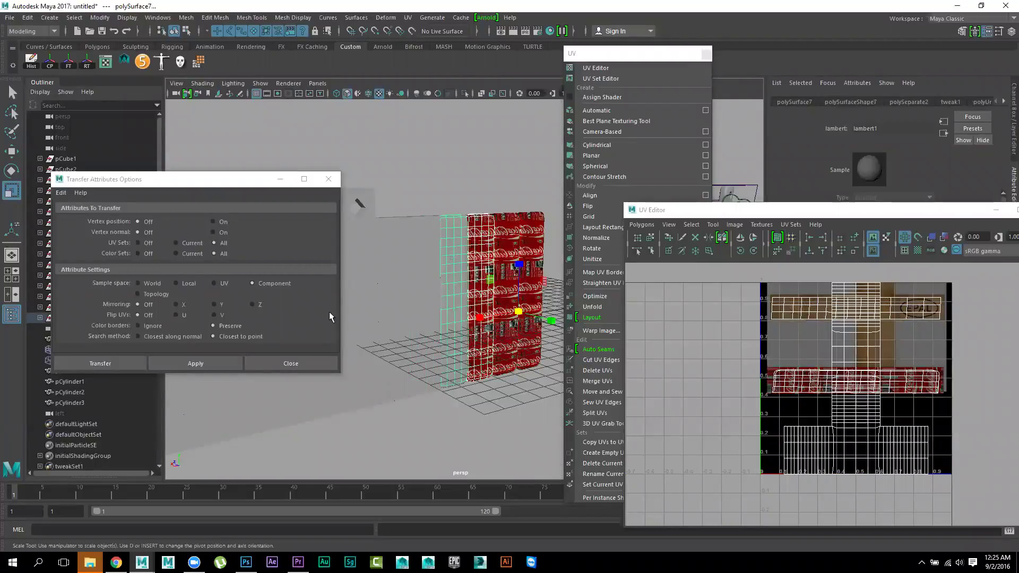
{"action": "left_click", "coordinate": [205, 362]}
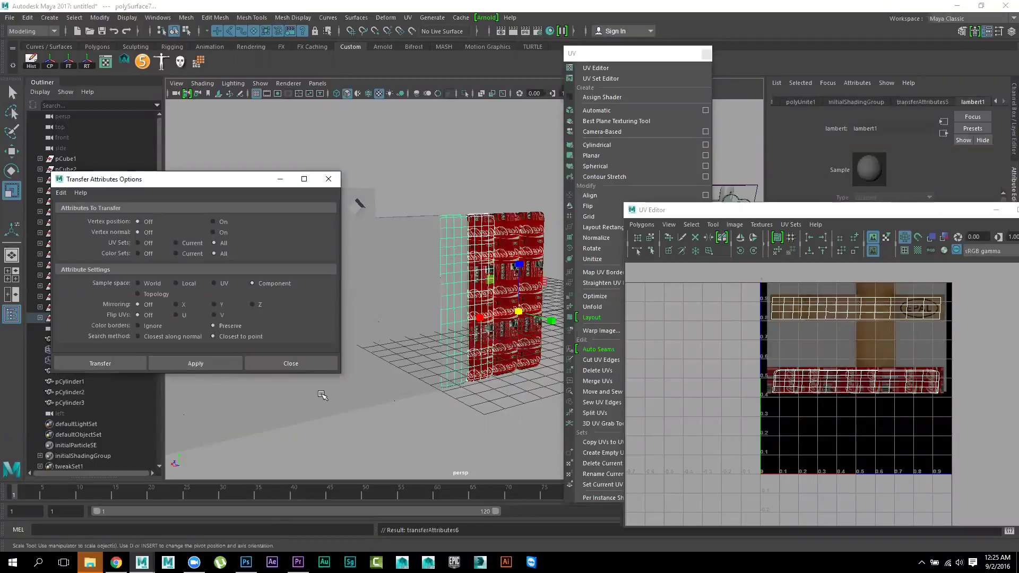
Orbit to inspect the upright plank and reposition the Transfer Attributes options window
{"action": "left_click", "coordinate": [413, 431]}
{"action": "mouse_move", "coordinate": [453, 424]}
{"action": "left_mouse_down", "text": "alt"}
{"action": "mouse_move", "coordinate": [410, 391]}
{"action": "mouse_move", "coordinate": [447, 403]}
{"action": "mouse_move", "coordinate": [448, 232]}
{"action": "left_mouse_up", "text": "alt"}
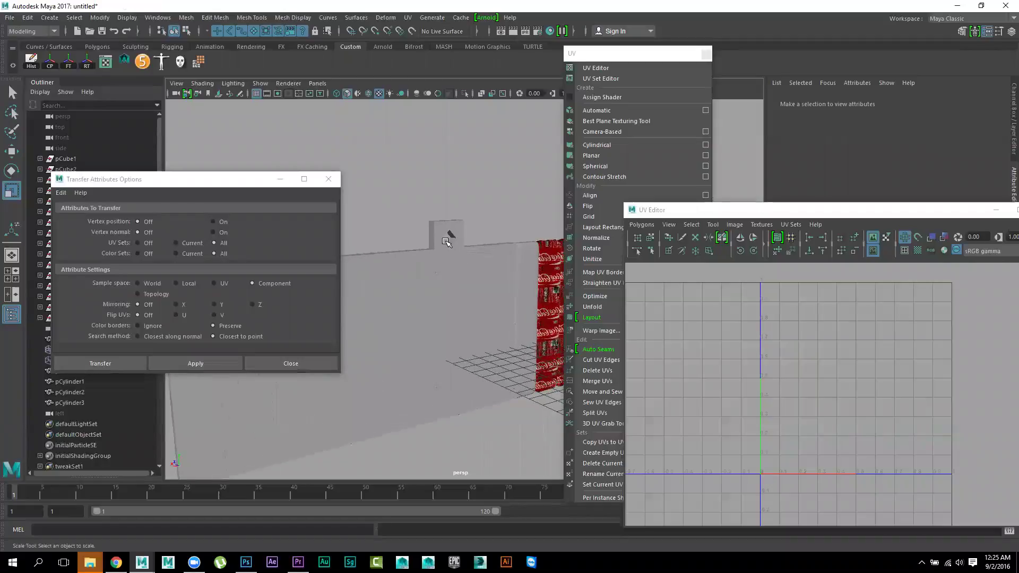
{"action": "left_click", "coordinate": [450, 276]}
{"action": "left_click", "coordinate": [510, 417]}
{"action": "mouse_move", "coordinate": [510, 417]}
{"action": "left_mouse_down", "text": "alt"}
{"action": "mouse_move", "coordinate": [436, 444]}
{"action": "mouse_move", "coordinate": [470, 382]}
{"action": "left_mouse_up", "text": "alt"}
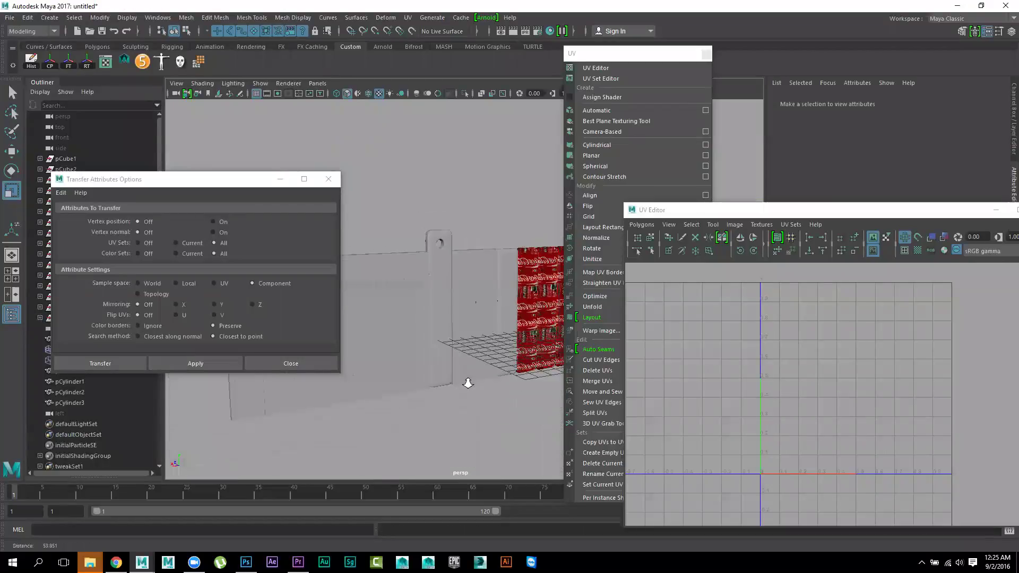
{"action": "left_click", "coordinate": [192, 188]}
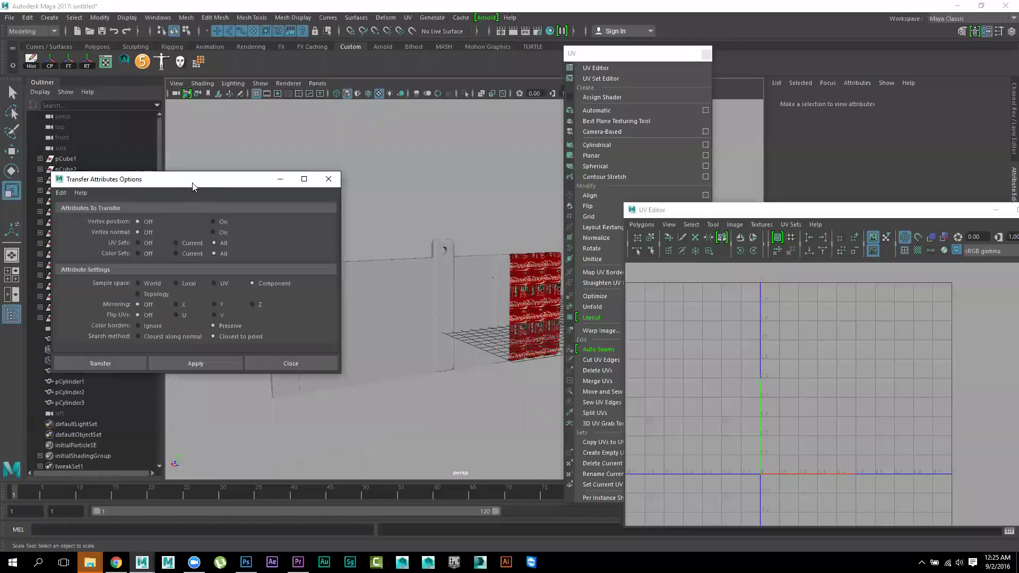
{"action": "left_click_drag", "start_coordinate": [192, 184], "coordinate": [336, 153]}
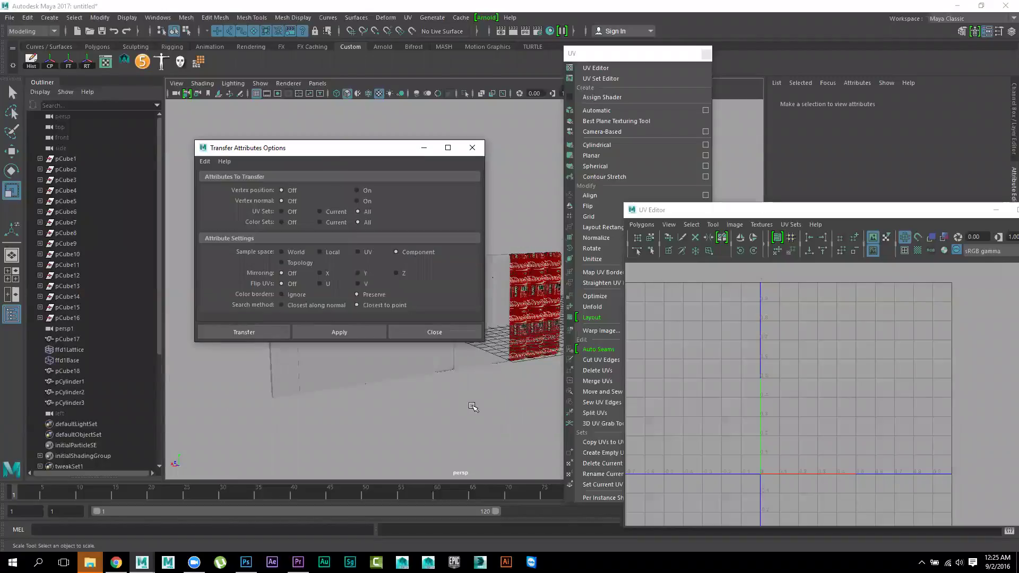